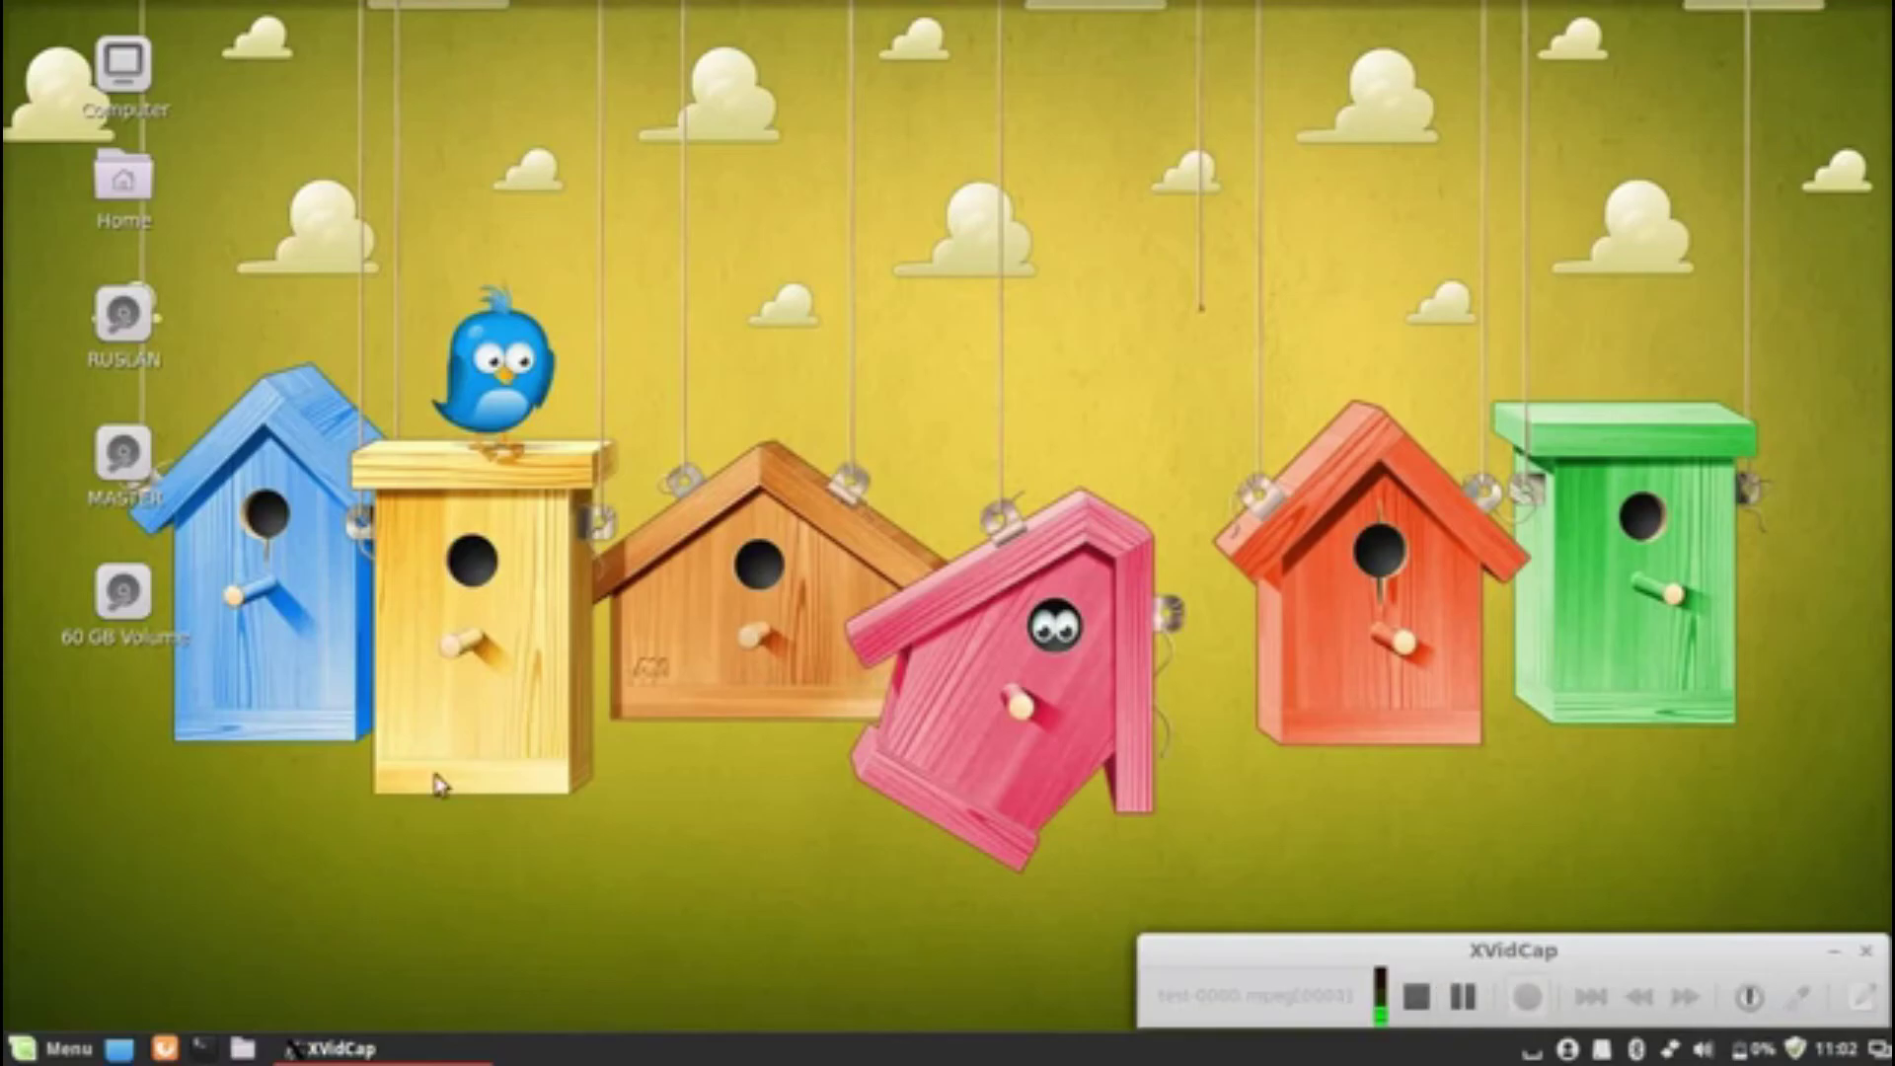
# - Launch the gedit text editor with a blank document
pyautogui.click(54, 1048)
pyautogui.moveTo(289, 412)
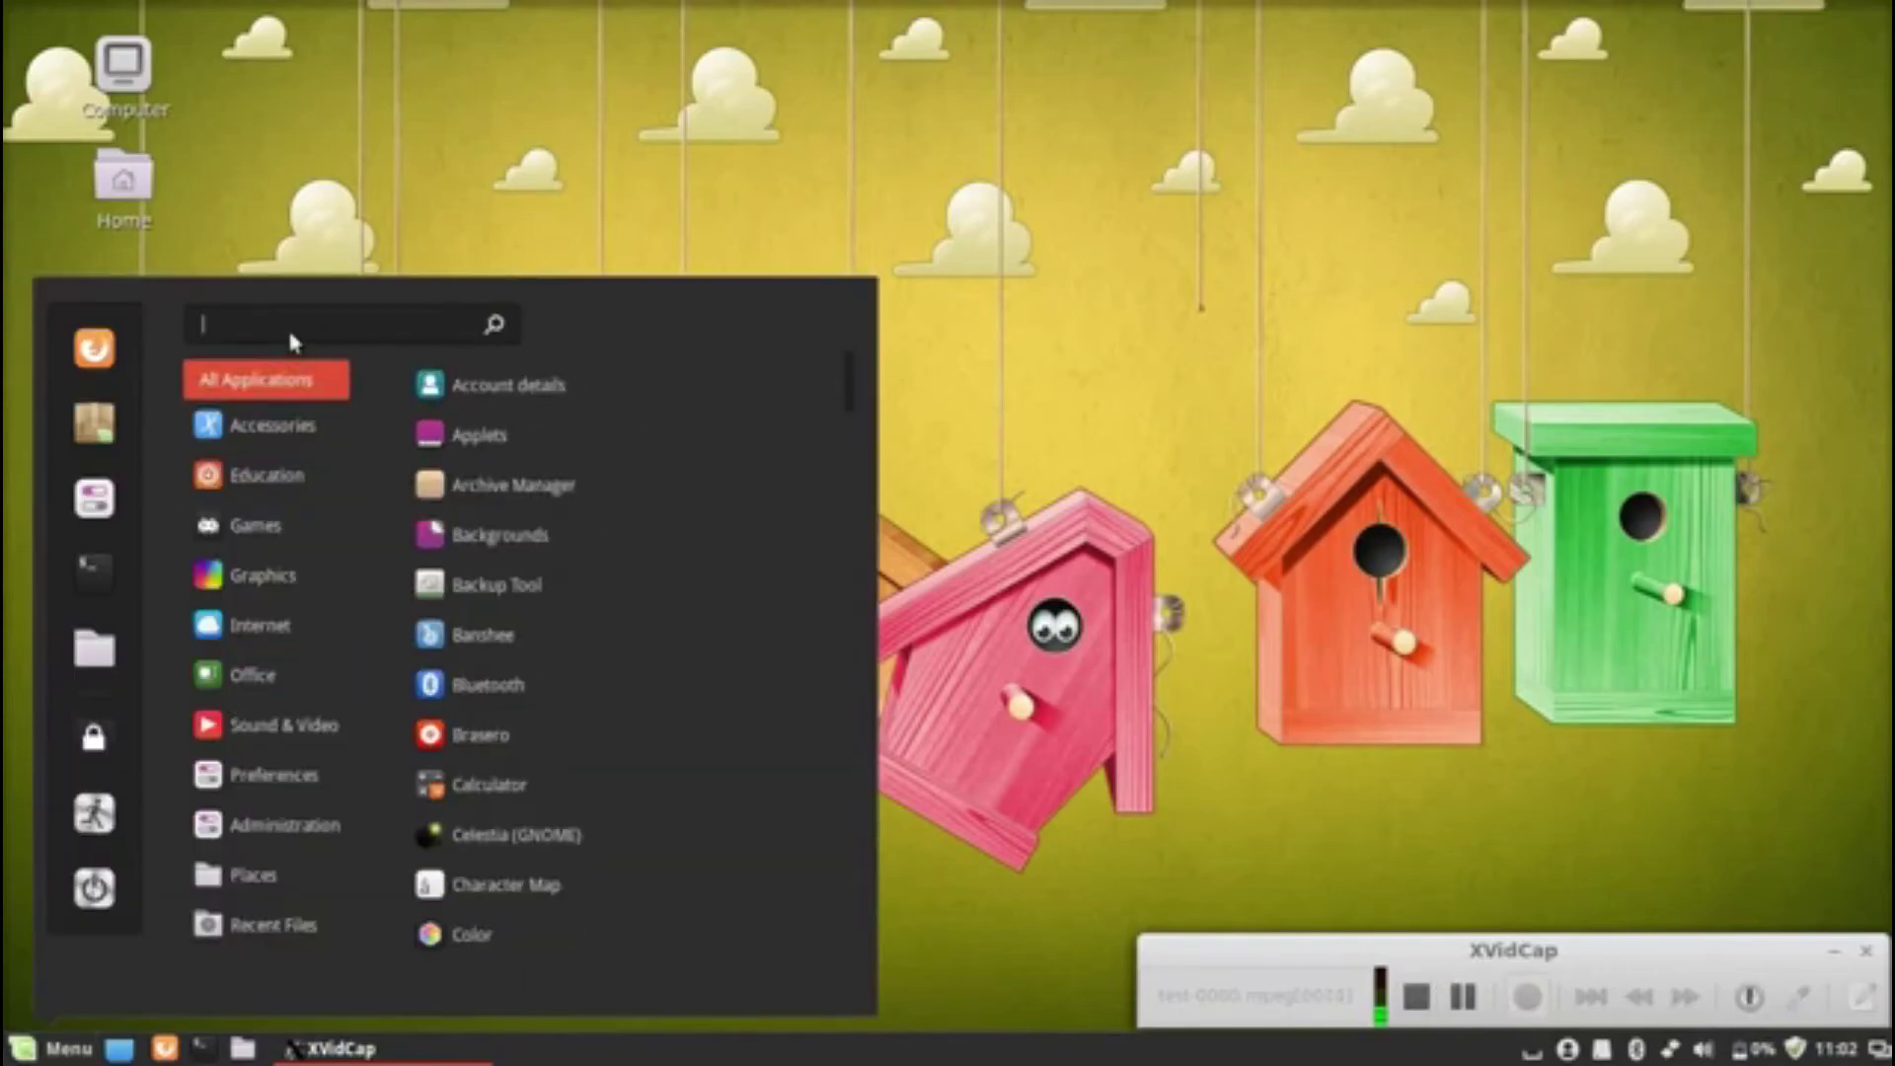
pyautogui.write('gedit')
pyautogui.press('Return')
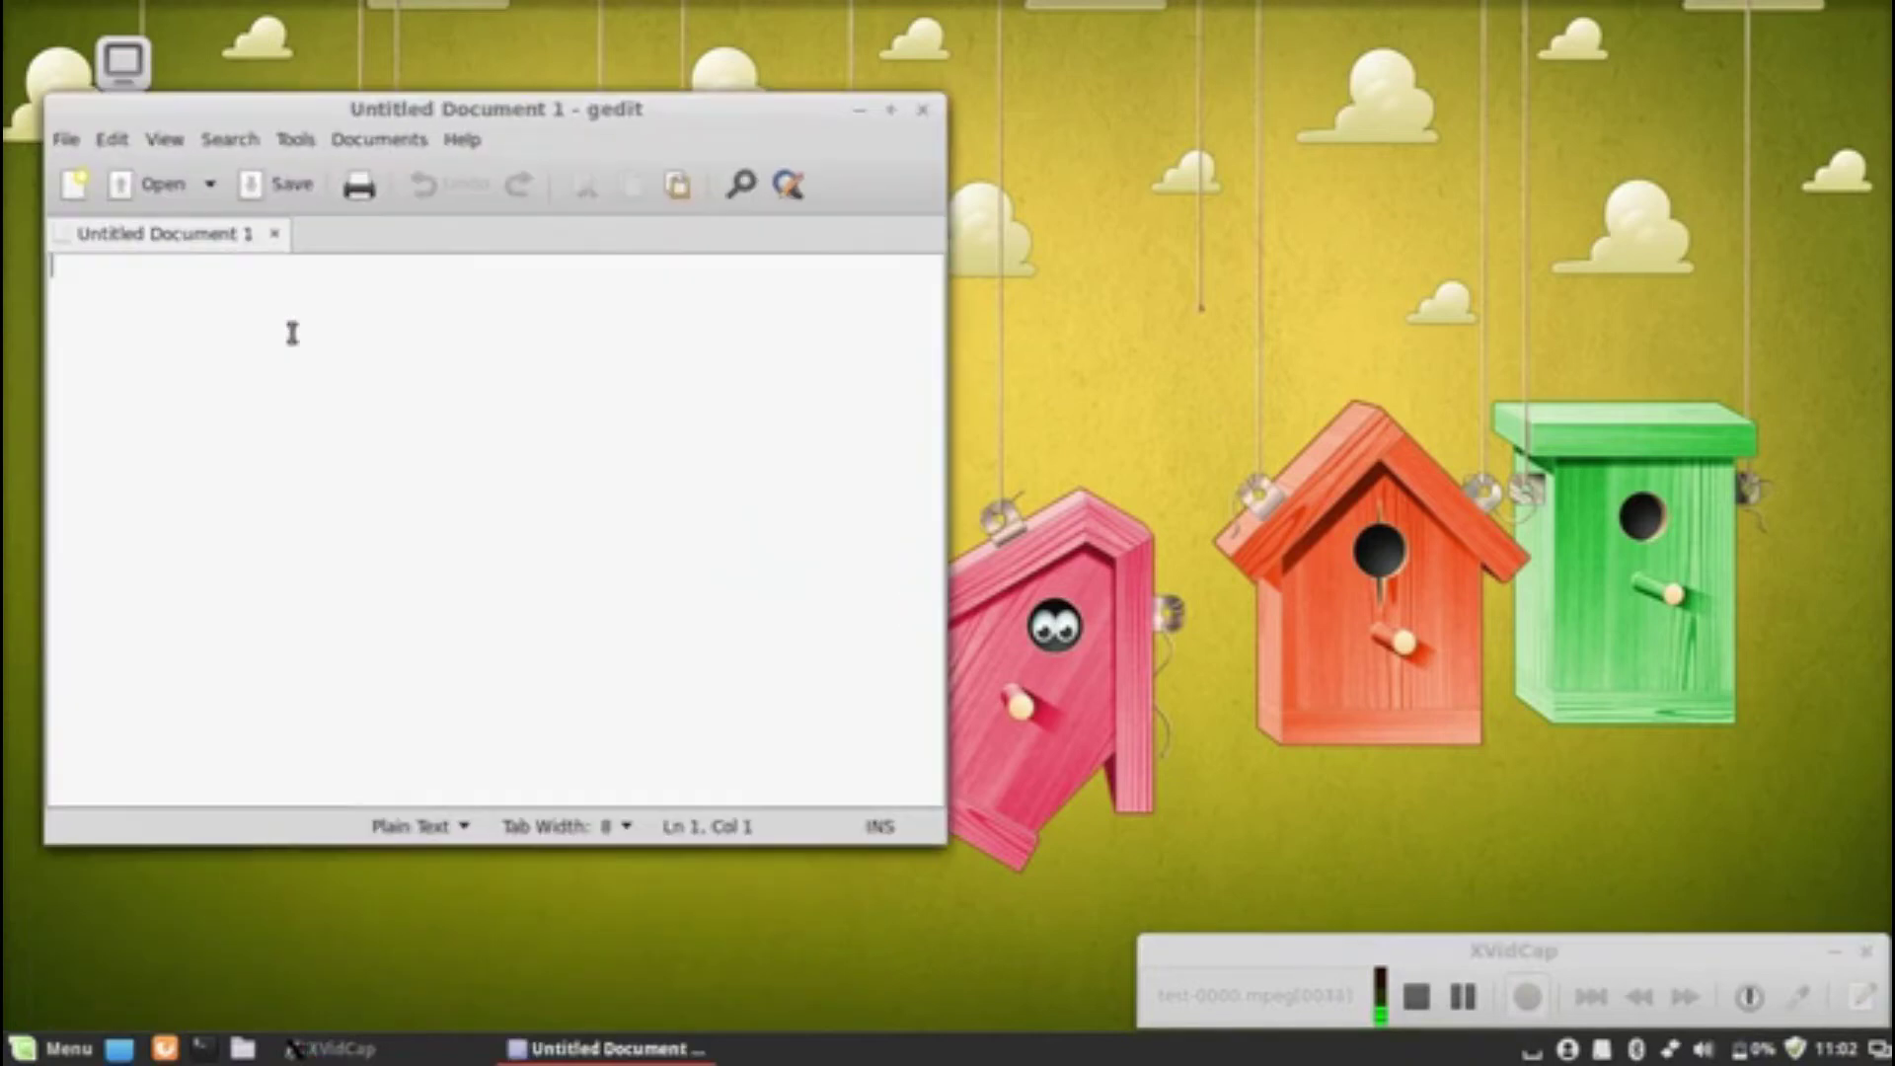
# - Write the opening line "hai,,, kali ini saya akan membagi bagaimana cara menggunakan remastersys"
pyautogui.write('hai')
pyautogui.write(',,, kali ini')
pyautogui.write(' sata')
pyautogui.press('BackSpace')
pyautogui.press('BackSpace')
pyautogui.write('ya akan ')
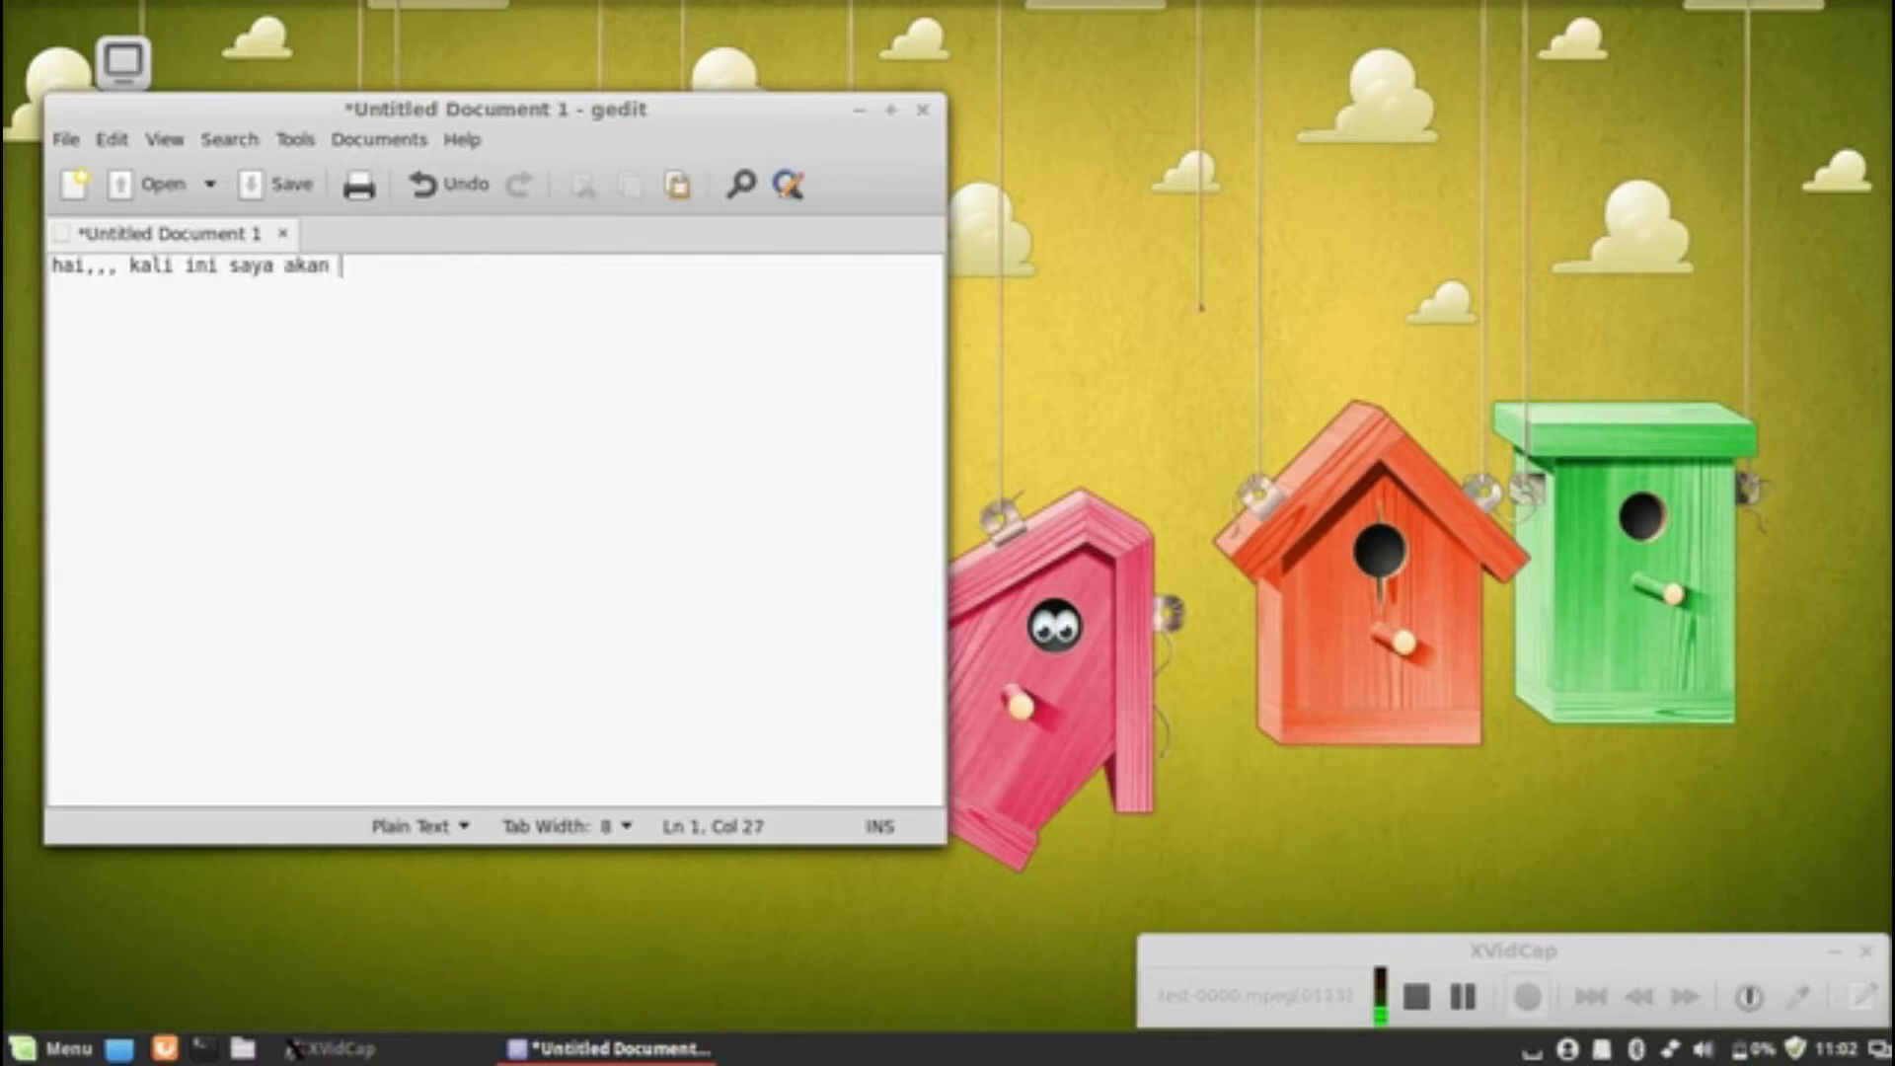
pyautogui.write('membagi bagaimana cara menggunakan remastersusys')
# - Add a second line reading "tetapi kali ini menggunakan remastersys-gui yaitu dengan metode grafik/GUI :D"
pyautogui.press('Return')
pyautogui.write('tetapi')
pyautogui.write(' ini')
pyautogui.press('BackSpace')
pyautogui.press('BackSpace')
pyautogui.press('BackSpace')
pyautogui.write('kali ini menggunakan ')
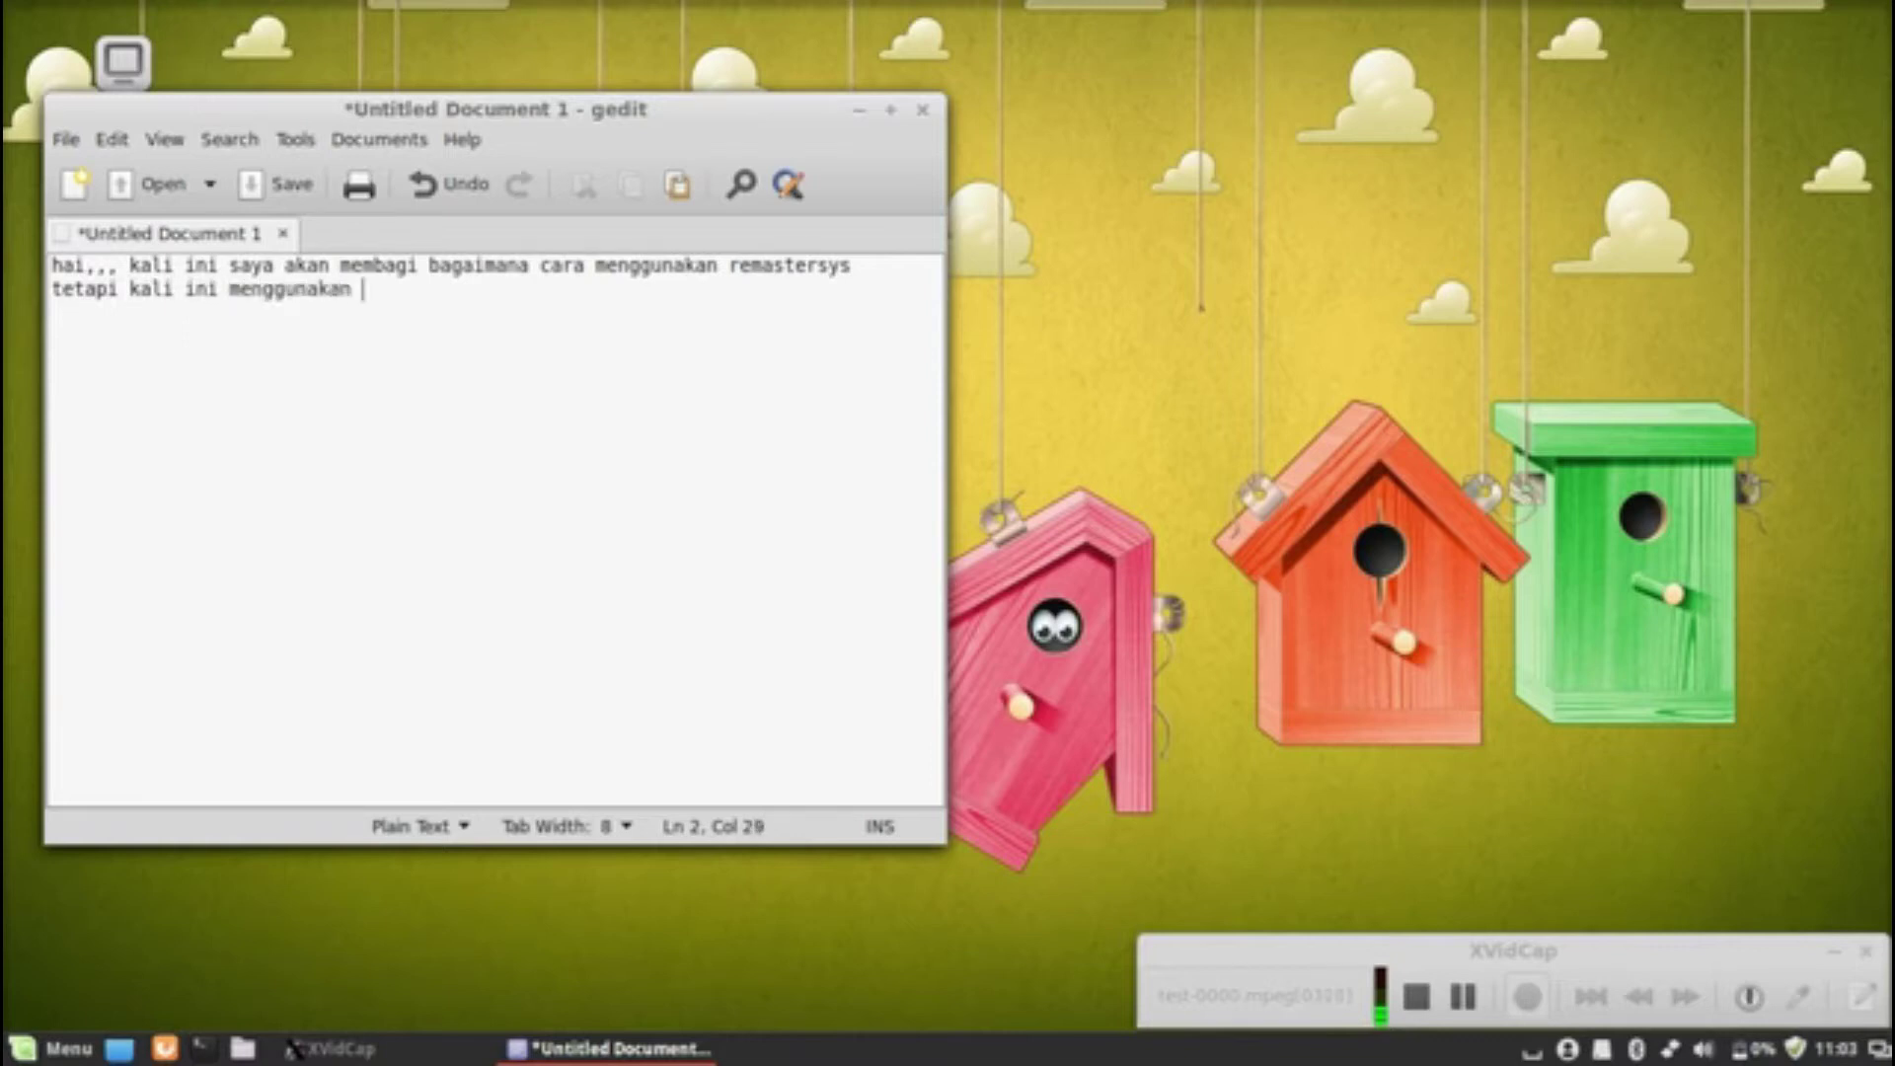
pyautogui.write('remastersys')
pyautogui.write('-')
pyautogui.write('guid')
pyautogui.press('BackSpace')
pyautogui.write('yai')
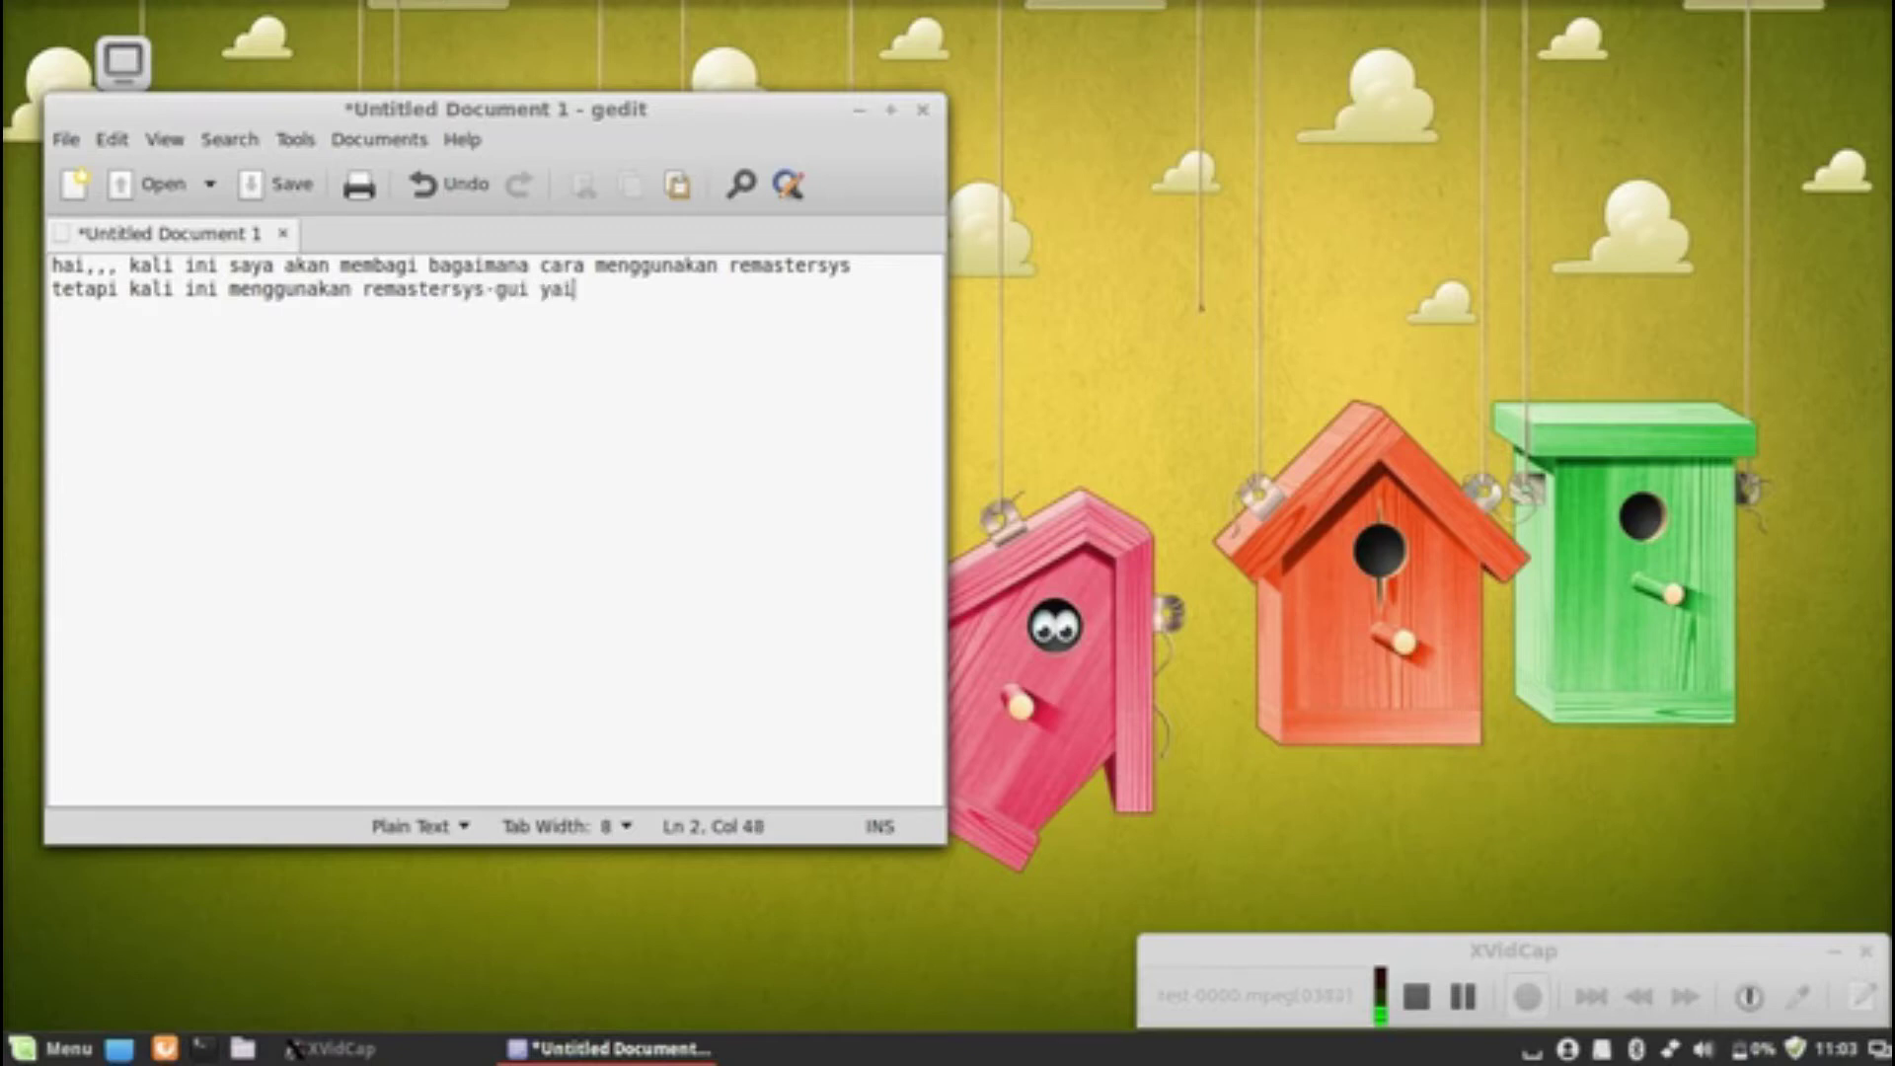
pyautogui.write('tu dengan metode grafik/GIU')
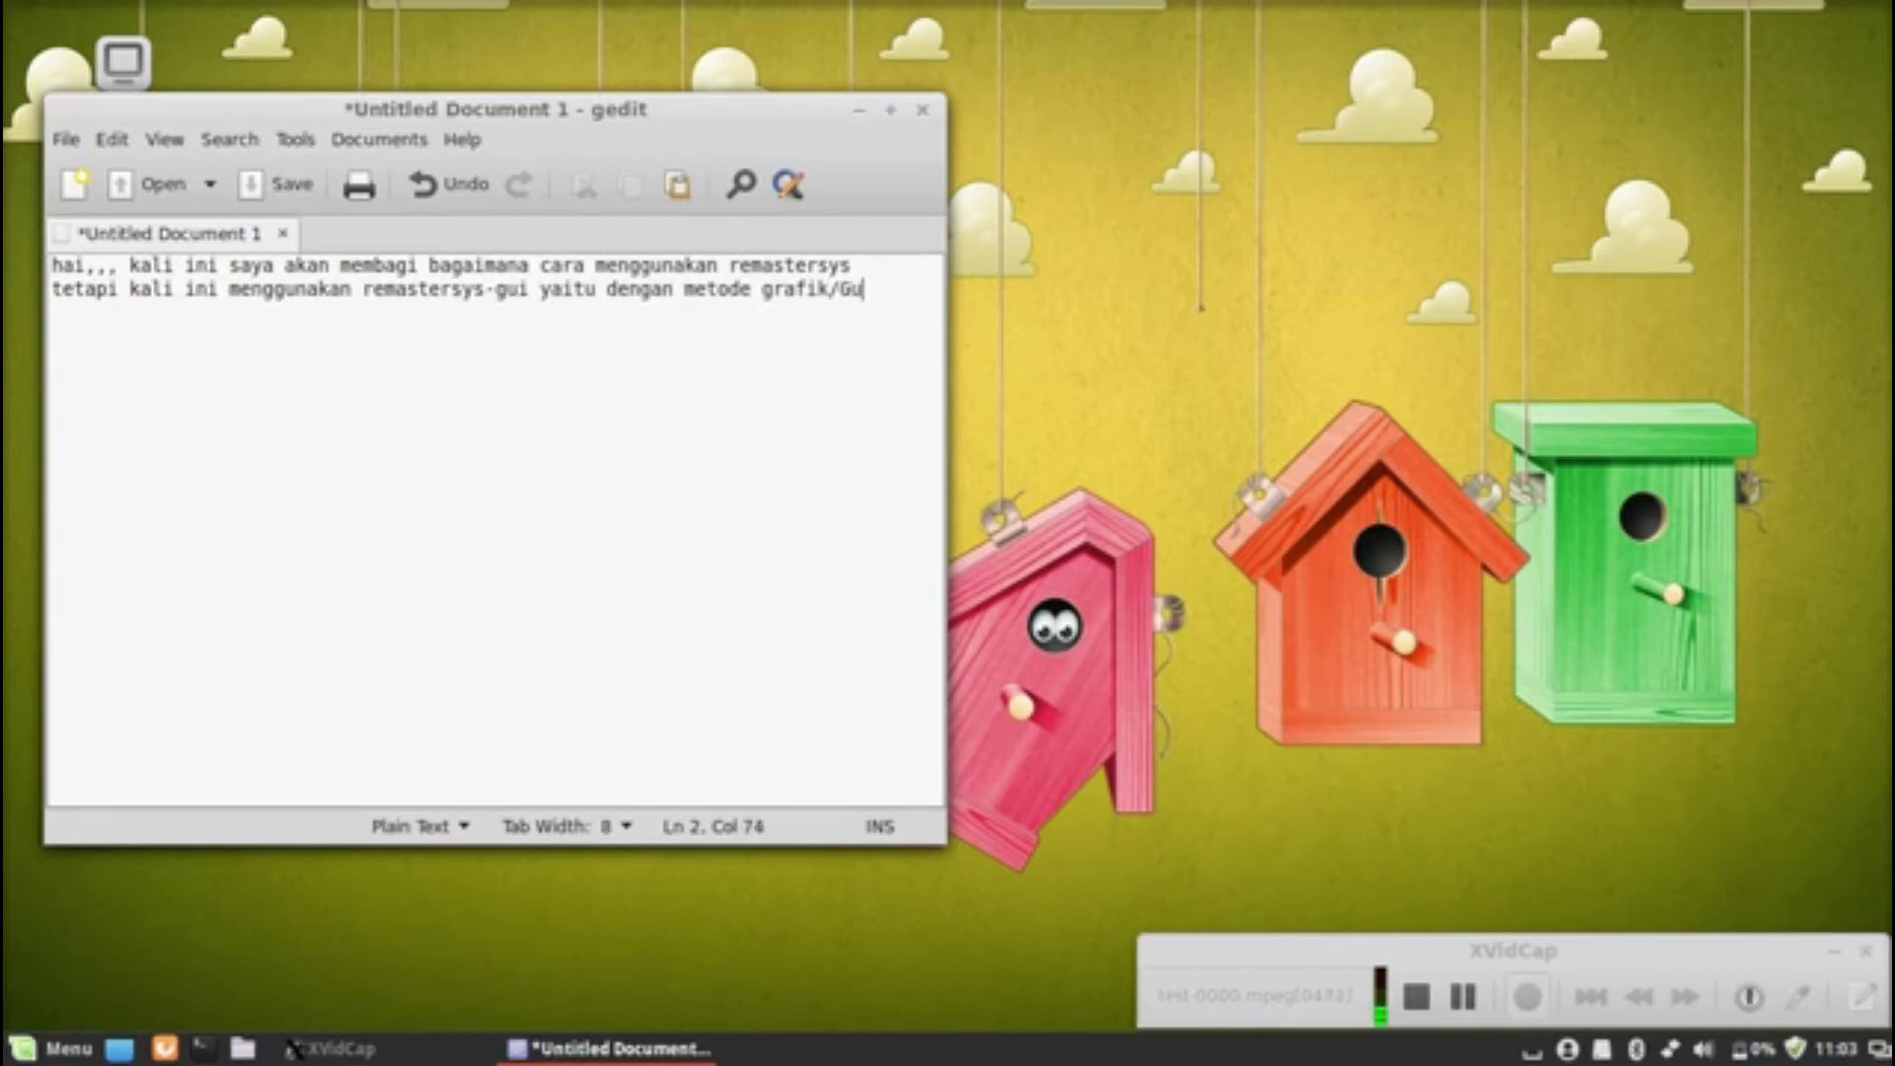
pyautogui.write('UI :D')
# - Replace the document's entire text with "langsung saja lihat tahapnya :D"
pyautogui.hotkey('ctrl', 'a')
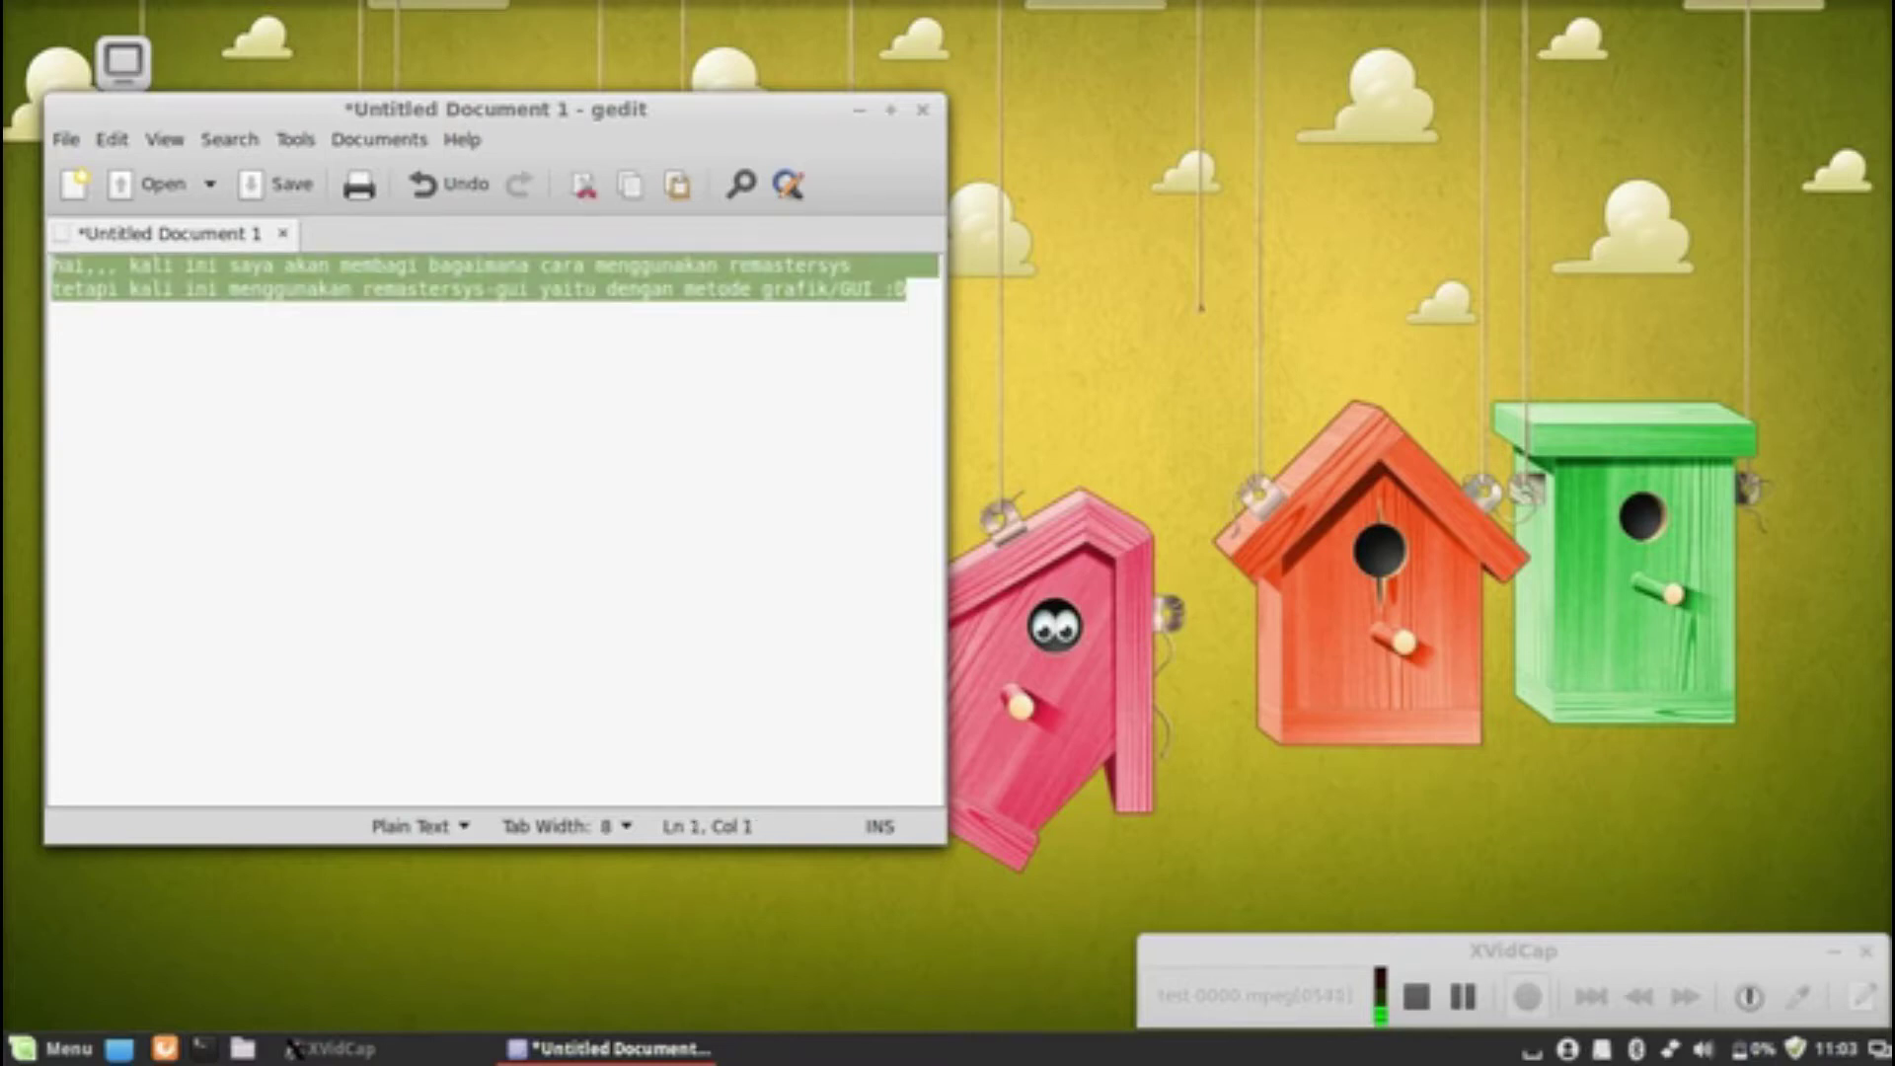
pyautogui.press('BackSpace')
pyautogui.write('langsung sa')
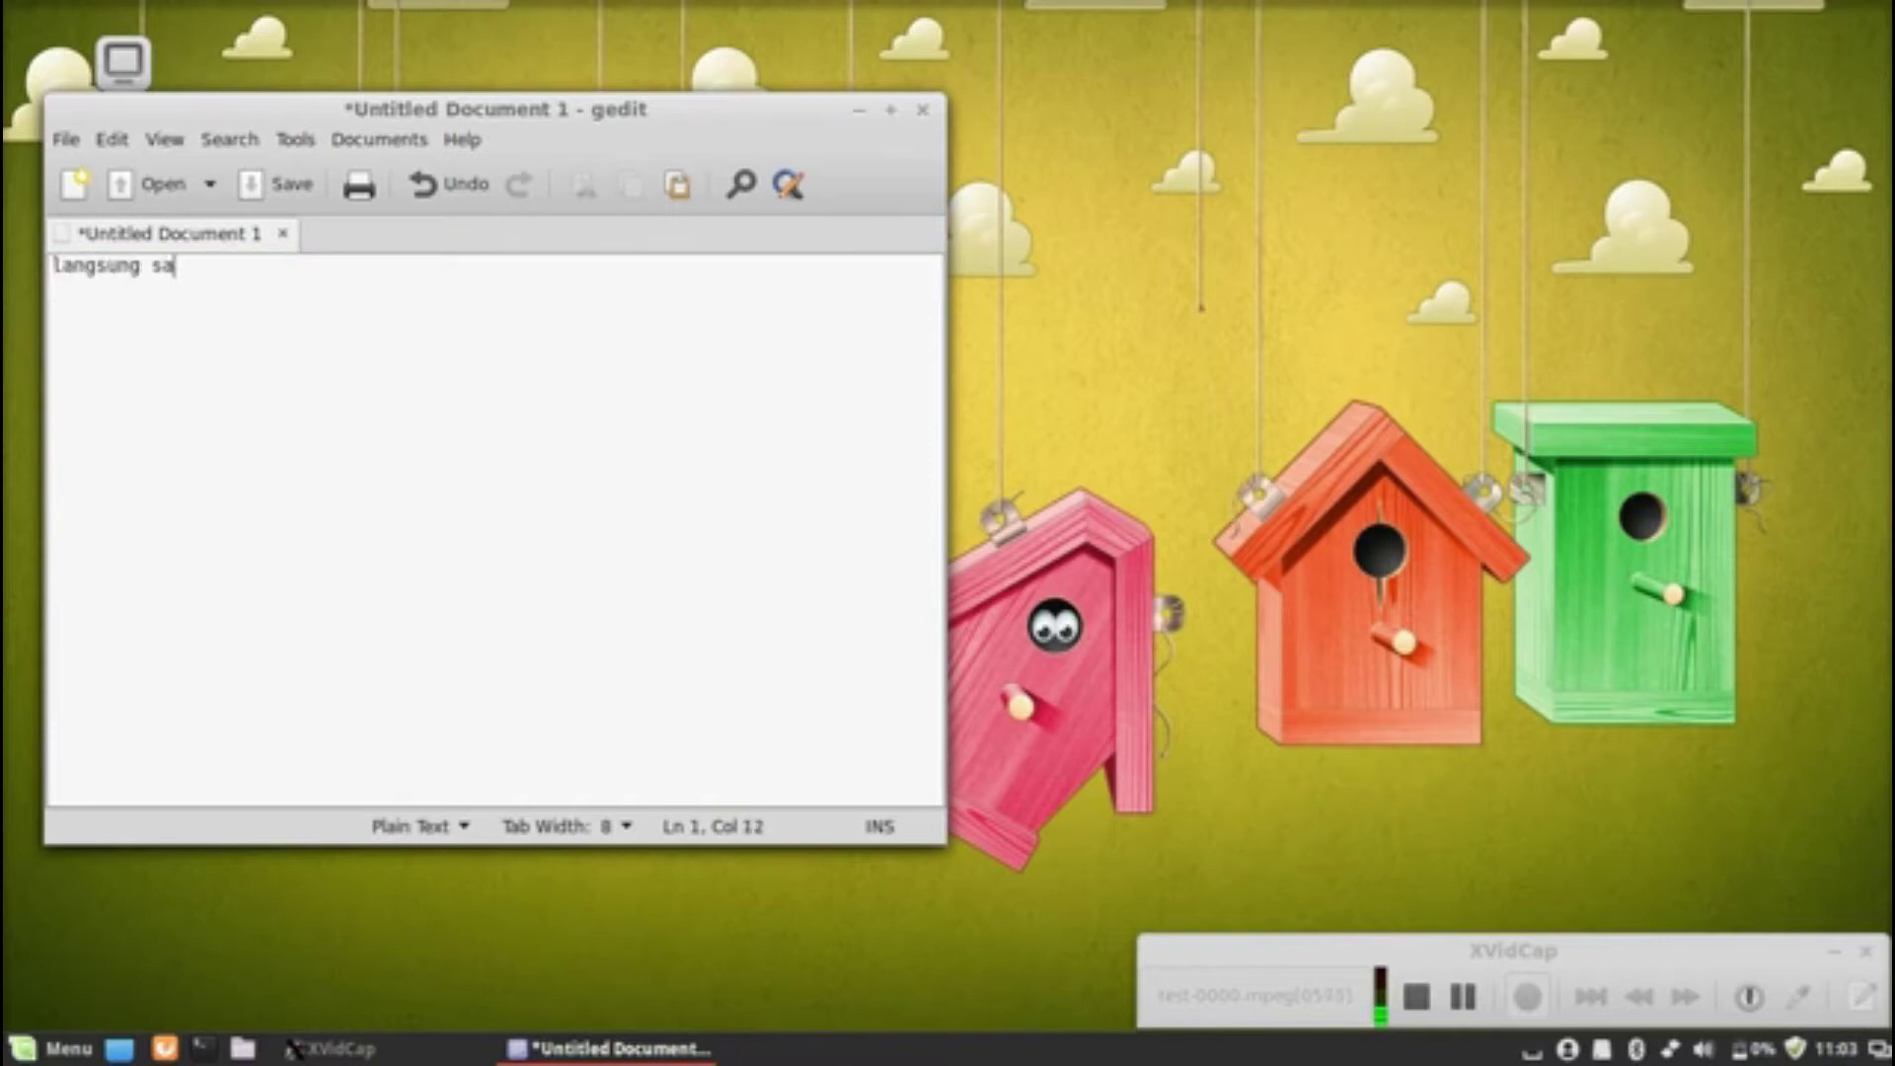
pyautogui.write('ja lihat tahapnya ":')
pyautogui.press('BackSpace')
pyautogui.press('BackSpace')
pyautogui.write(':D')
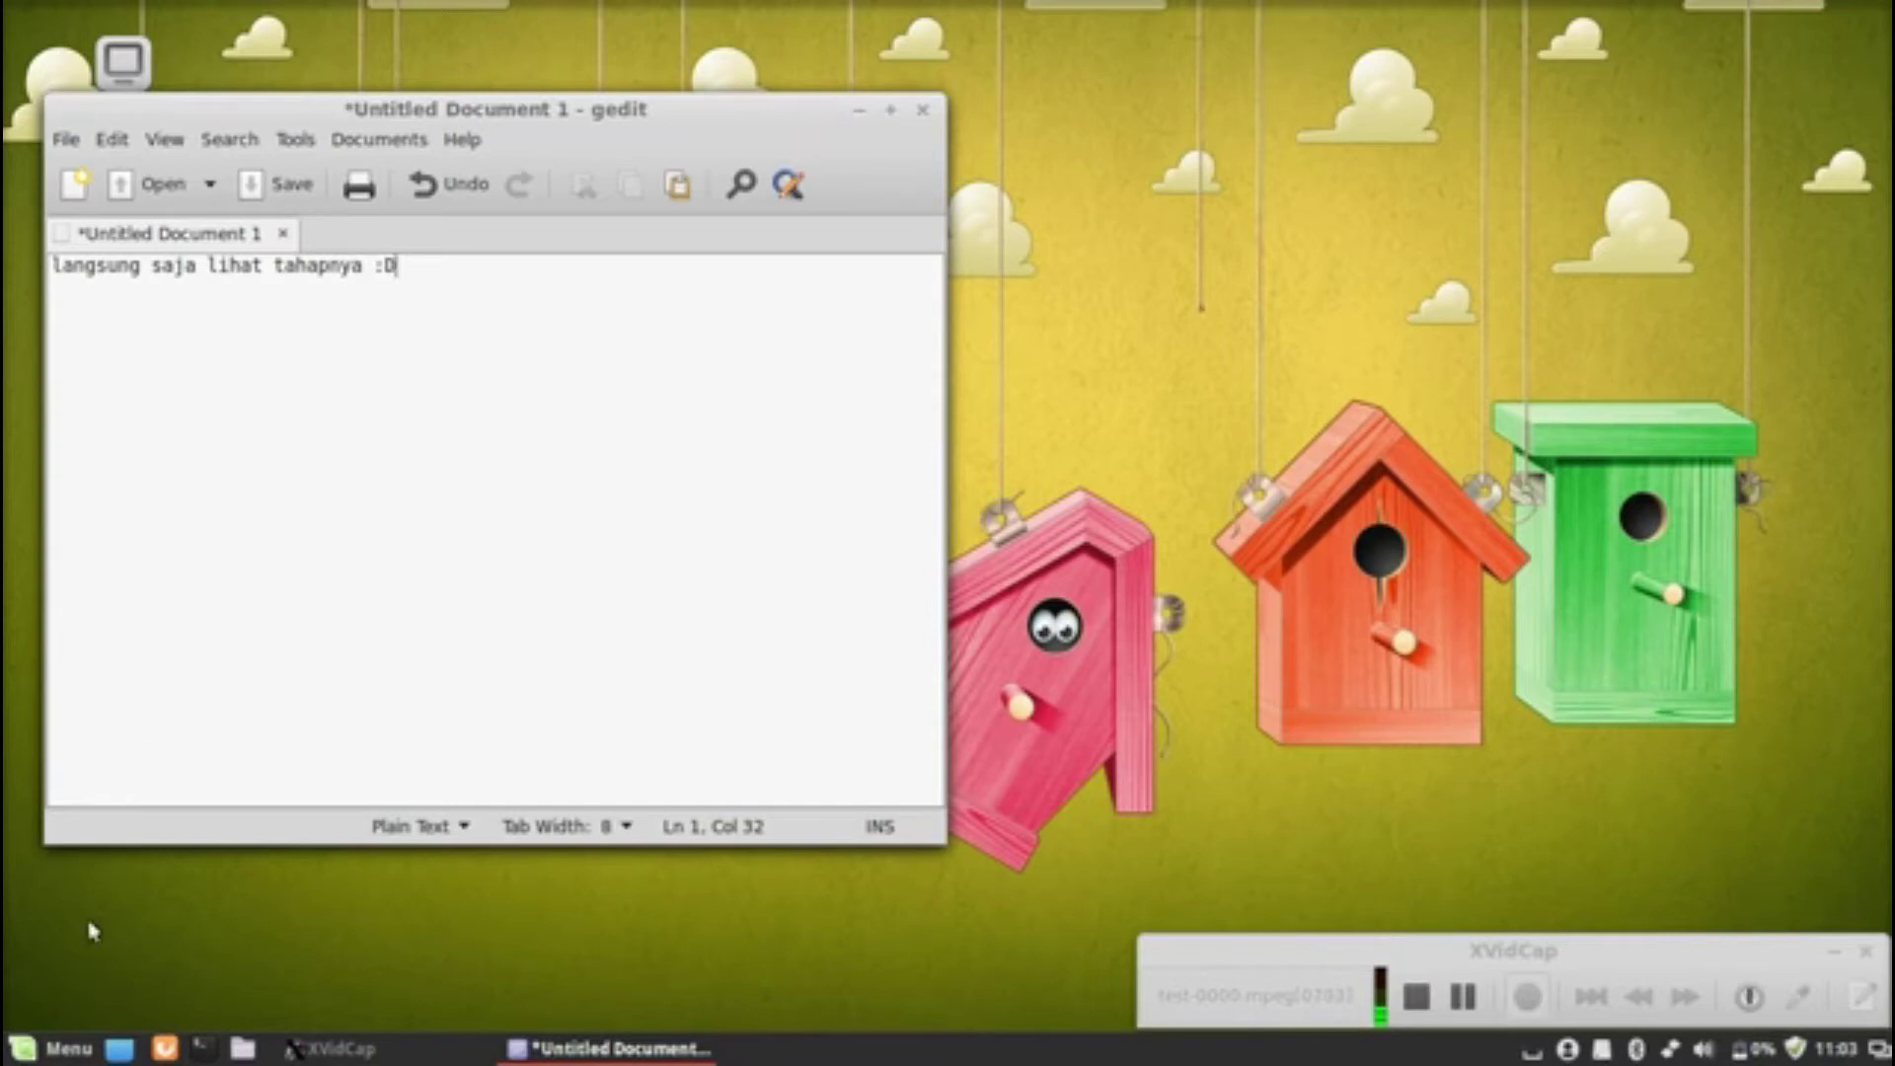
# - Launch Remastersys from the Administration applications, entering the account password to authorise it
pyautogui.click(65, 1054)
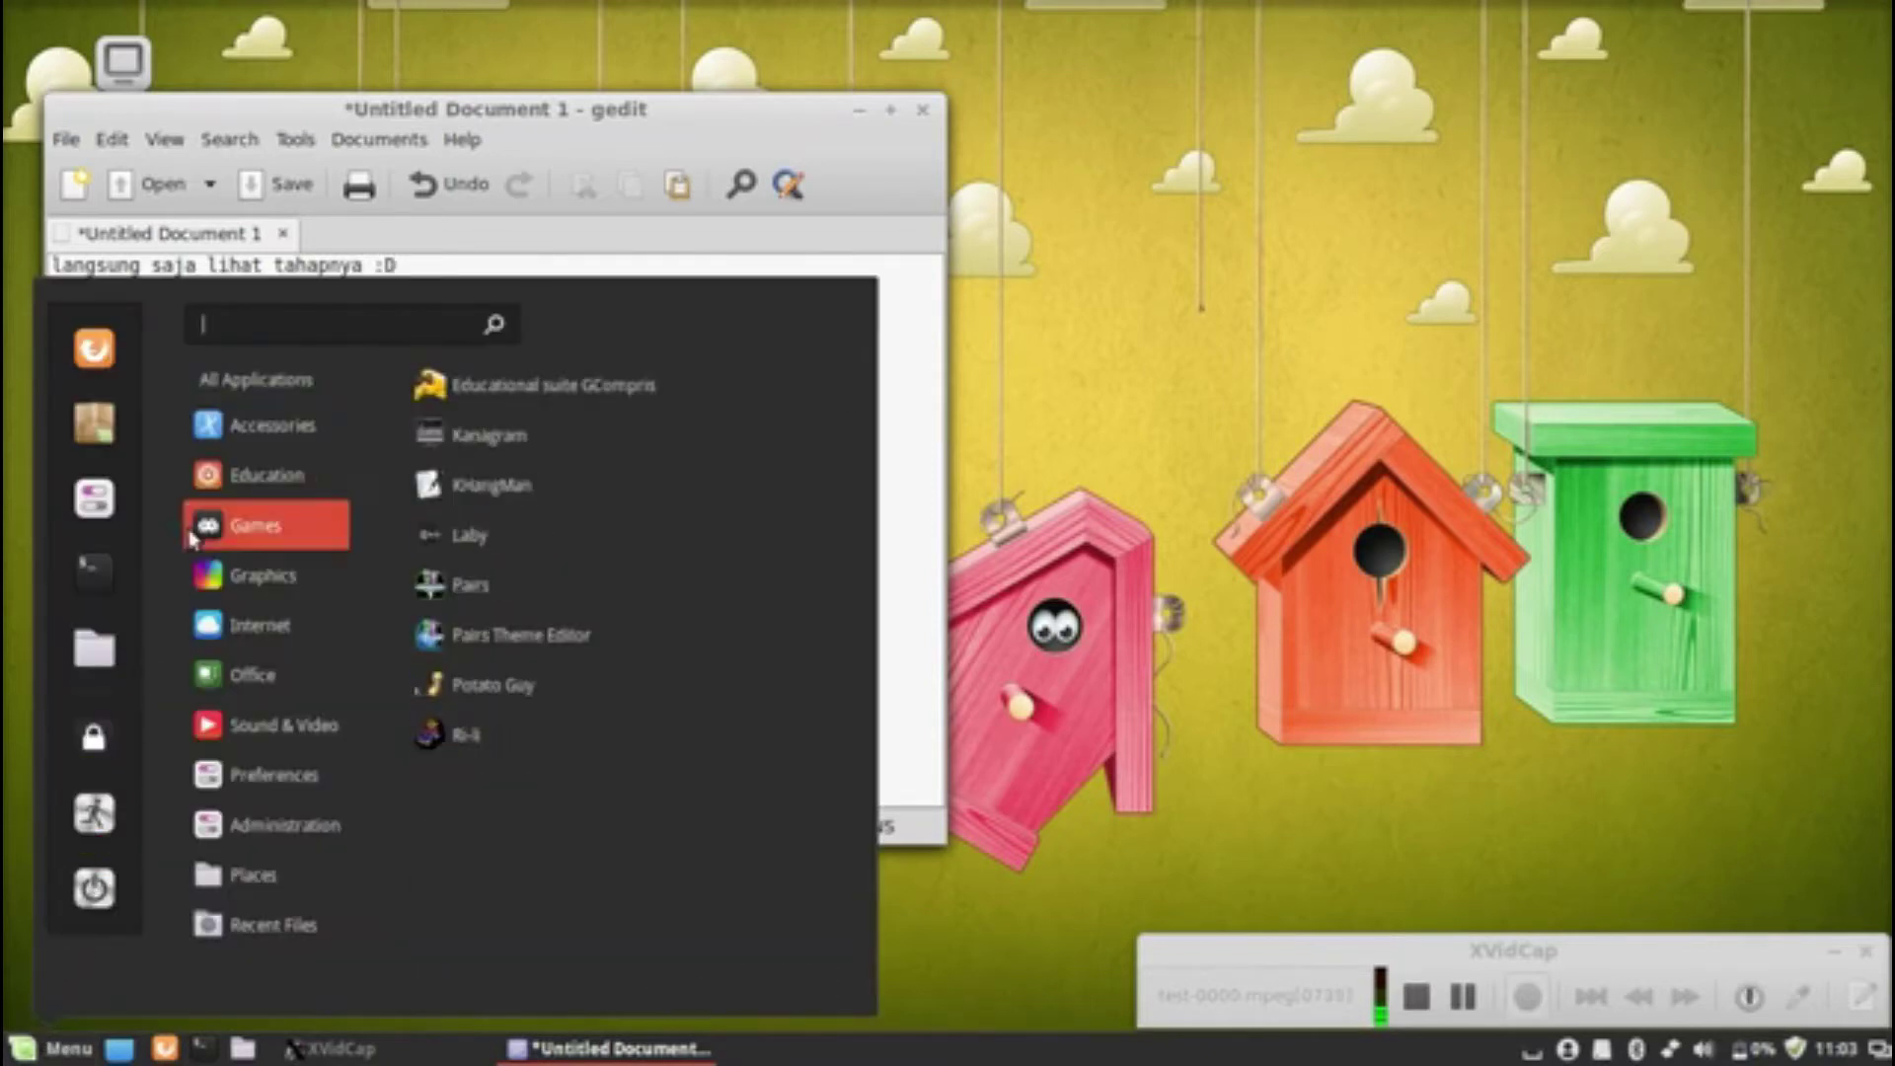
pyautogui.moveTo(241, 548)
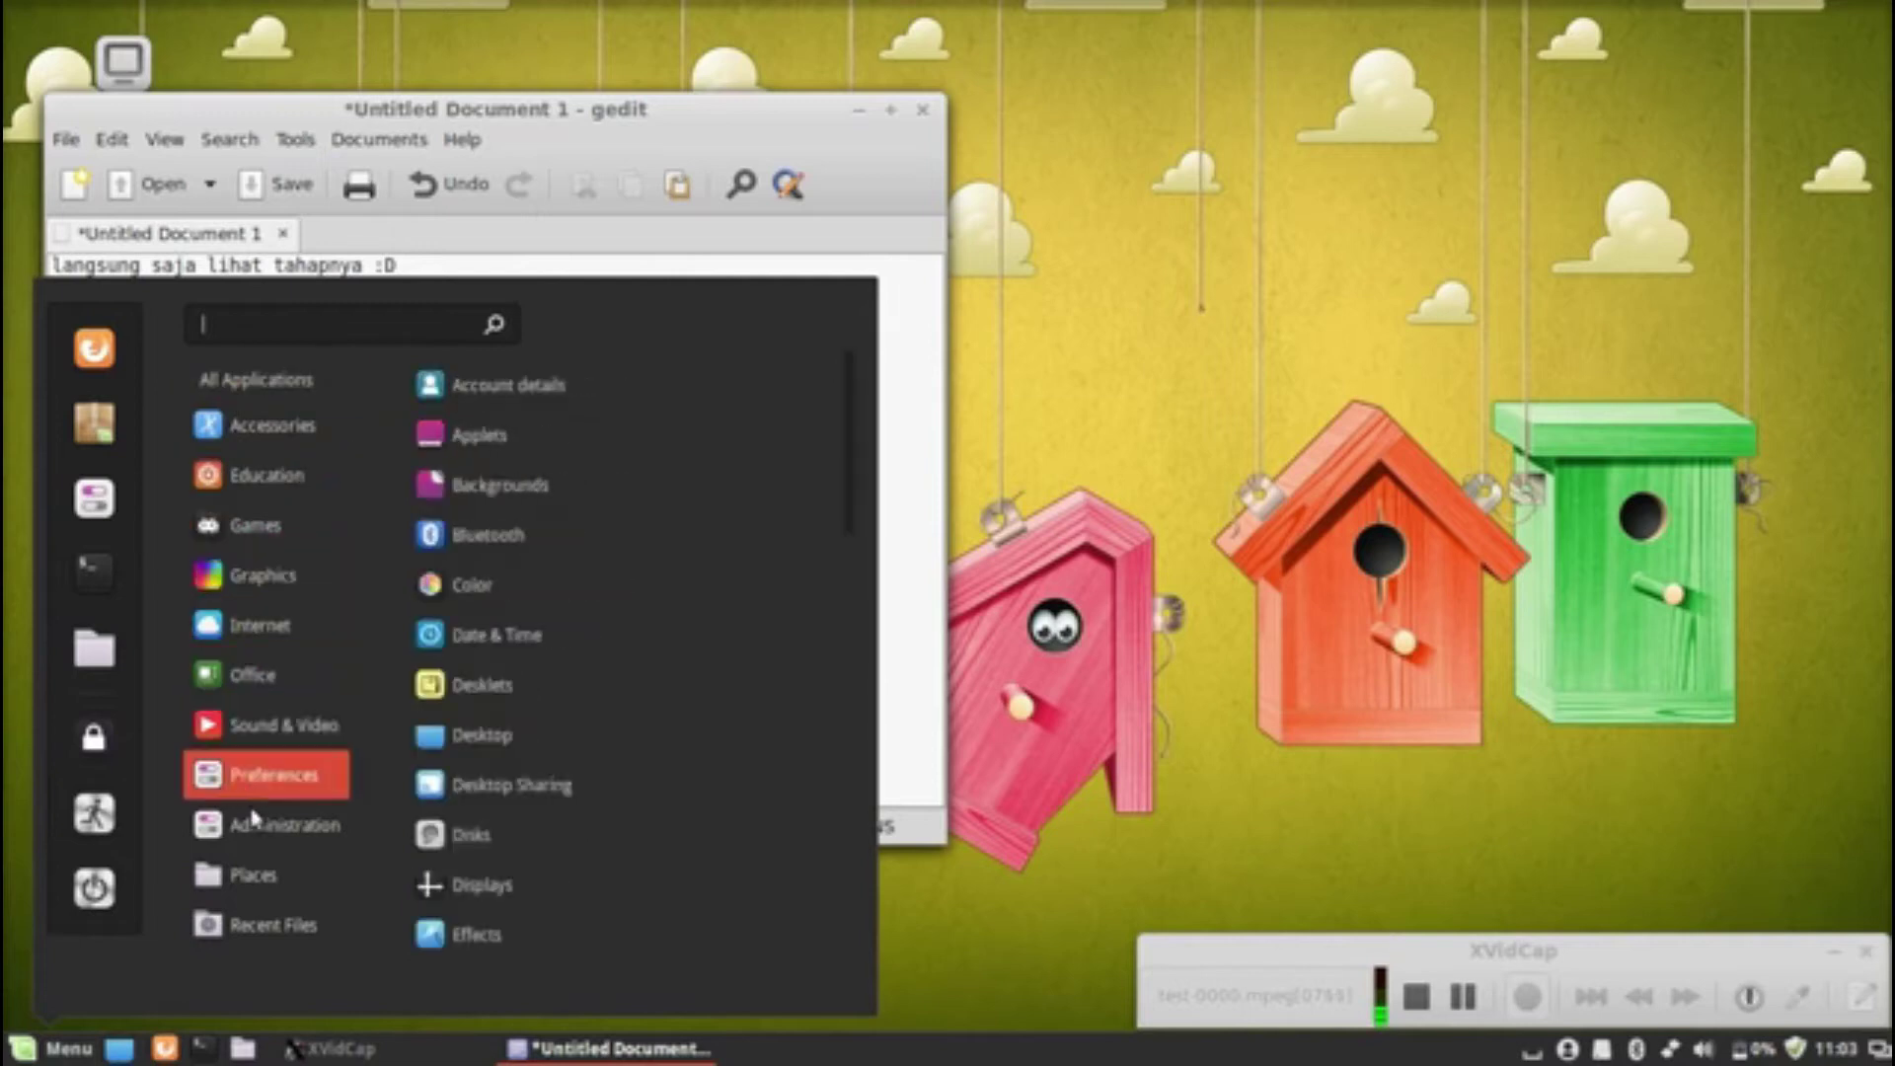
pyautogui.moveTo(258, 842)
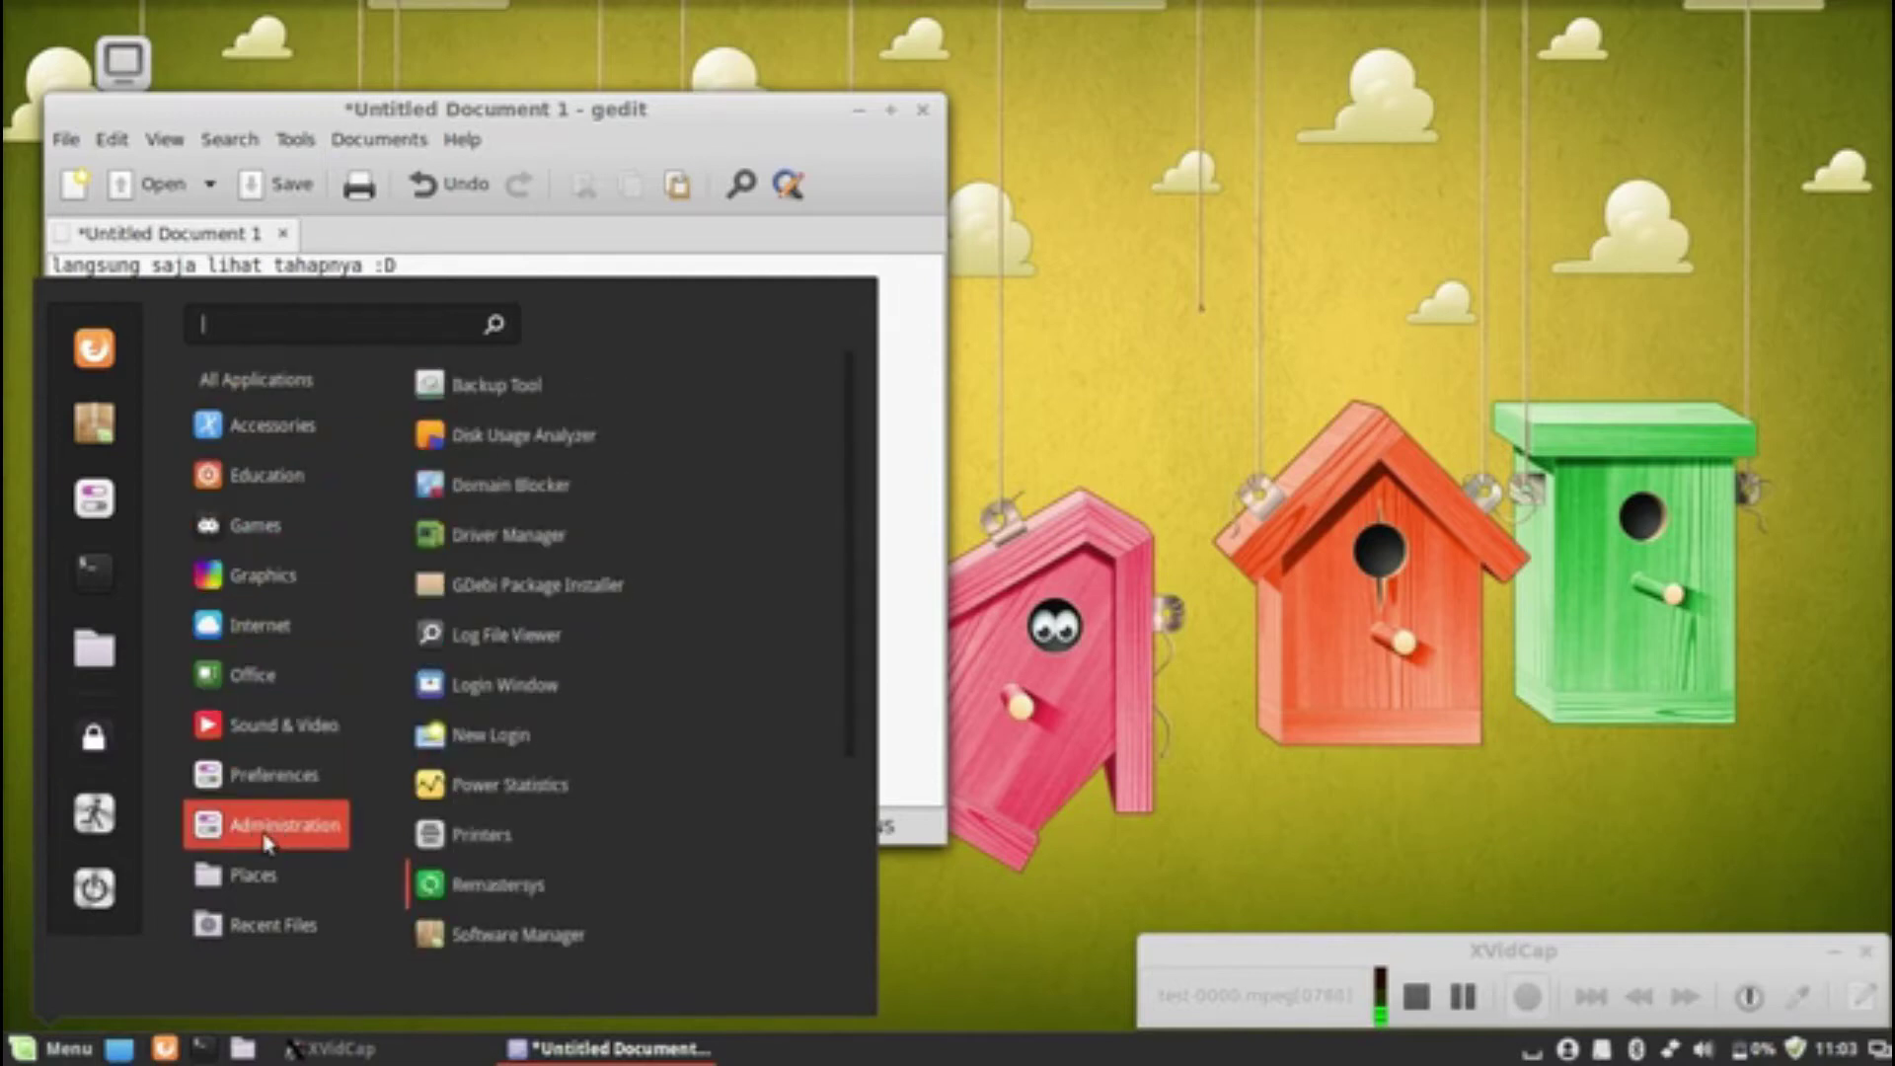
pyautogui.click(495, 891)
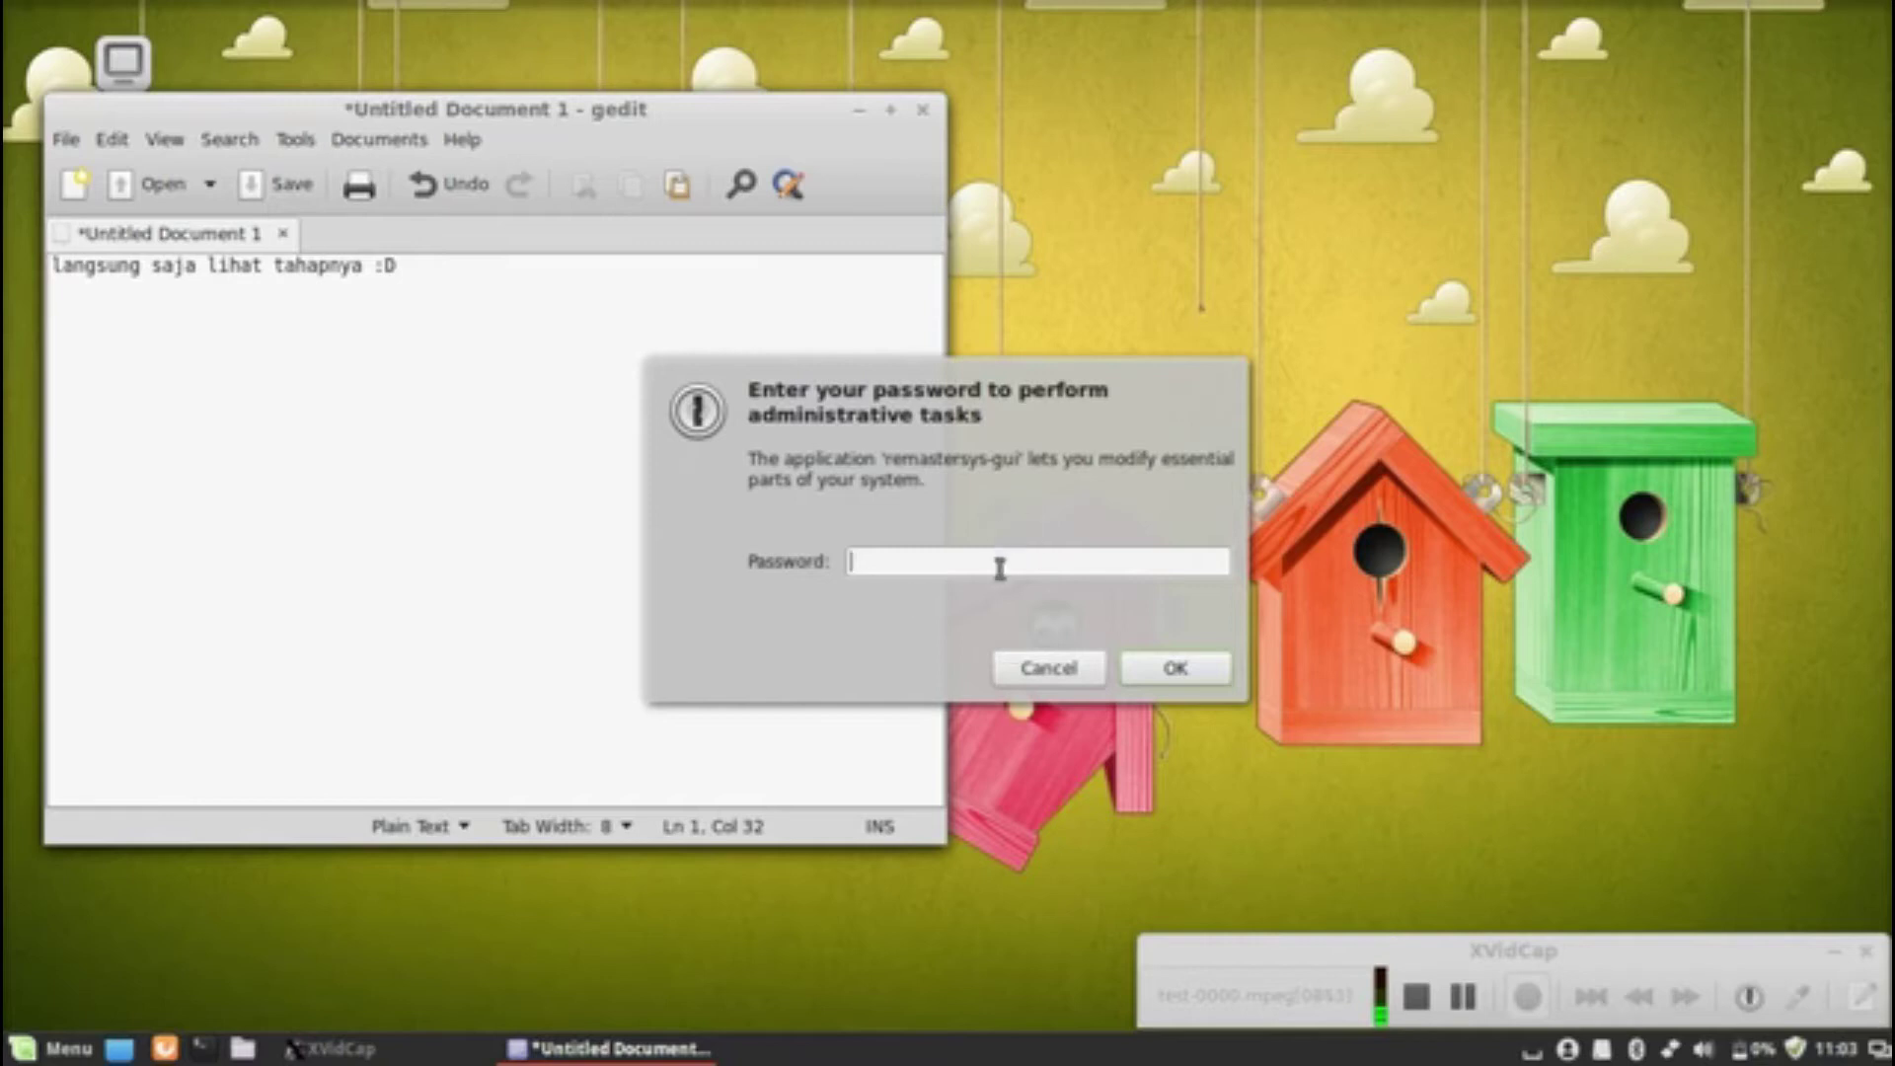
pyautogui.write('*******')
pyautogui.press('Return')
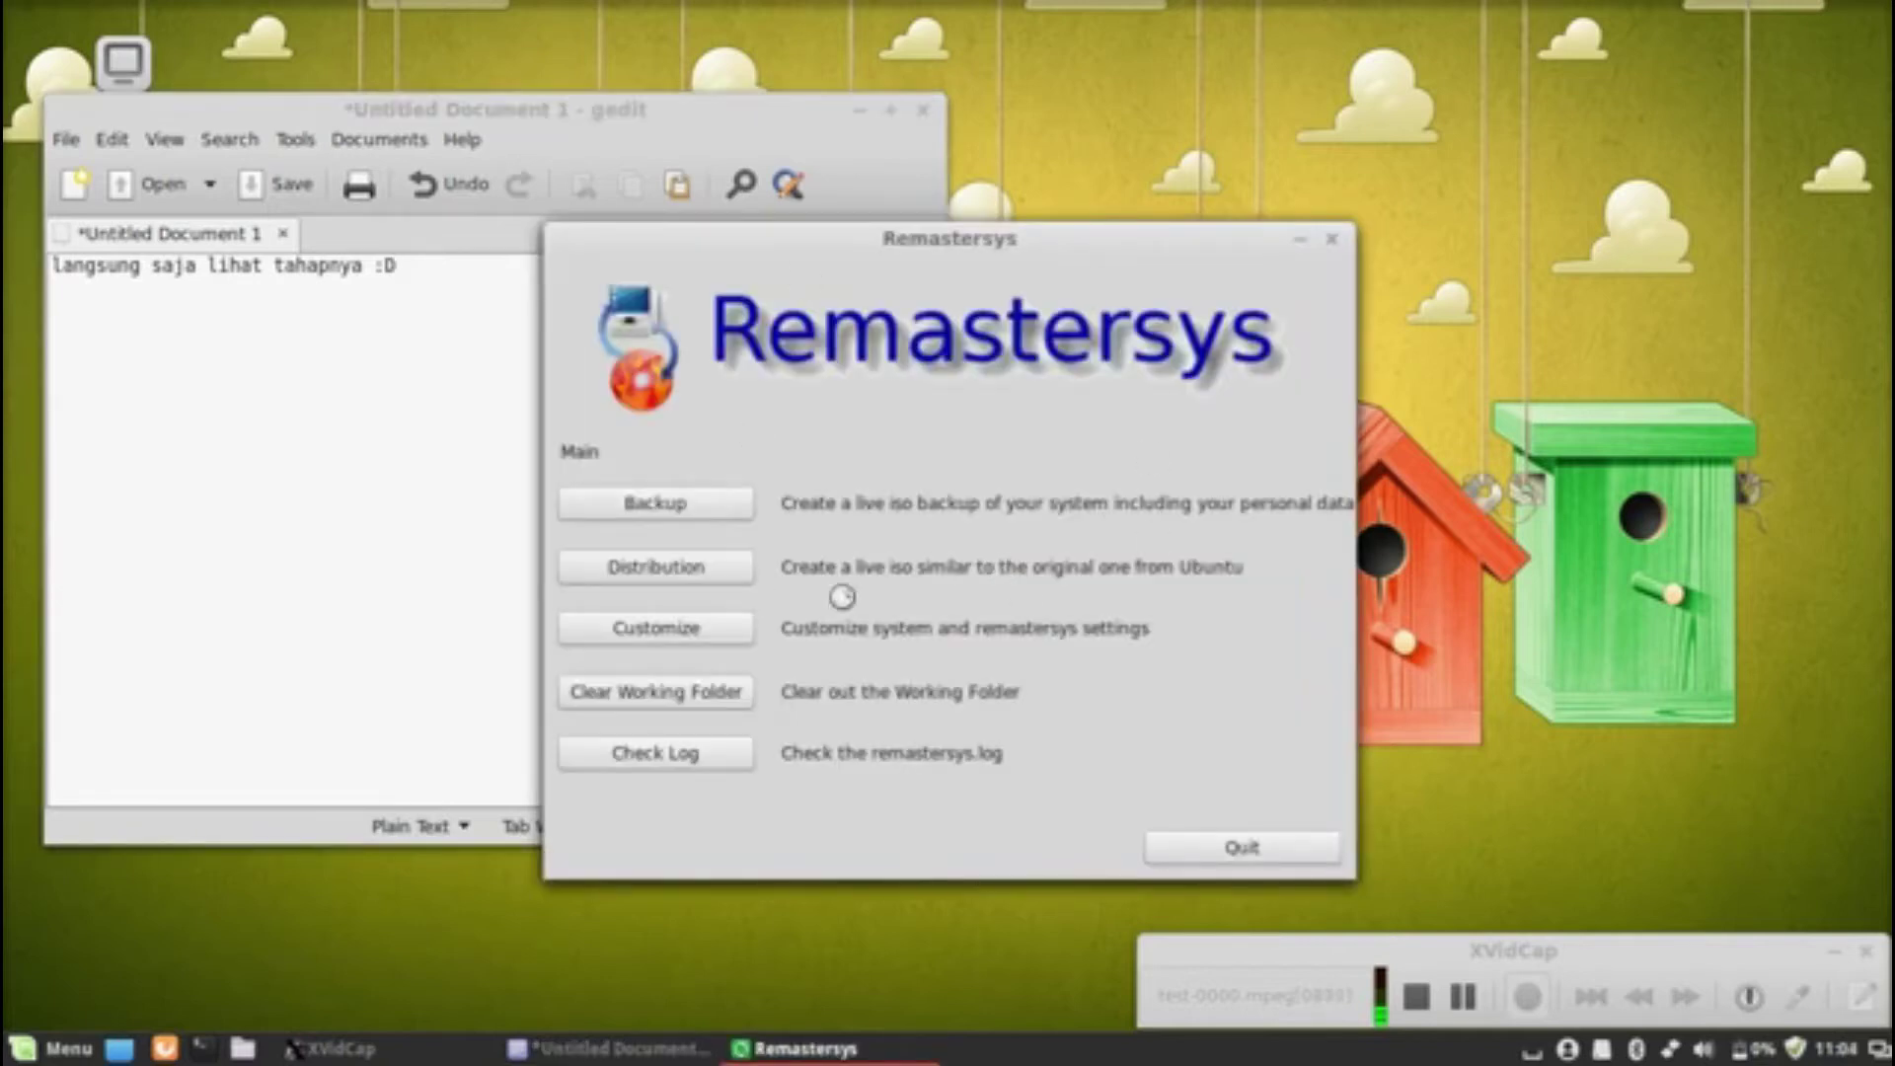
# - Switch to the gedit document and add the second line "dan juga bisa membuka dengan terminal :p"
pyautogui.click(455, 406)
pyautogui.press('Return')
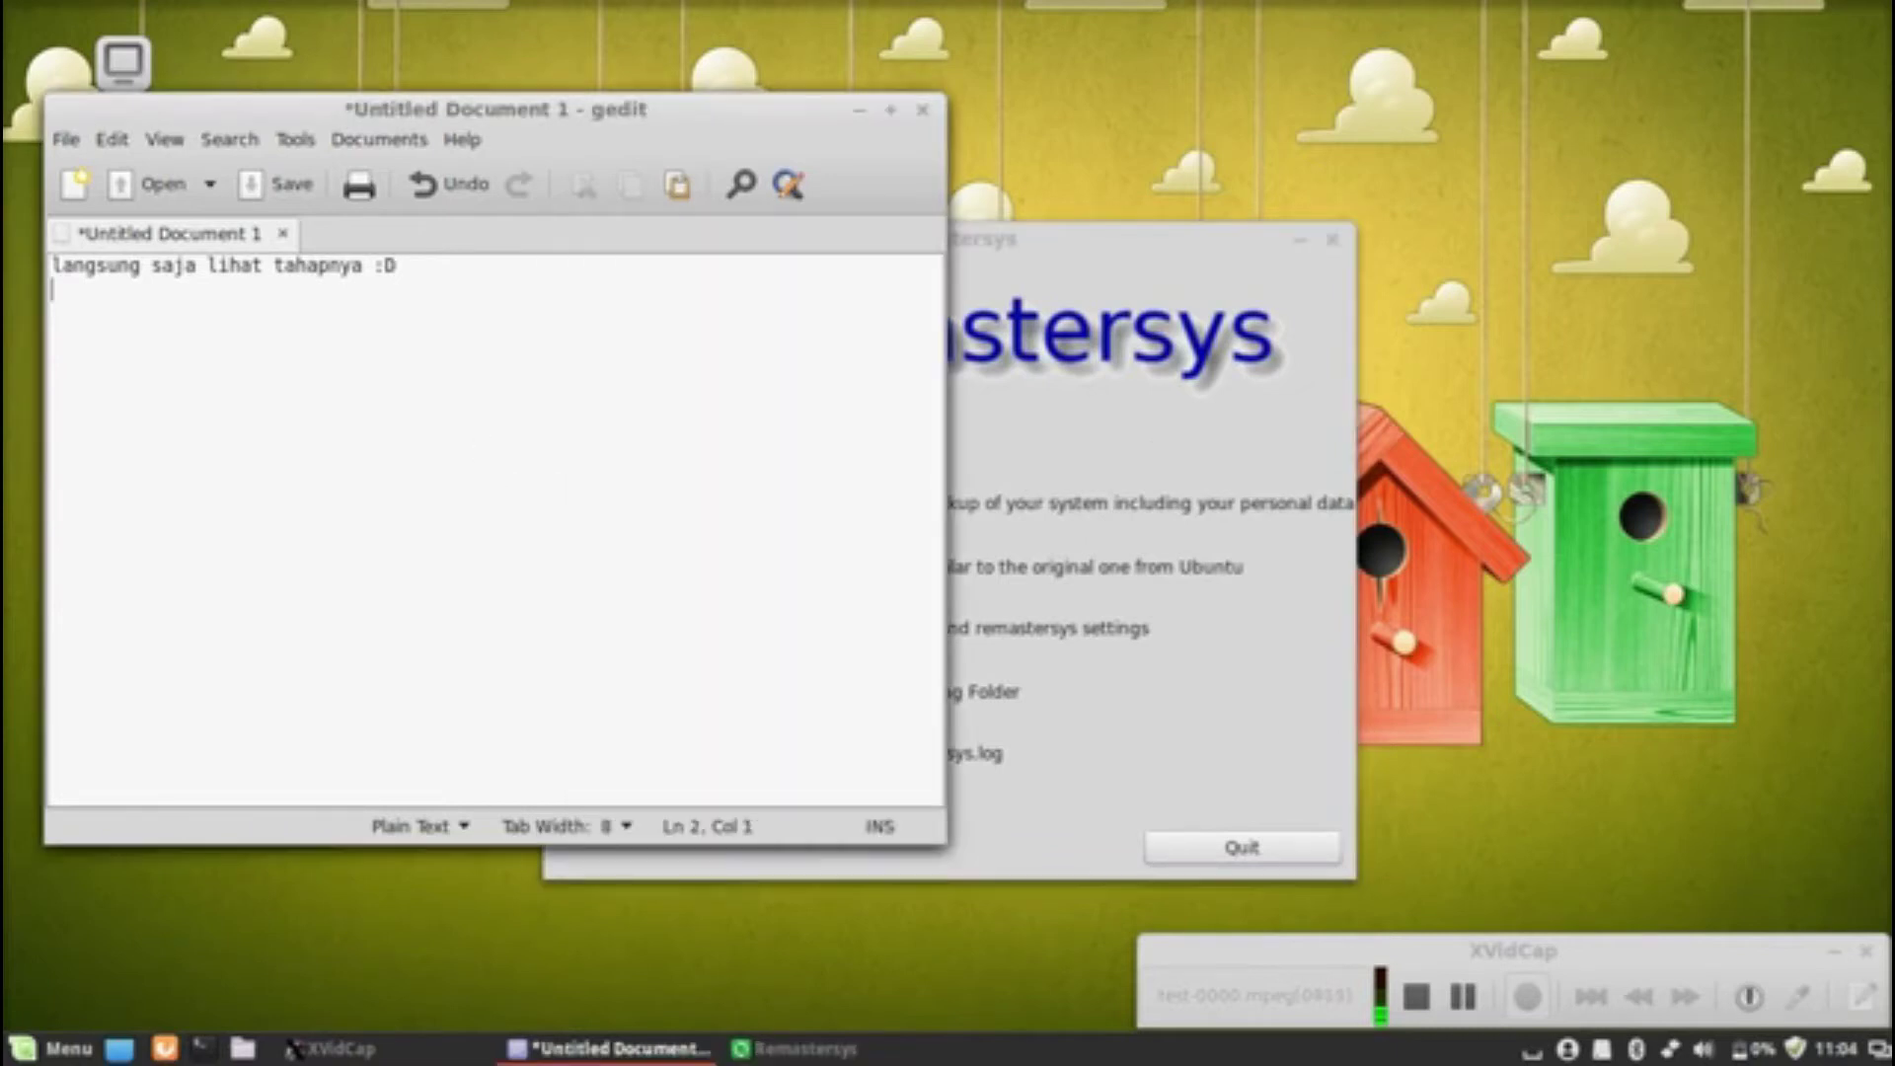
pyautogui.write('dan juga bisa menggunakan')
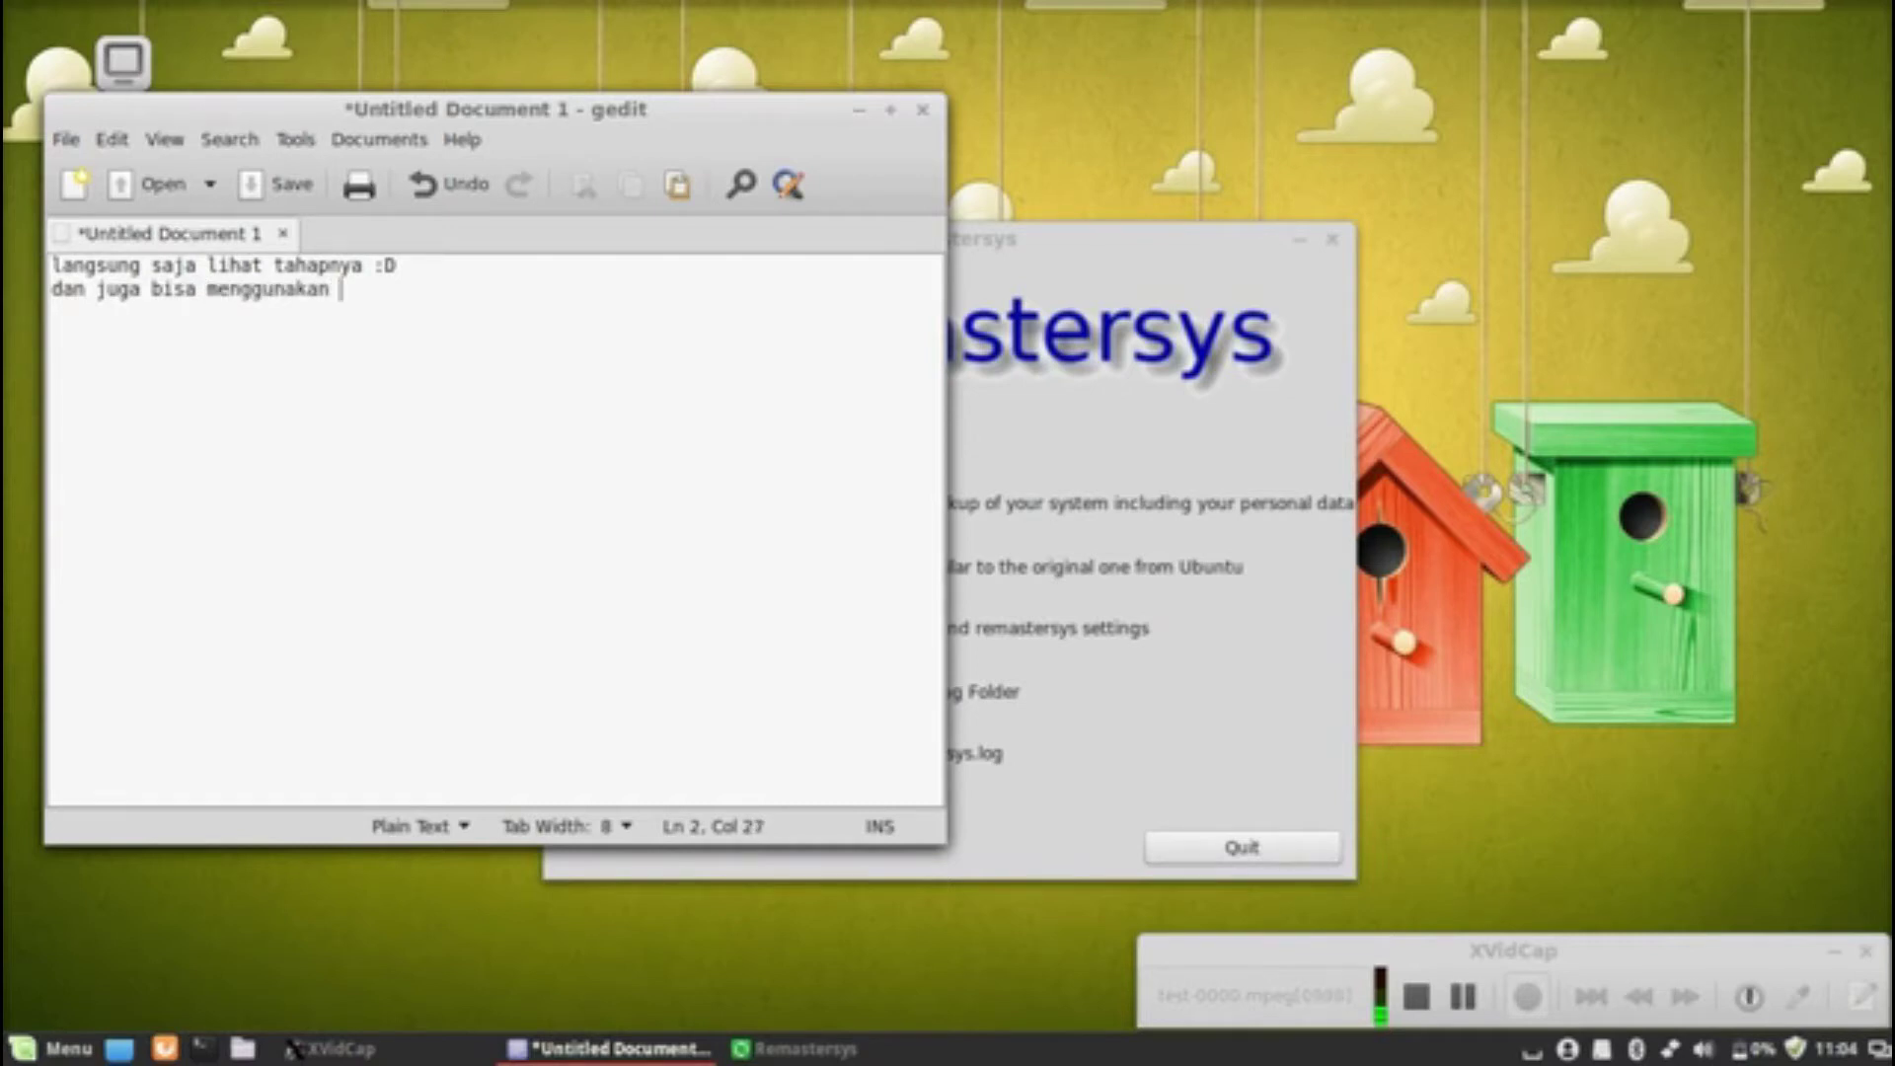
pyautogui.press('BackSpace')
pyautogui.press('BackSpace')
pyautogui.press('BackSpace')
pyautogui.press('BackSpace')
pyautogui.press('BackSpace')
pyautogui.press('BackSpace')
pyautogui.press('BackSpace')
pyautogui.press('BackSpace')
pyautogui.press('BackSpace')
pyautogui.press('BackSpace')
pyautogui.write('mbuka dengan terminal')
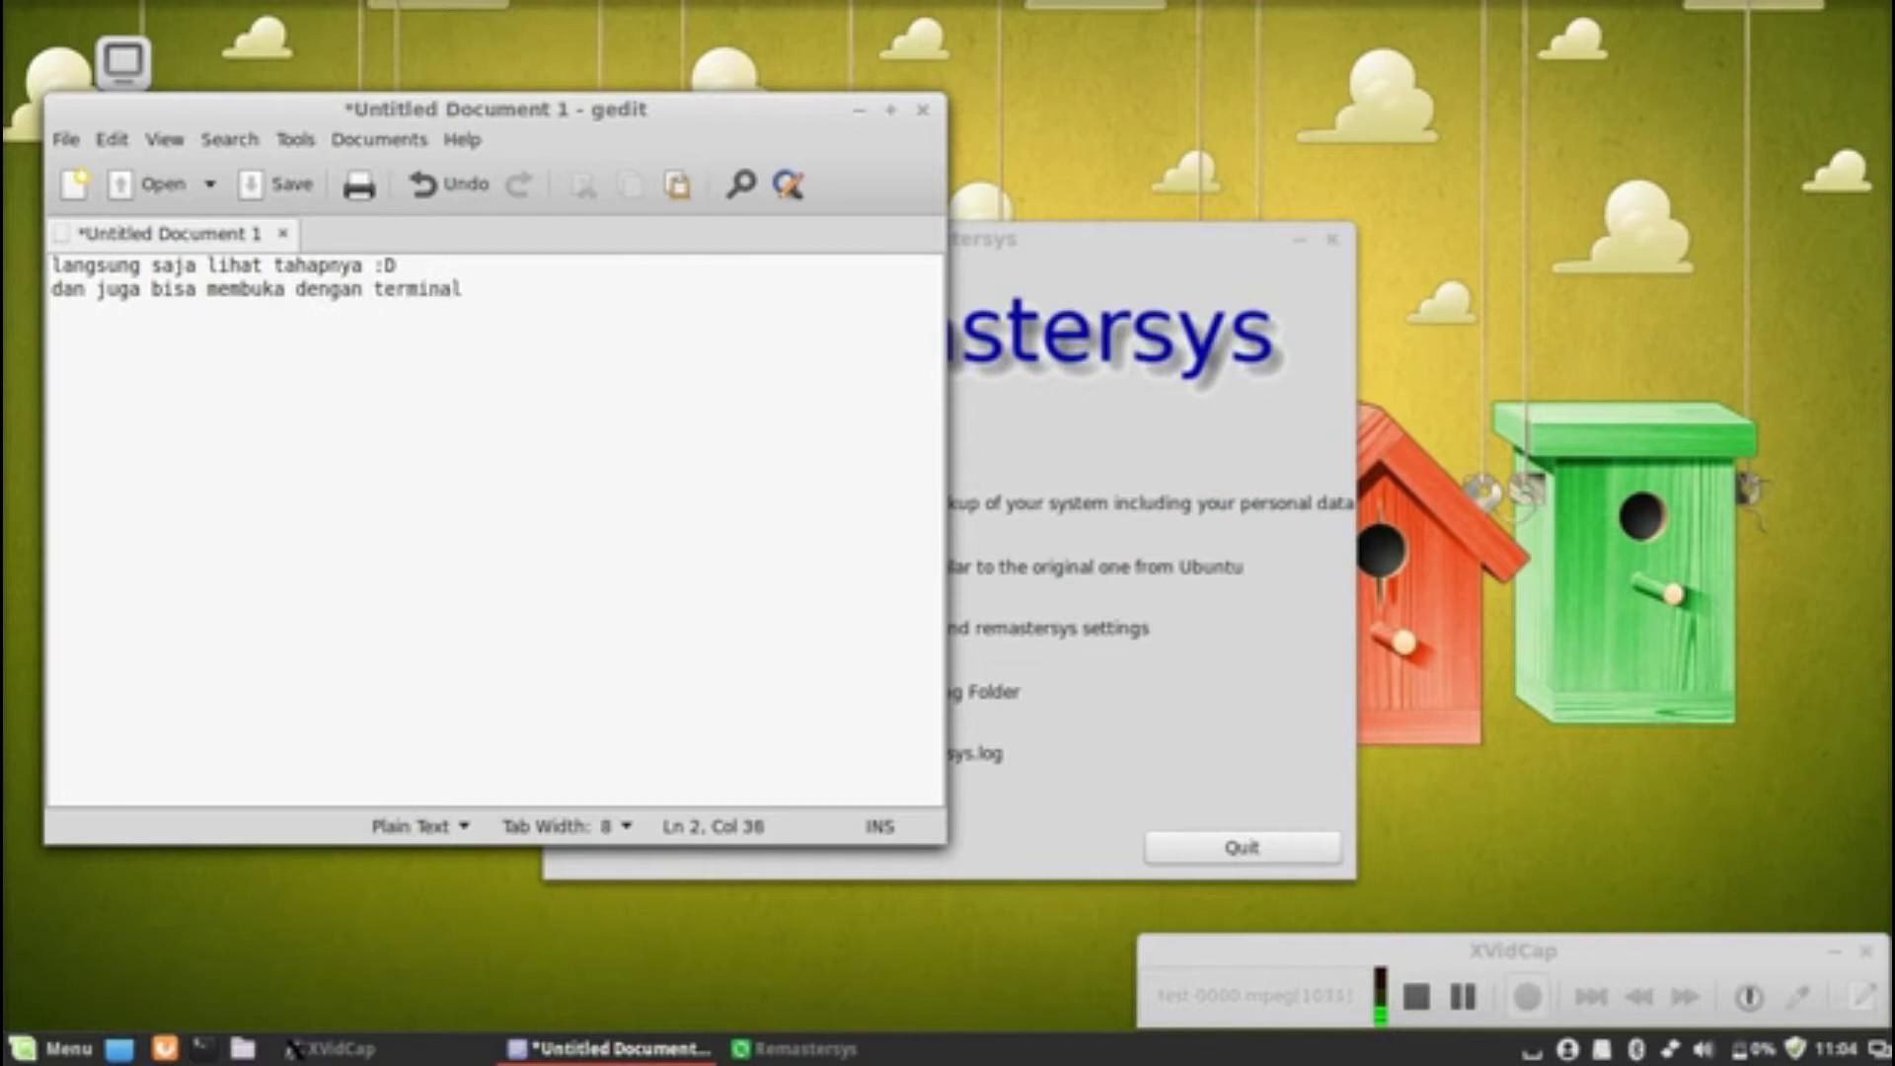
pyautogui.write('  :P')
# - Quit Remastersys and open a Terminal window
pyautogui.click(1135, 475)
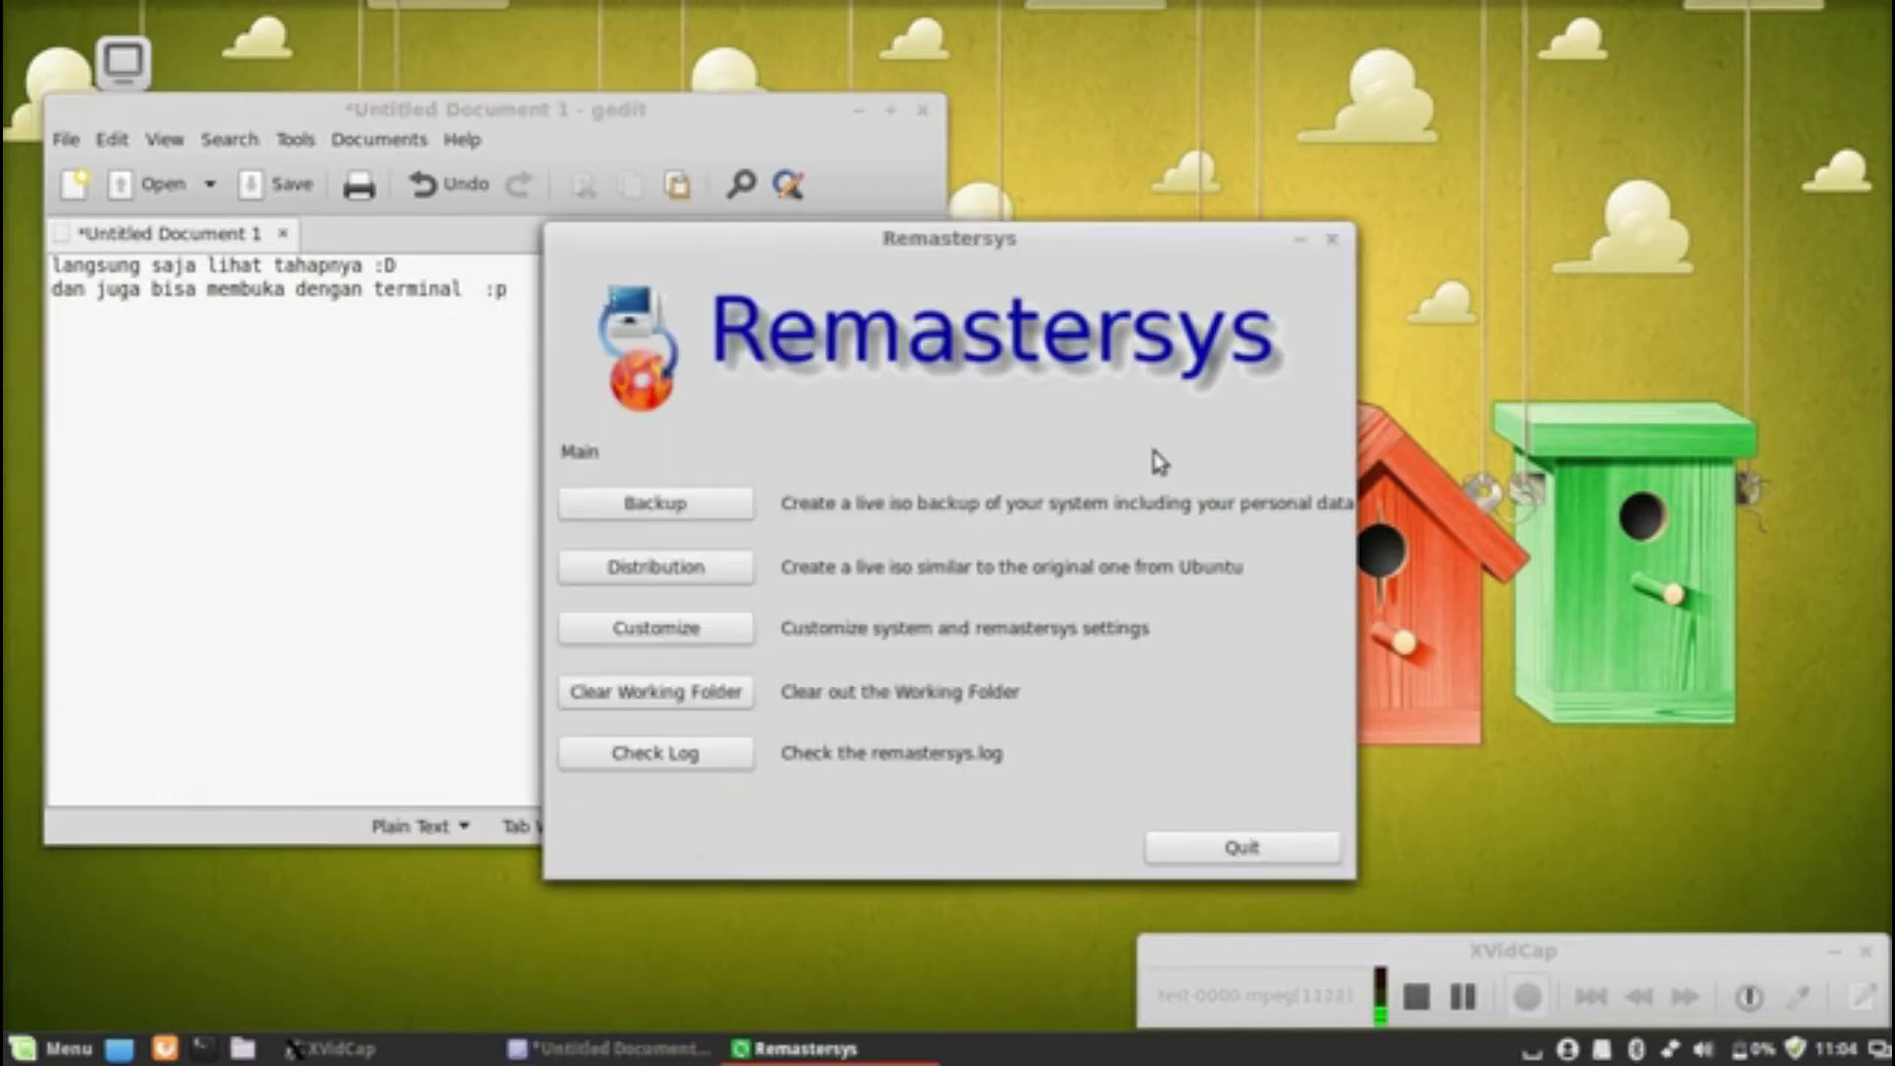
pyautogui.click(1242, 848)
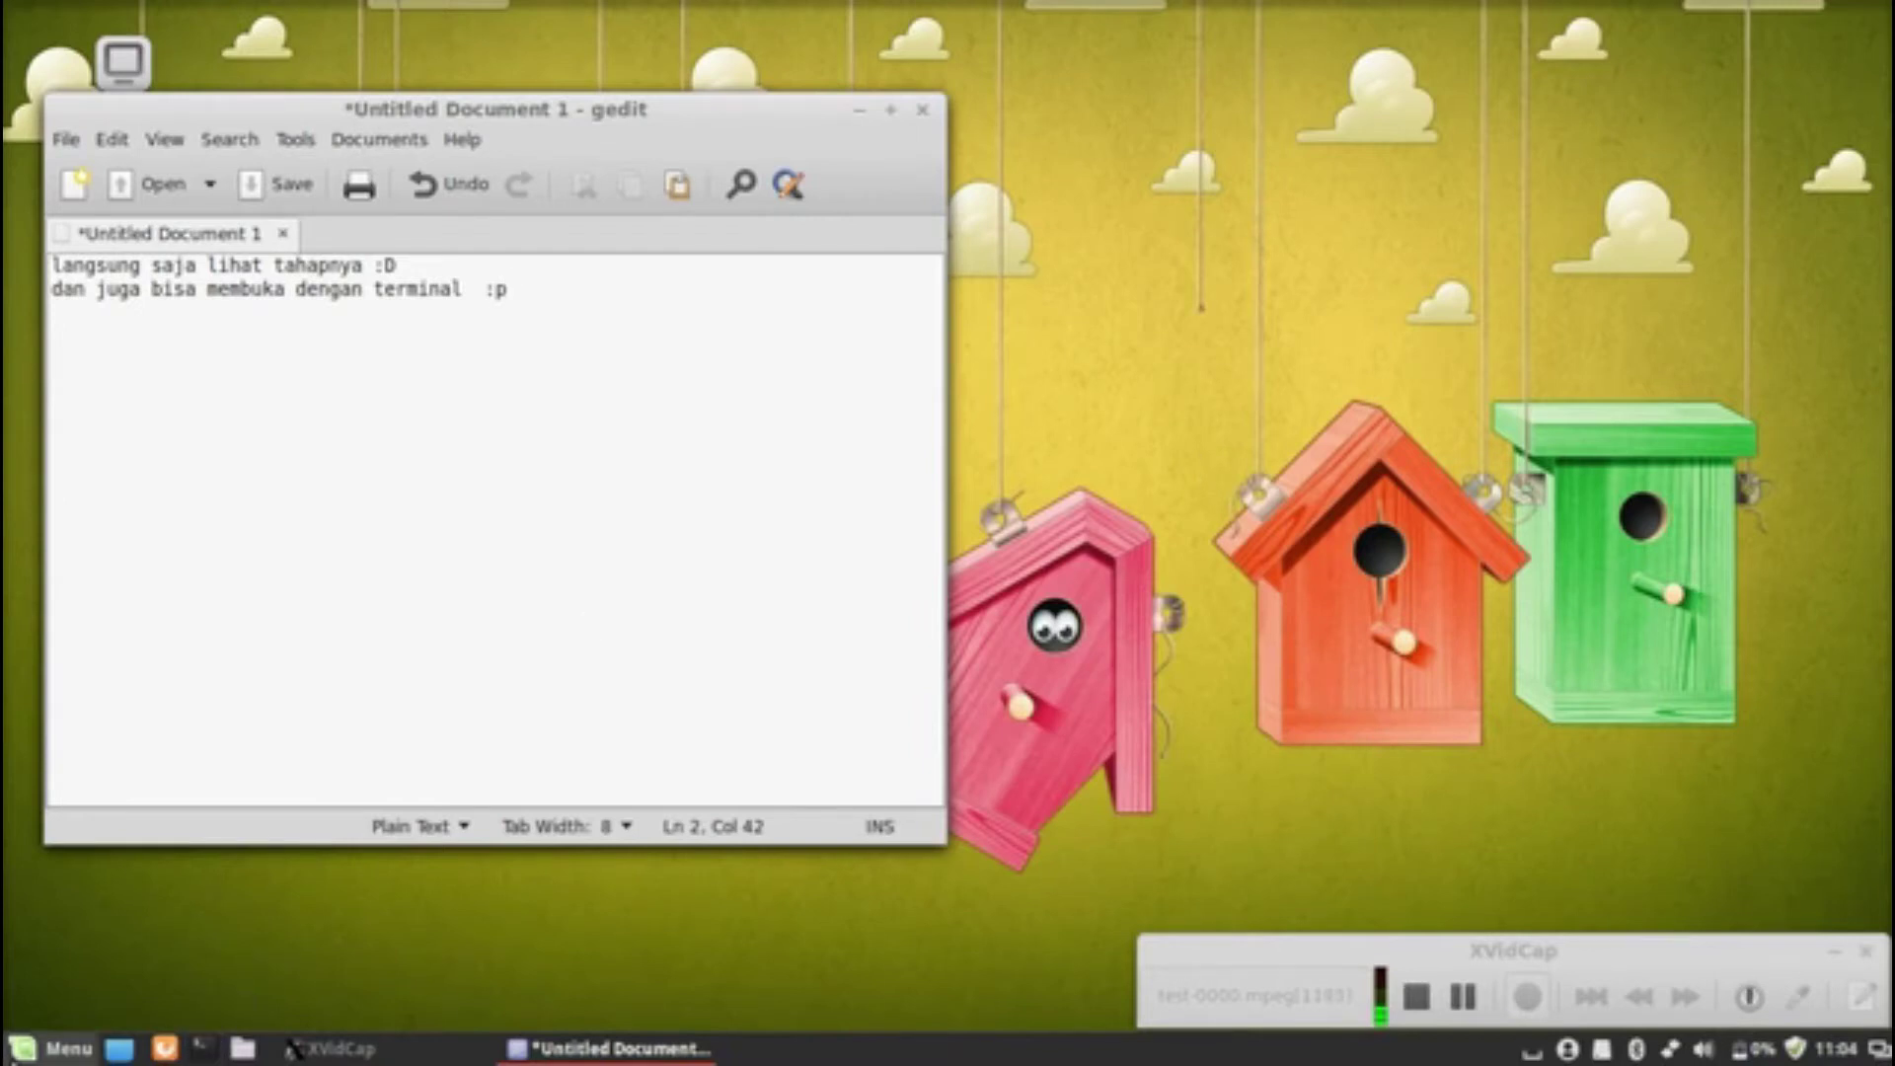
pyautogui.click(54, 1048)
pyautogui.write('terminal')
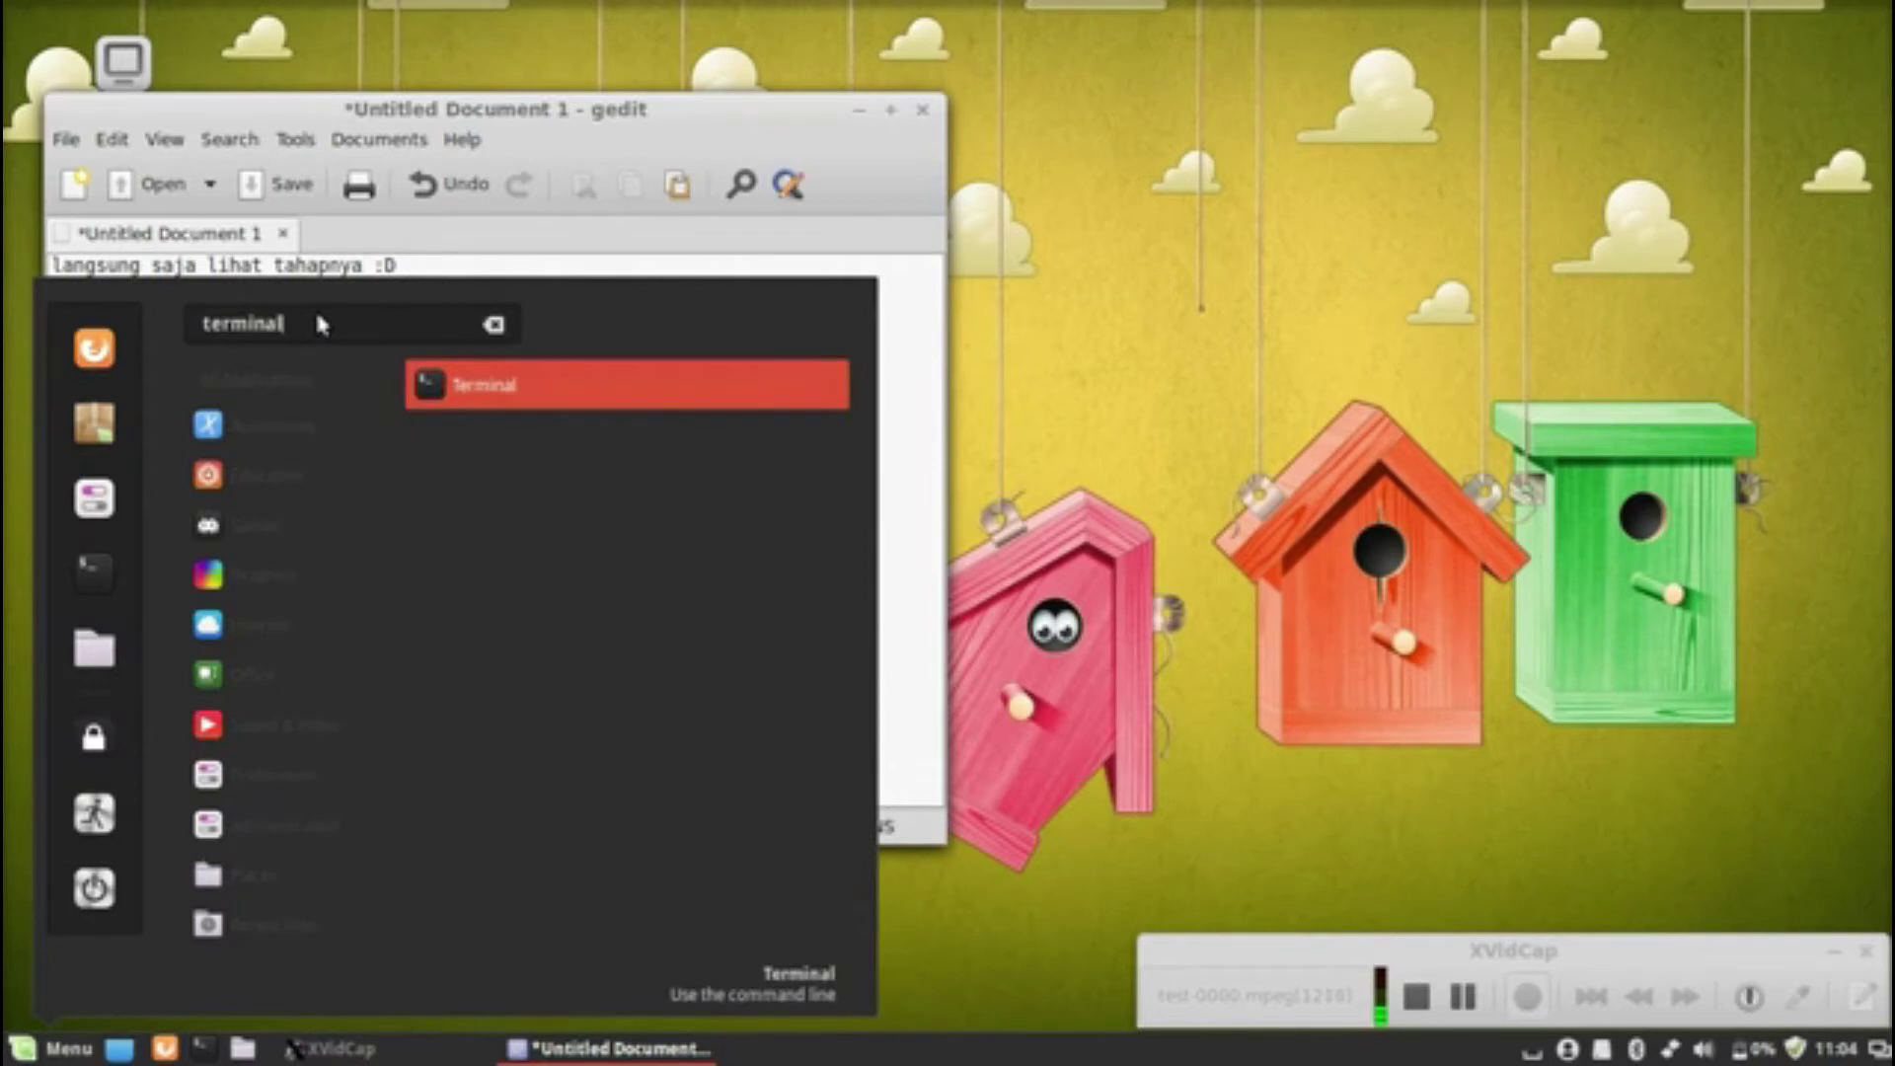
pyautogui.press('Return')
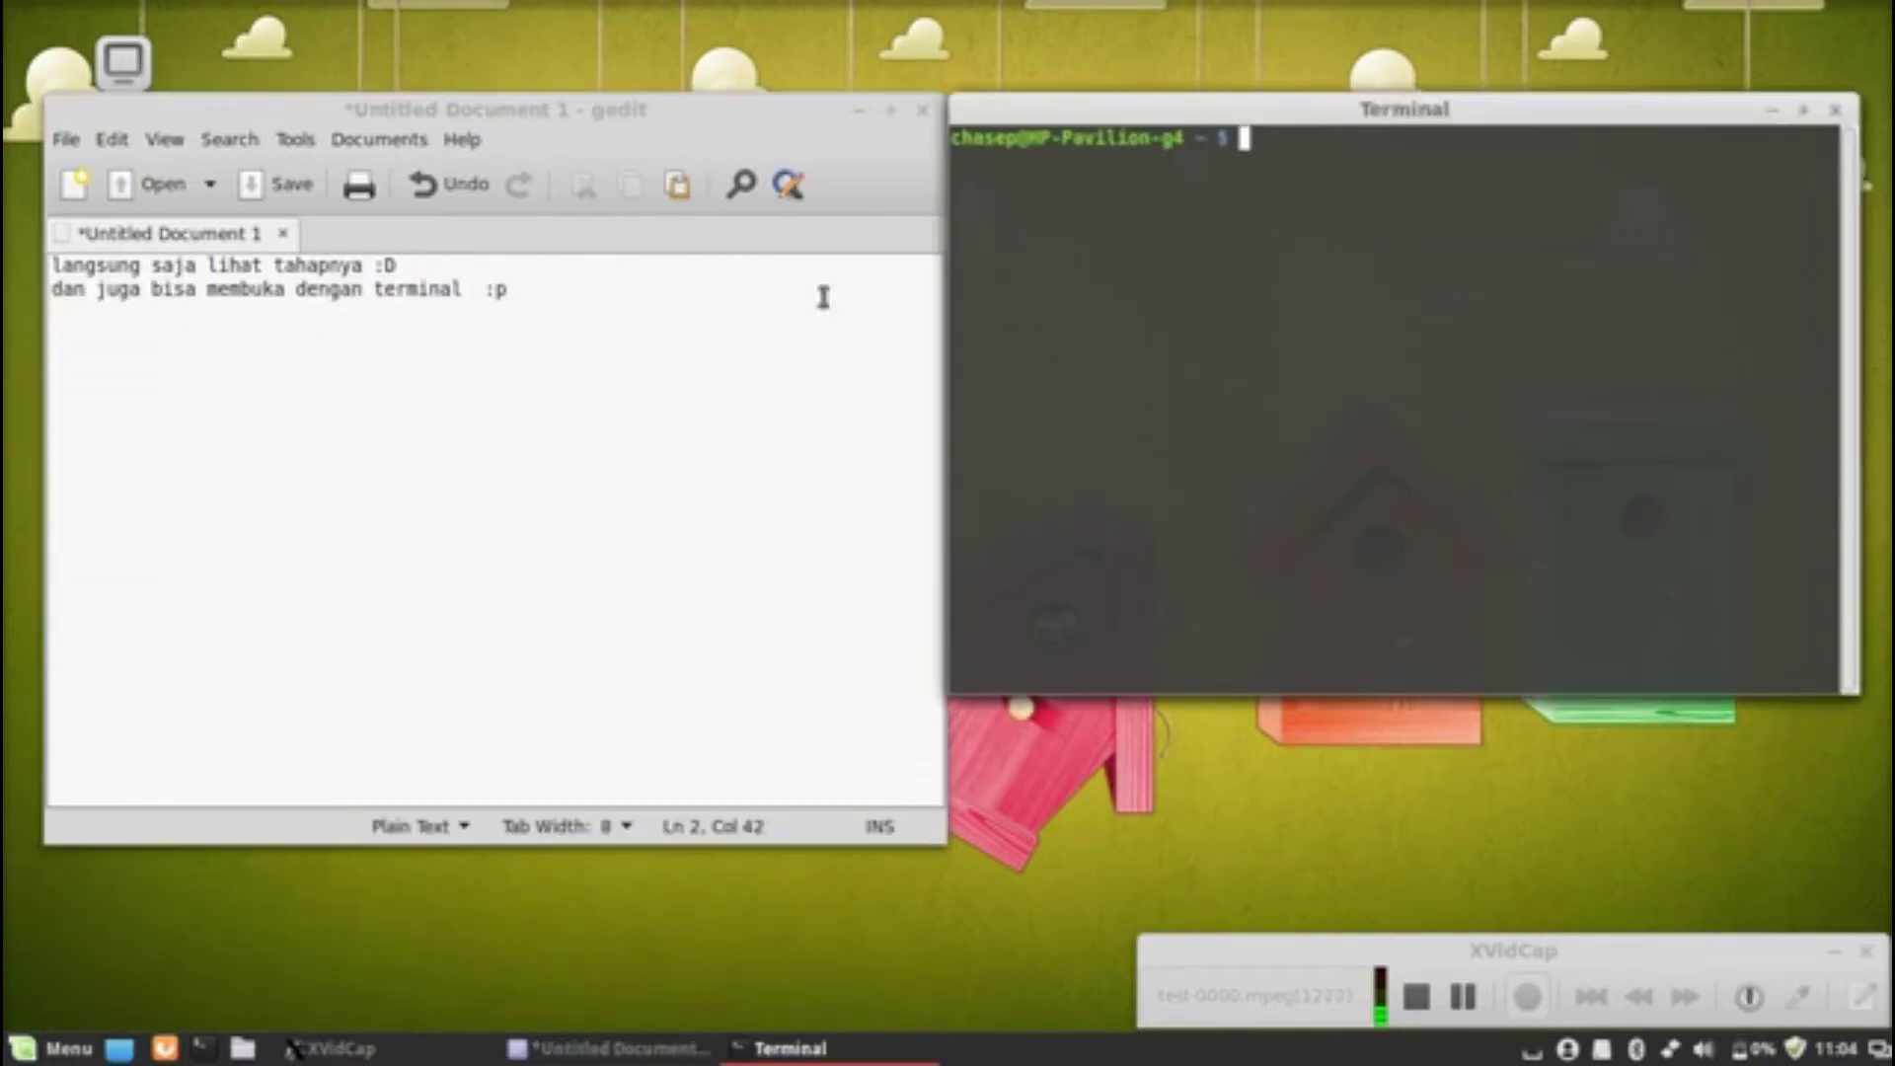
# - Try to launch Remastersys with remastersys-gui as a normal user and highlight the failure dialog's message text
pyautogui.write('remastersys')
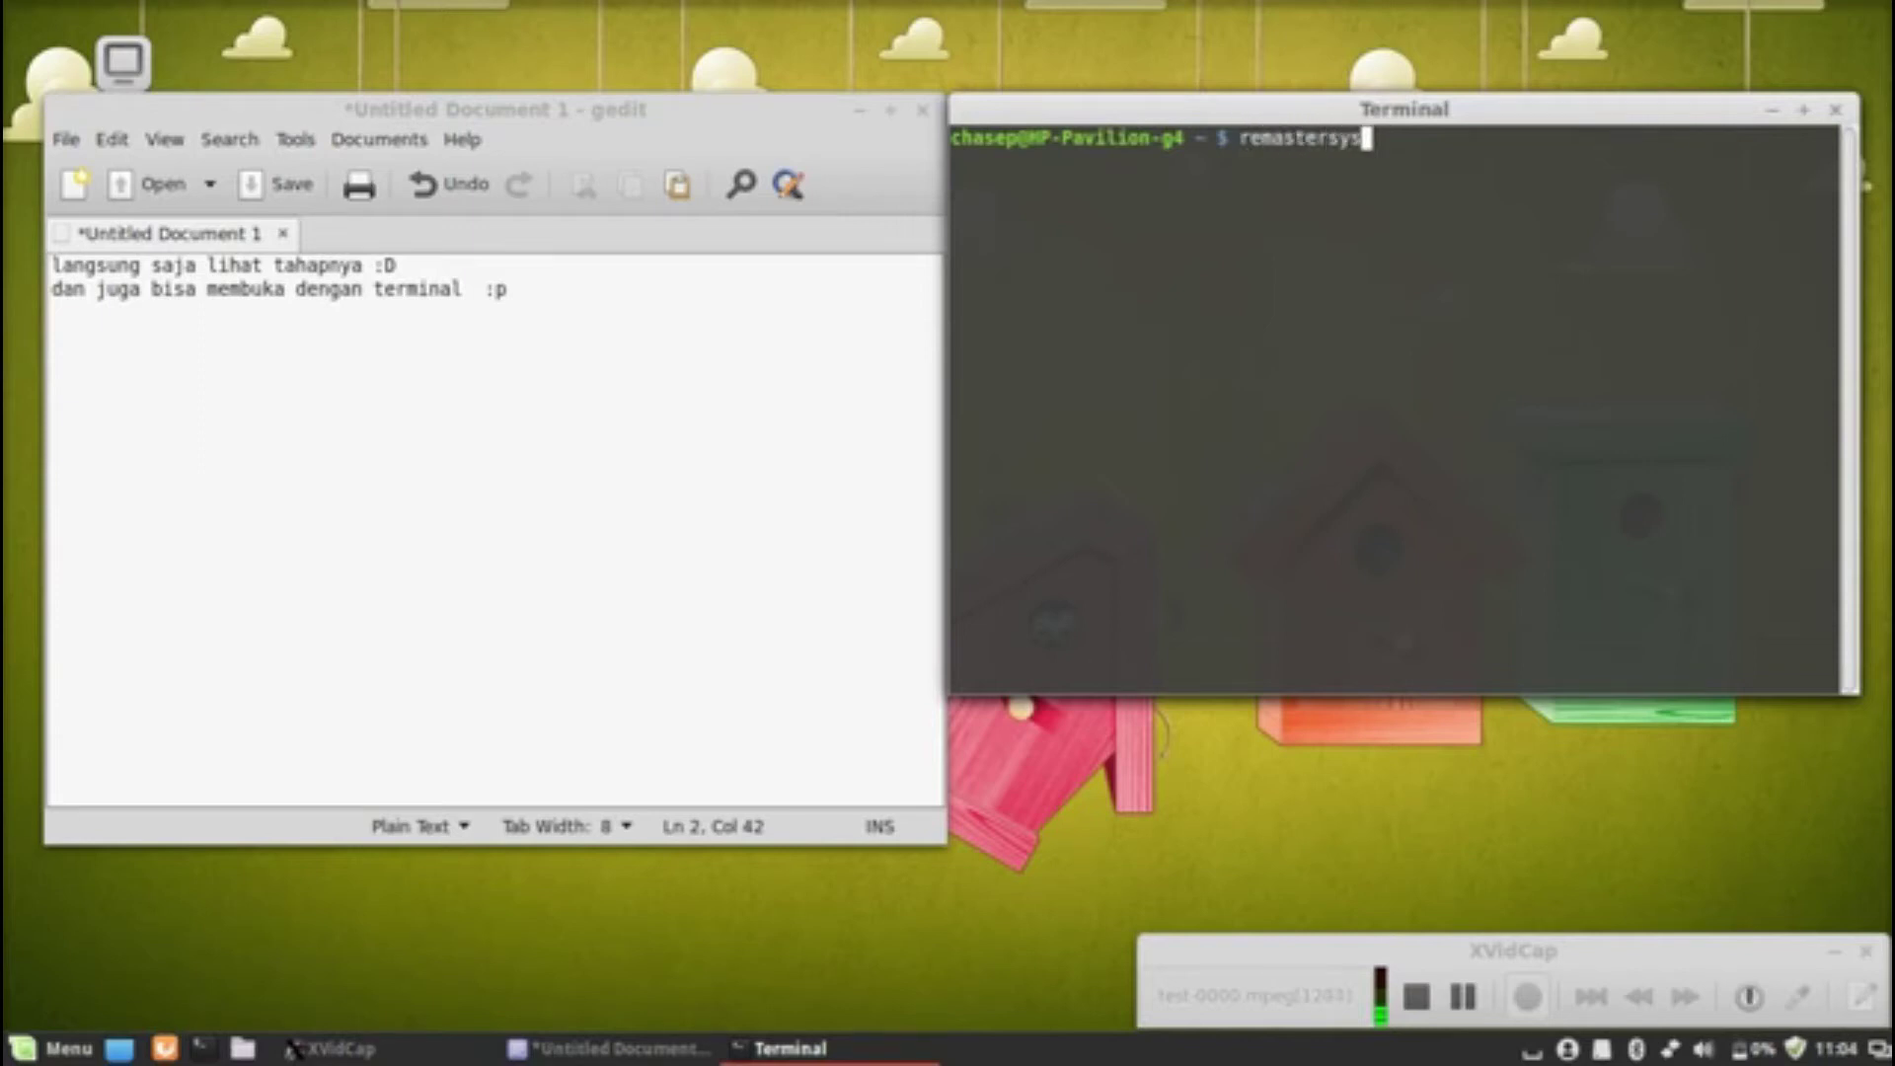
pyautogui.write('-gui')
pyautogui.press('Return')
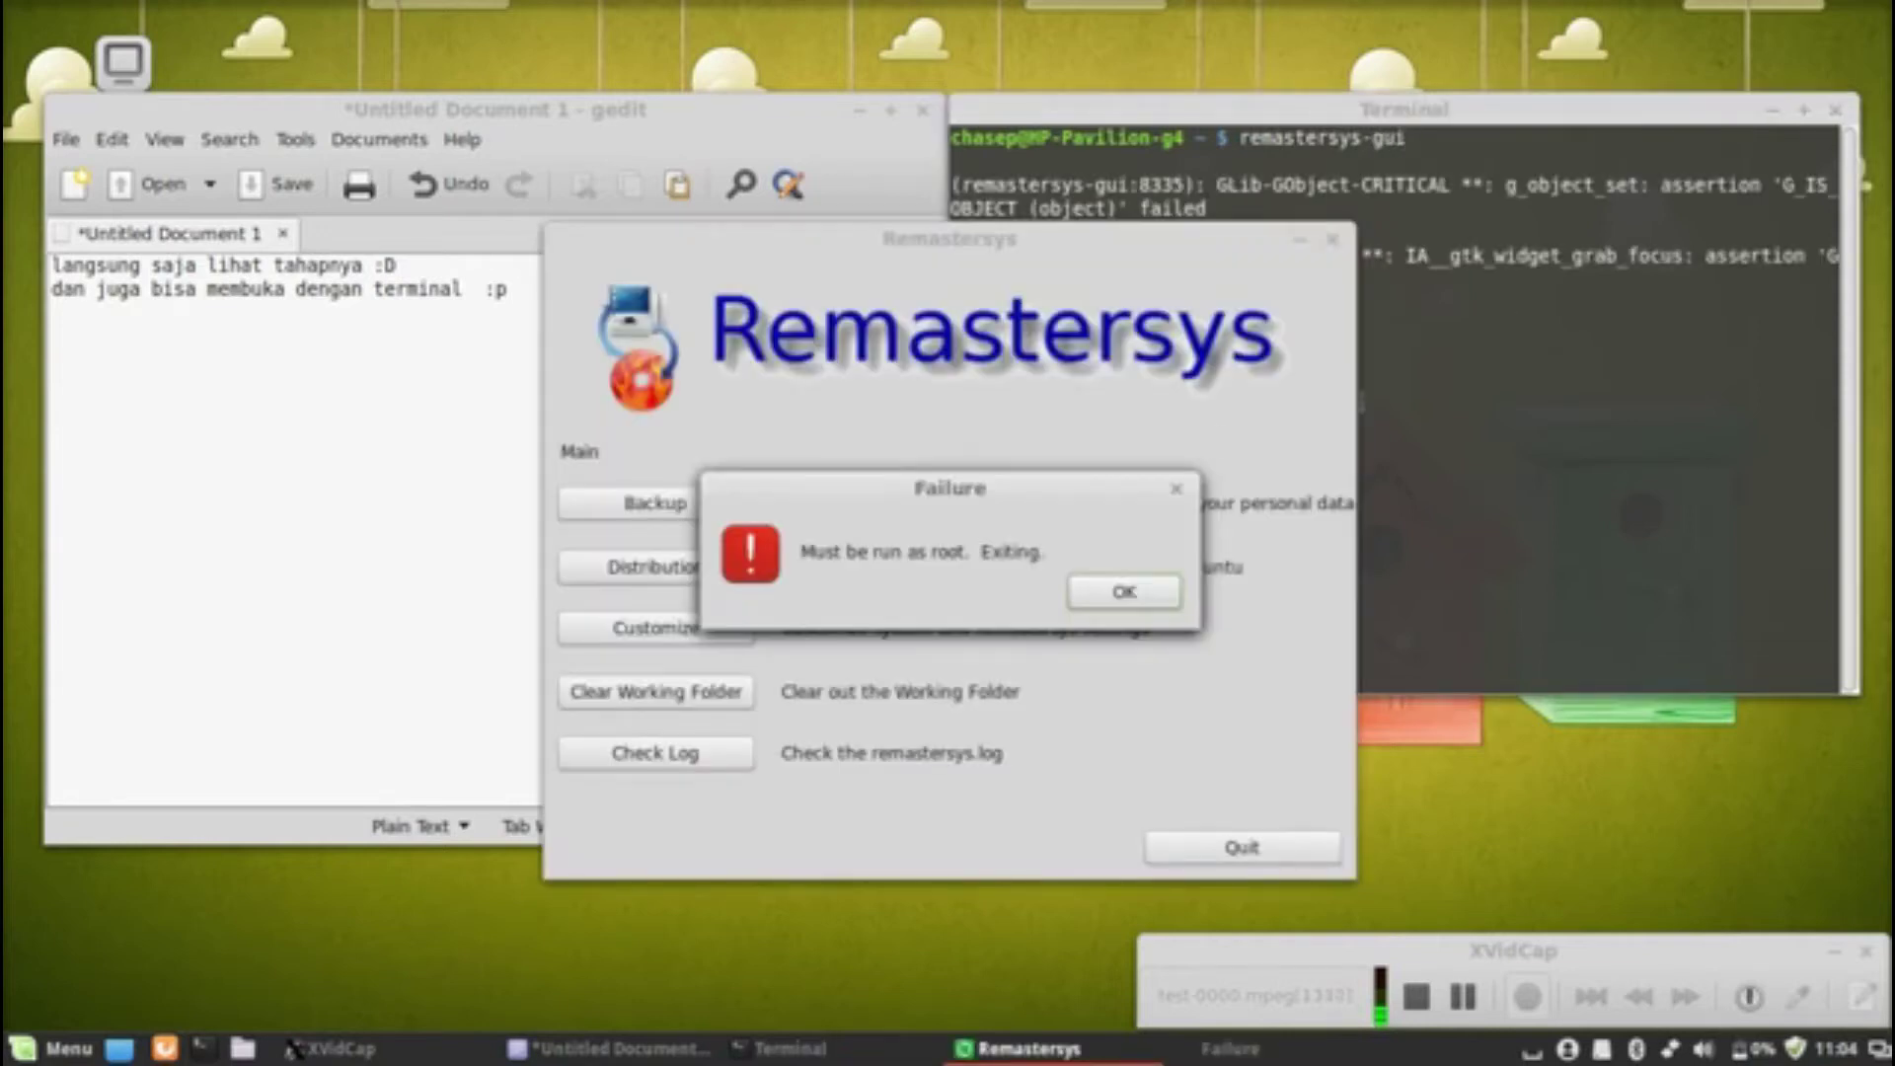
pyautogui.moveTo(802, 550); pyautogui.dragTo(1041, 556)
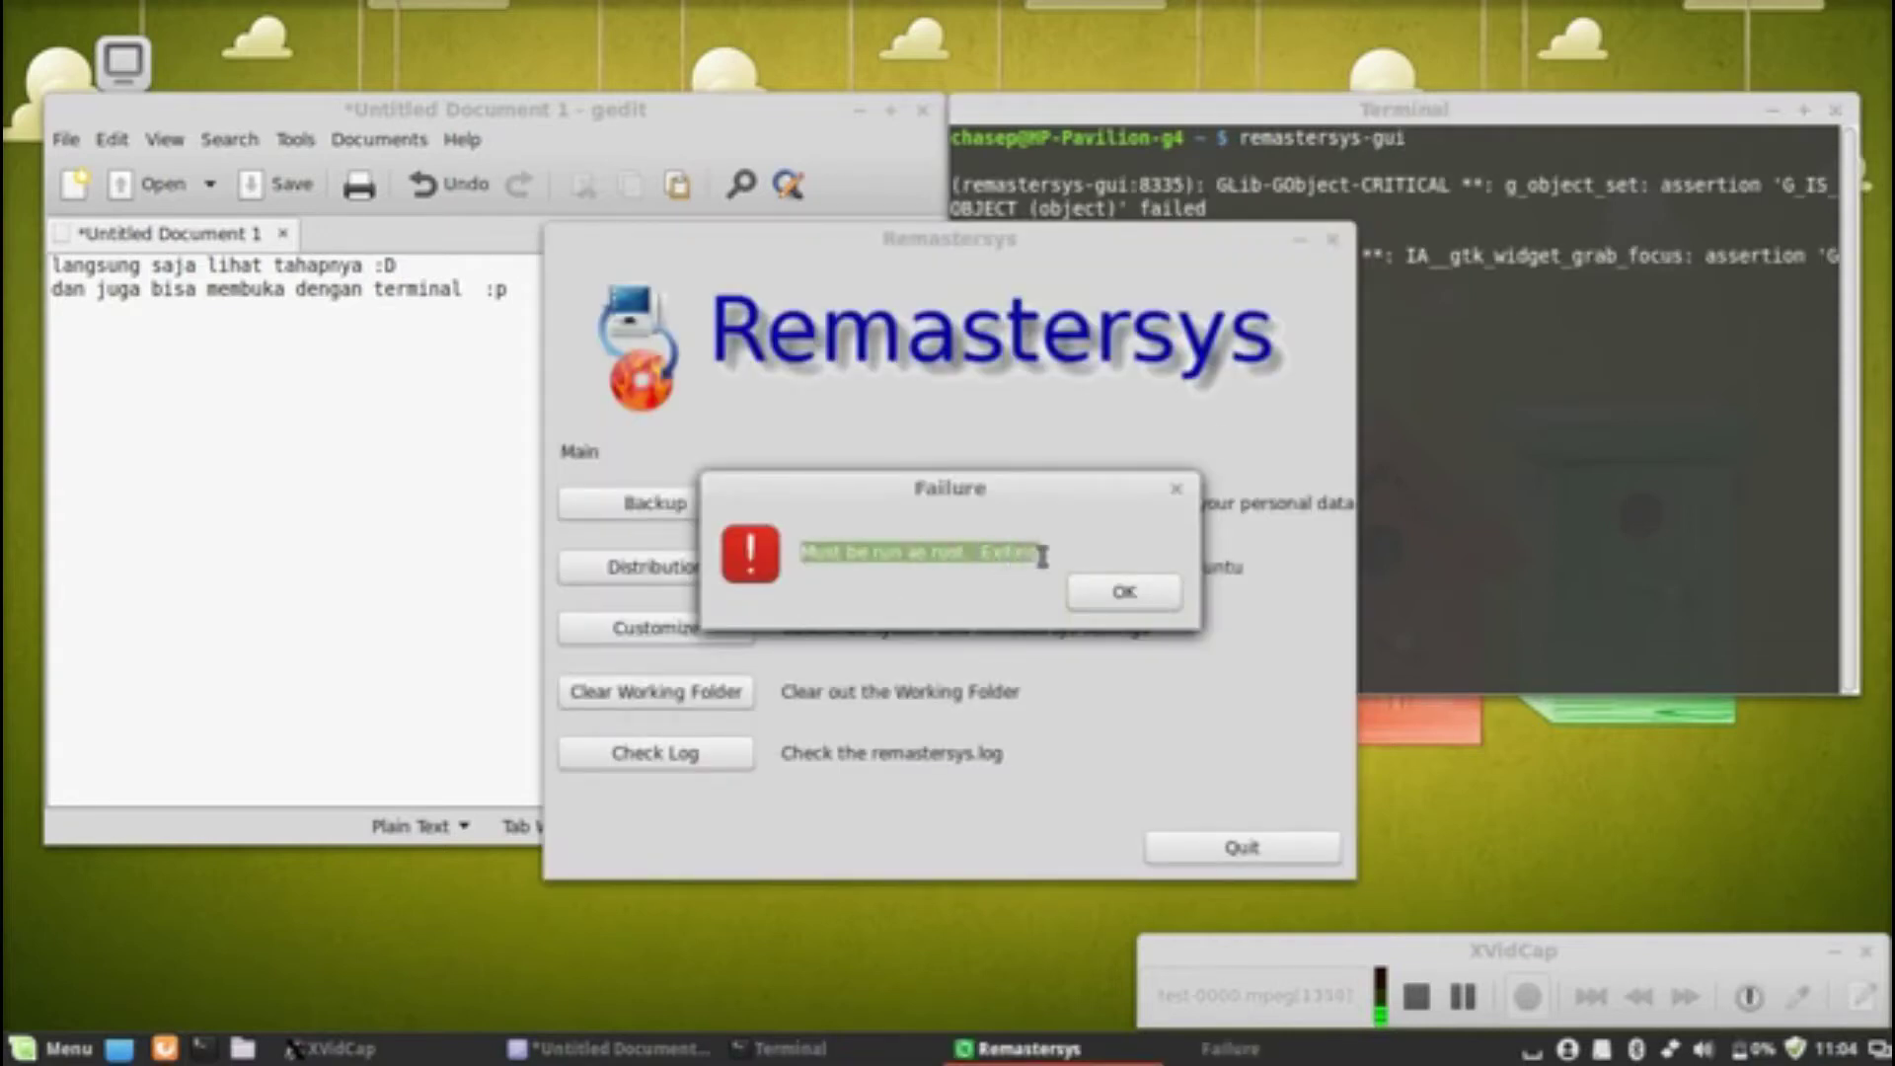
# - In gedit, after a blank line, add "pesan eror itu artinya kita bukan dalam mode root" and "maka kita harus masuk root terlebih dahulu :D"
pyautogui.click(363, 406)
pyautogui.press('Return')
pyautogui.press('Return')
pyautogui.write('pesan eror itu artinya kita ')
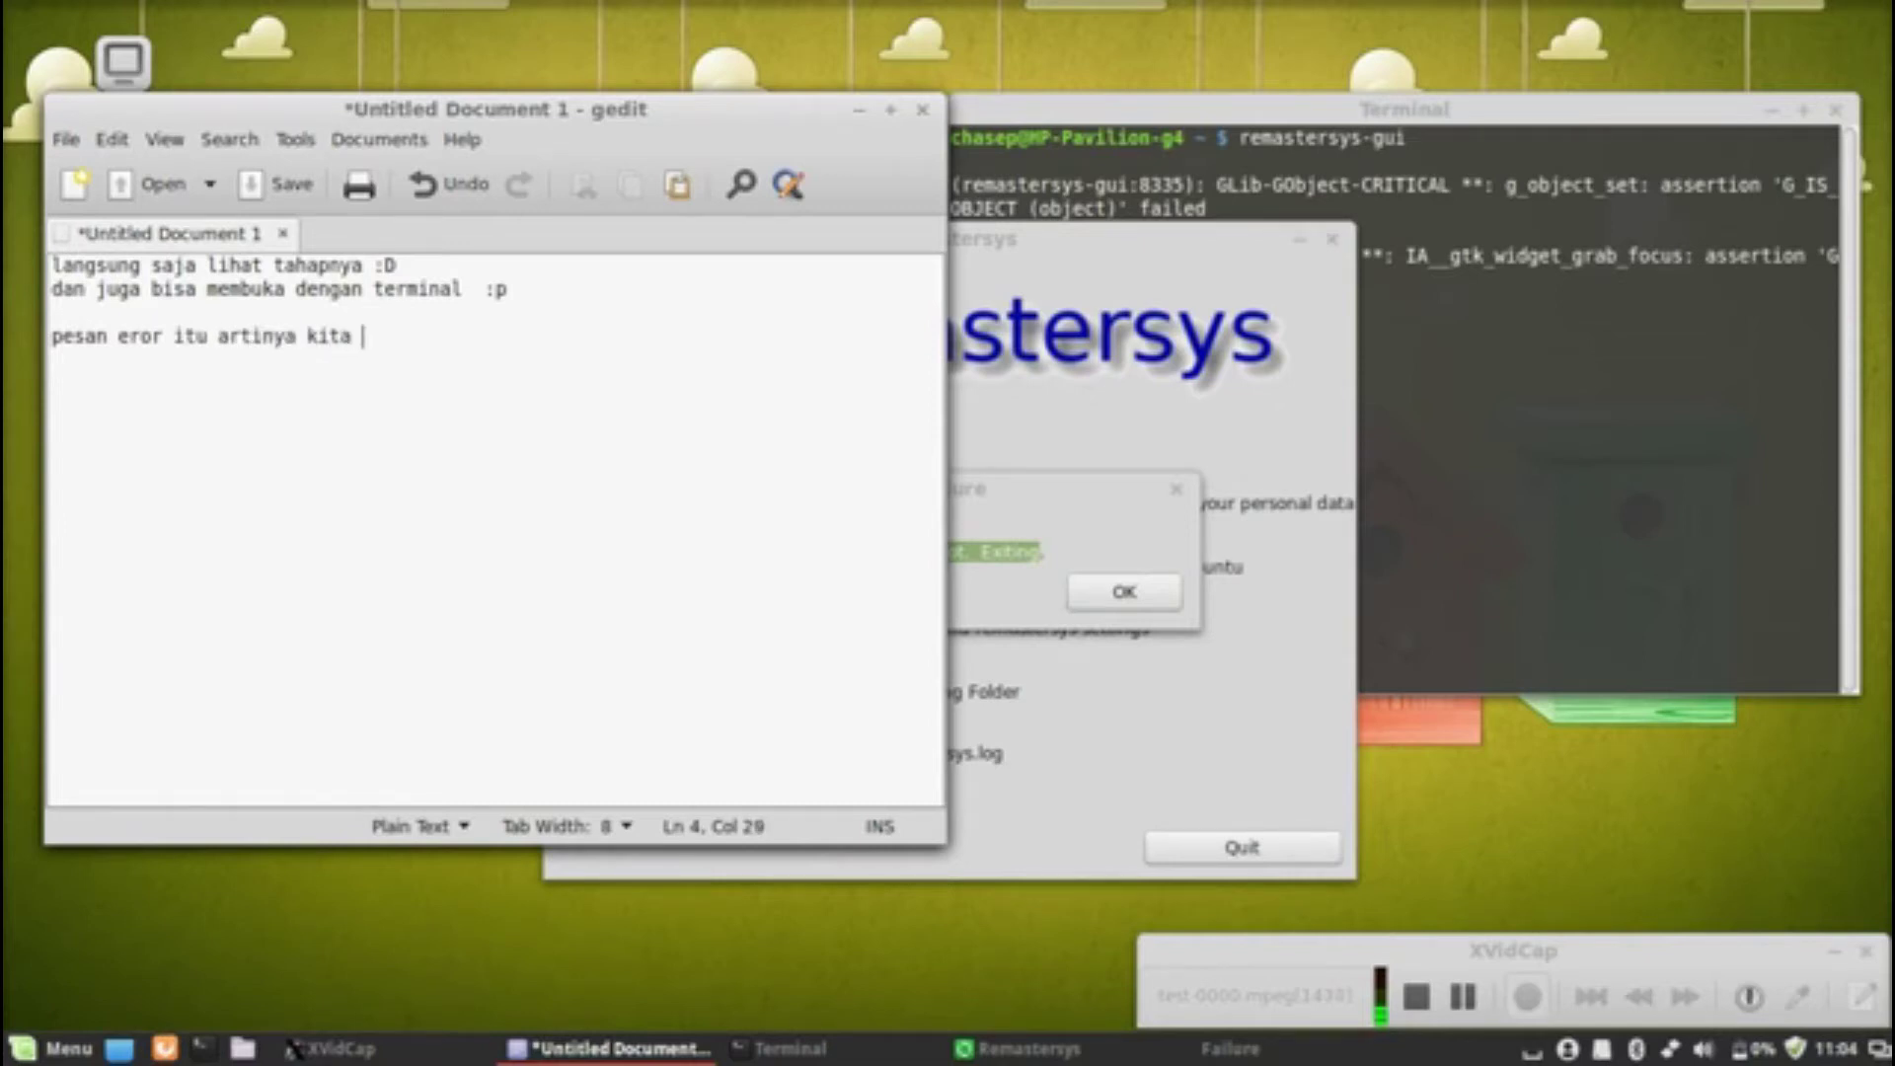
pyautogui.write('bukan dalam mod')
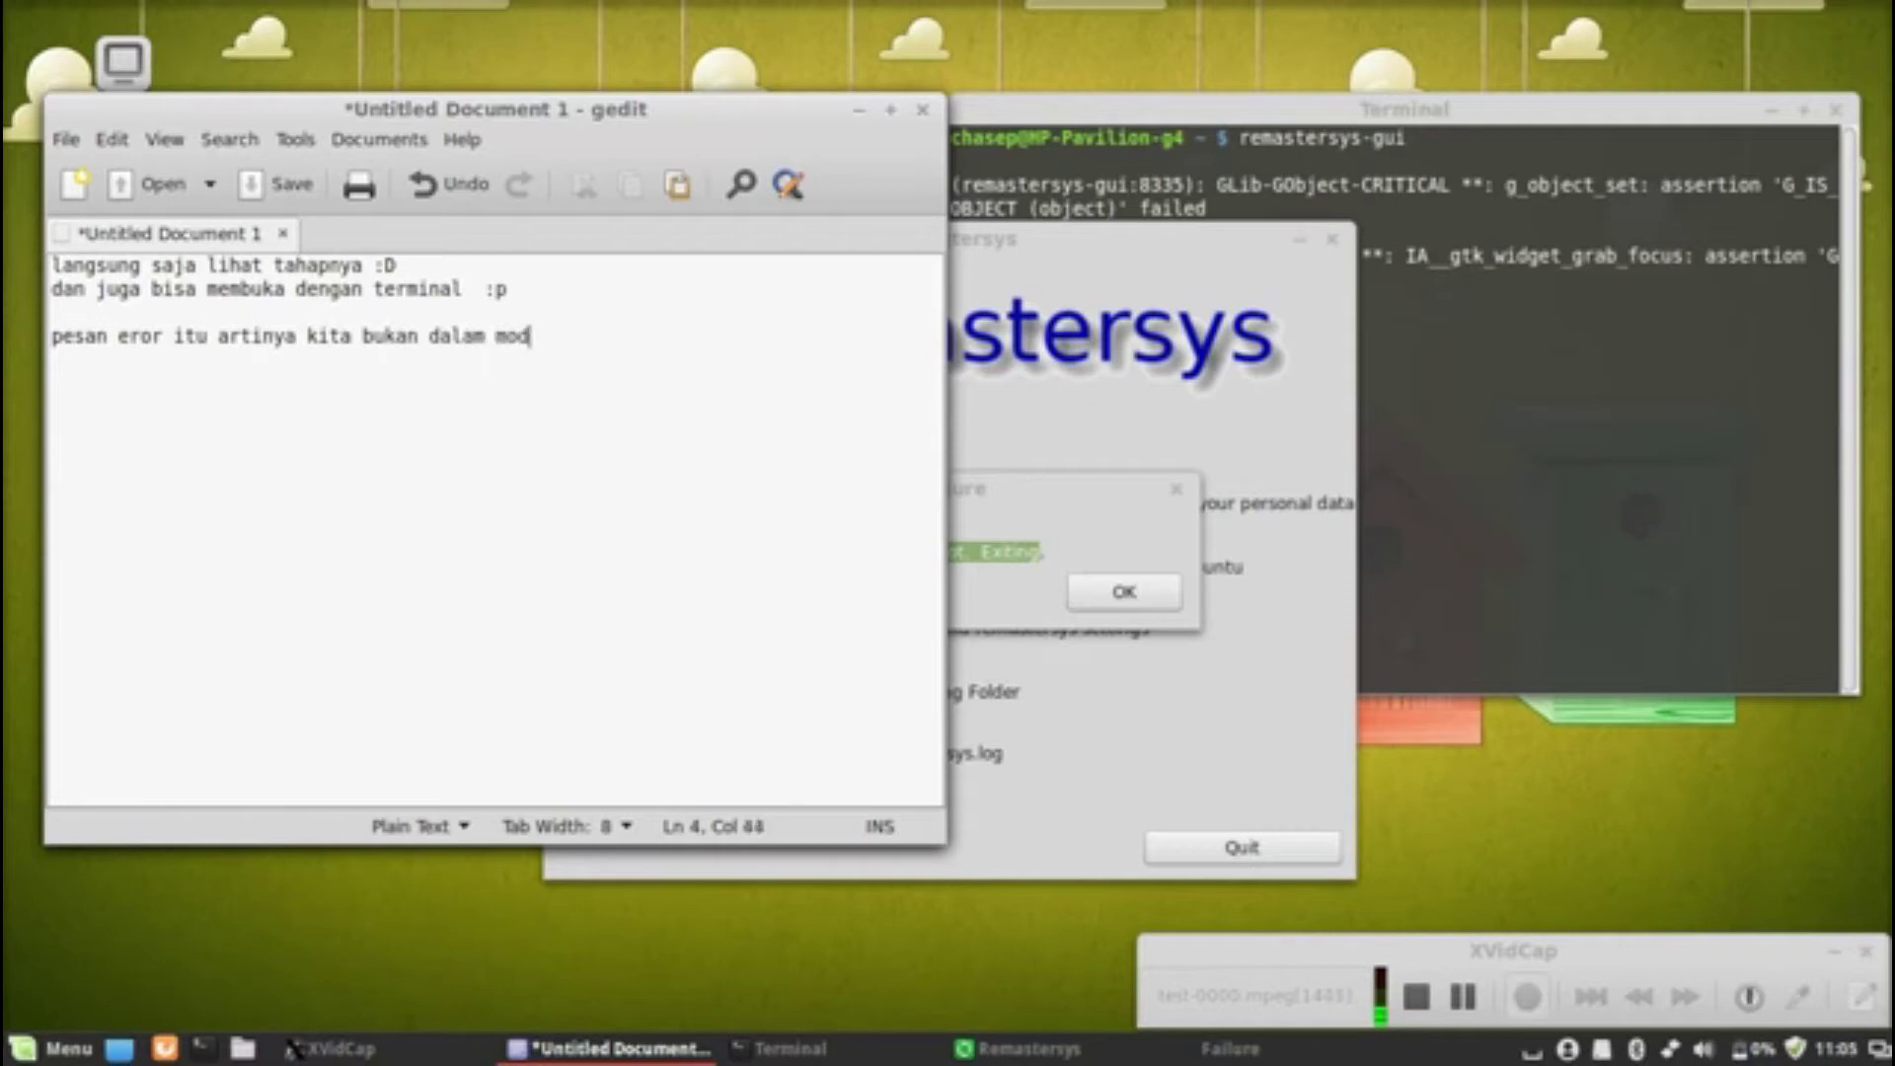
pyautogui.write('e root')
pyautogui.press('Return')
pyautogui.write('maka k')
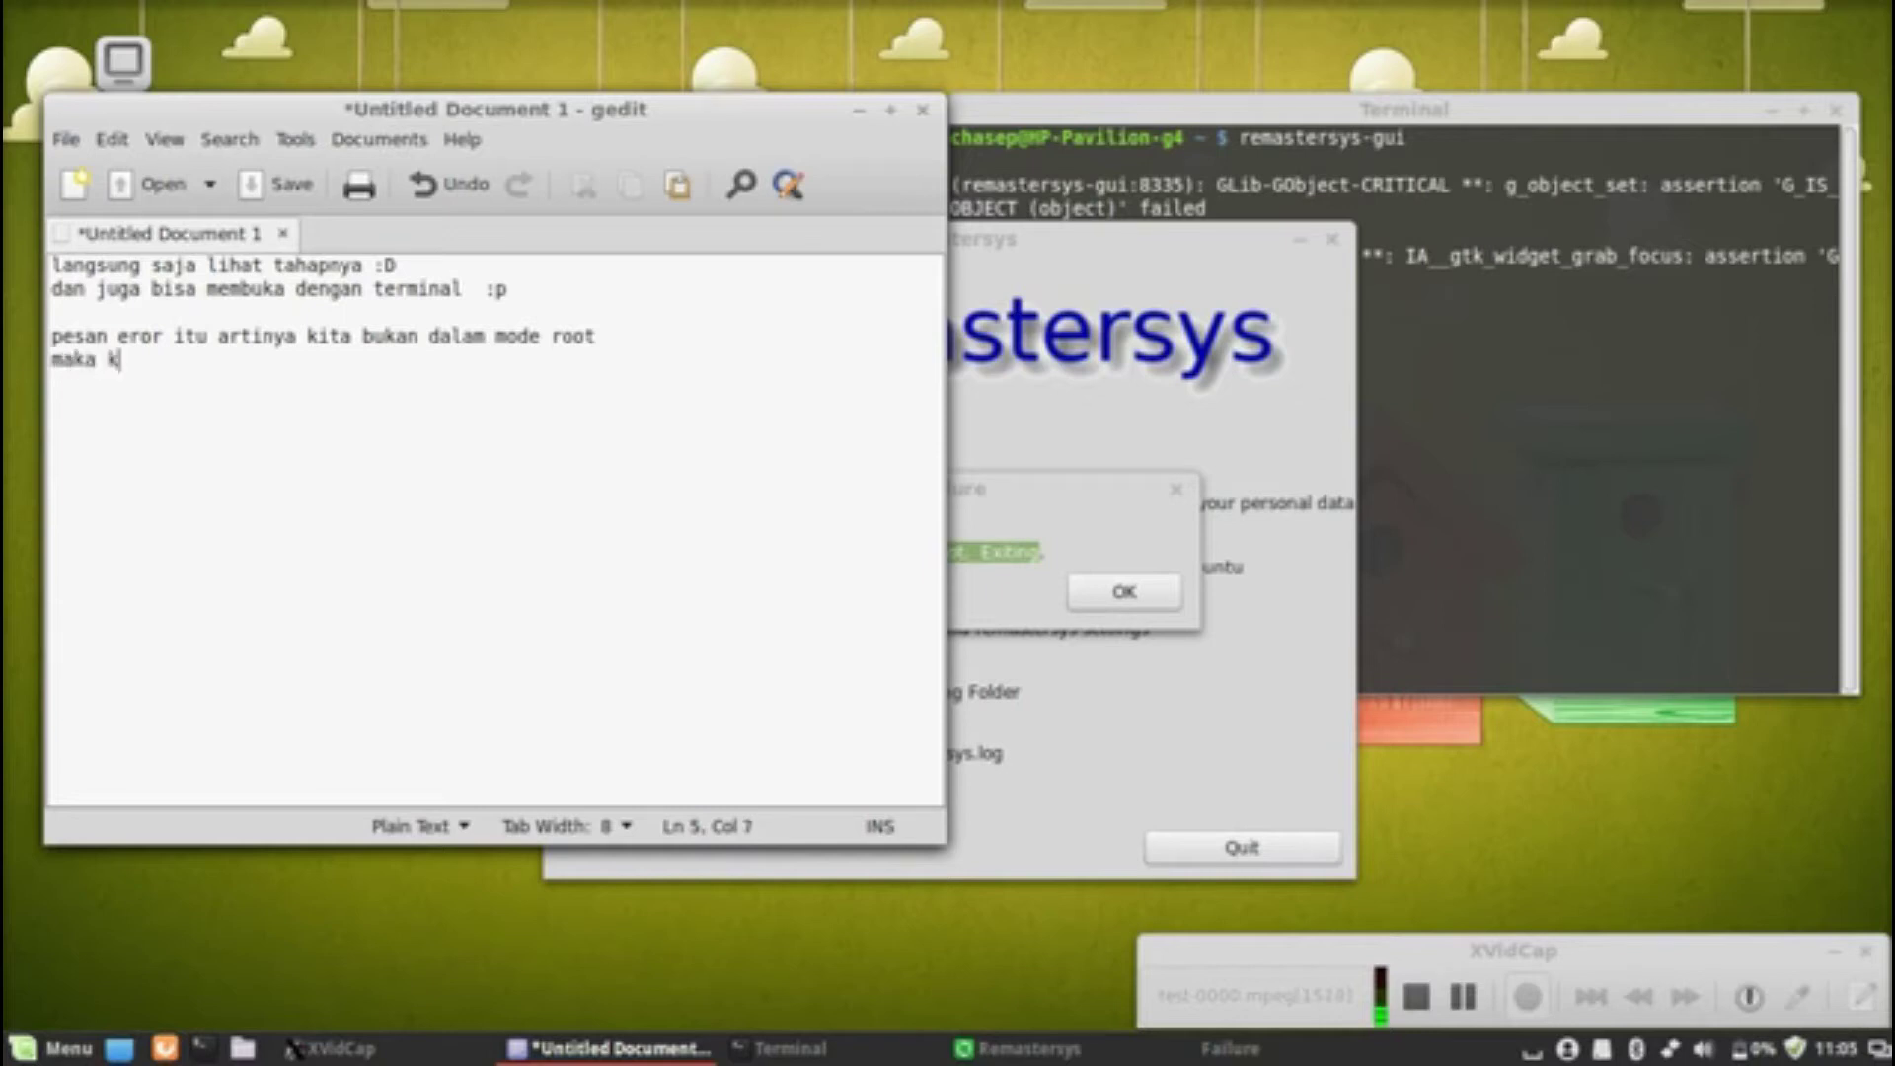
pyautogui.write('ita harus masuk root ter')
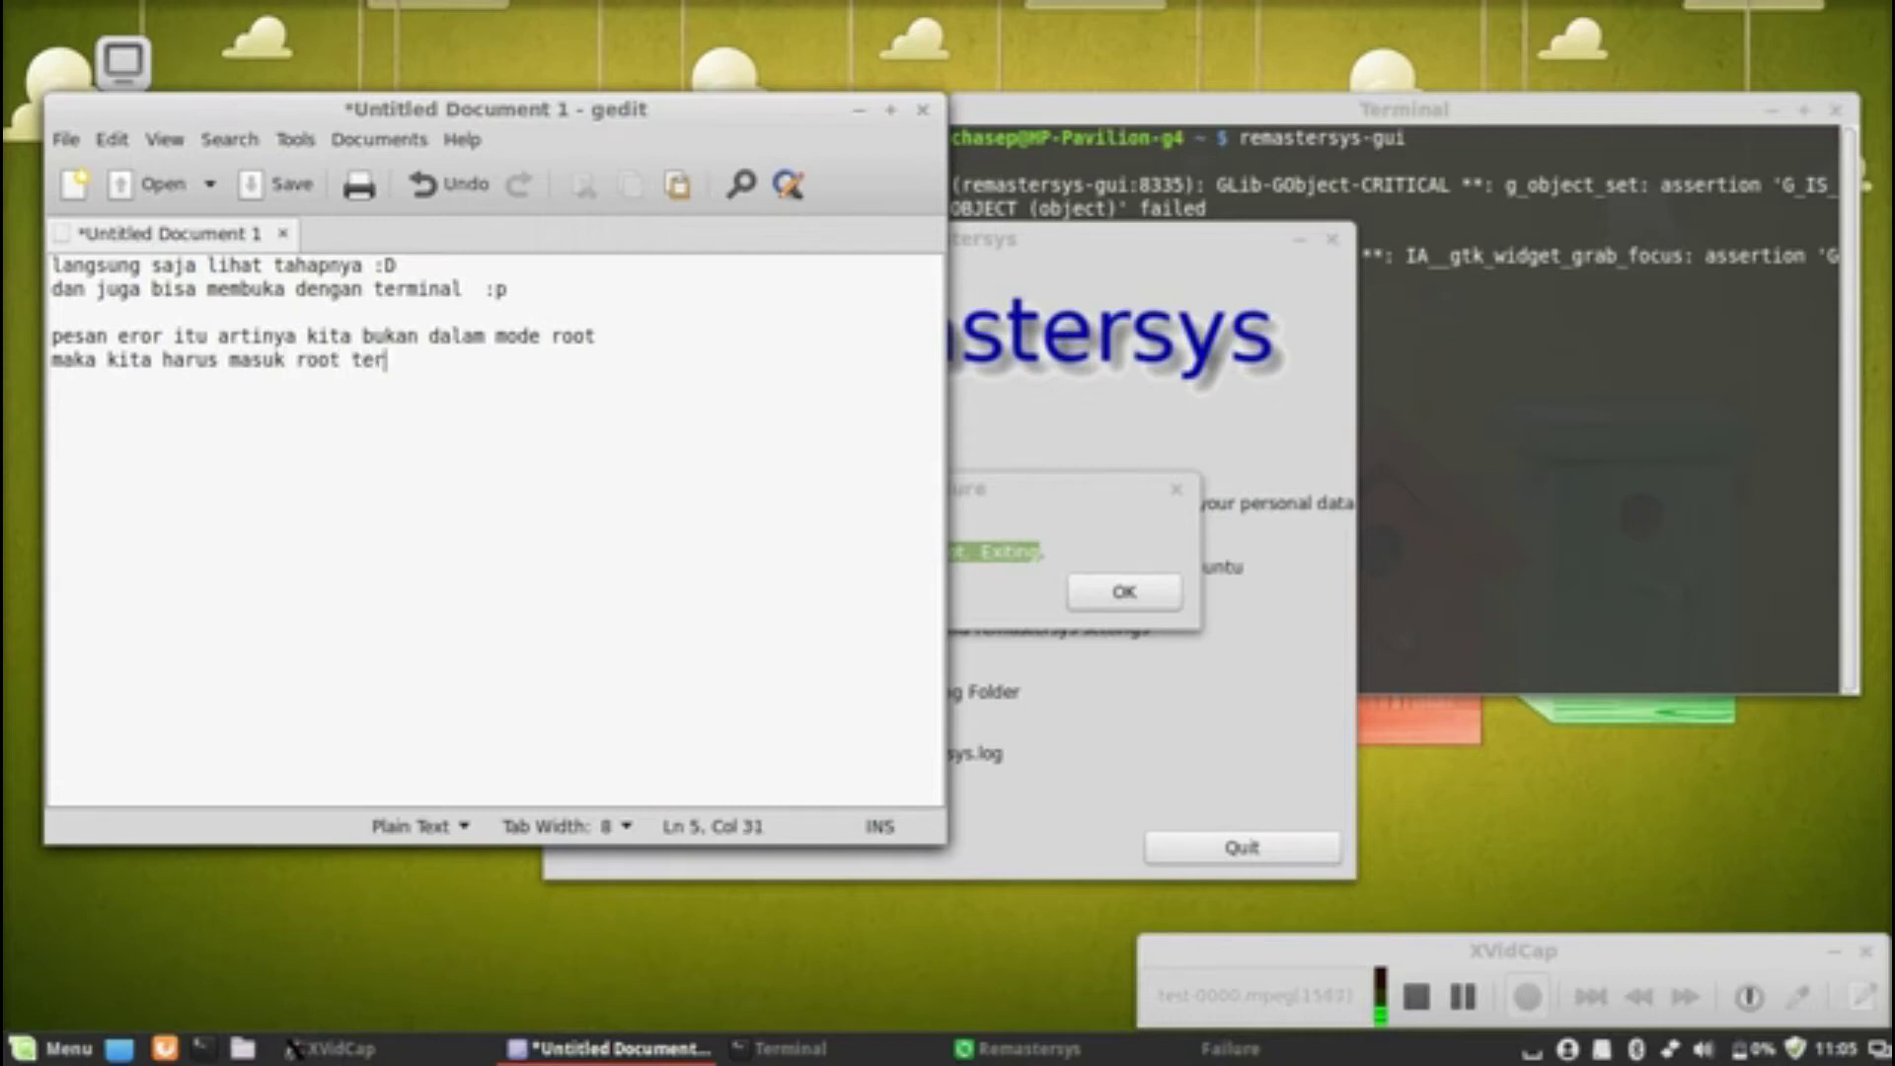
pyautogui.write('lebih dahulu :D')
# - Dismiss the failure dialog and switch the Terminal to a root shell with sudo su, entering the account password
pyautogui.click(1091, 524)
pyautogui.click(1120, 586)
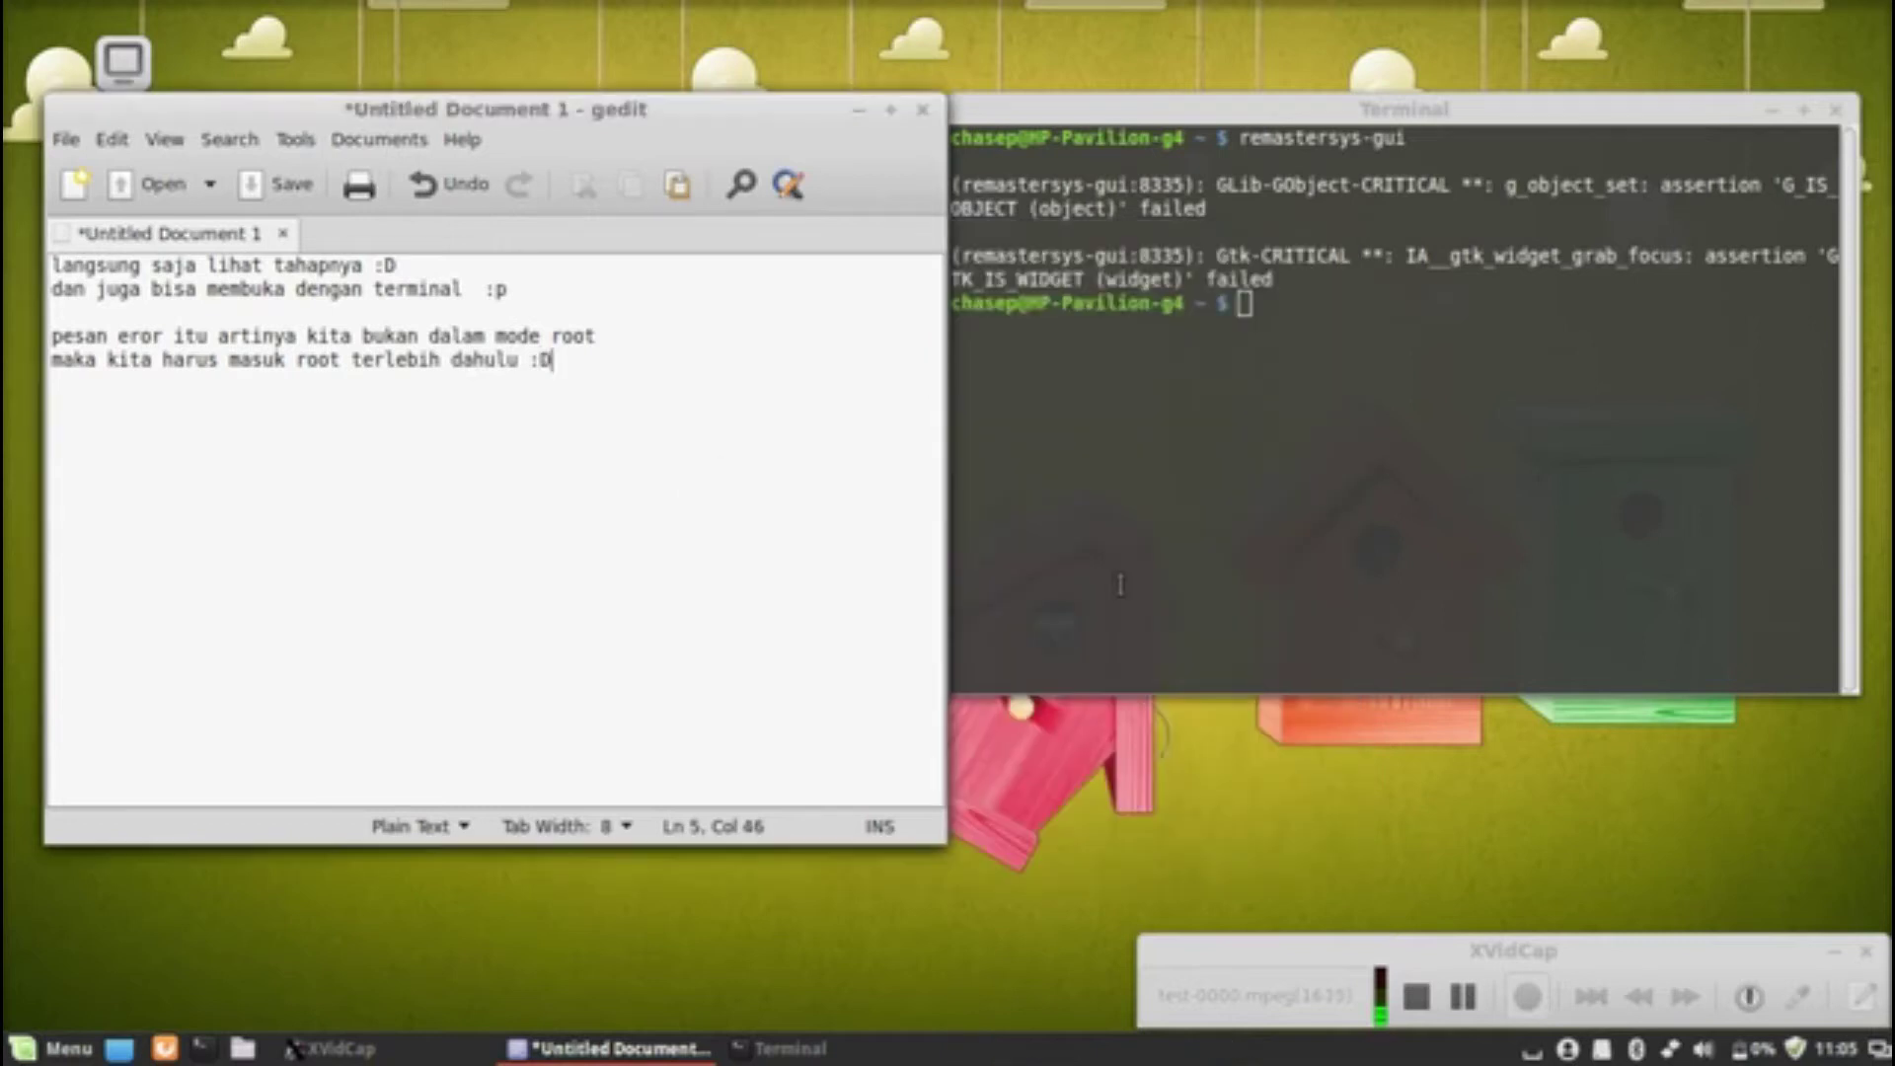
pyautogui.click(1321, 357)
pyautogui.write('sudo su')
pyautogui.press('Return')
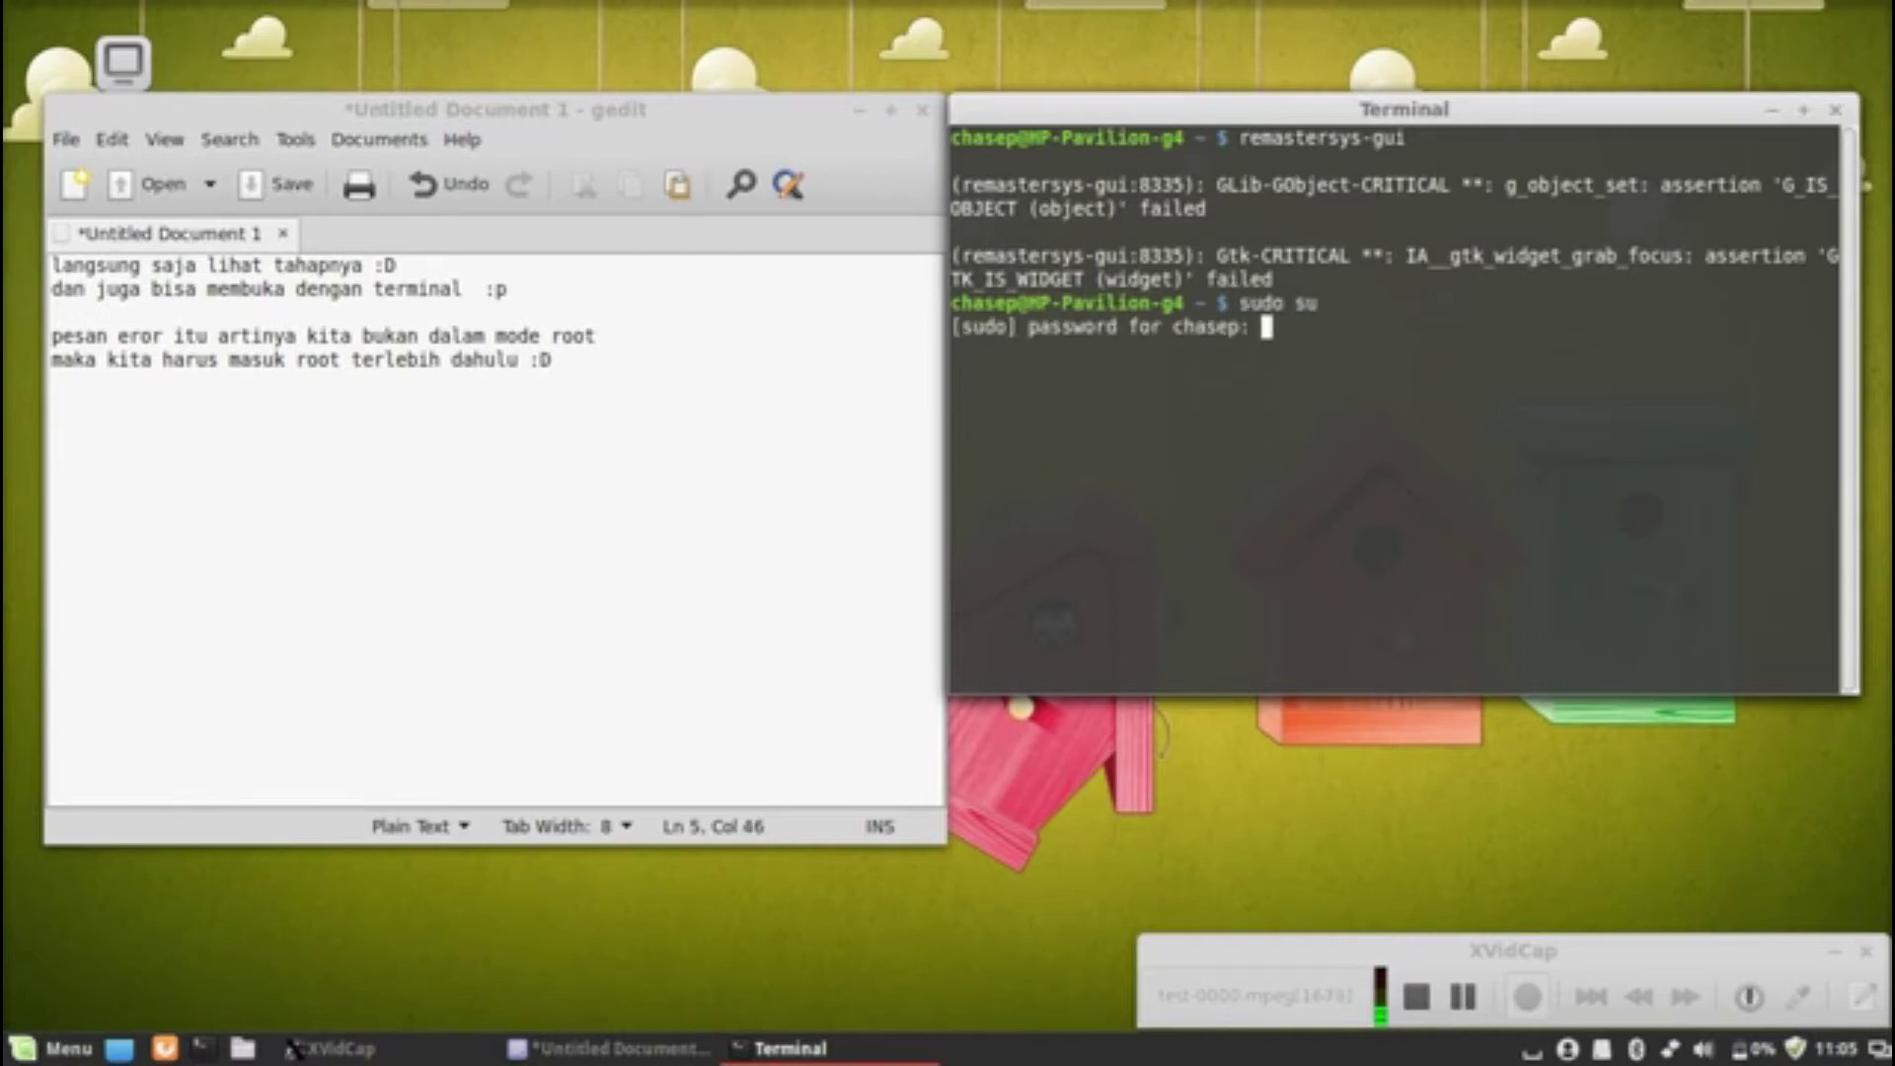
pyautogui.press('Return')
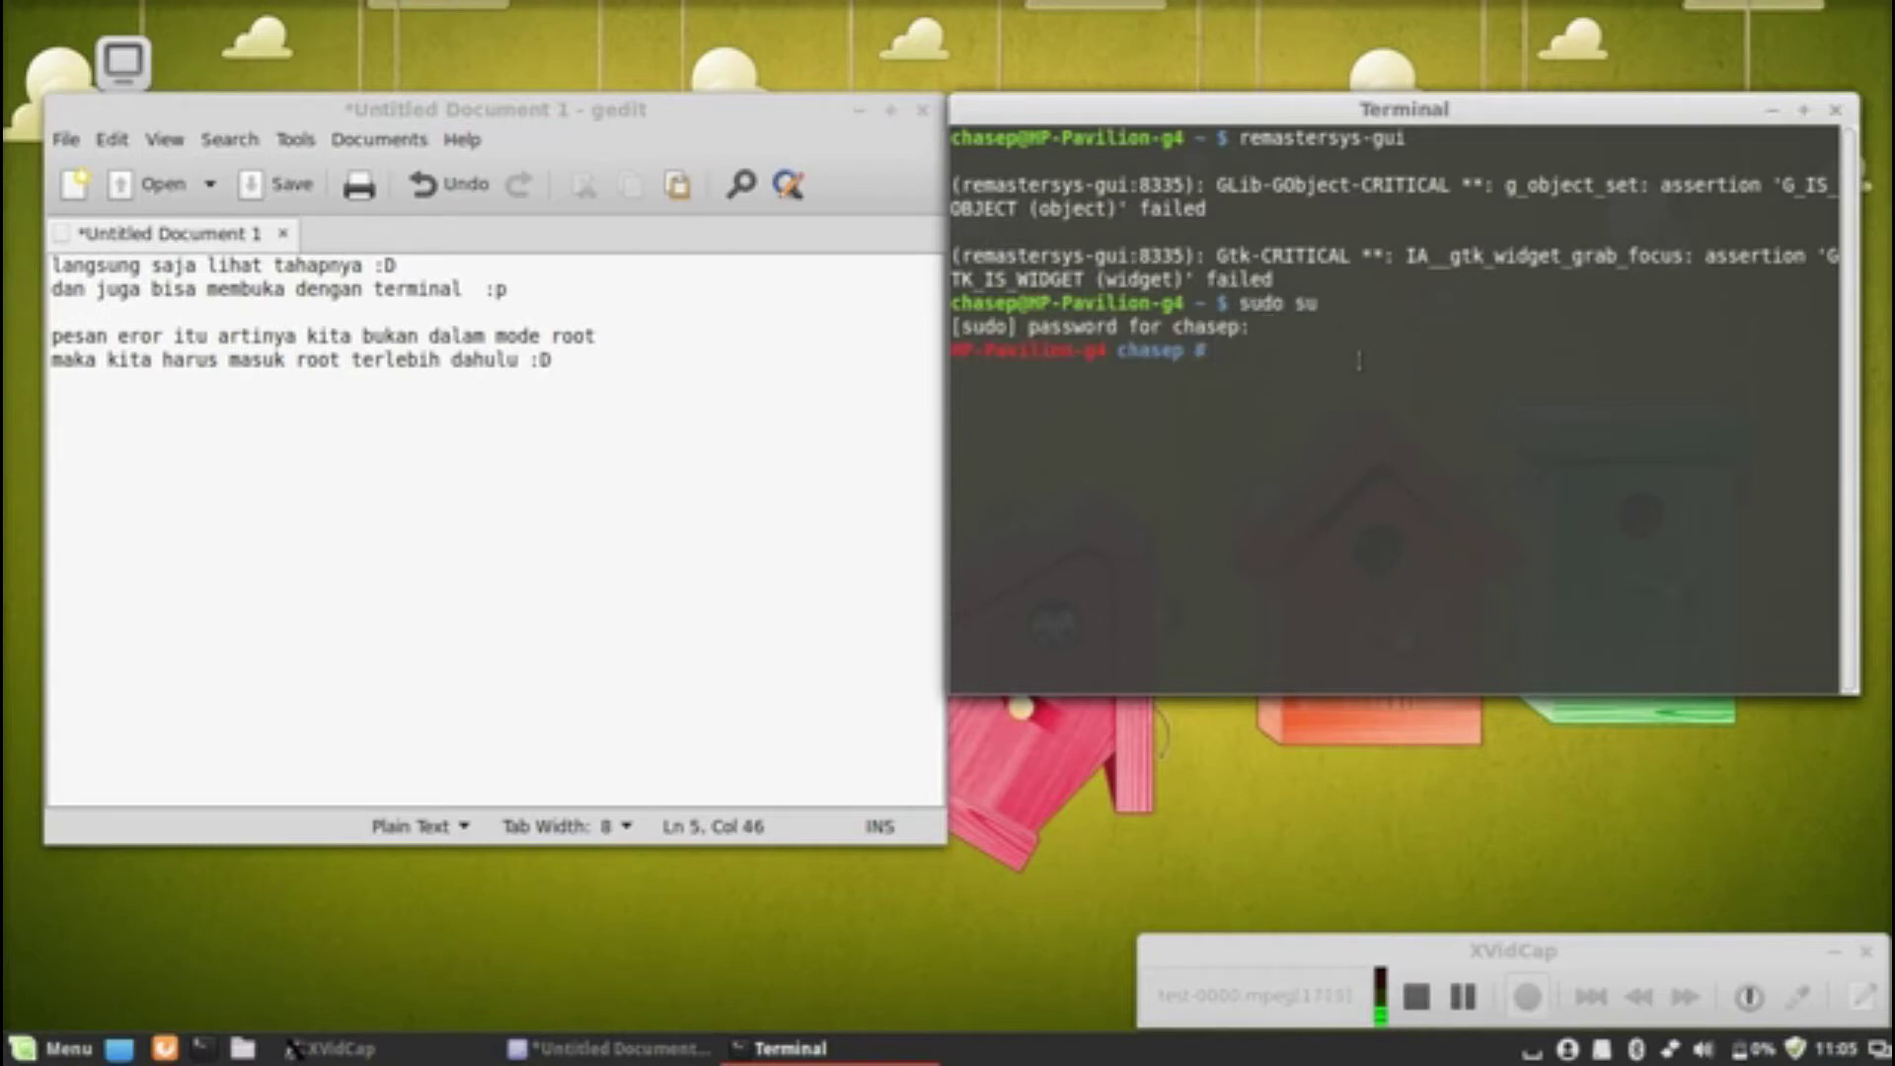
# - Launch Remastersys by running remastersys-gui in the root shell and place its window beside the gedit document
pyautogui.write('remastersys-gui')
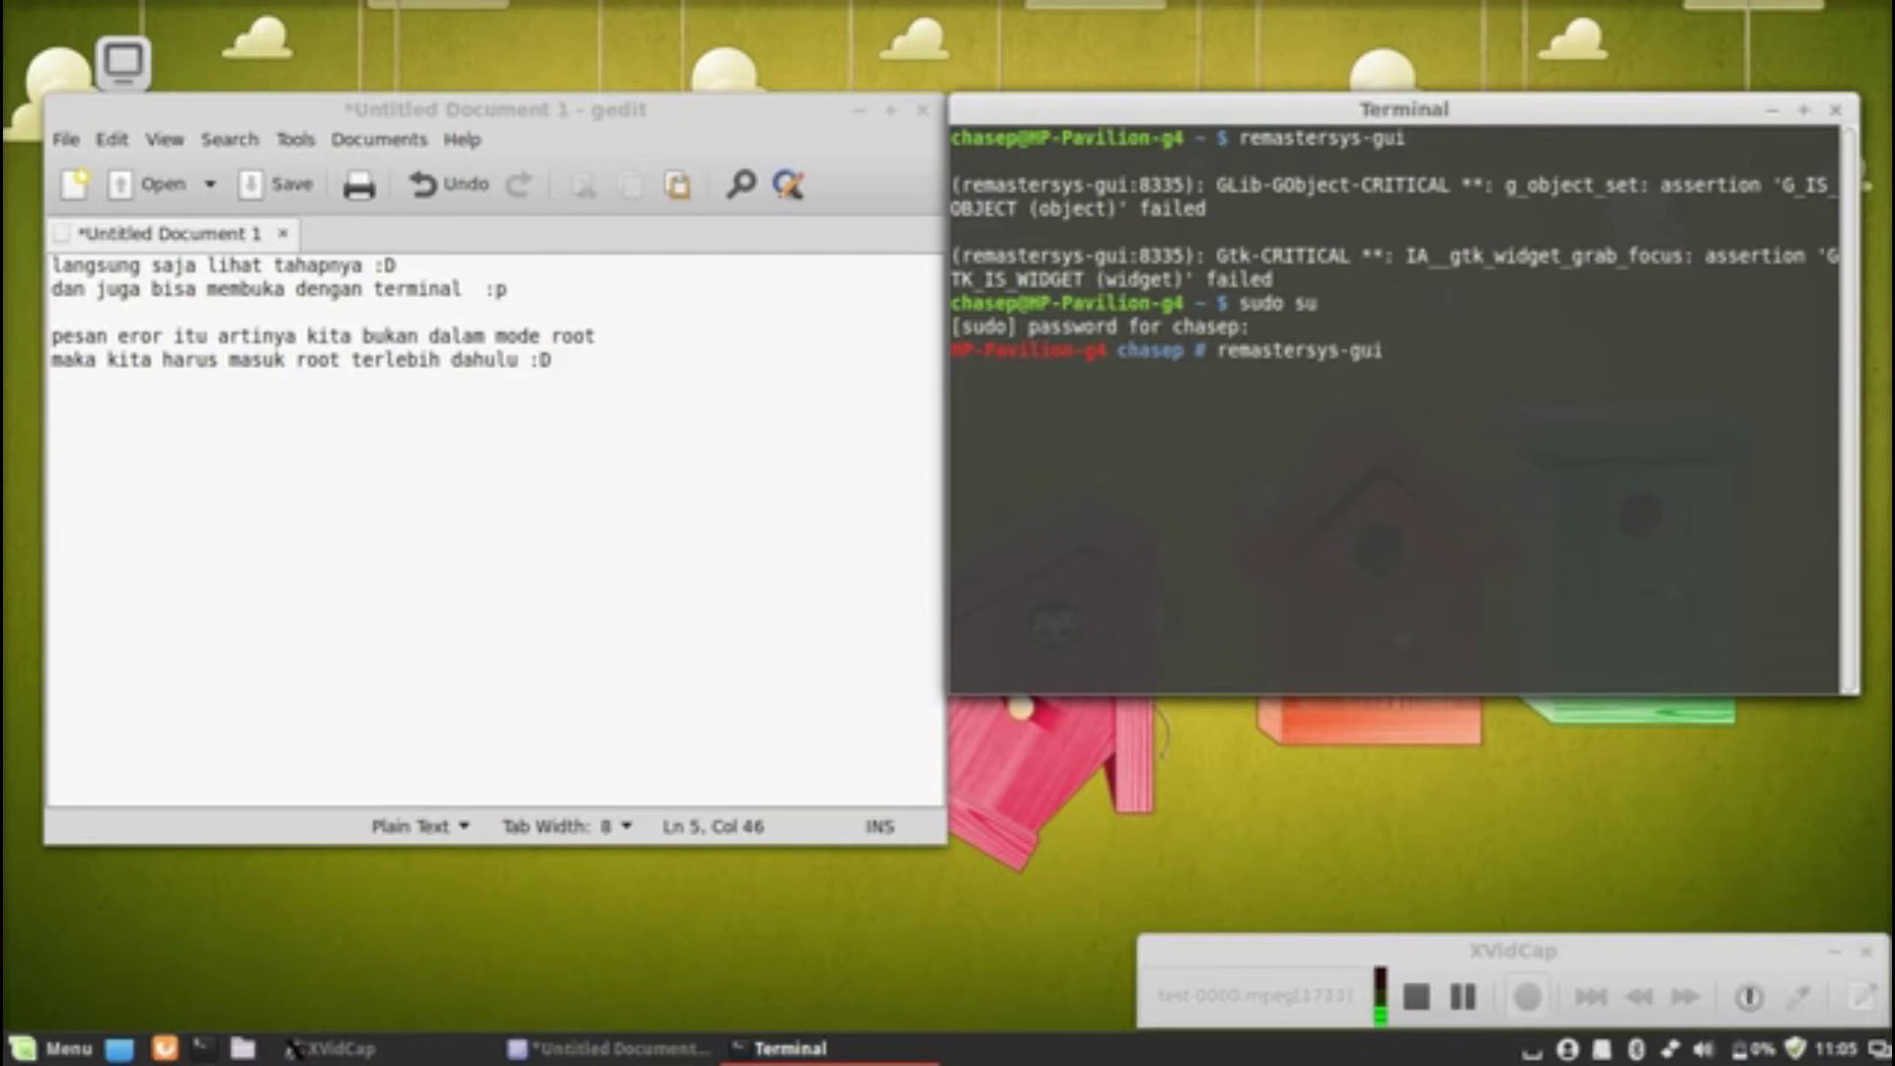
pyautogui.press('Return')
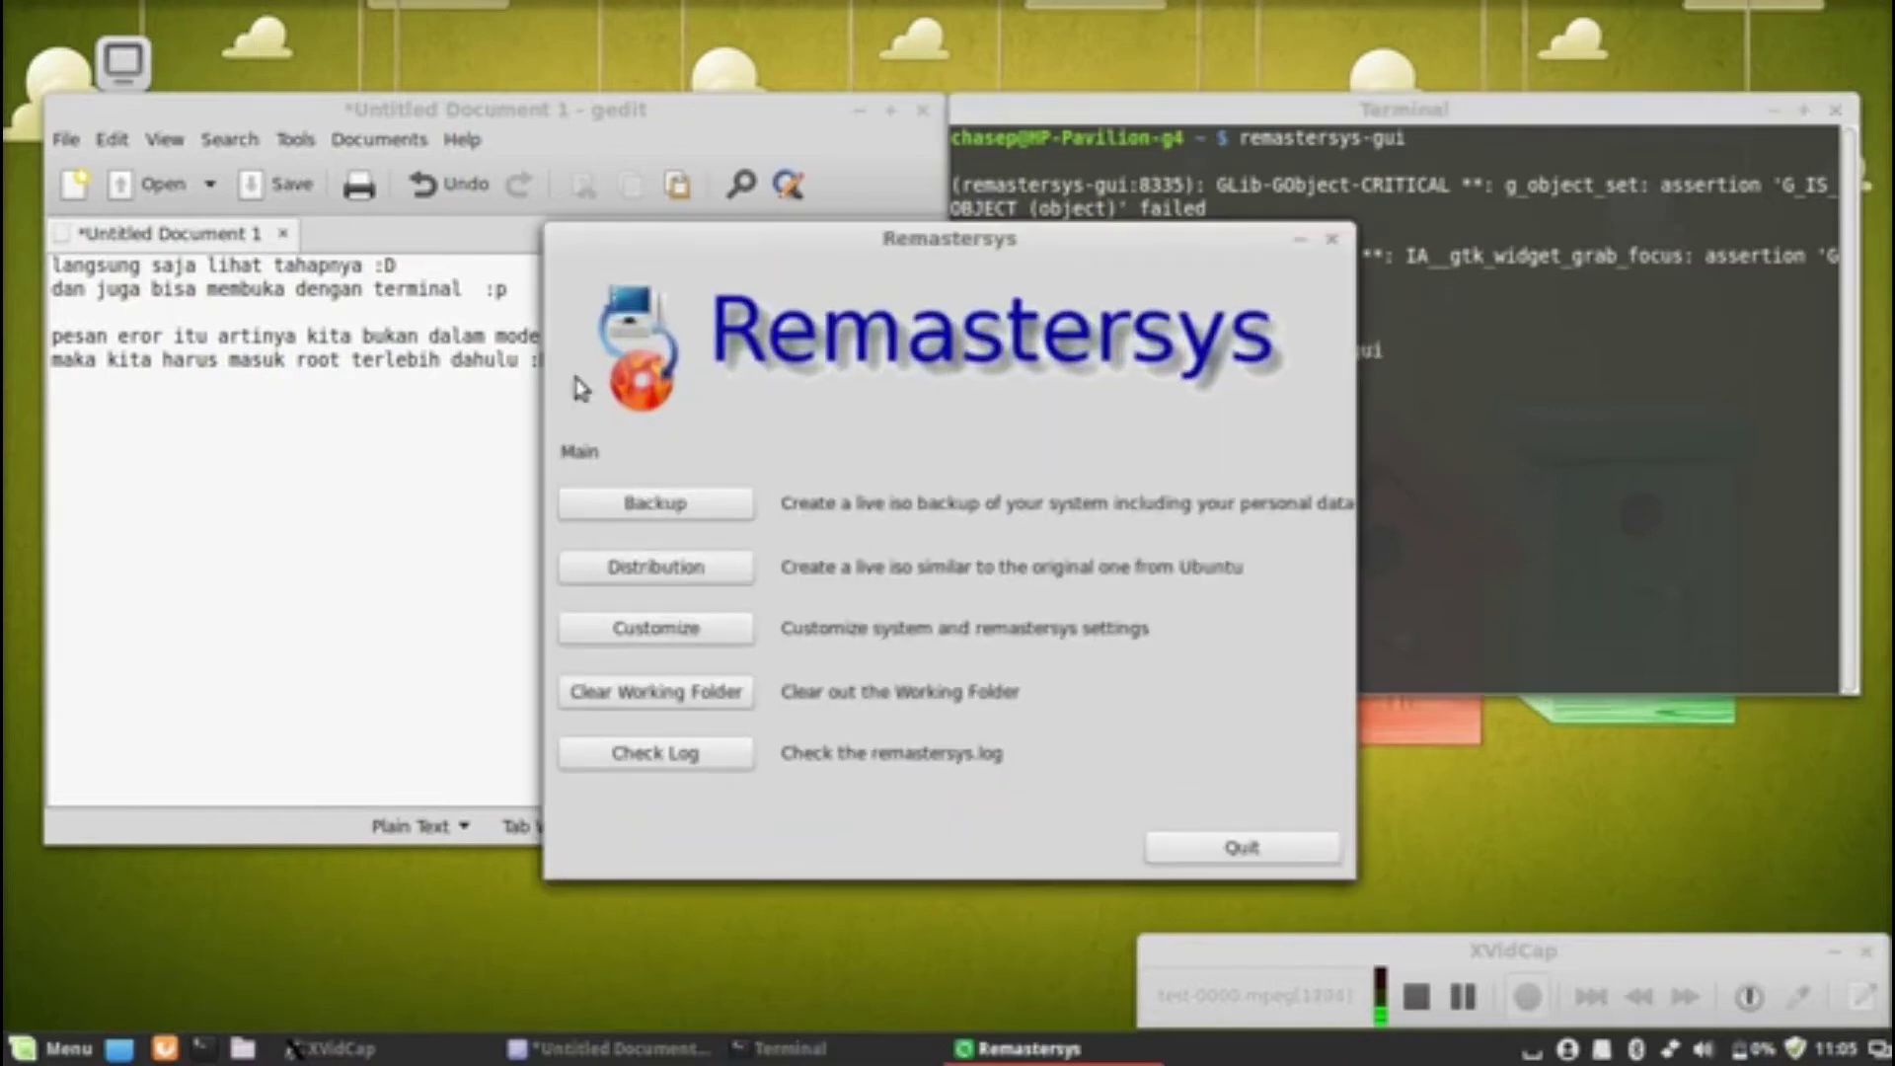
pyautogui.moveTo(893, 247); pyautogui.dragTo(1297, 168)
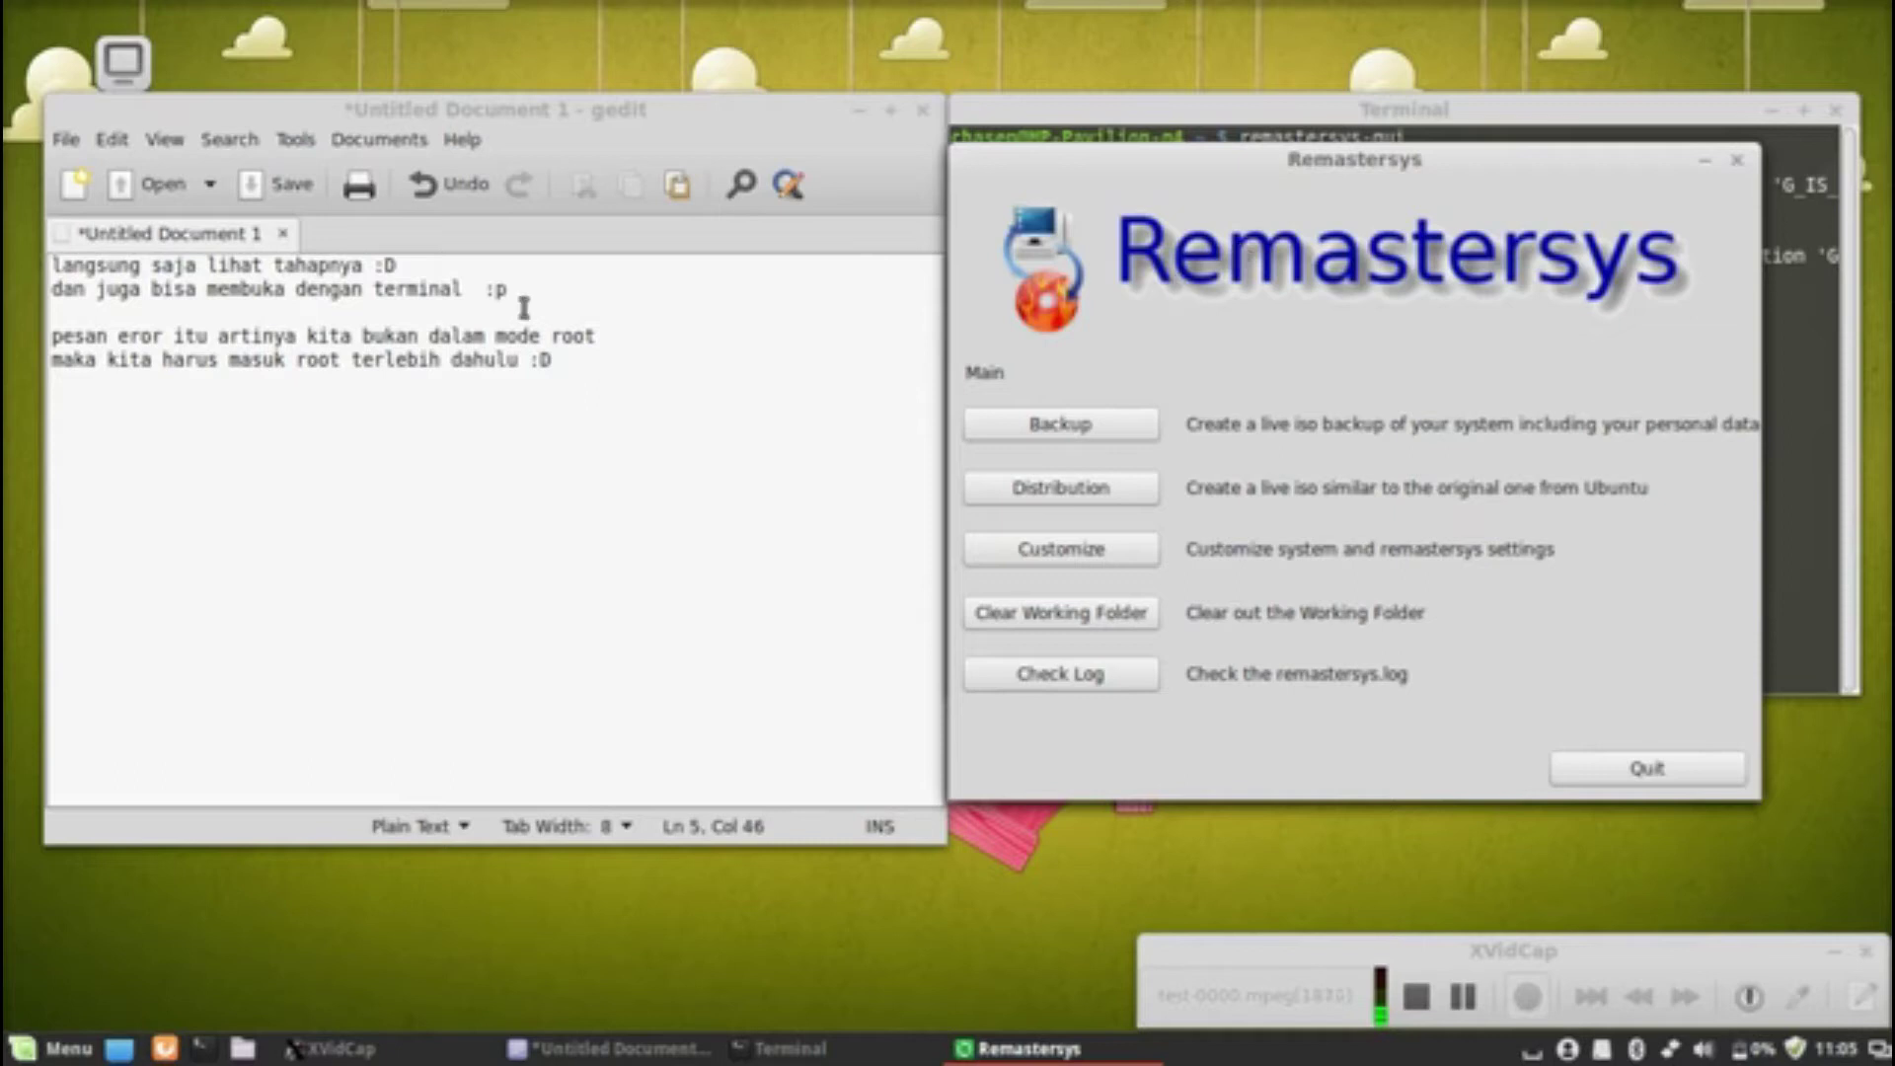
pyautogui.click(646, 383)
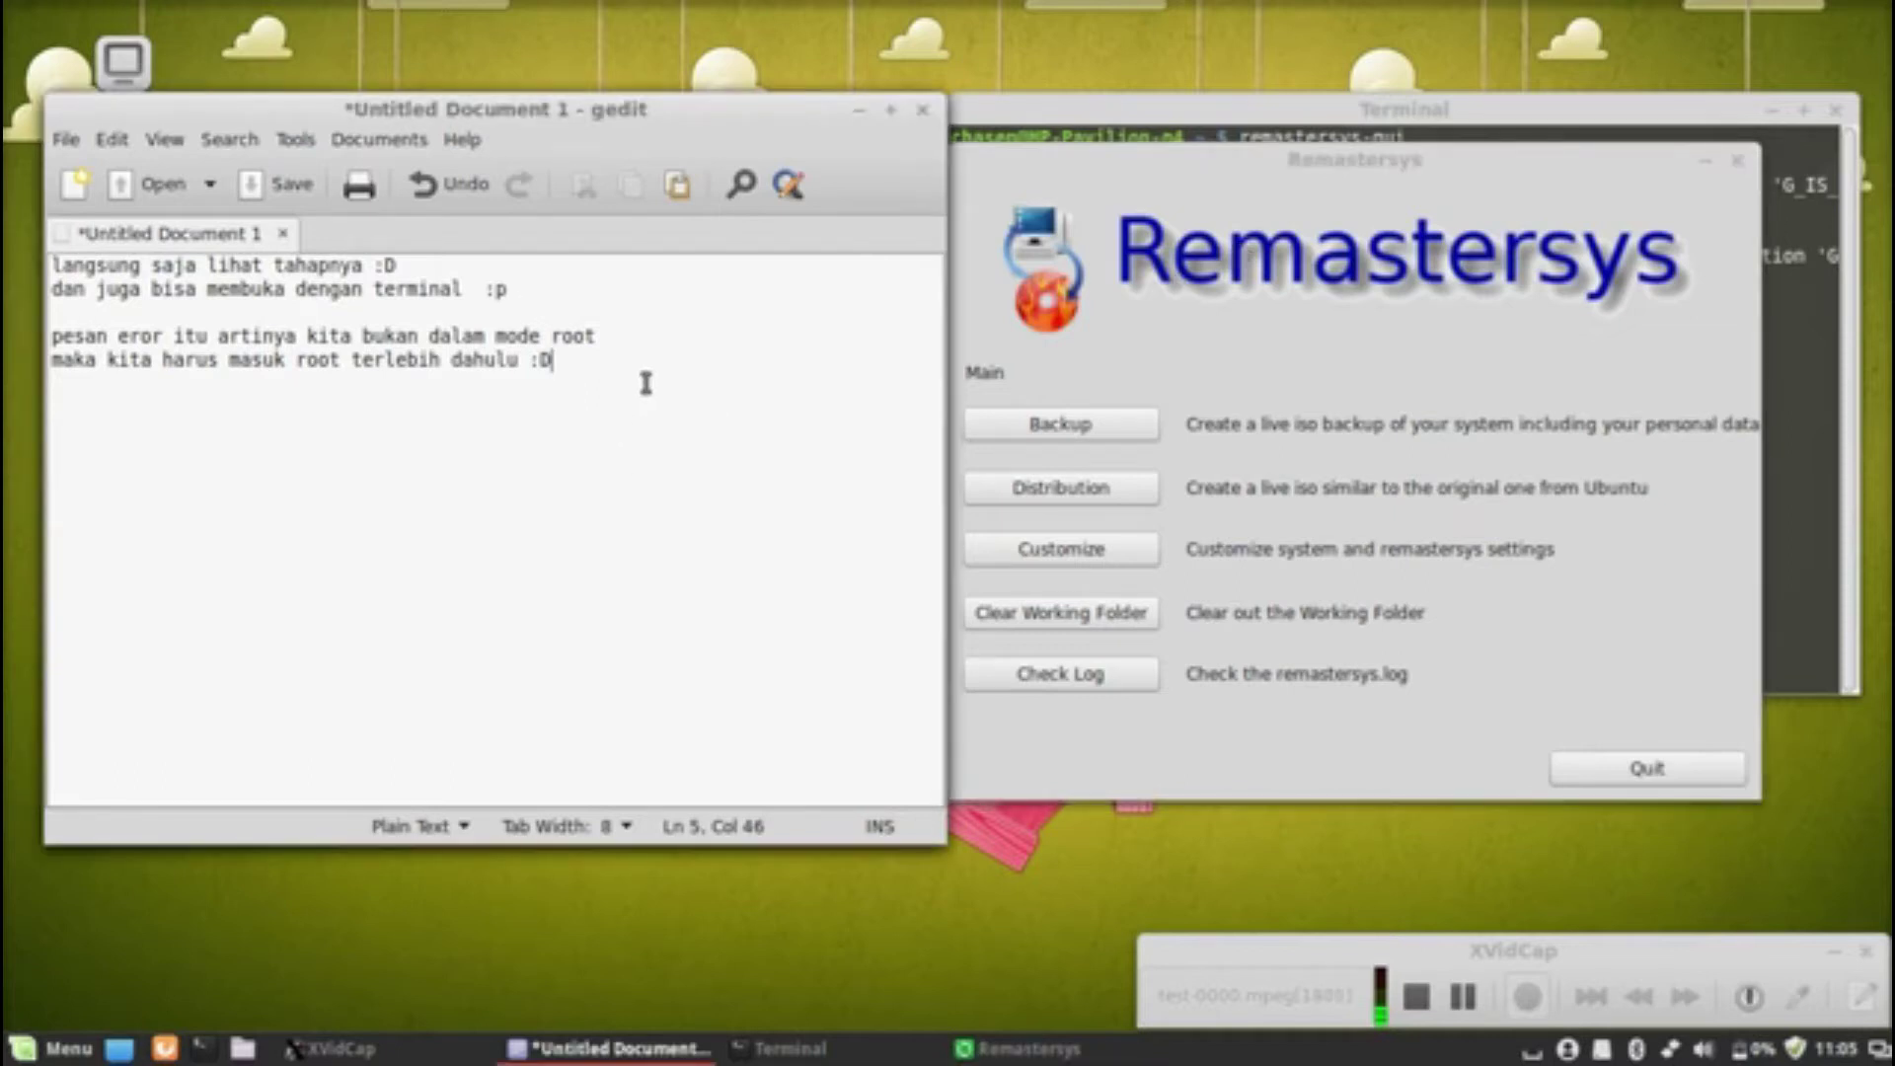
# - Replace the gedit document's whole text with "maka akan terdapat beberapa menu :D", followed by a blank line
pyautogui.hotkey('ctrl', 'a')
pyautogui.press('BackSpace')
pyautogui.write('maka a')
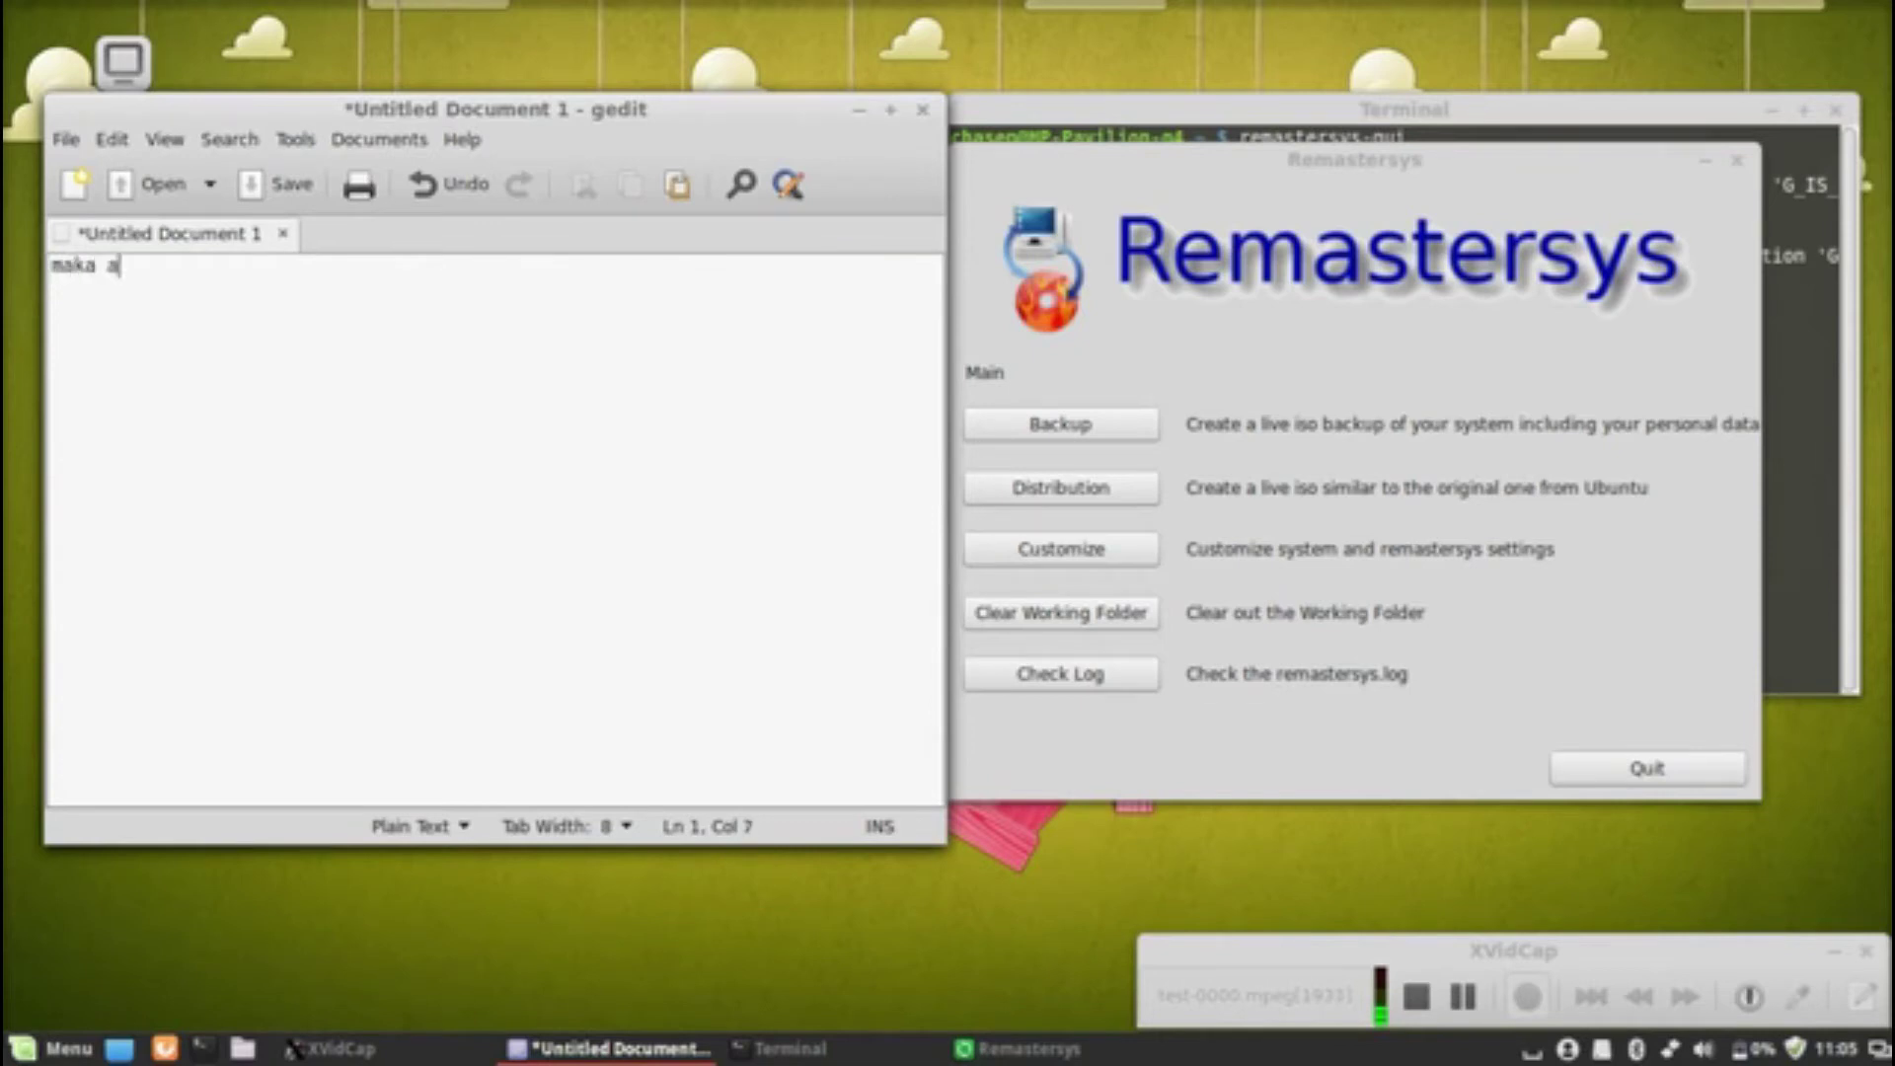
pyautogui.write('kan terdapa')
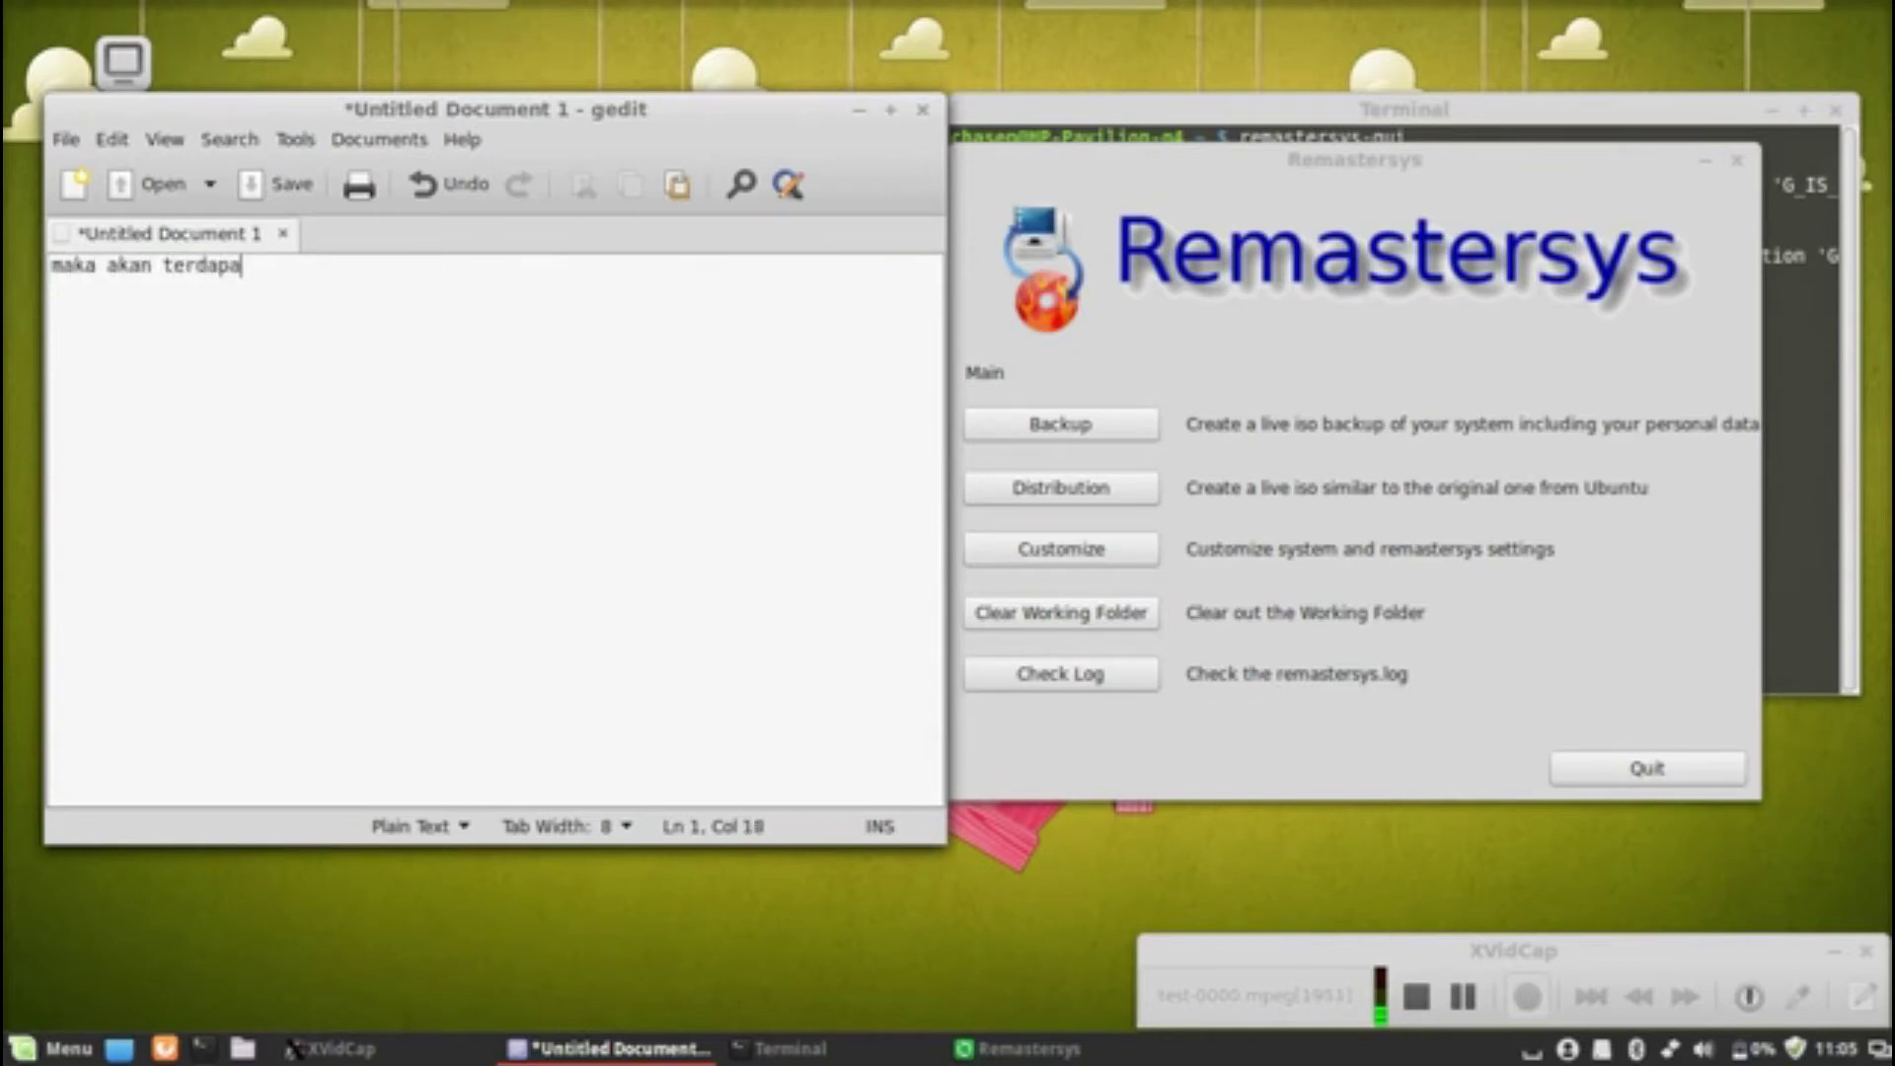
pyautogui.write('t beberapa menu :D')
pyautogui.press('Return')
pyautogui.press('Return')
pyautogui.write('sd')
pyautogui.press('BackSpace')
pyautogui.press('BackSpace')
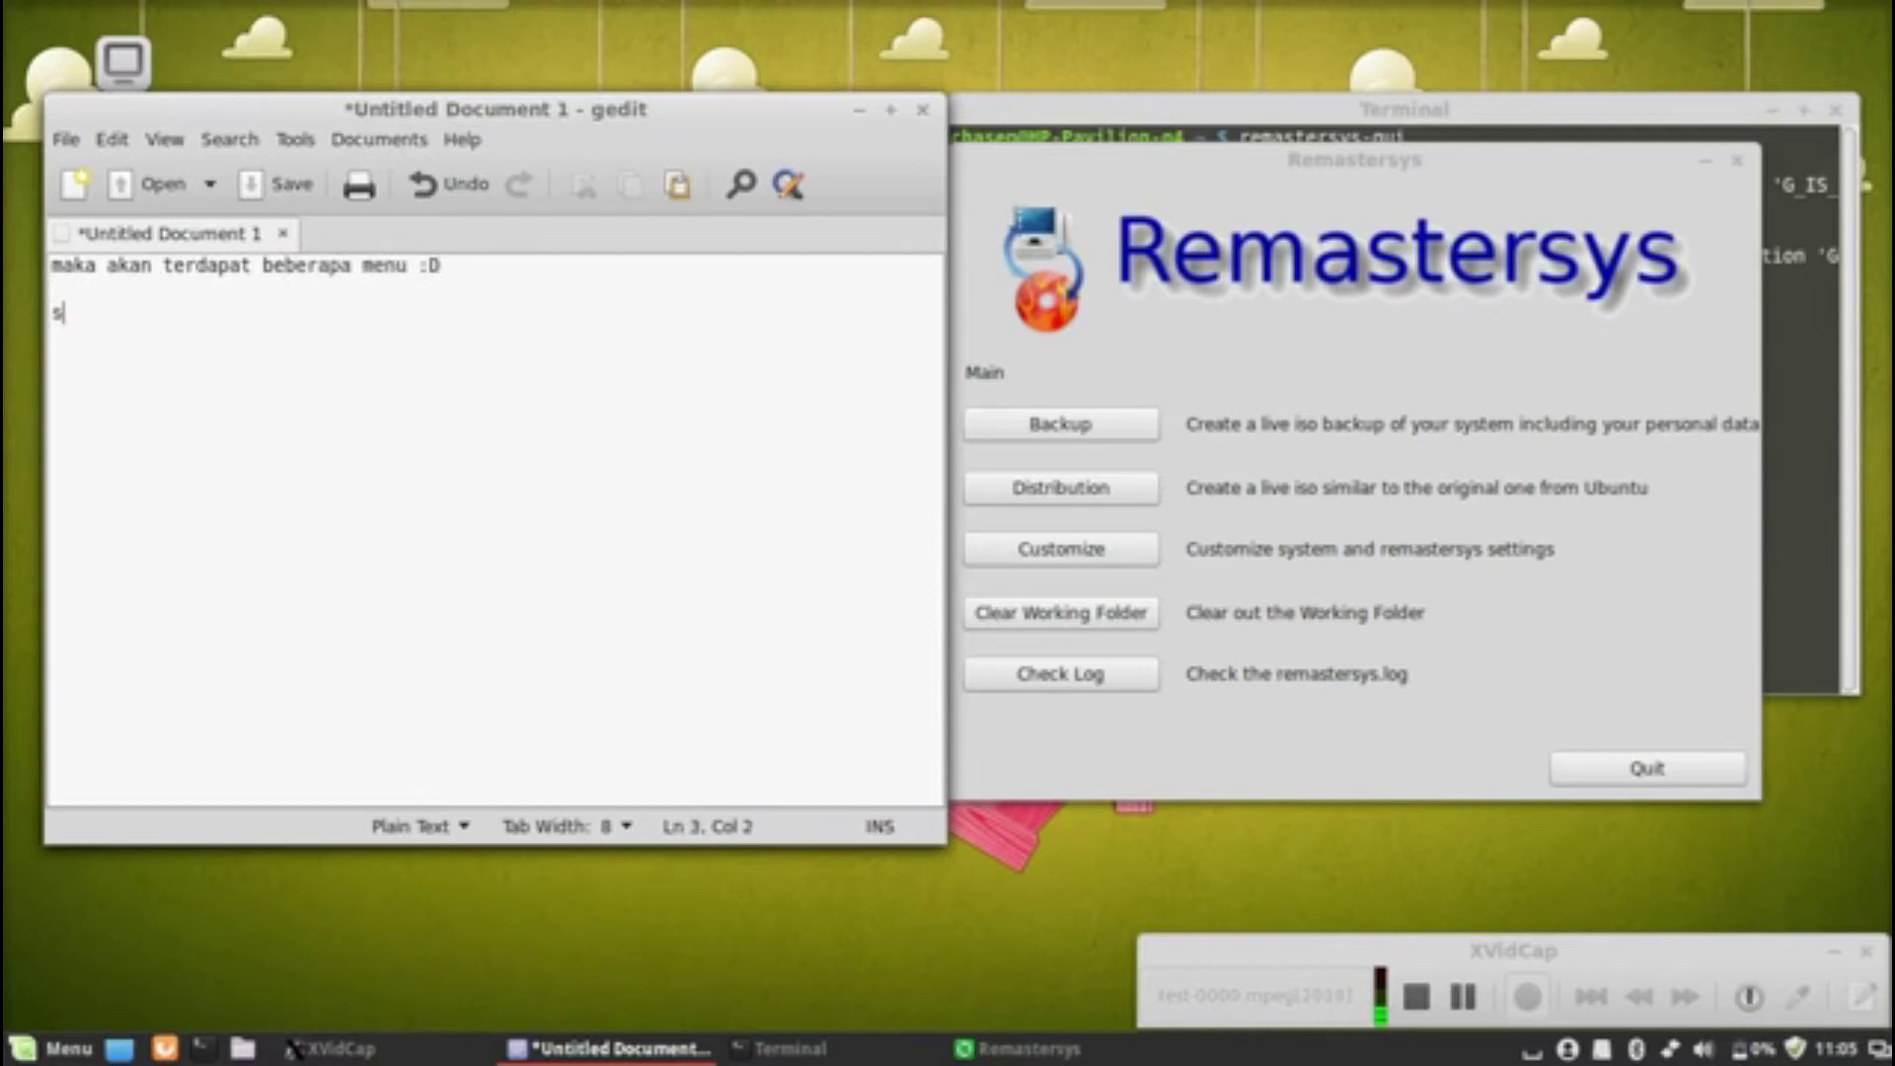
# - Add the heading "1 backup", a blank line and the indented text "yaitu digunakan untuk membackup semua yang ada di hardisk system, baik system"
pyautogui.write('1 backup')
pyautogui.press('Return')
pyautogui.press('Return')
pyautogui.press('Tab')
pyautogui.write('yaitu')
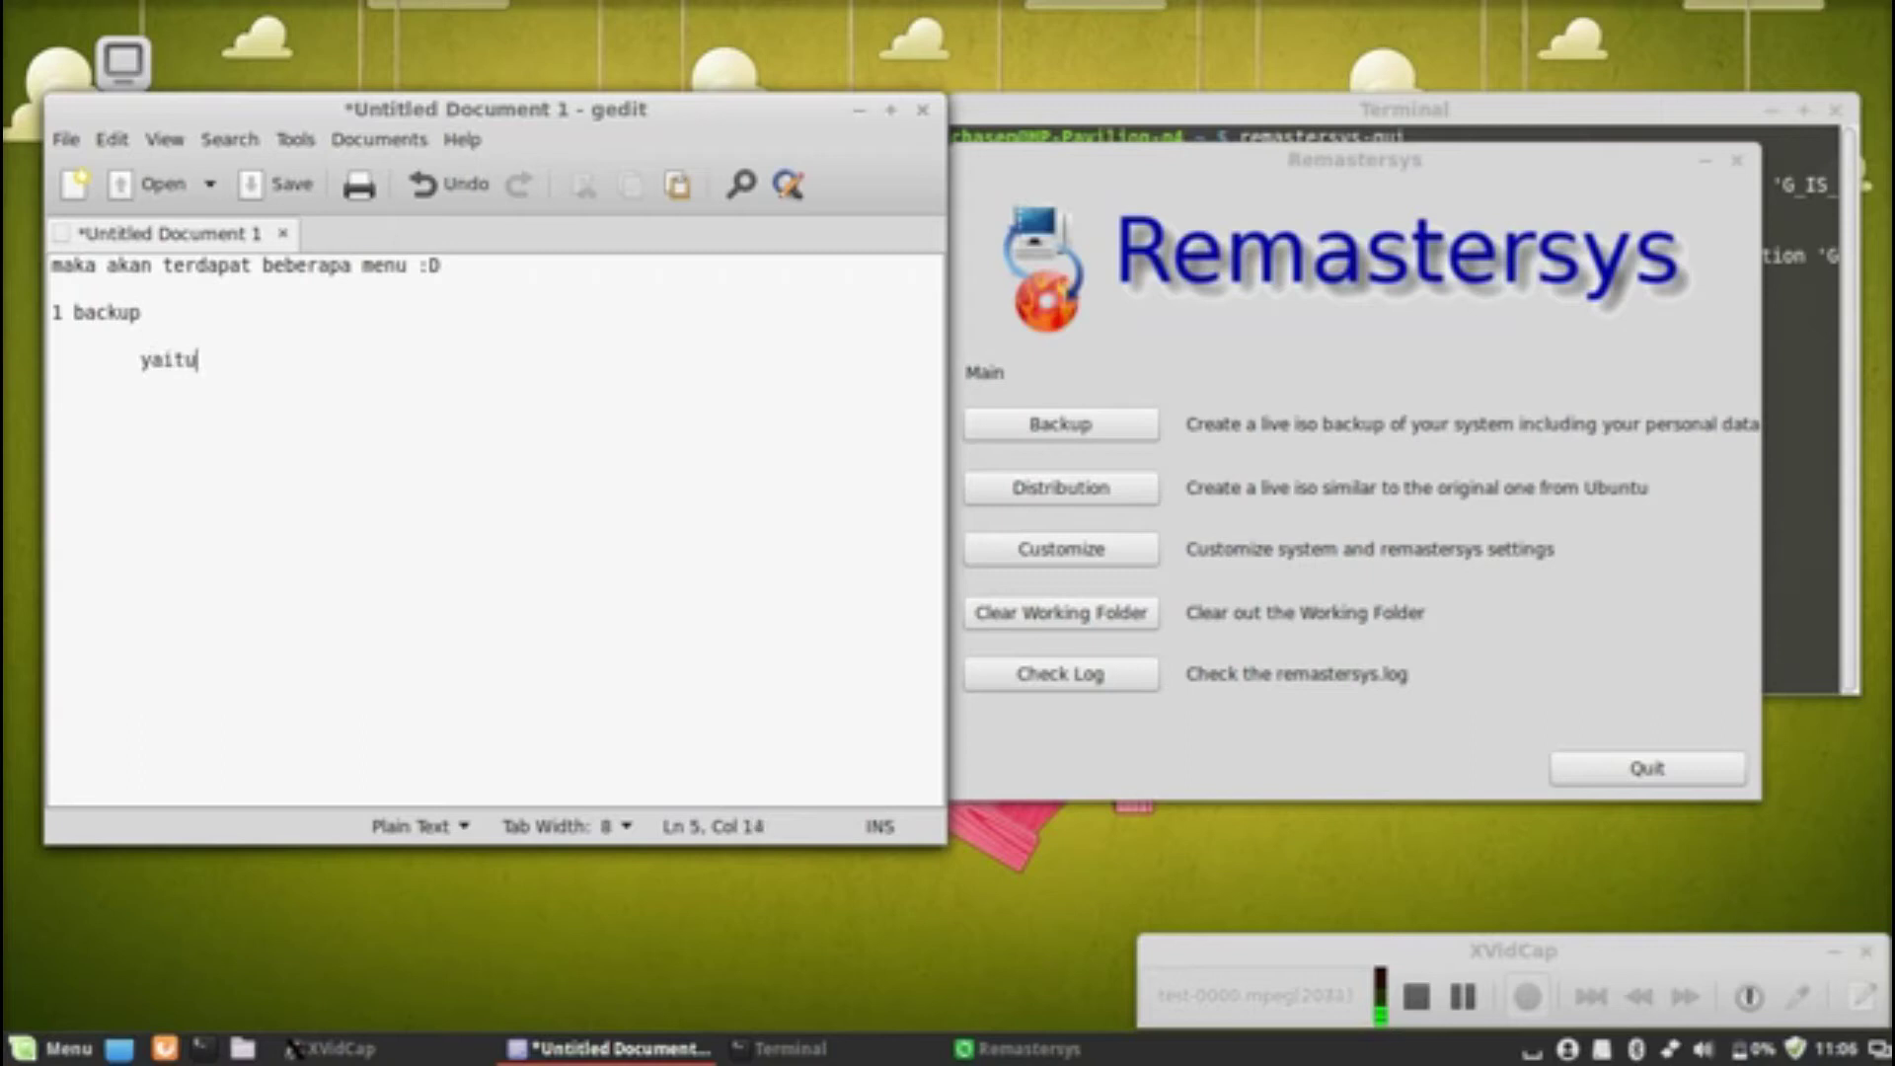
pyautogui.write(' digunakan untuk memba')
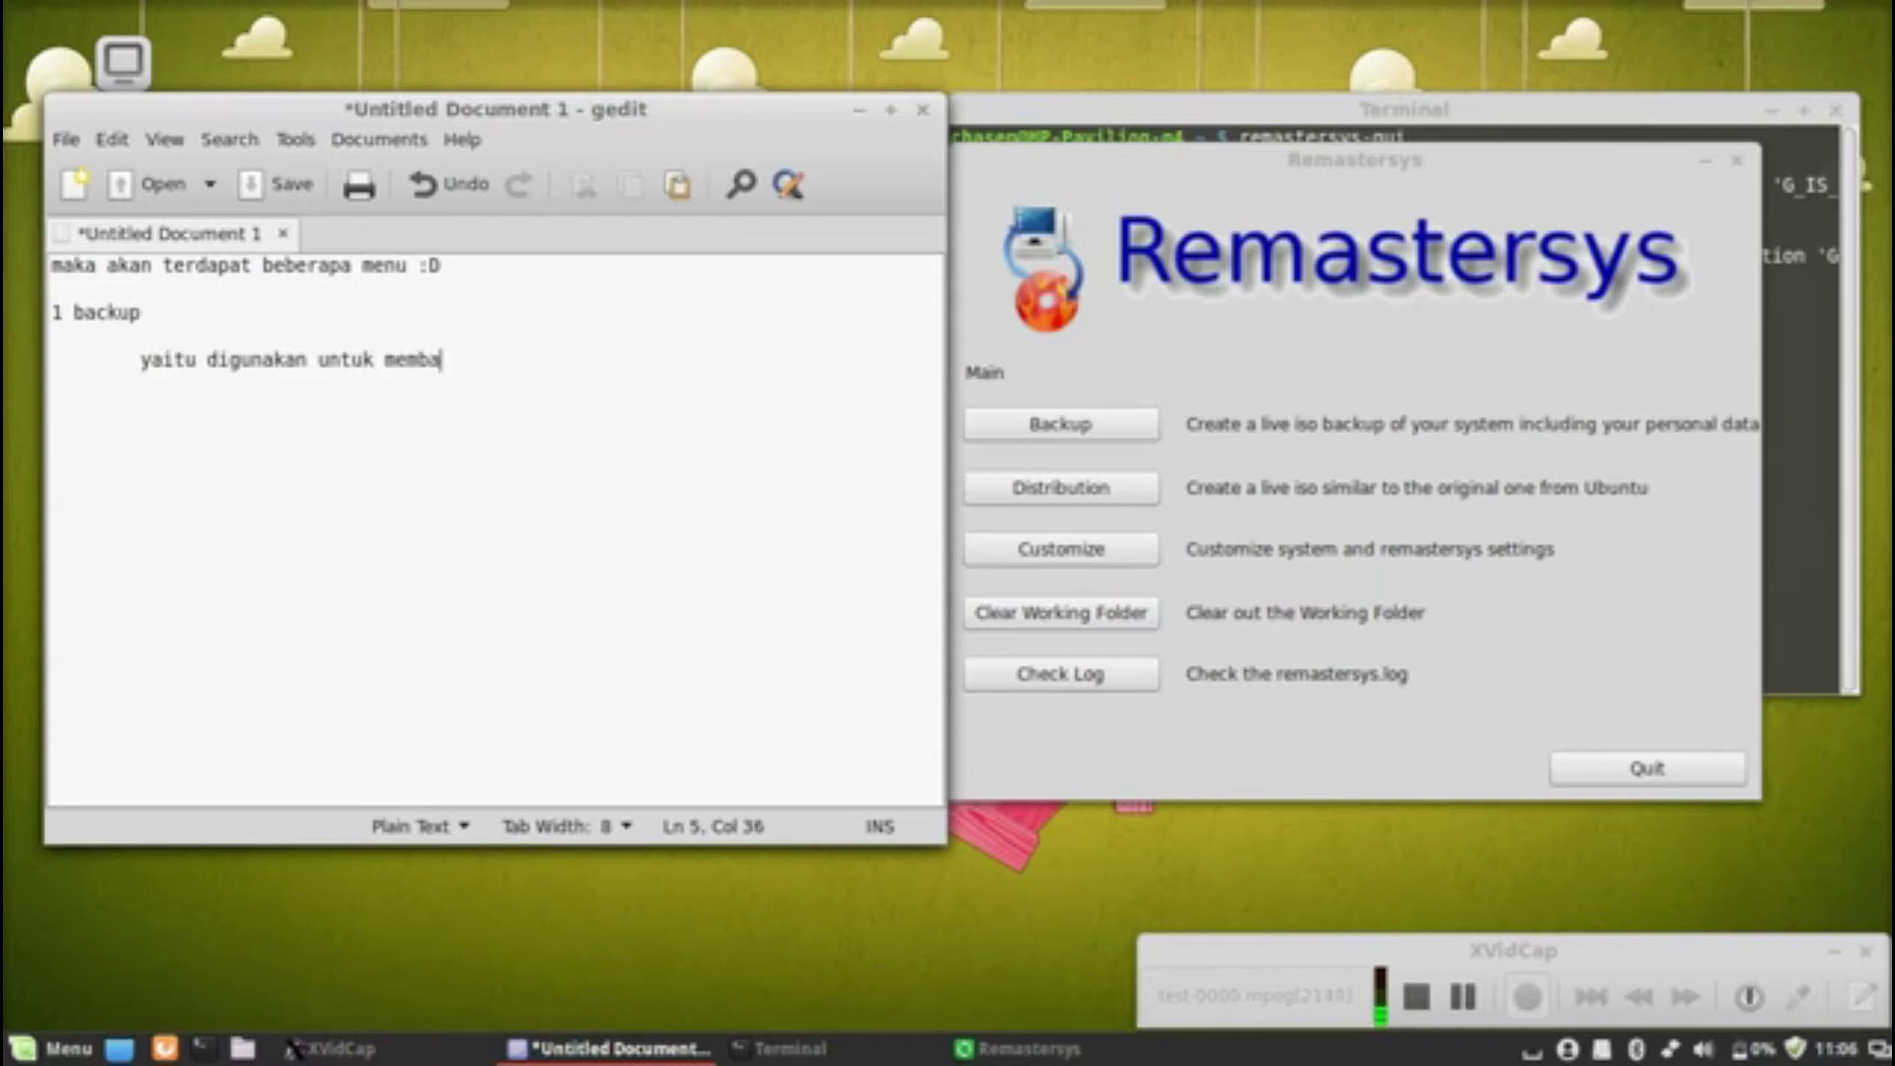
pyautogui.write('ckup semua yang a')
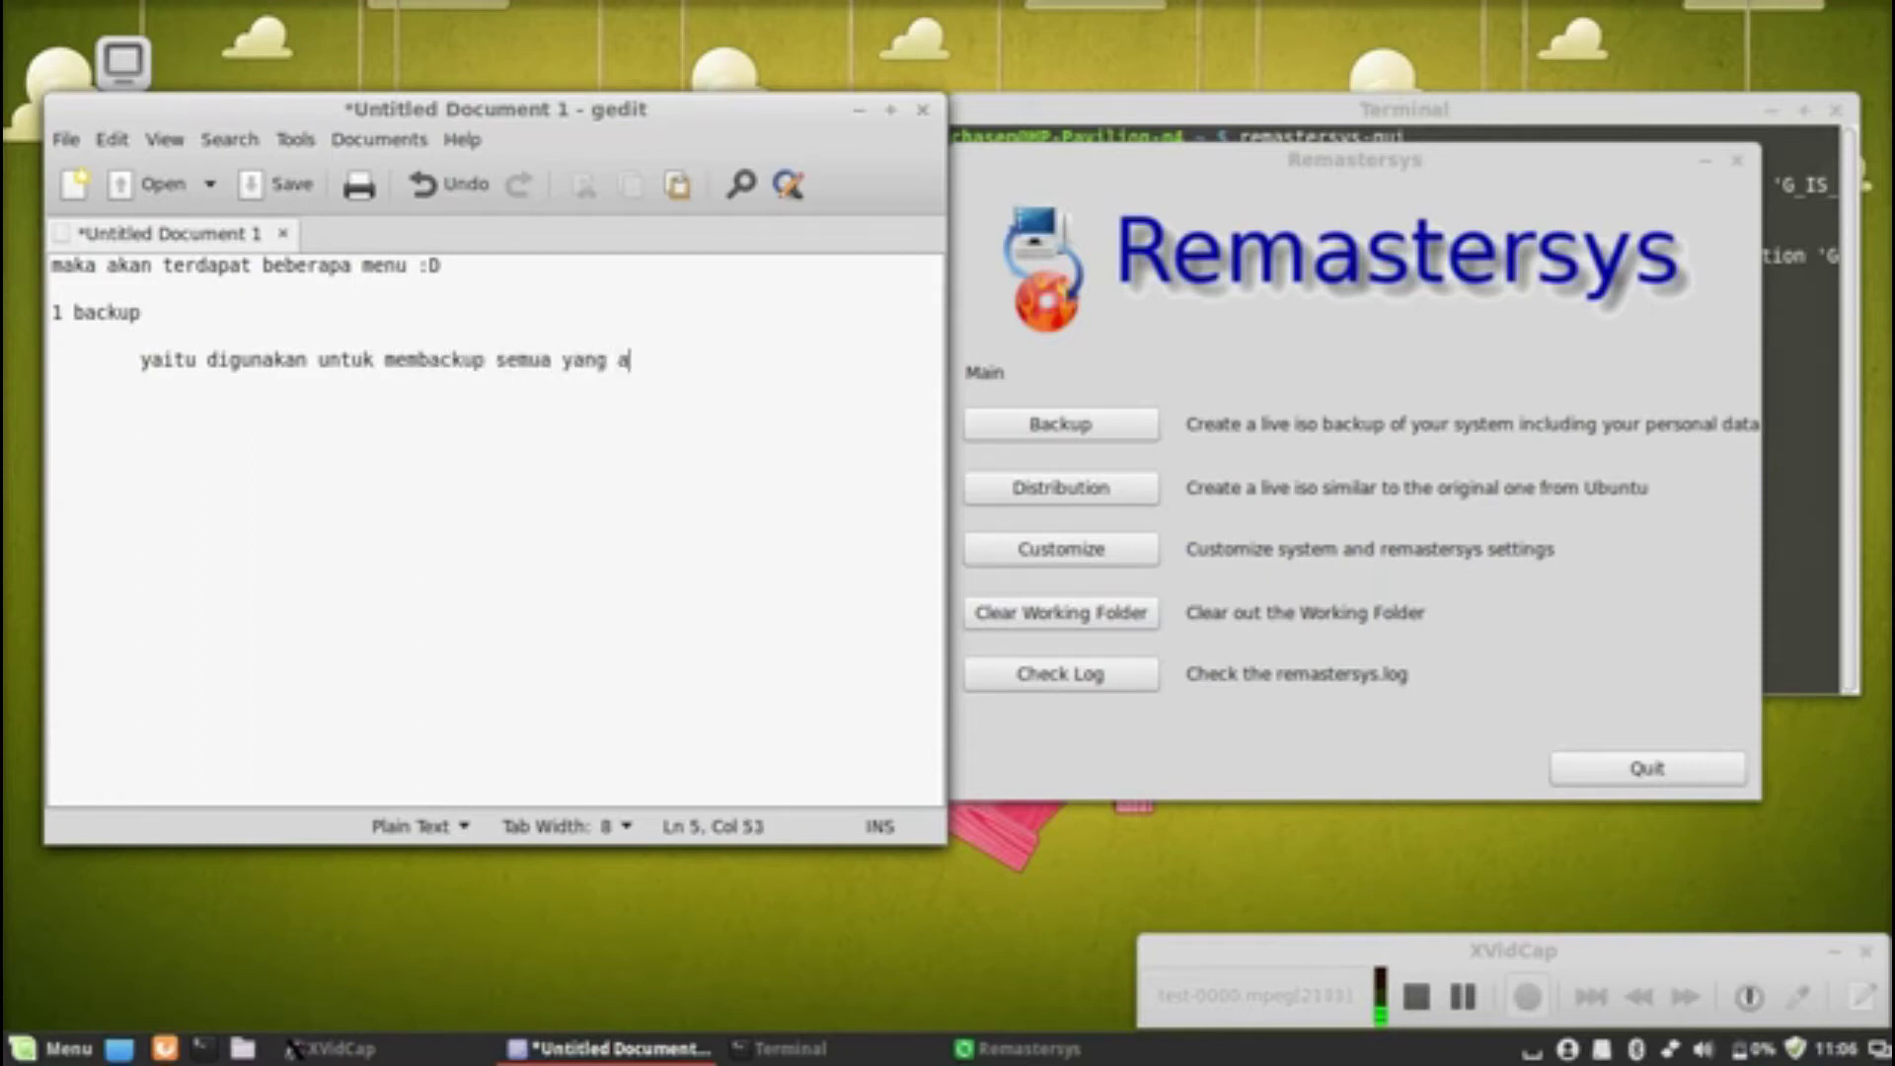
pyautogui.write('da di')
pyautogui.write(' hars')
pyautogui.write('isk sy')
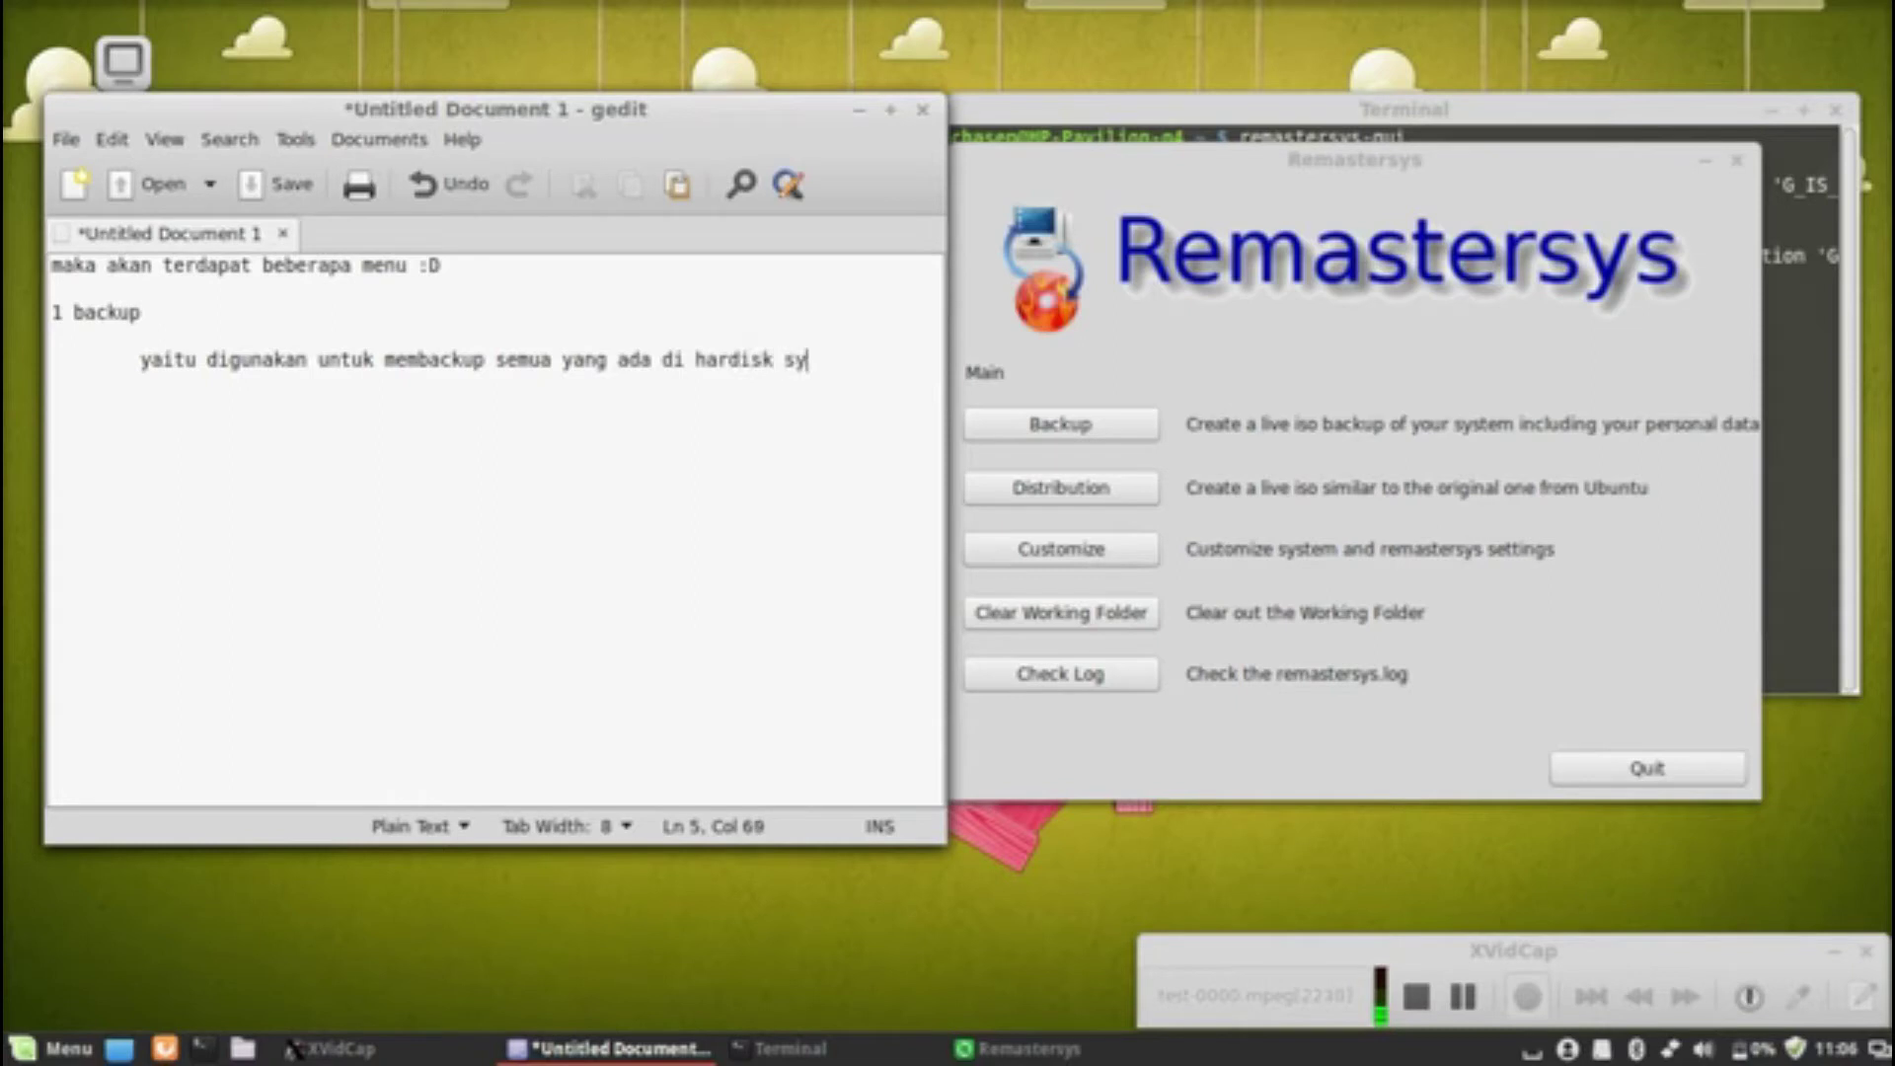
pyautogui.write('stem, baik system')
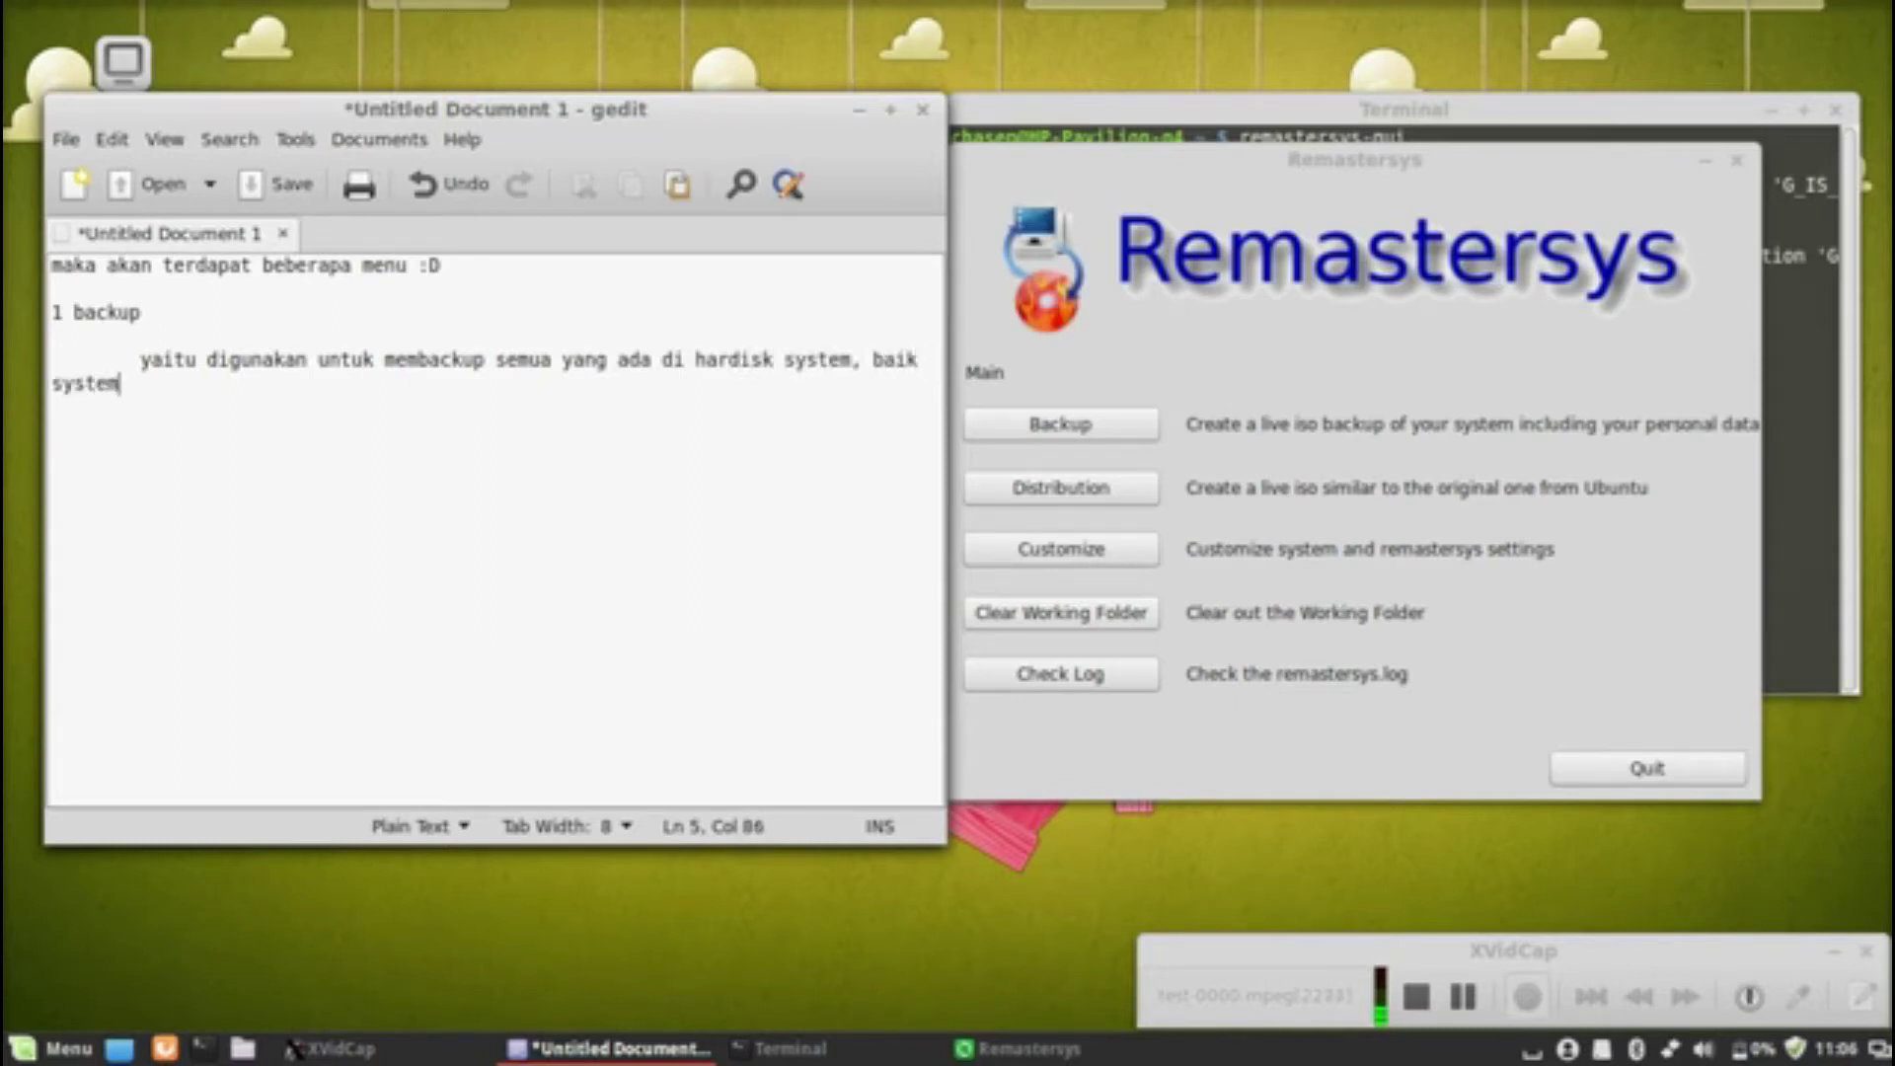
# - Complete the backup description with "admin maupun user beserta berkas2 yang tersimpan secara utuh :D"
pyautogui.write(' admin maupun ')
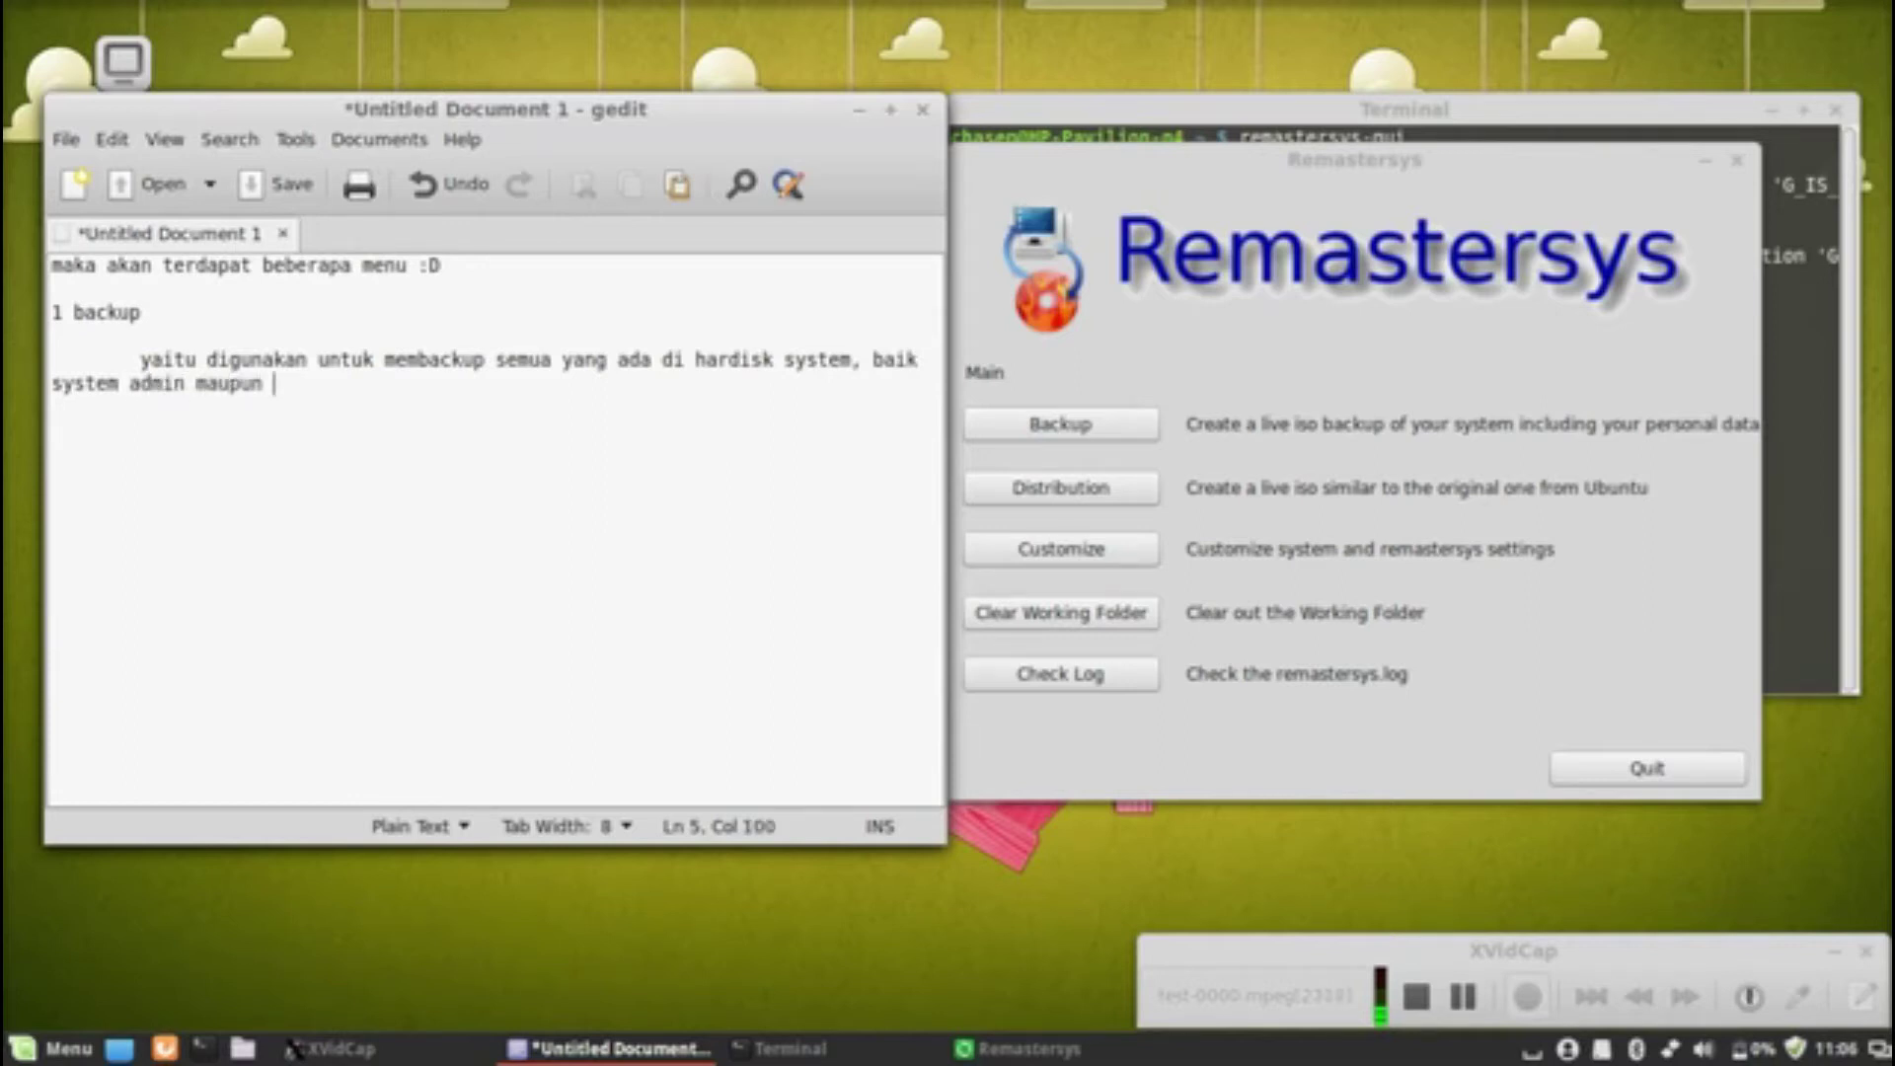
pyautogui.write('user beserta ber')
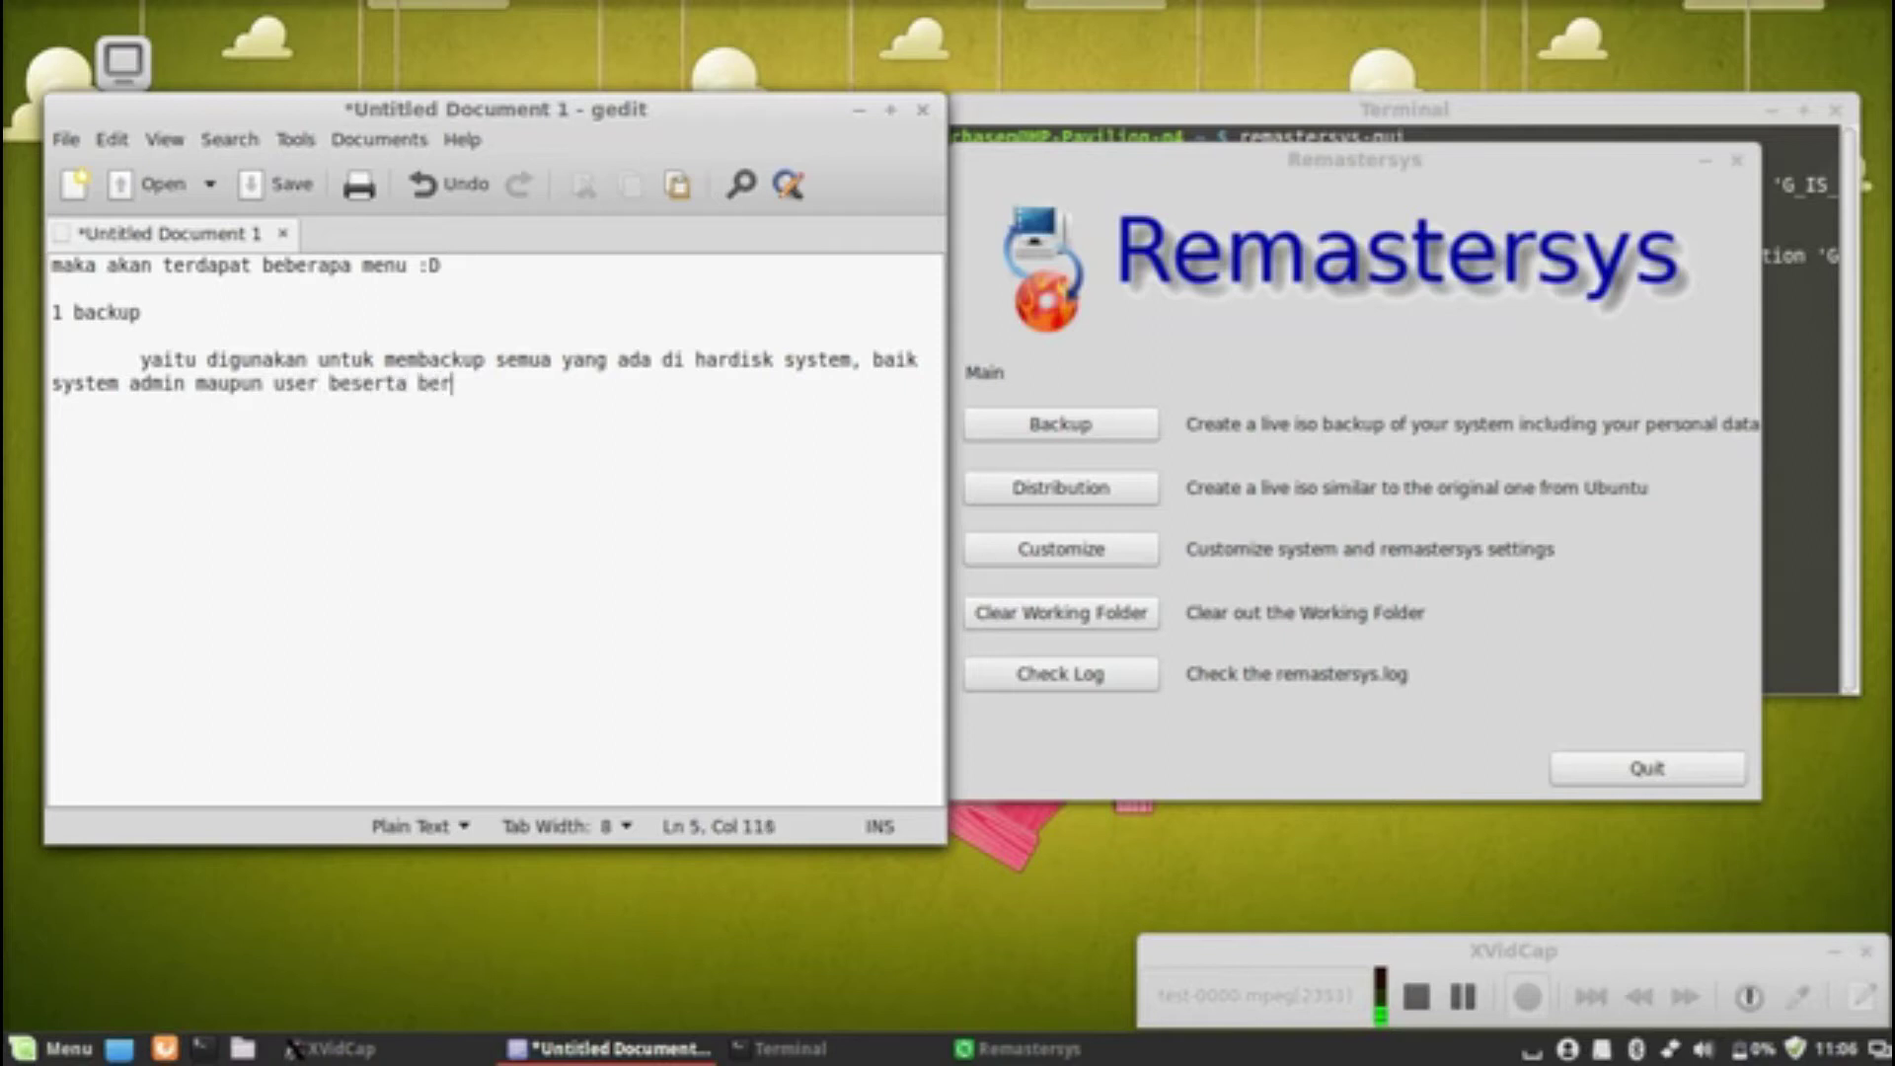
pyautogui.write('kas2 yang tersim')
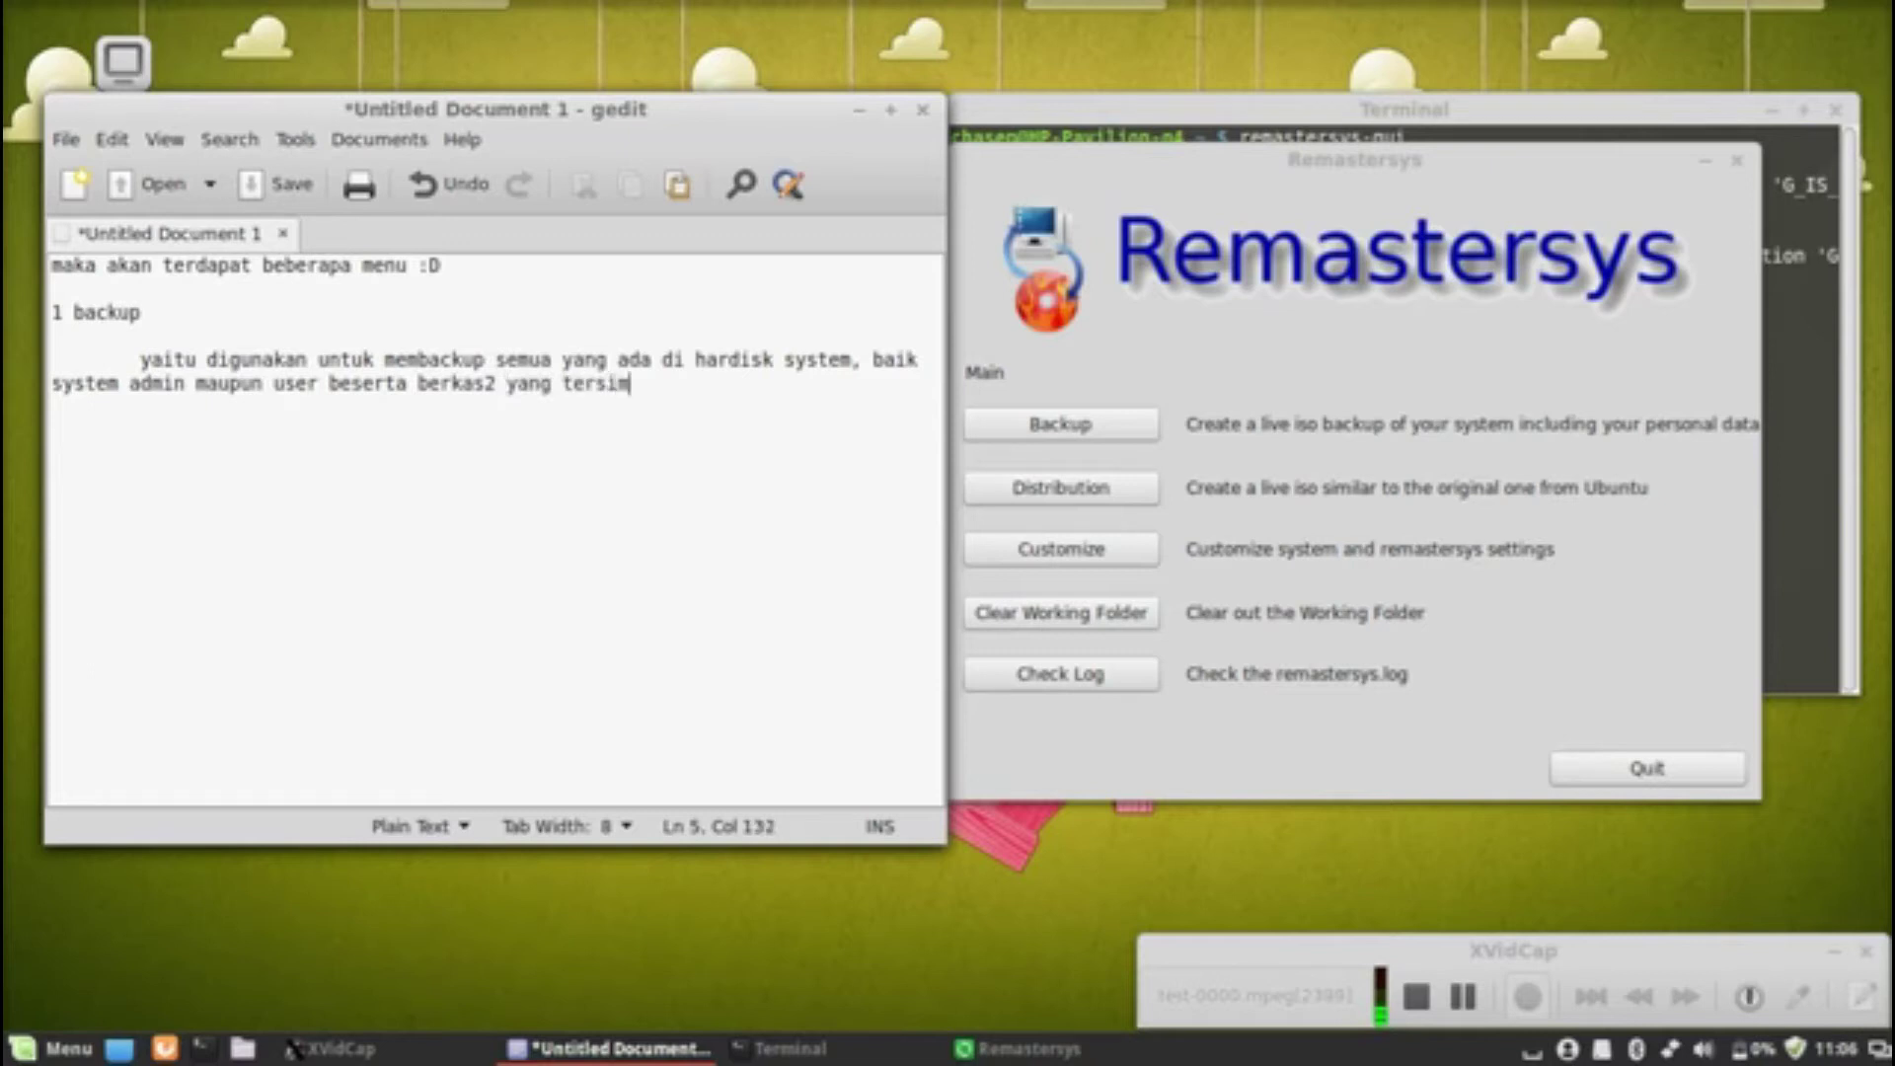
pyautogui.write('pan secara utuh :D')
# - After a blank line, add the heading "2 Distribution" and the indented text "yaitu di gunakan untuk membuat file mentahan, maksutnya, kita nanti"
pyautogui.press('Return')
pyautogui.press('Return')
pyautogui.write('2 Distri')
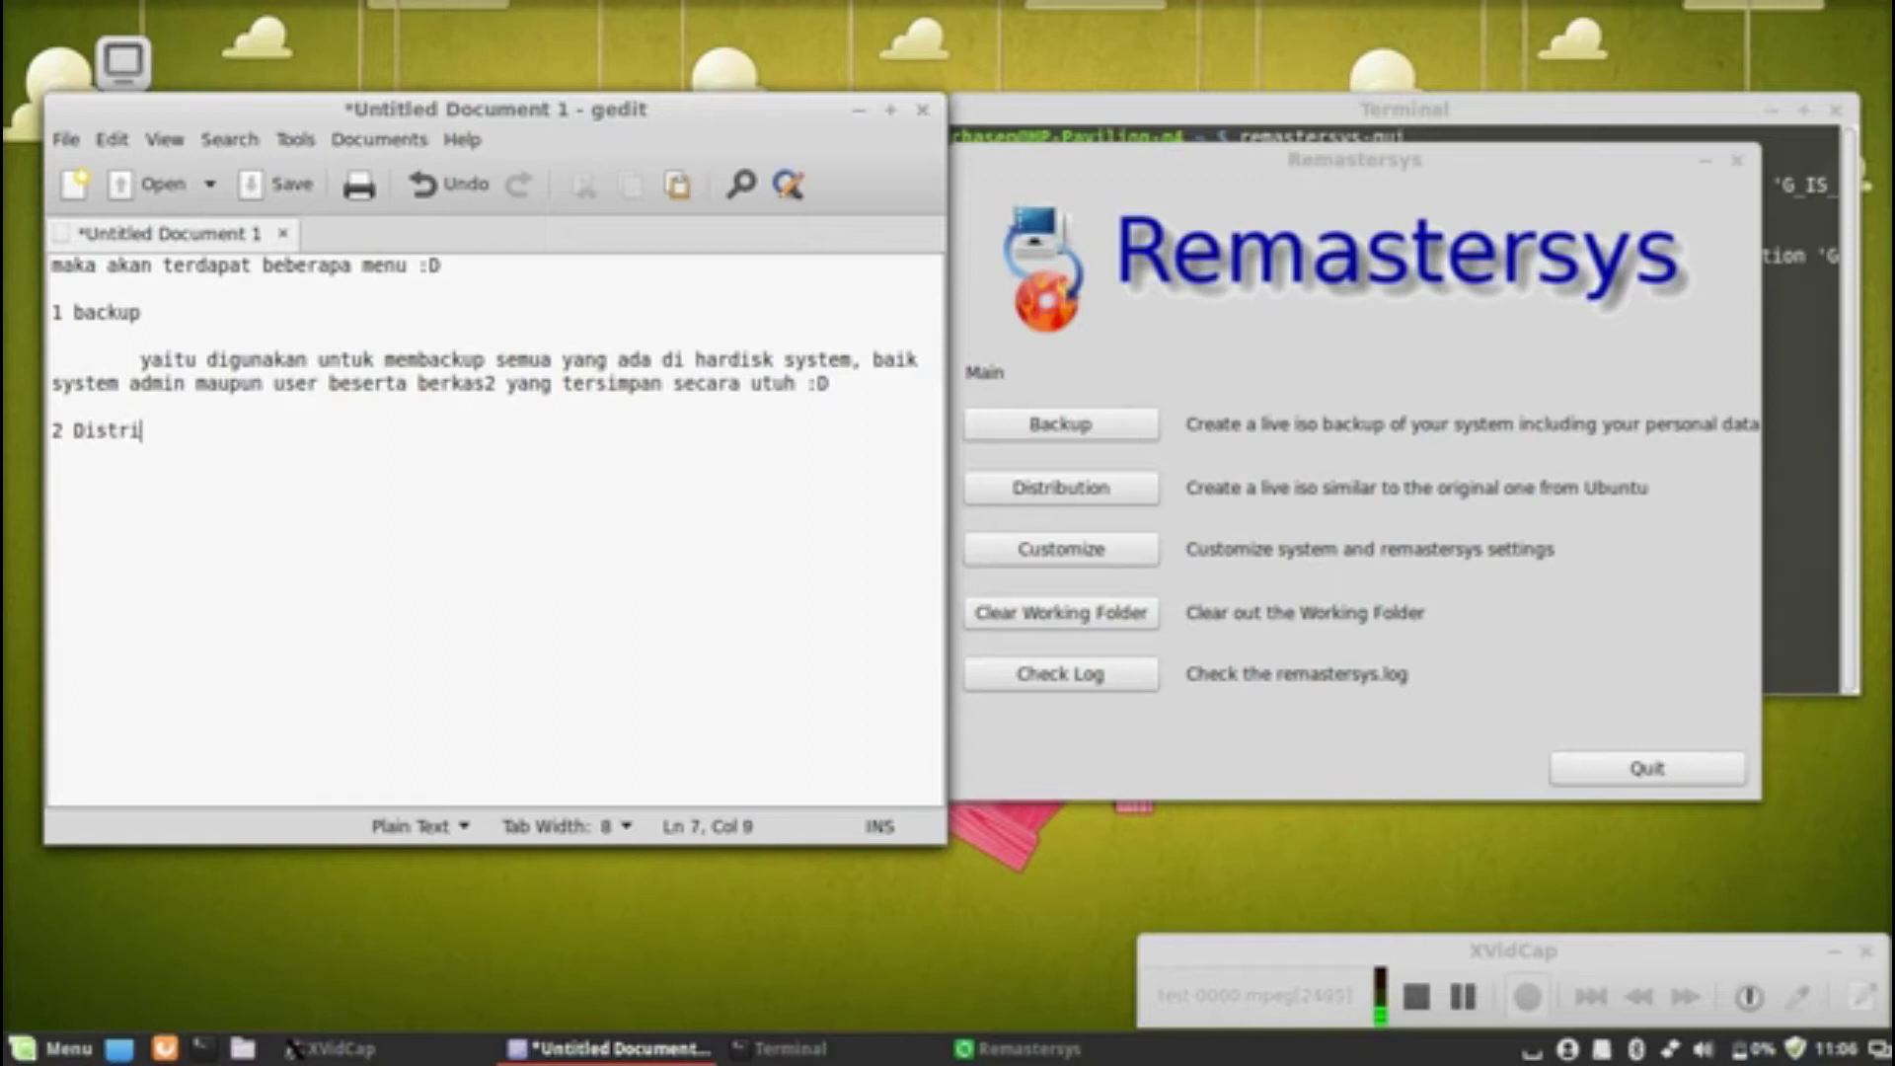
pyautogui.write('bution')
pyautogui.press('Return')
pyautogui.press('Tab')
pyautogui.write('yait')
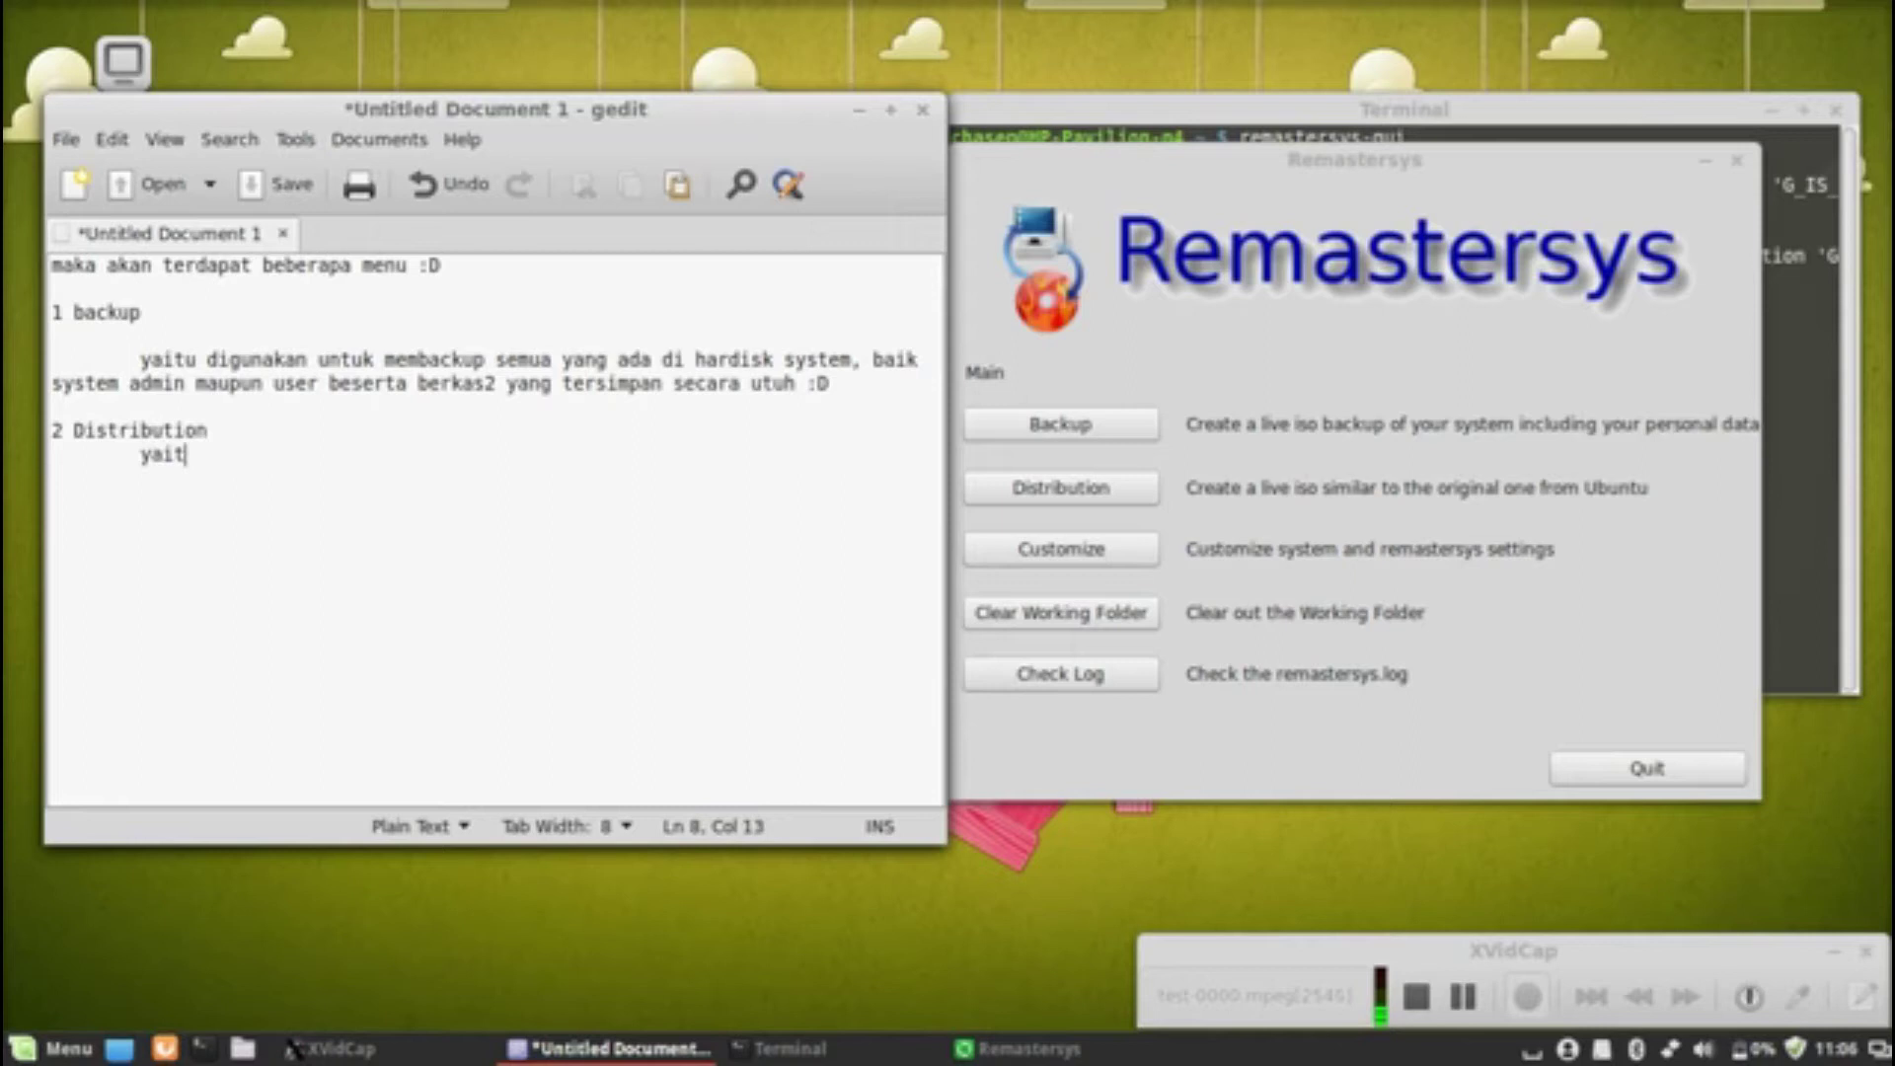
pyautogui.write('u di gunakan i')
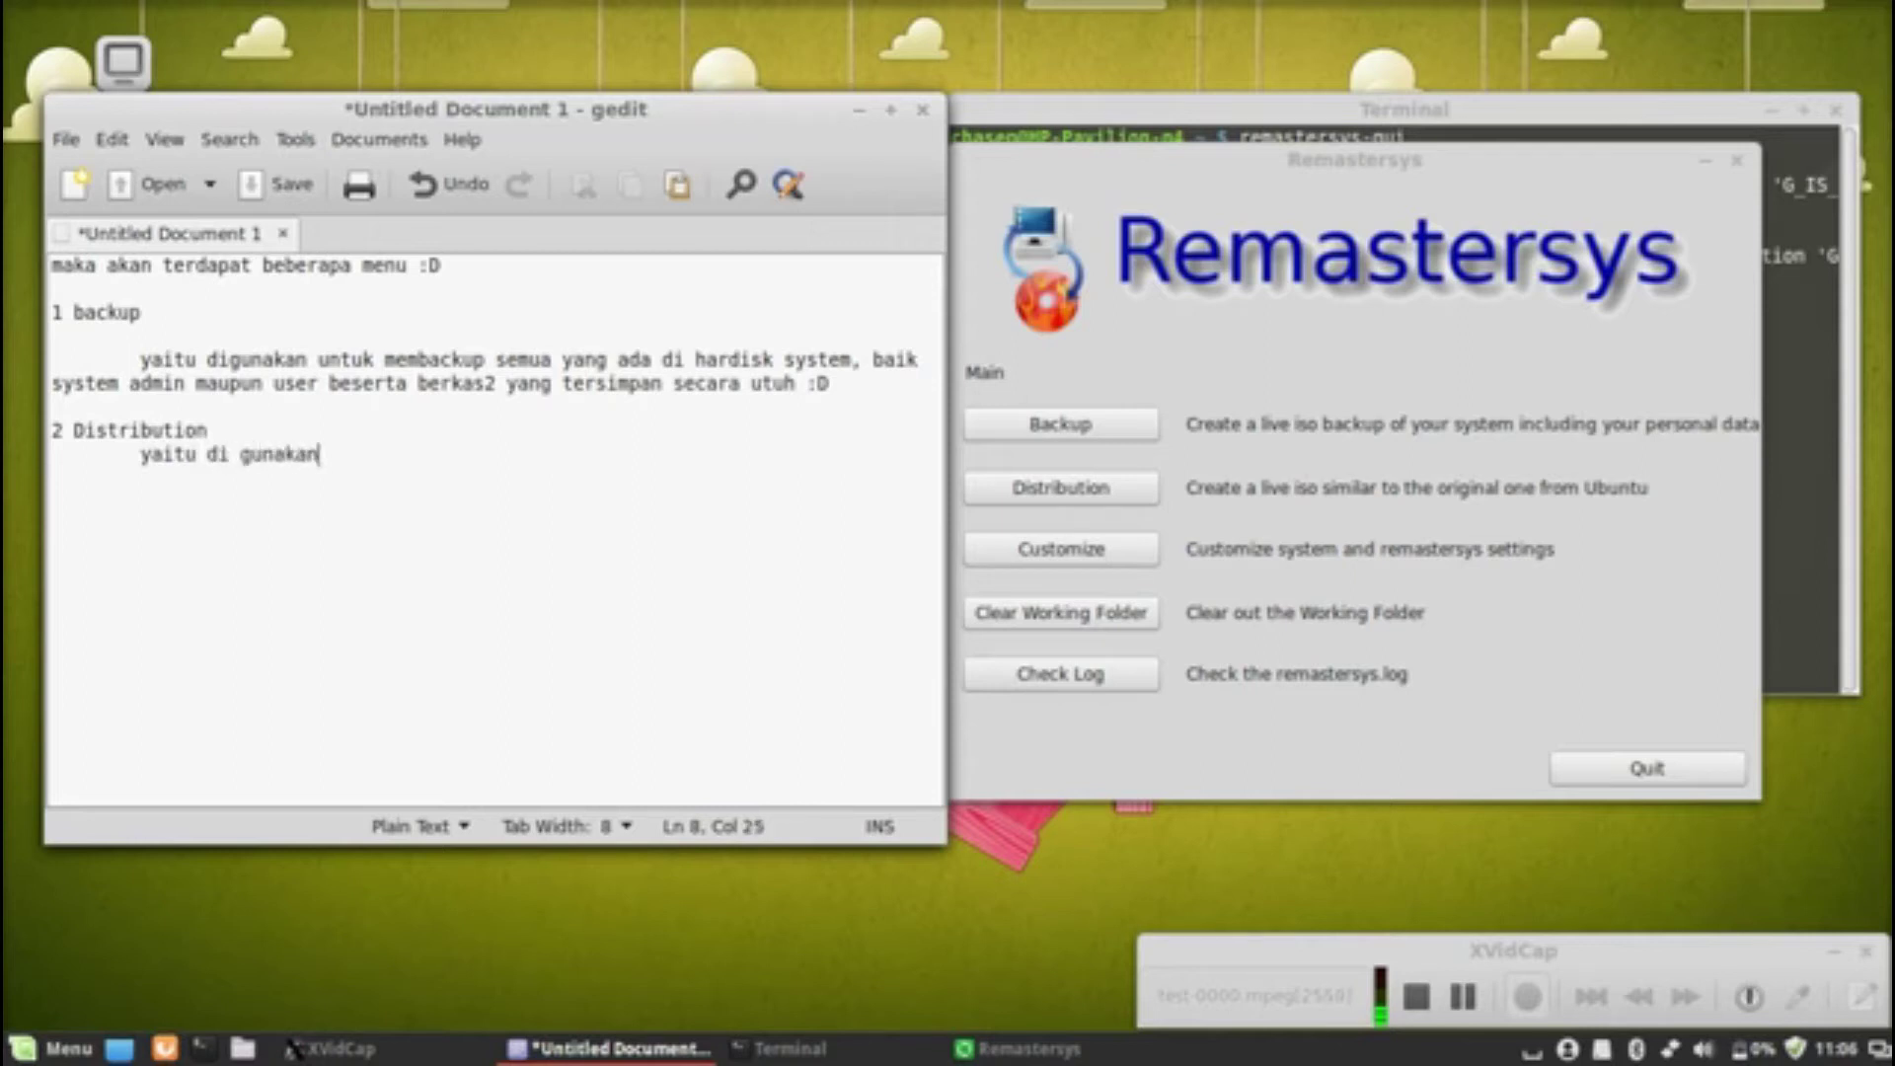
pyautogui.press('BackSpace')
pyautogui.write('untuk membuat file mentahjan')
pyautogui.press('BackSpace')
pyautogui.press('BackSpace')
pyautogui.press('BackSpace')
pyautogui.write('an, maksutny')
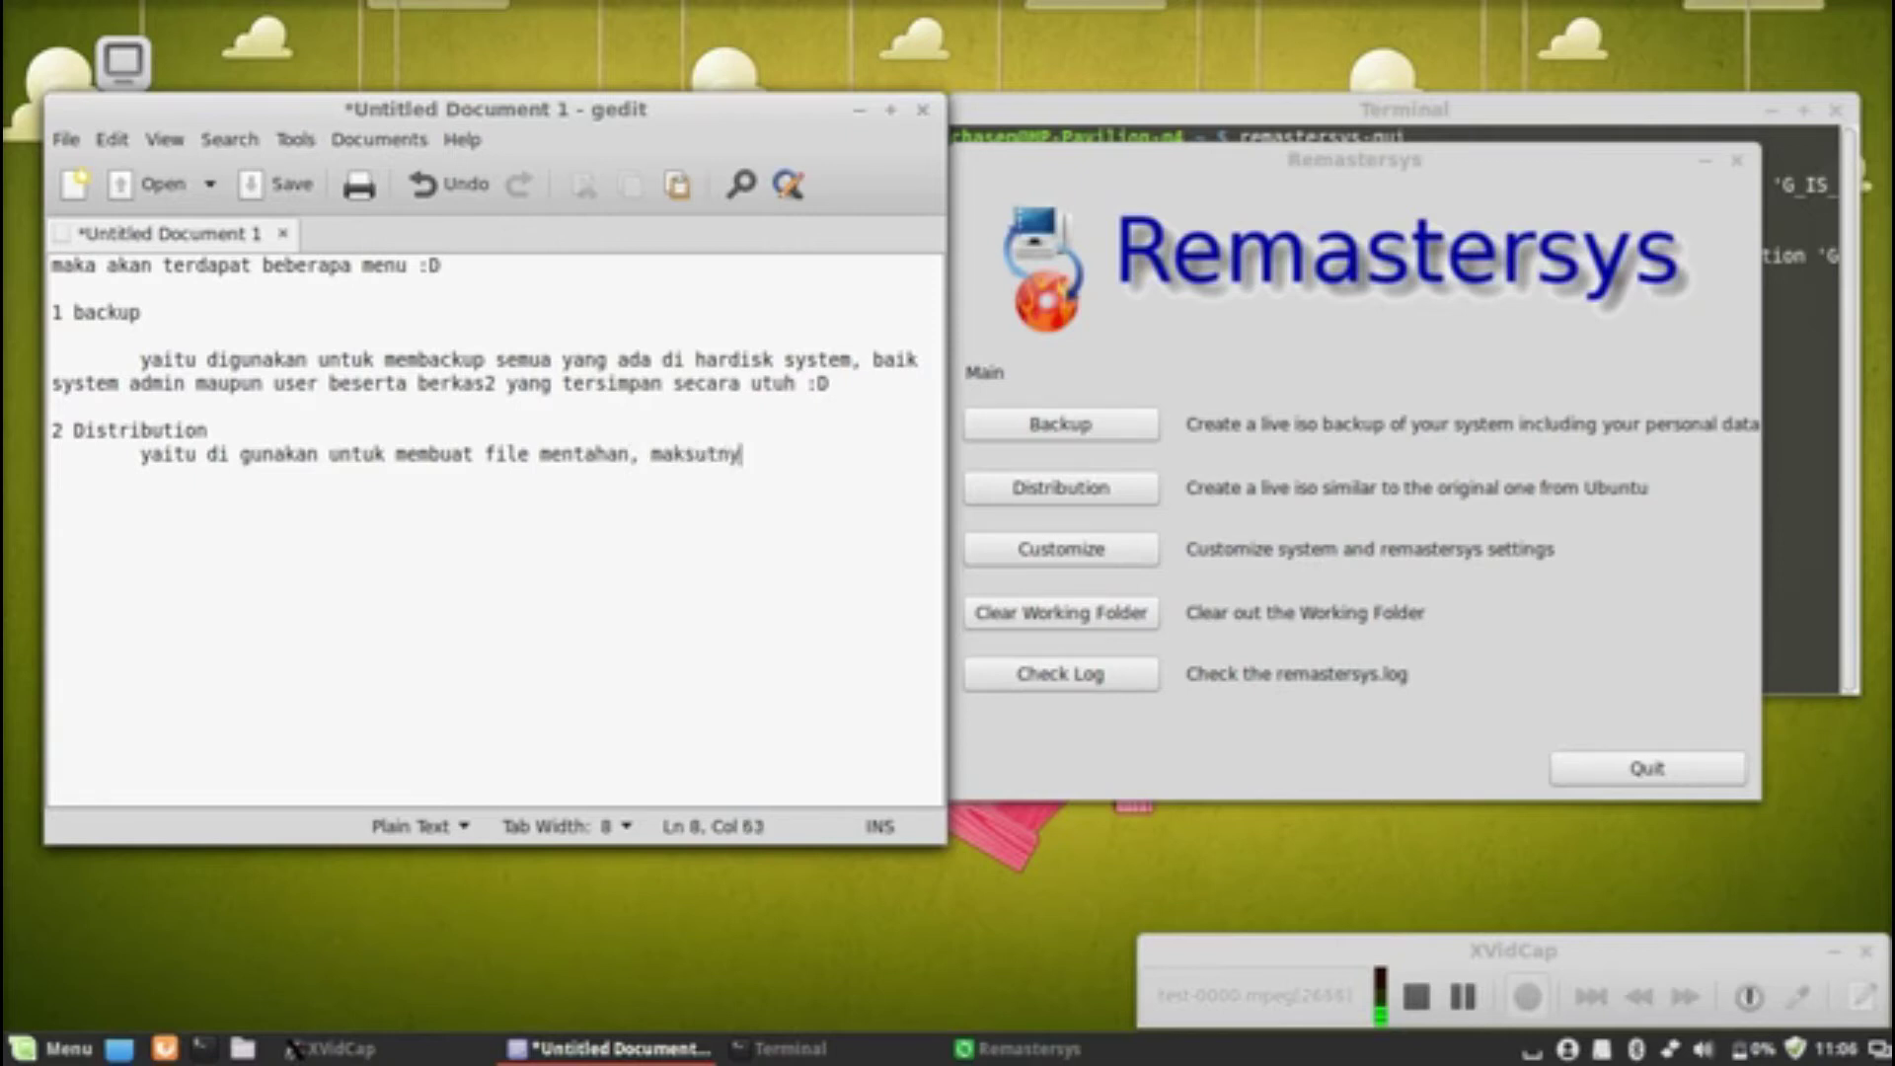
pyautogui.write('a, kita nanti')
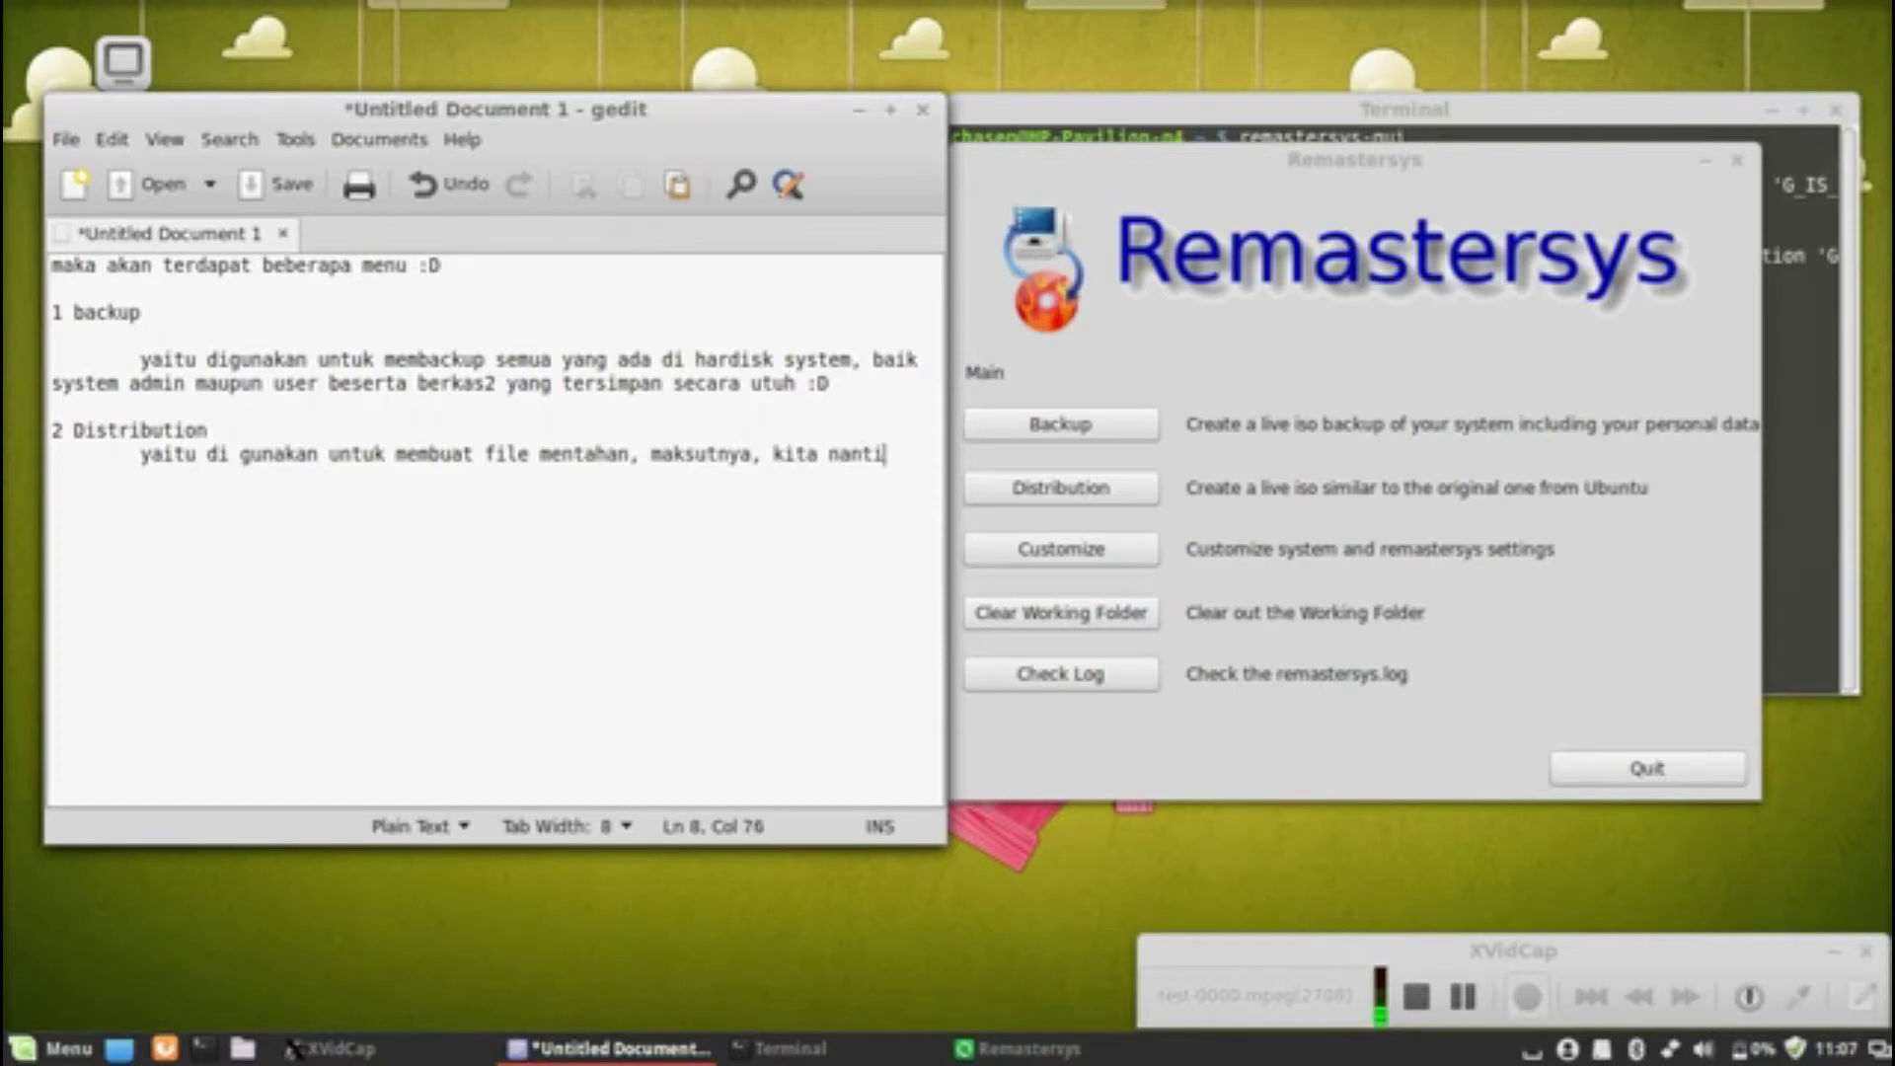
# - Complete the Distribution description with "dpat membuat sebuah distro kita sendiri yang kita edit tanpa membackup user kita :D"
pyautogui.write(' dpat membuat sebuah d')
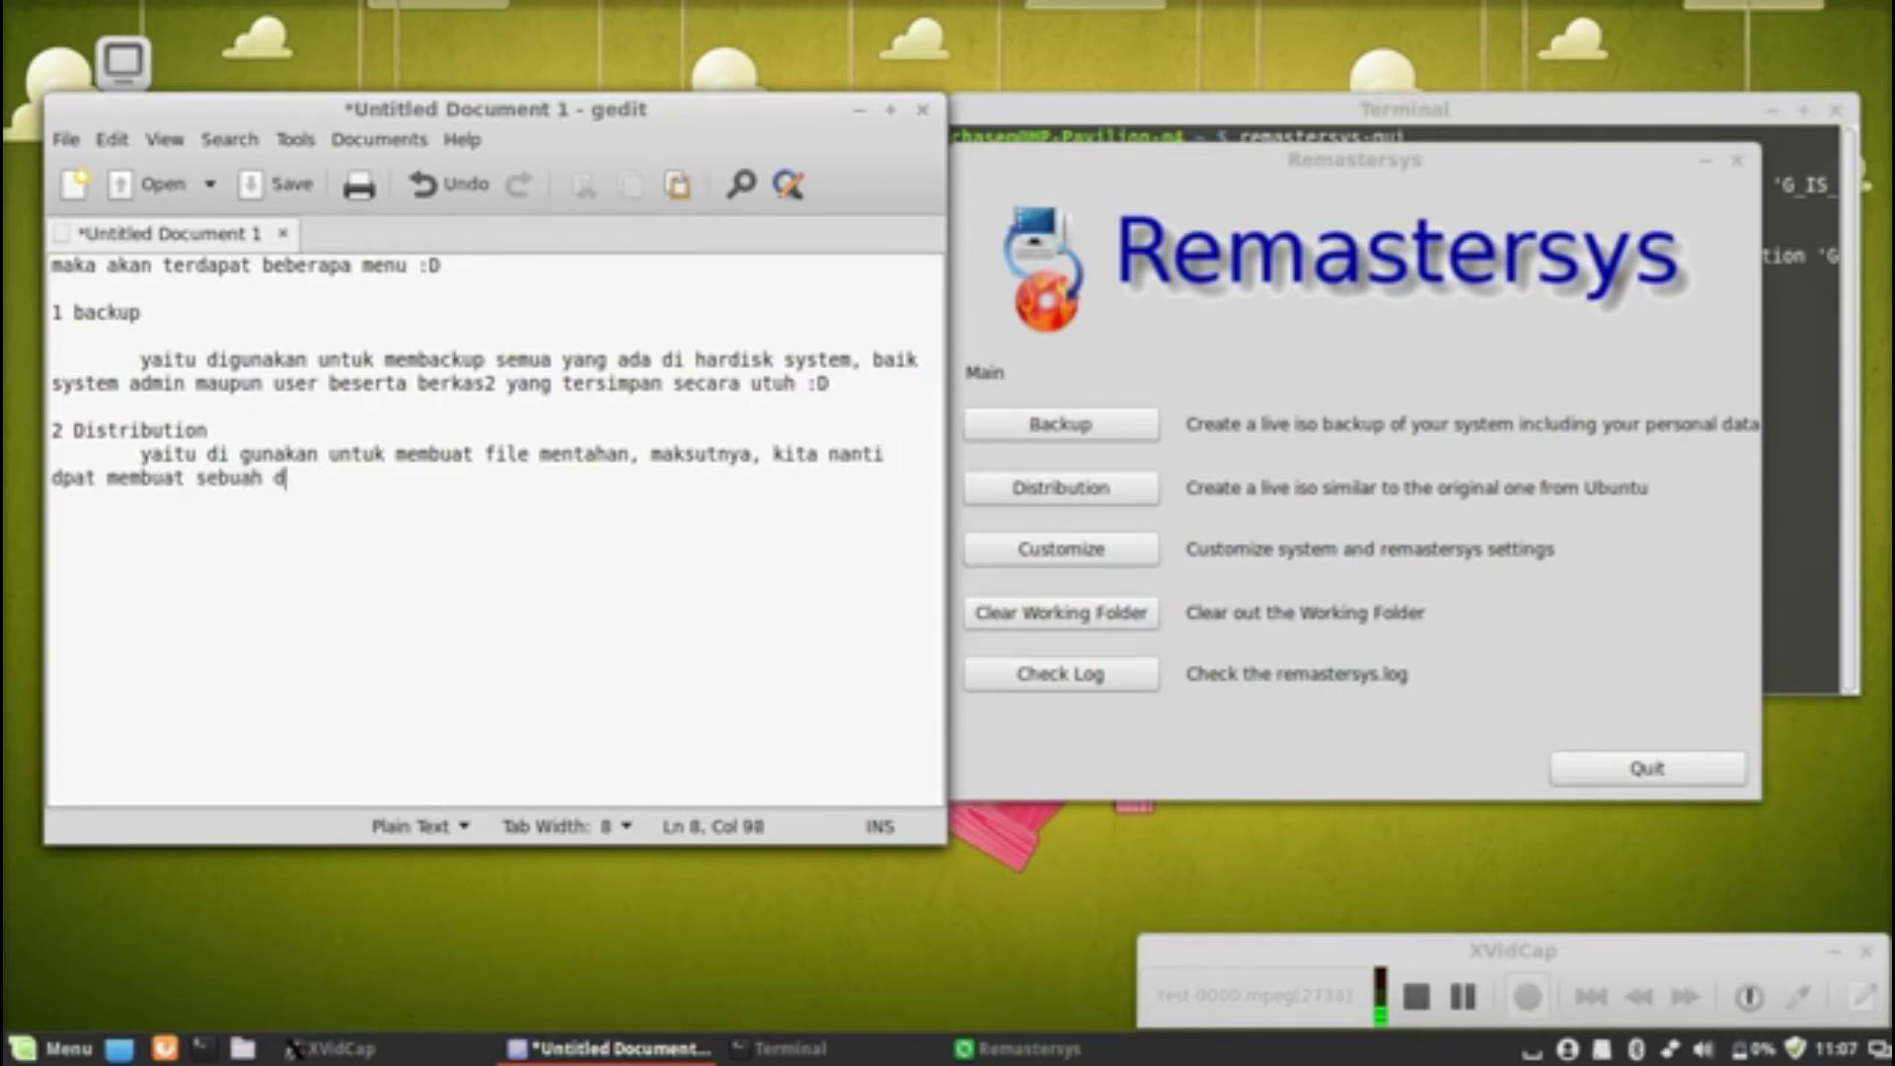
pyautogui.write('istro kita sendiri')
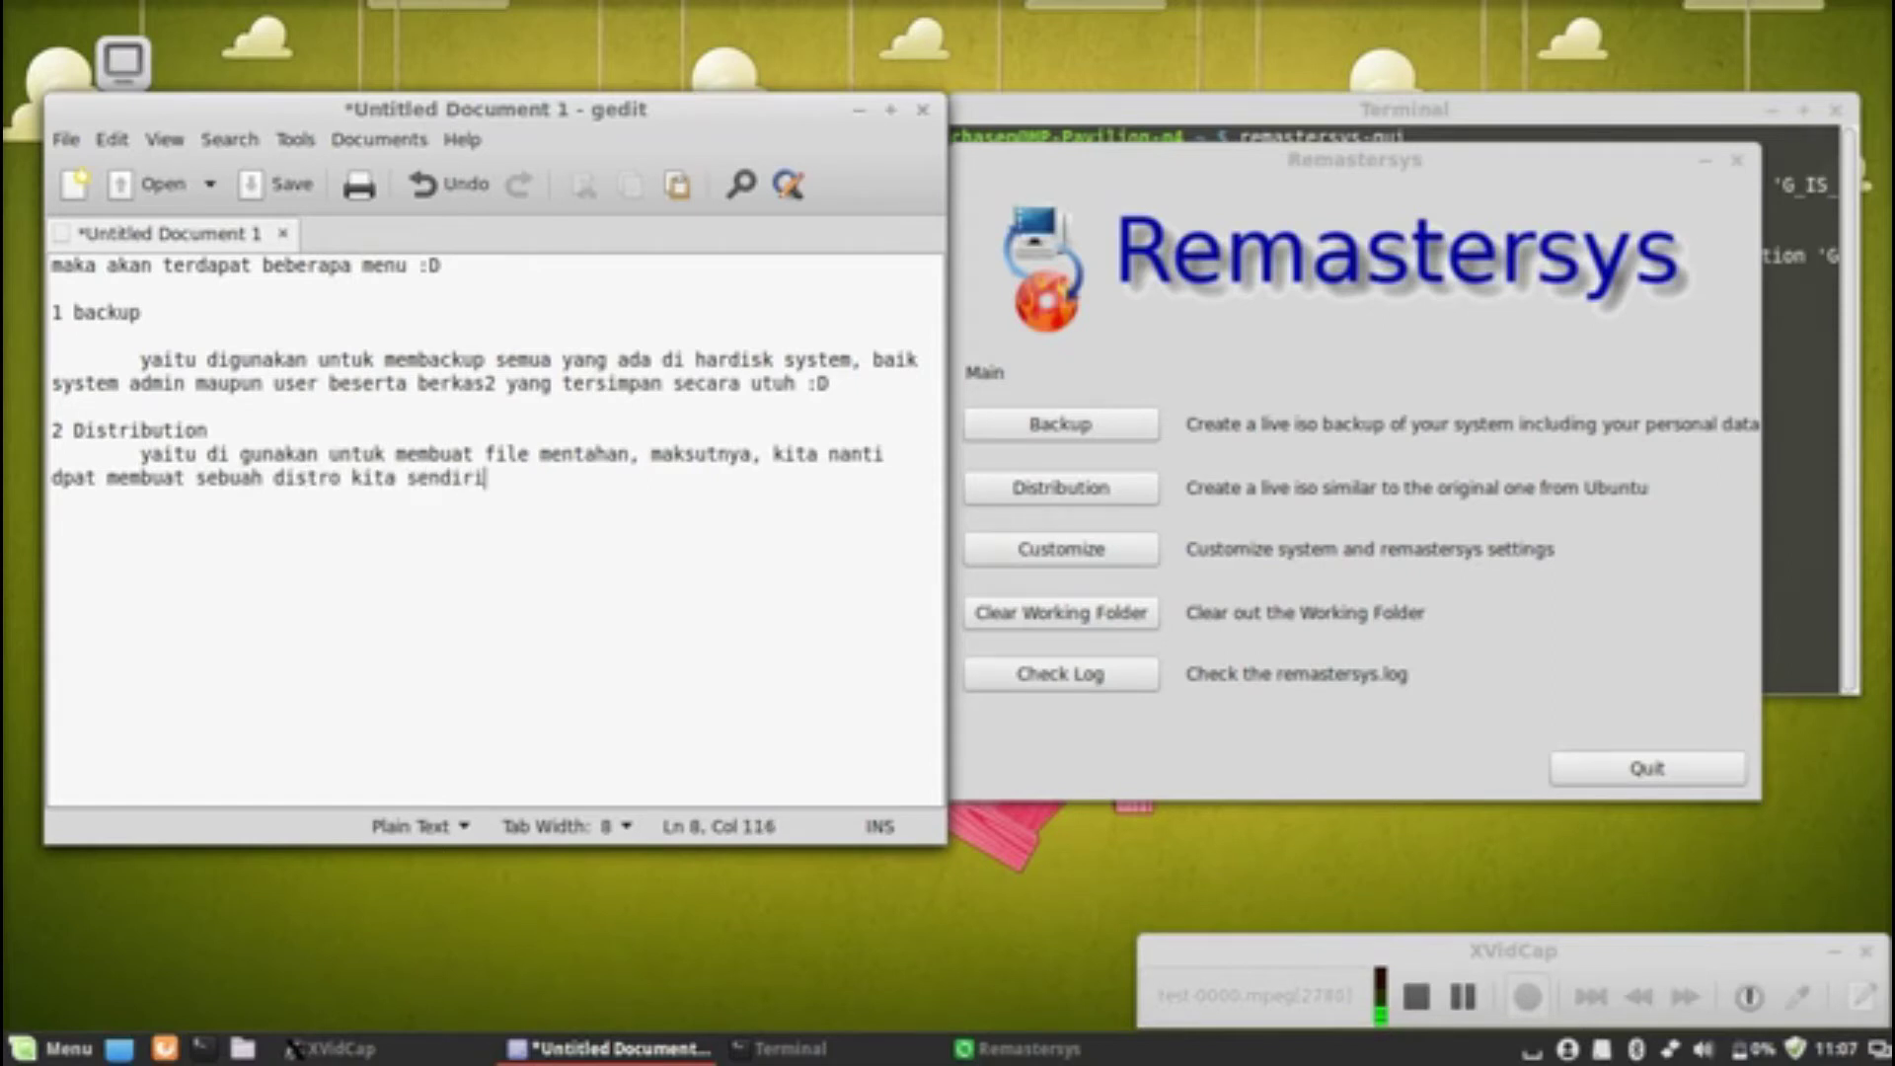
pyautogui.write(' yang kita edit ta')
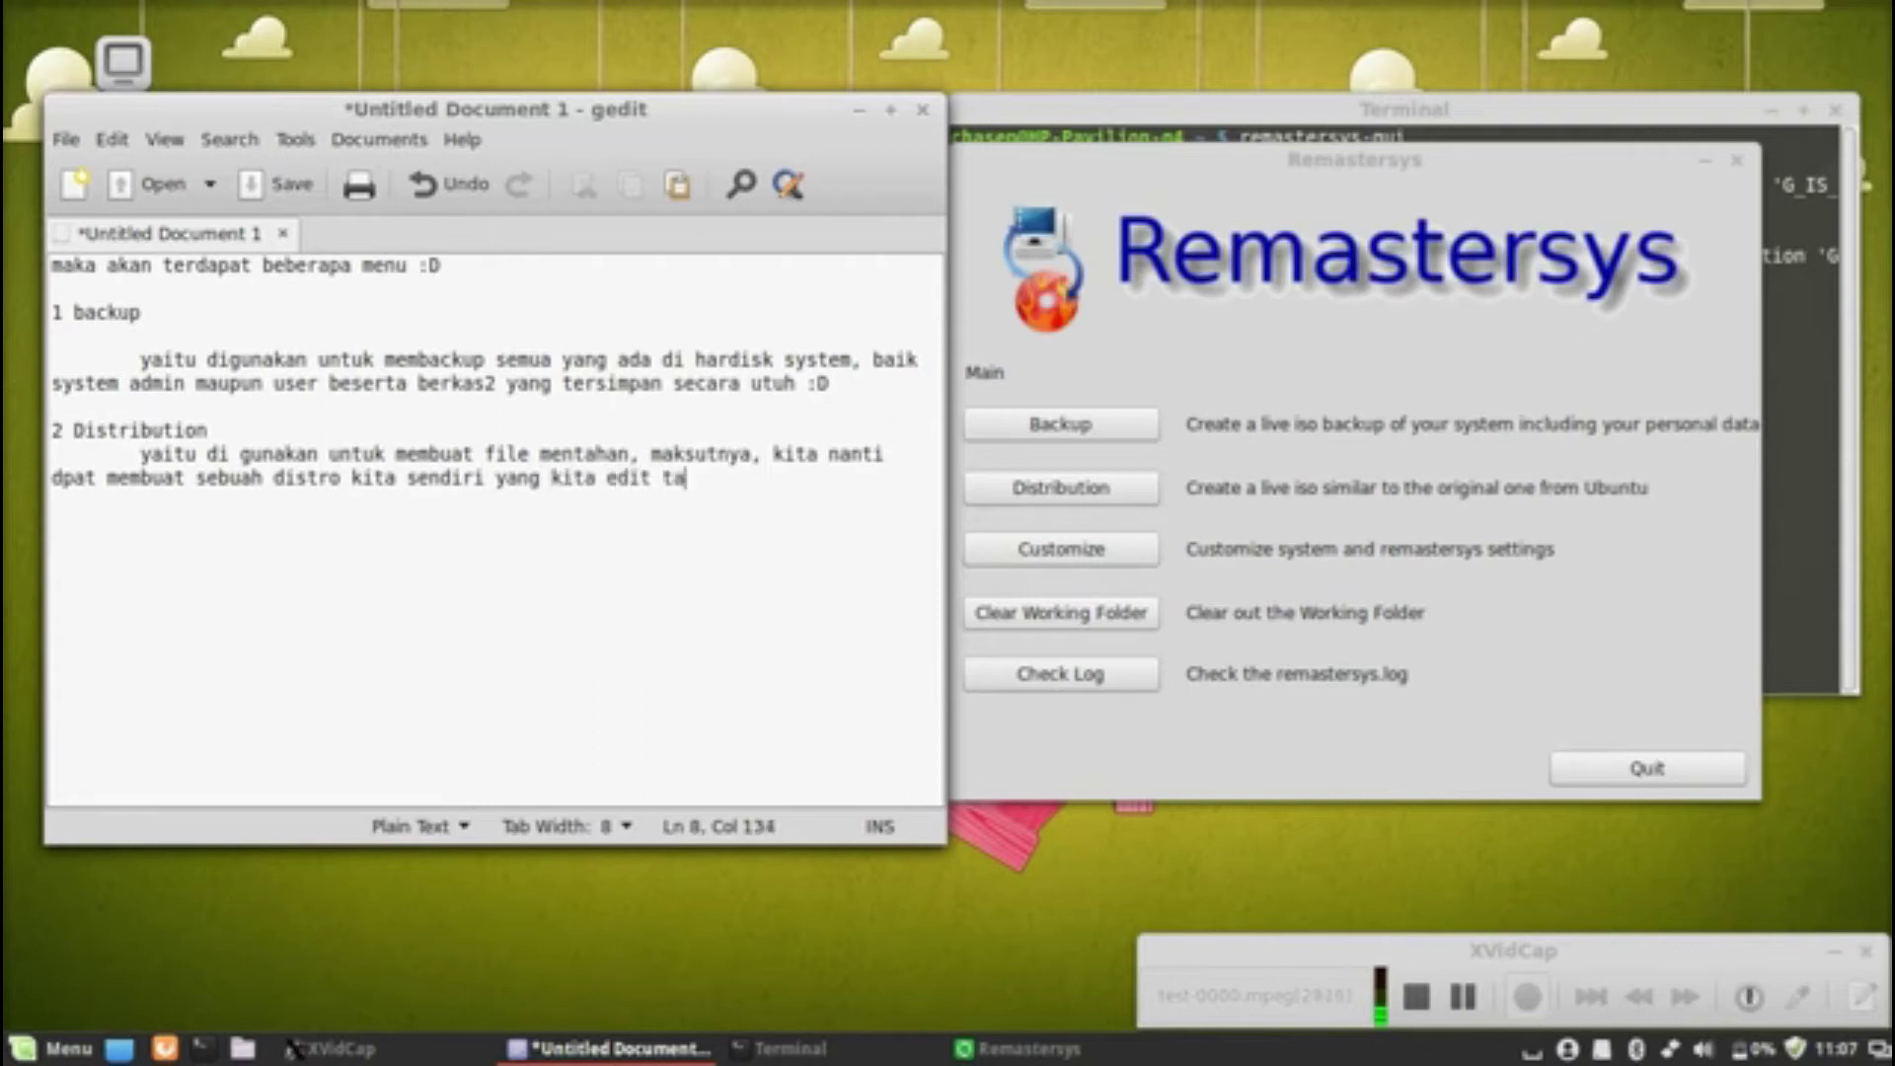
pyautogui.write('npa membackup')
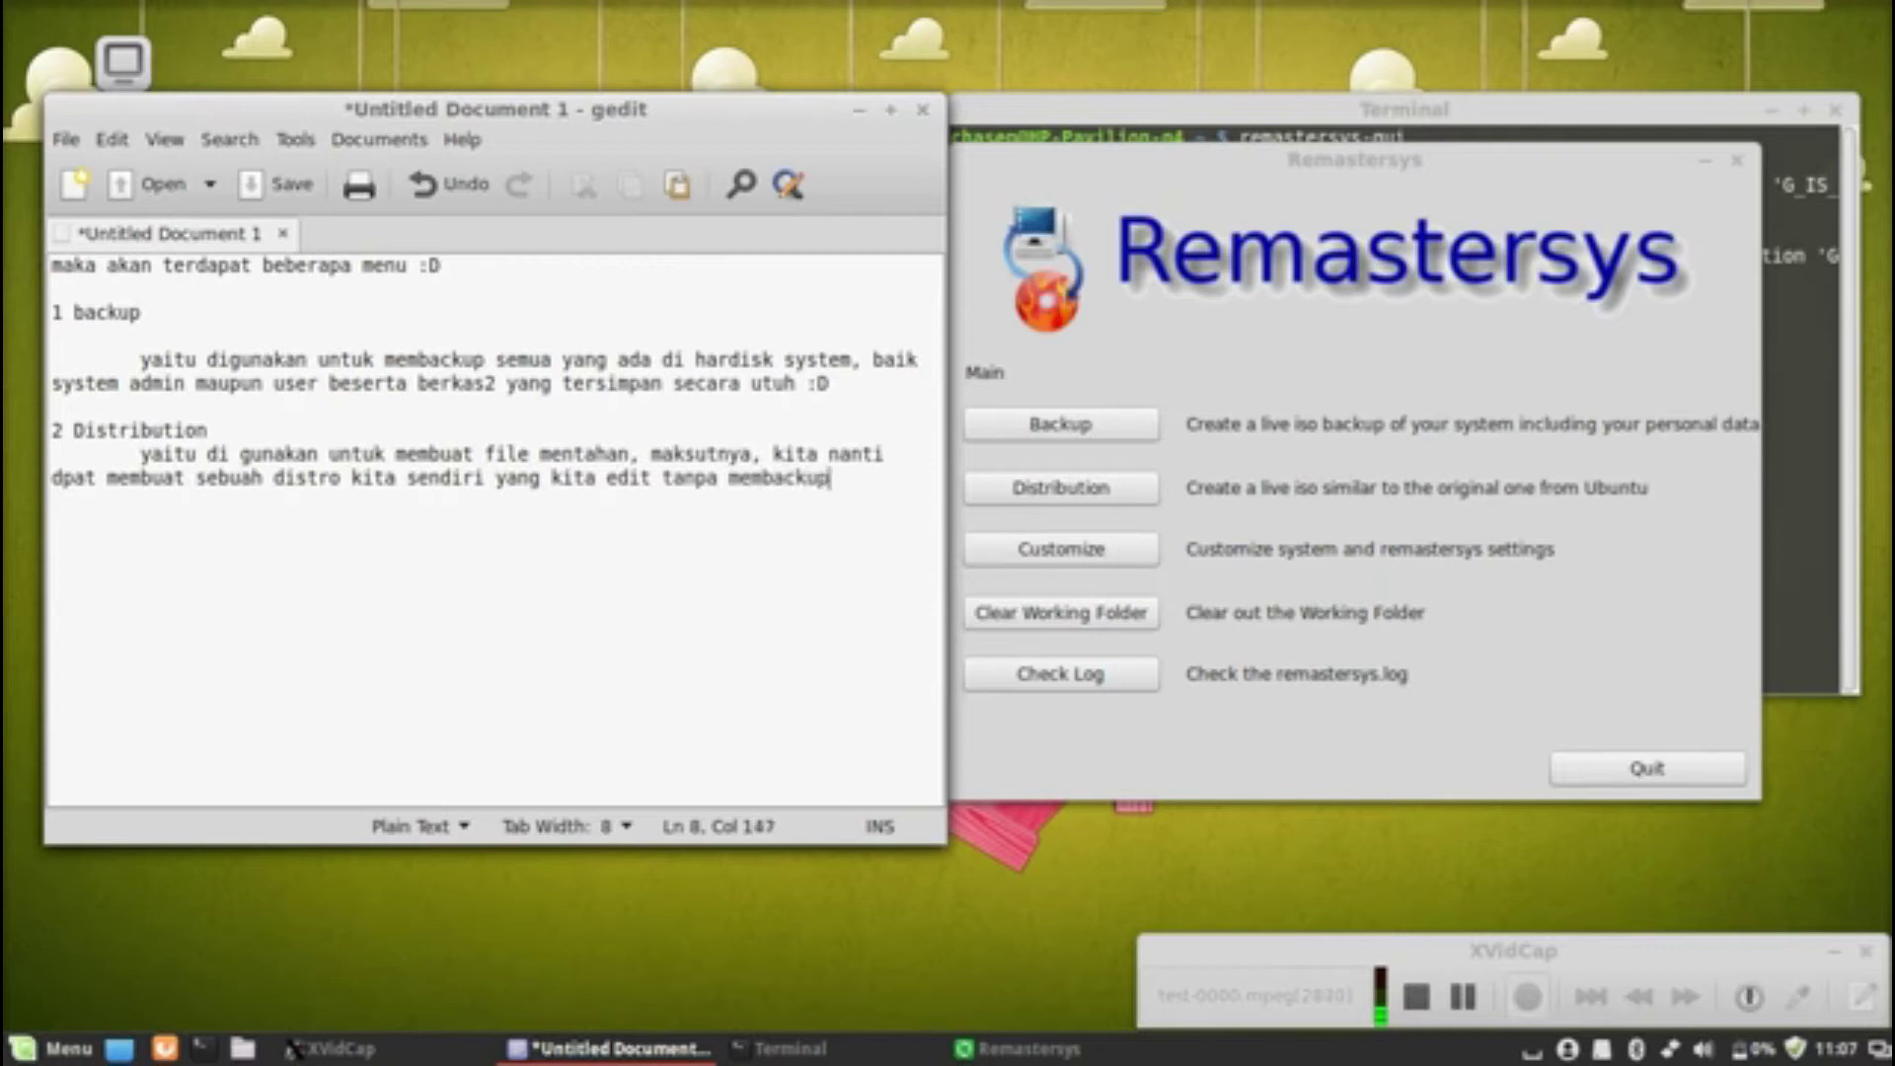
pyautogui.write(' user kita :D')
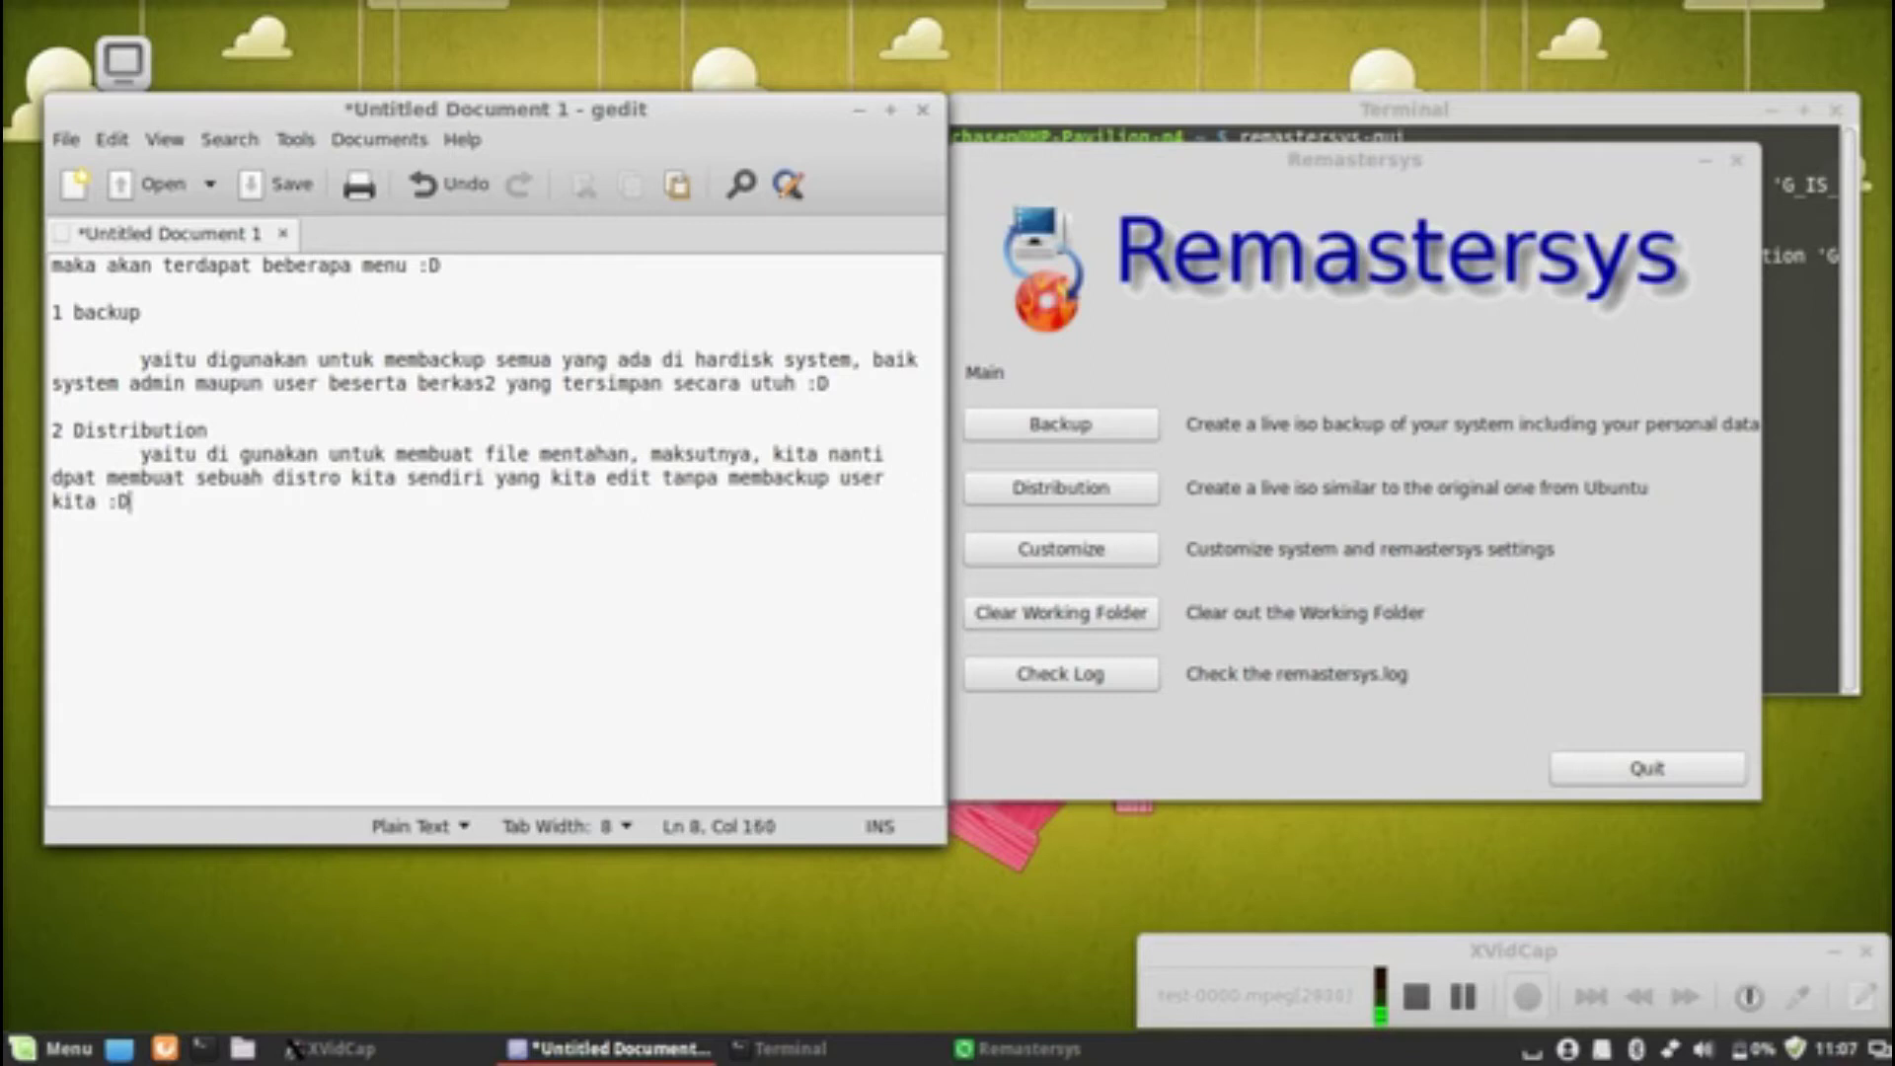
# - Add the heading "3 customize" below the Distribution section, separated by a blank line
pyautogui.press('Return')
pyautogui.press('Return')
pyautogui.write('3 cust')
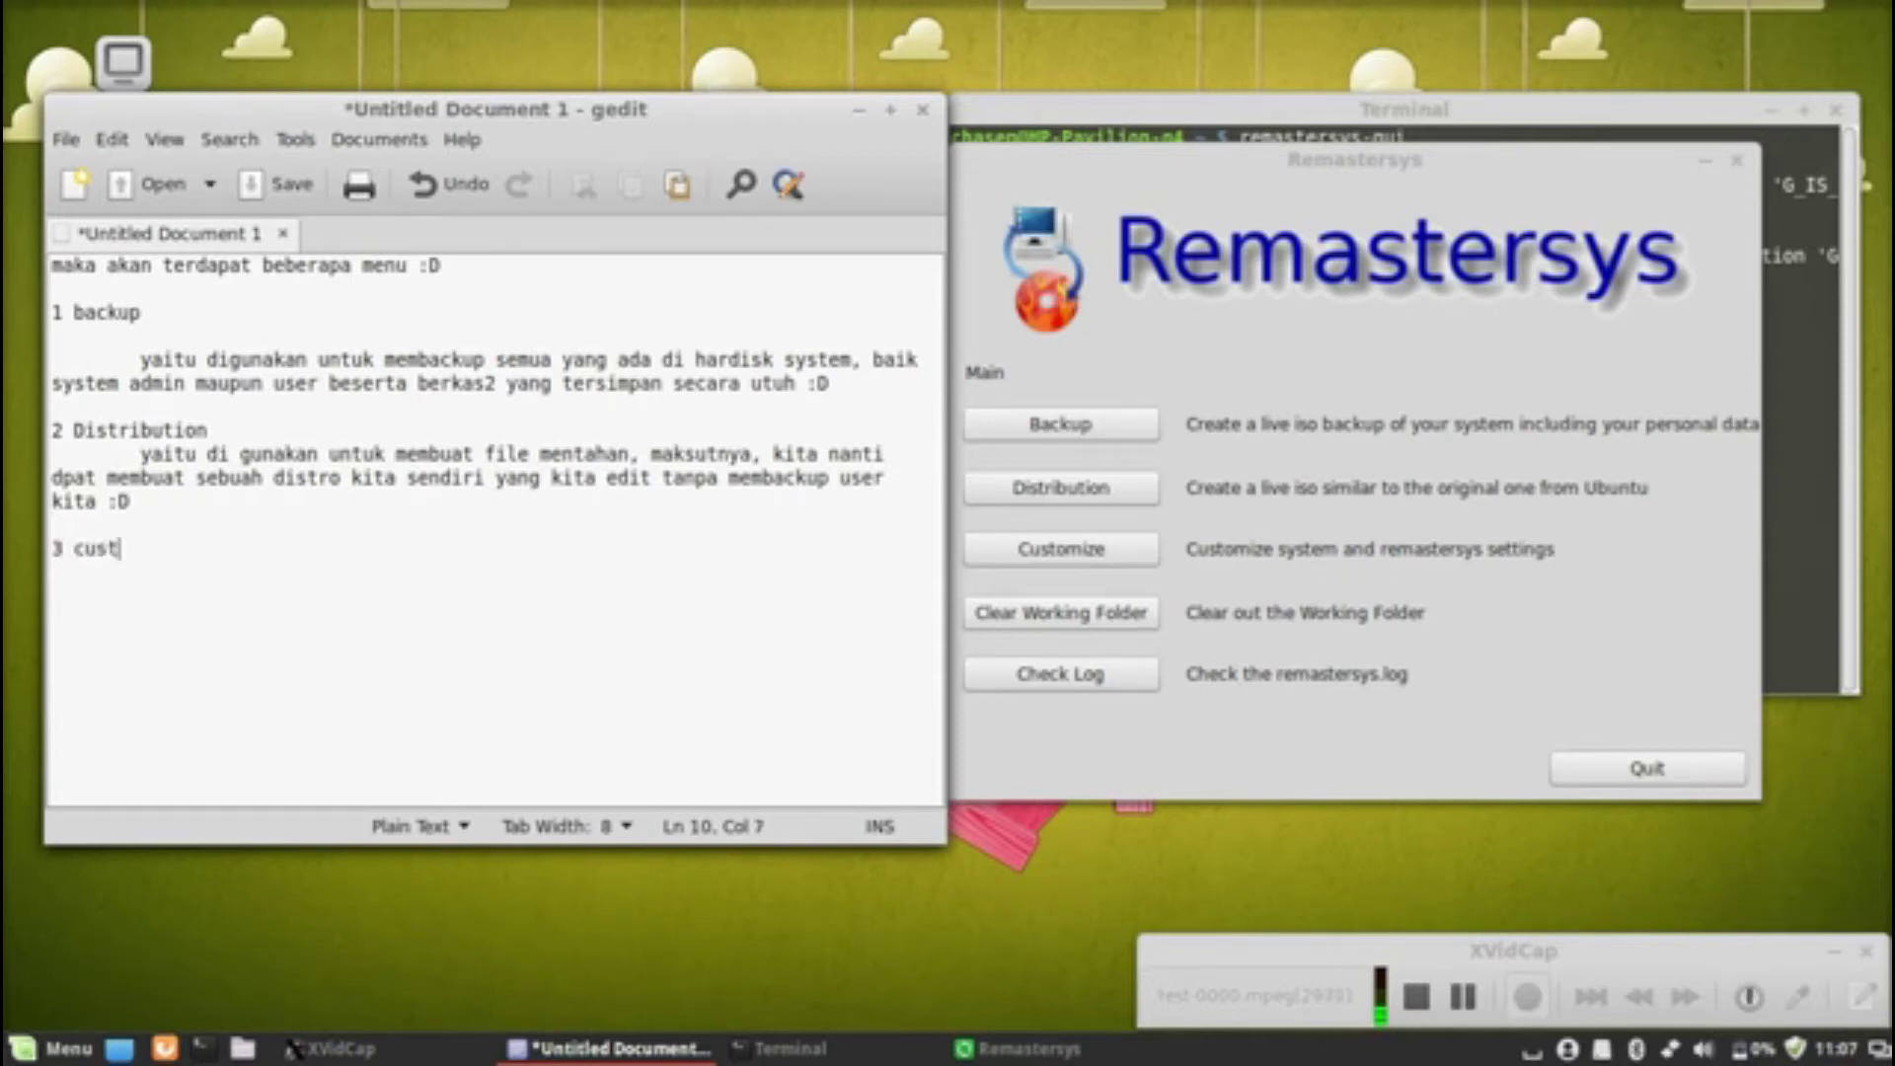
pyautogui.write('omi')
pyautogui.press('BackSpace')
pyautogui.write('omize, ini adal')
pyautogui.press('BackSpace')
pyautogui.press('BackSpace')
pyautogui.press('BackSpace')
pyautogui.press('BackSpace')
pyautogui.press('BackSpace')
pyautogui.press('BackSpace')
pyautogui.press('BackSpace')
pyautogui.press('BackSpace')
pyautogui.press('BackSpace')
pyautogui.press('BackSpace')
# - Under the customize heading, add the indented text "yaitu digunakan mengcustom system yang akan kita buat nanti, jadi"
pyautogui.press('Return')
pyautogui.press('Tab')
pyautogui.write('u')
pyautogui.press('BackSpace')
pyautogui.write('yai')
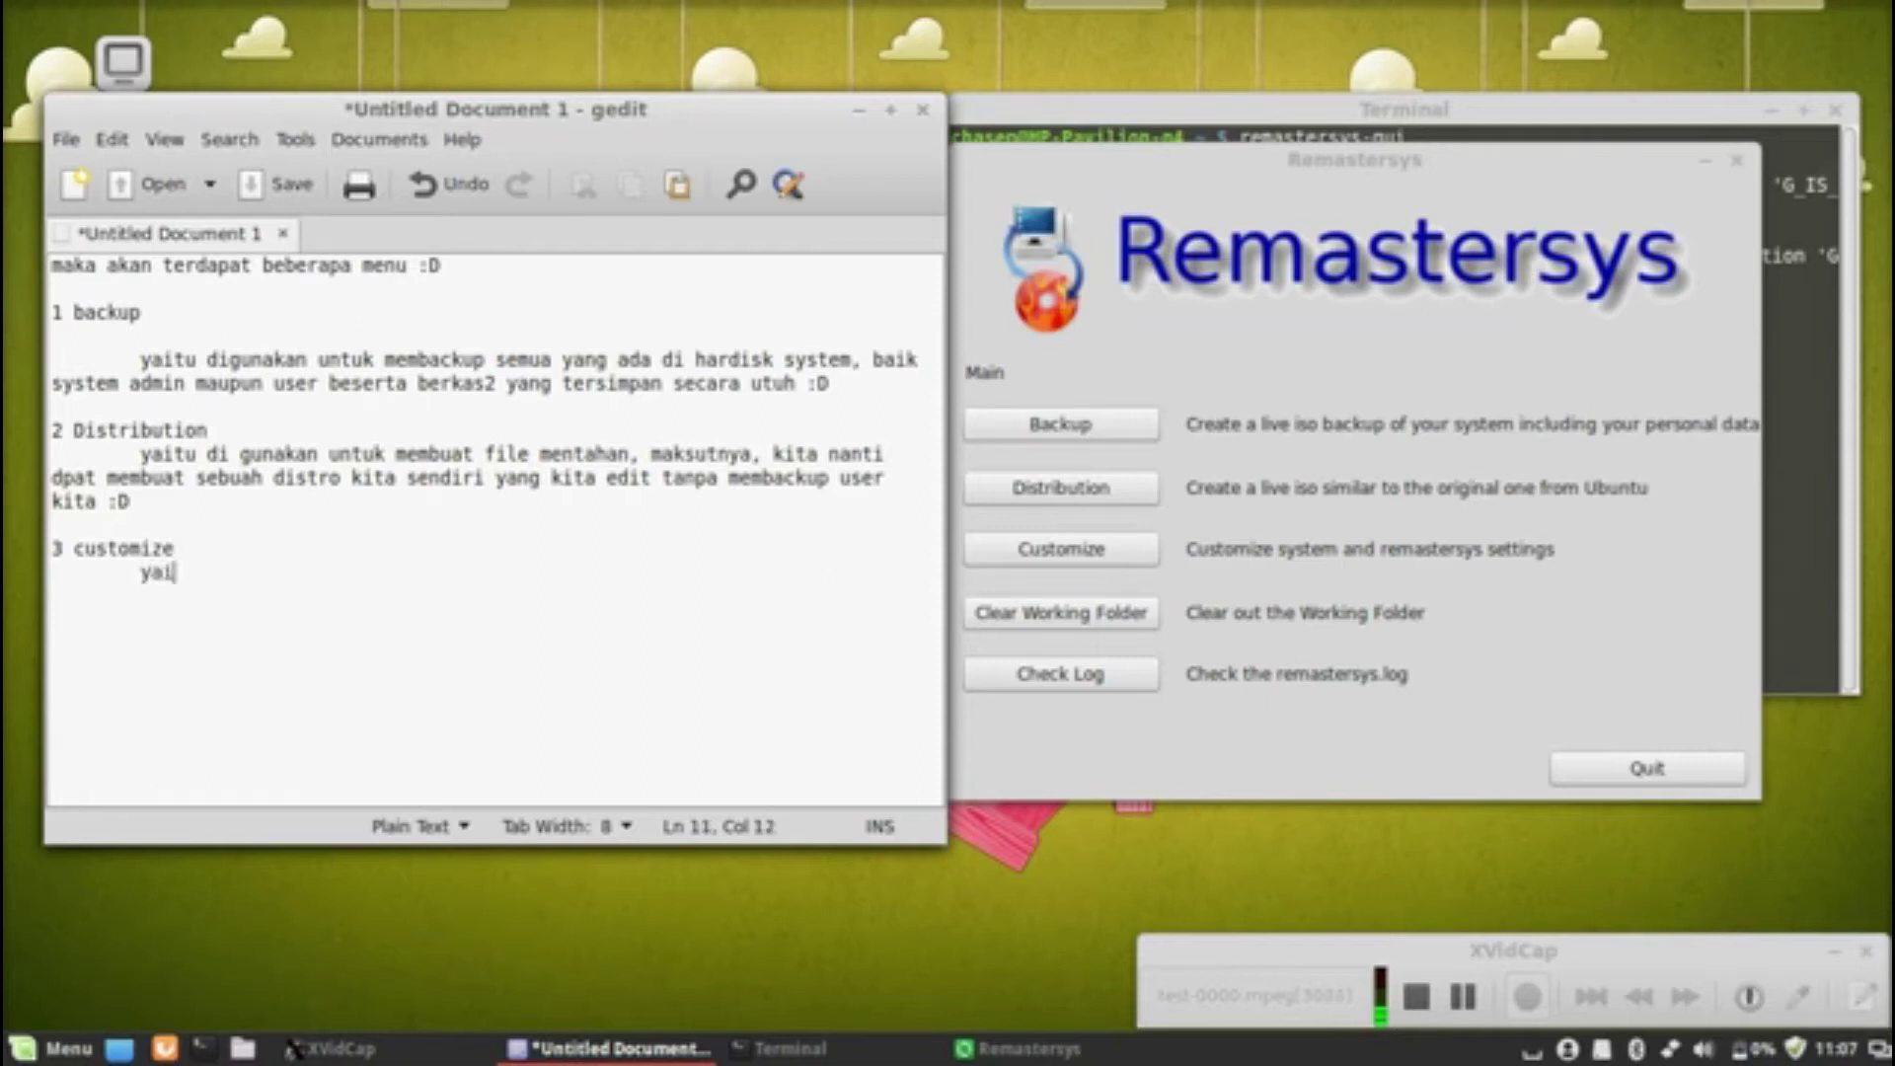
pyautogui.write('tu digunakan meng')
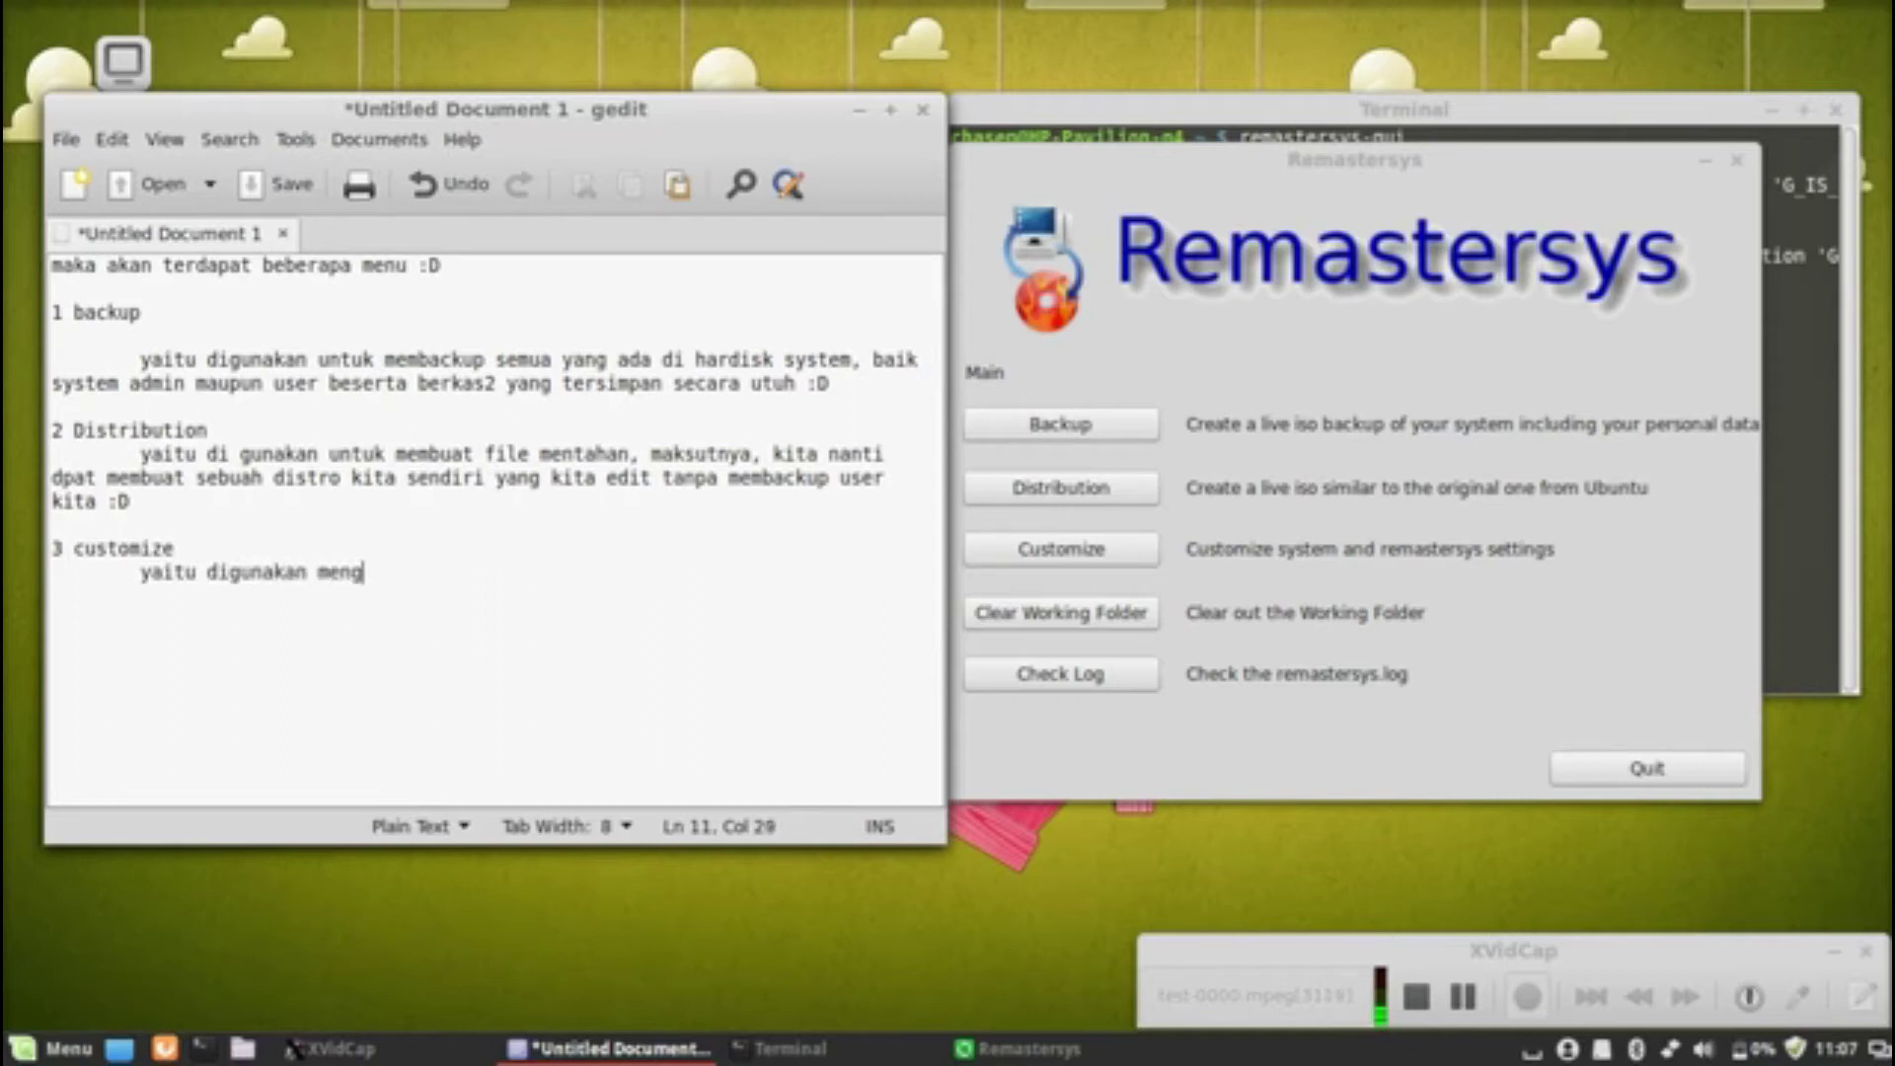
pyautogui.write('customize')
pyautogui.press('BackSpace')
pyautogui.press('BackSpace')
pyautogui.press('BackSpace')
pyautogui.write('system ya')
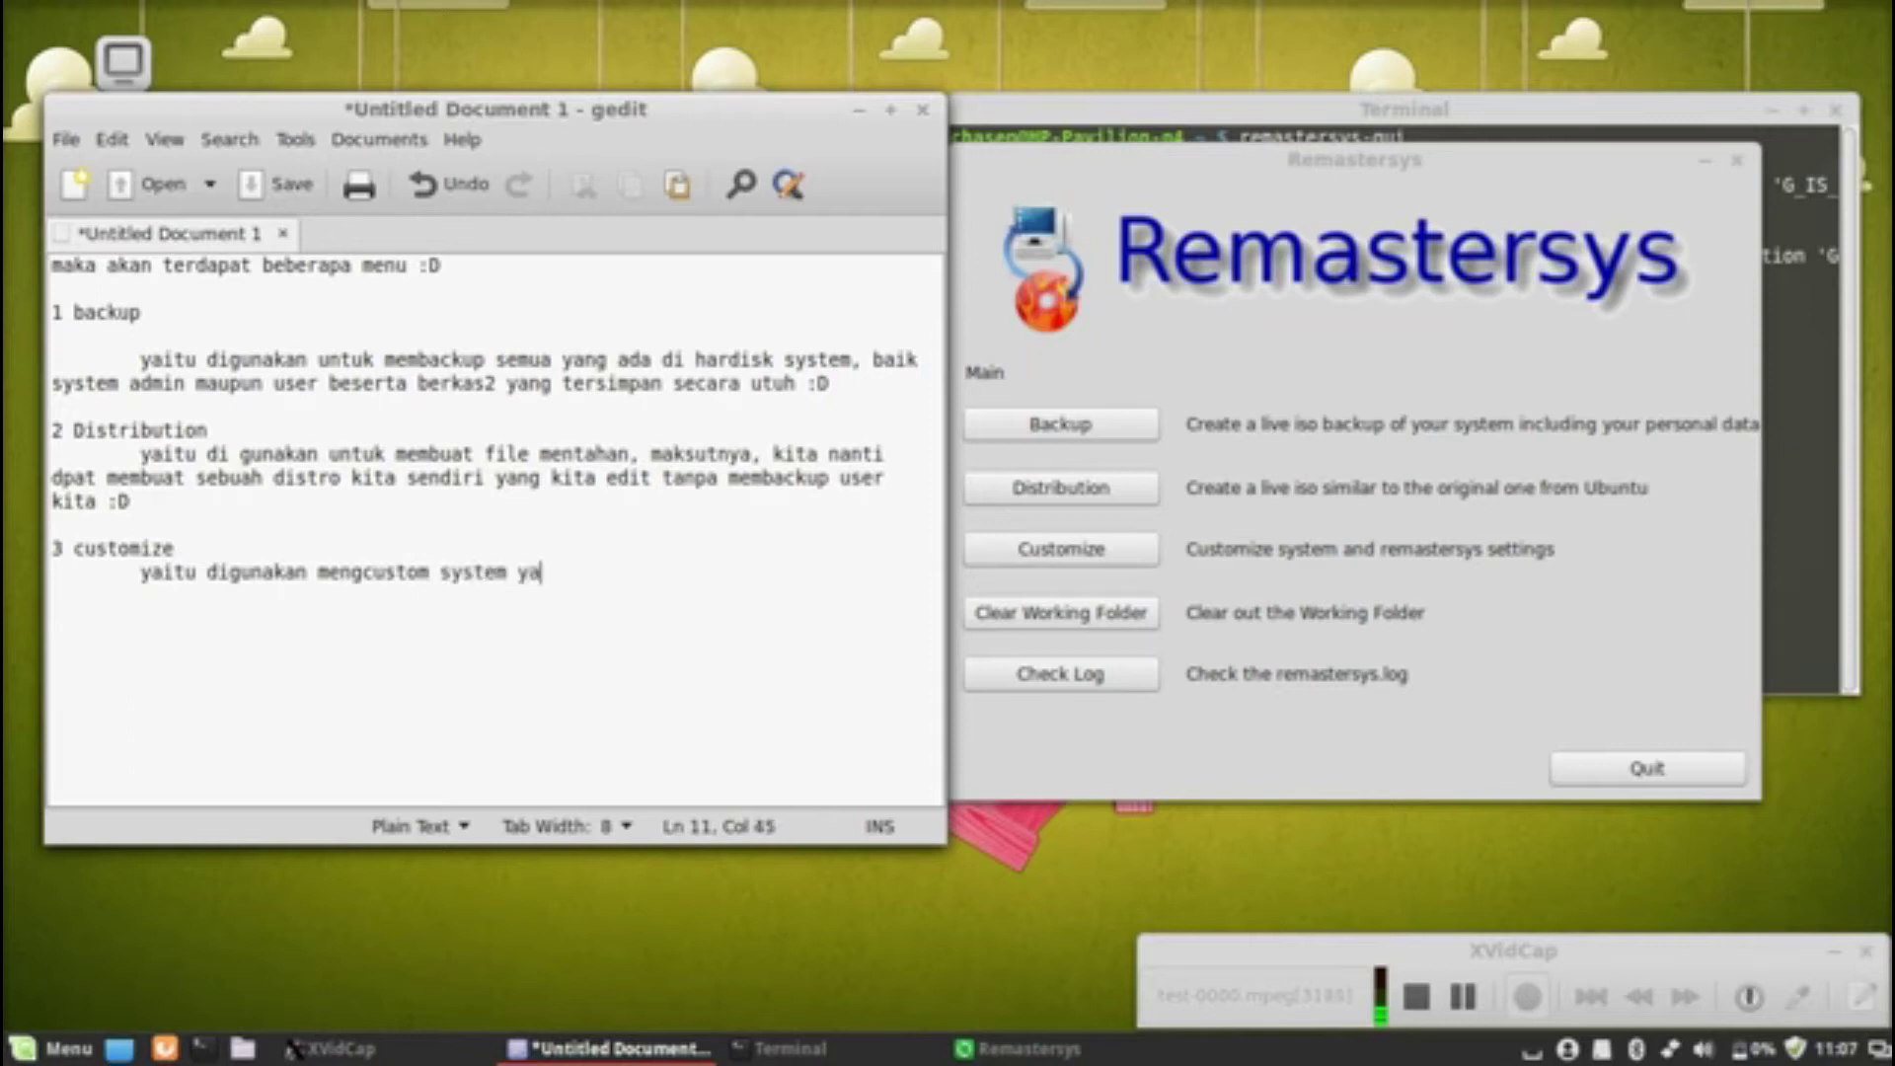
pyautogui.write('ng akan kit')
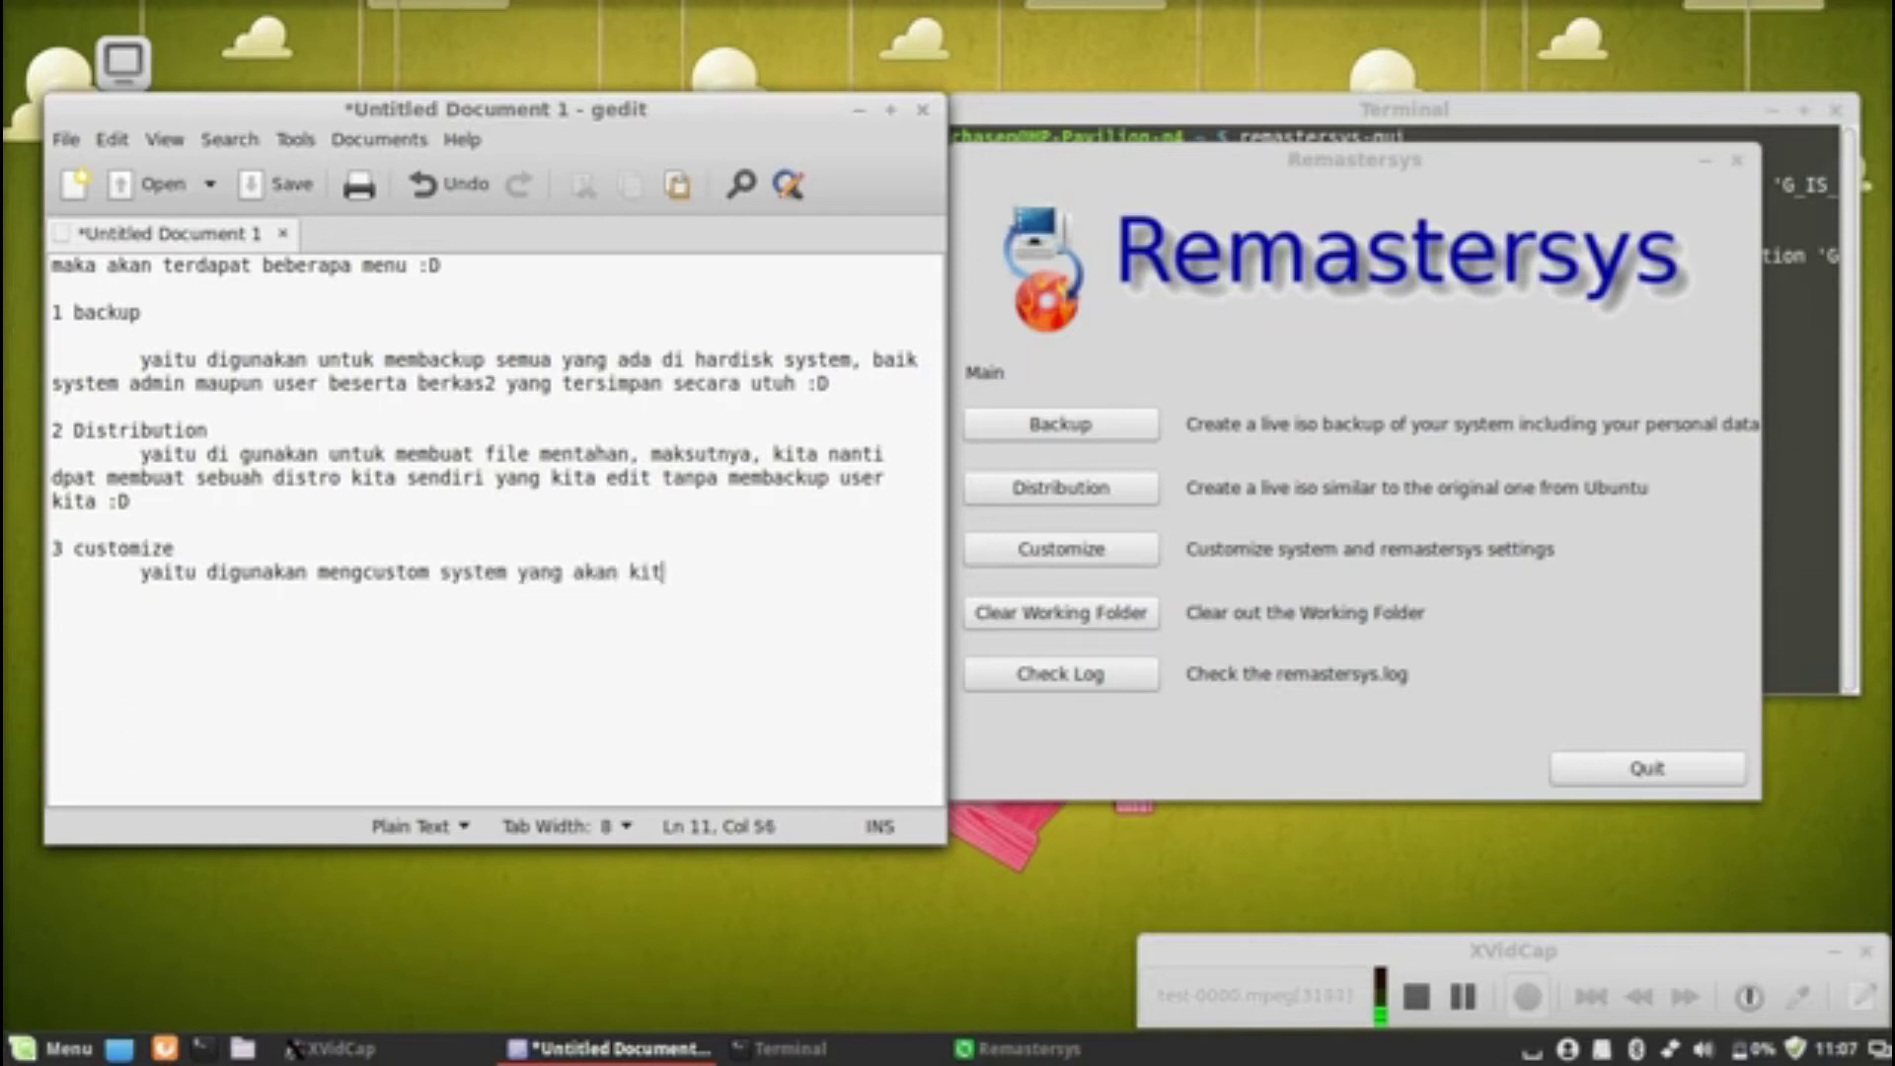
pyautogui.write('a buat nanti.')
pyautogui.press('BackSpace')
pyautogui.write(', jadio')
pyautogui.press('BackSpace')
# - Continue the customize description with "jika kita membuat configurasi maka sebetulnya system masih tetap saama"
pyautogui.write('jika kita')
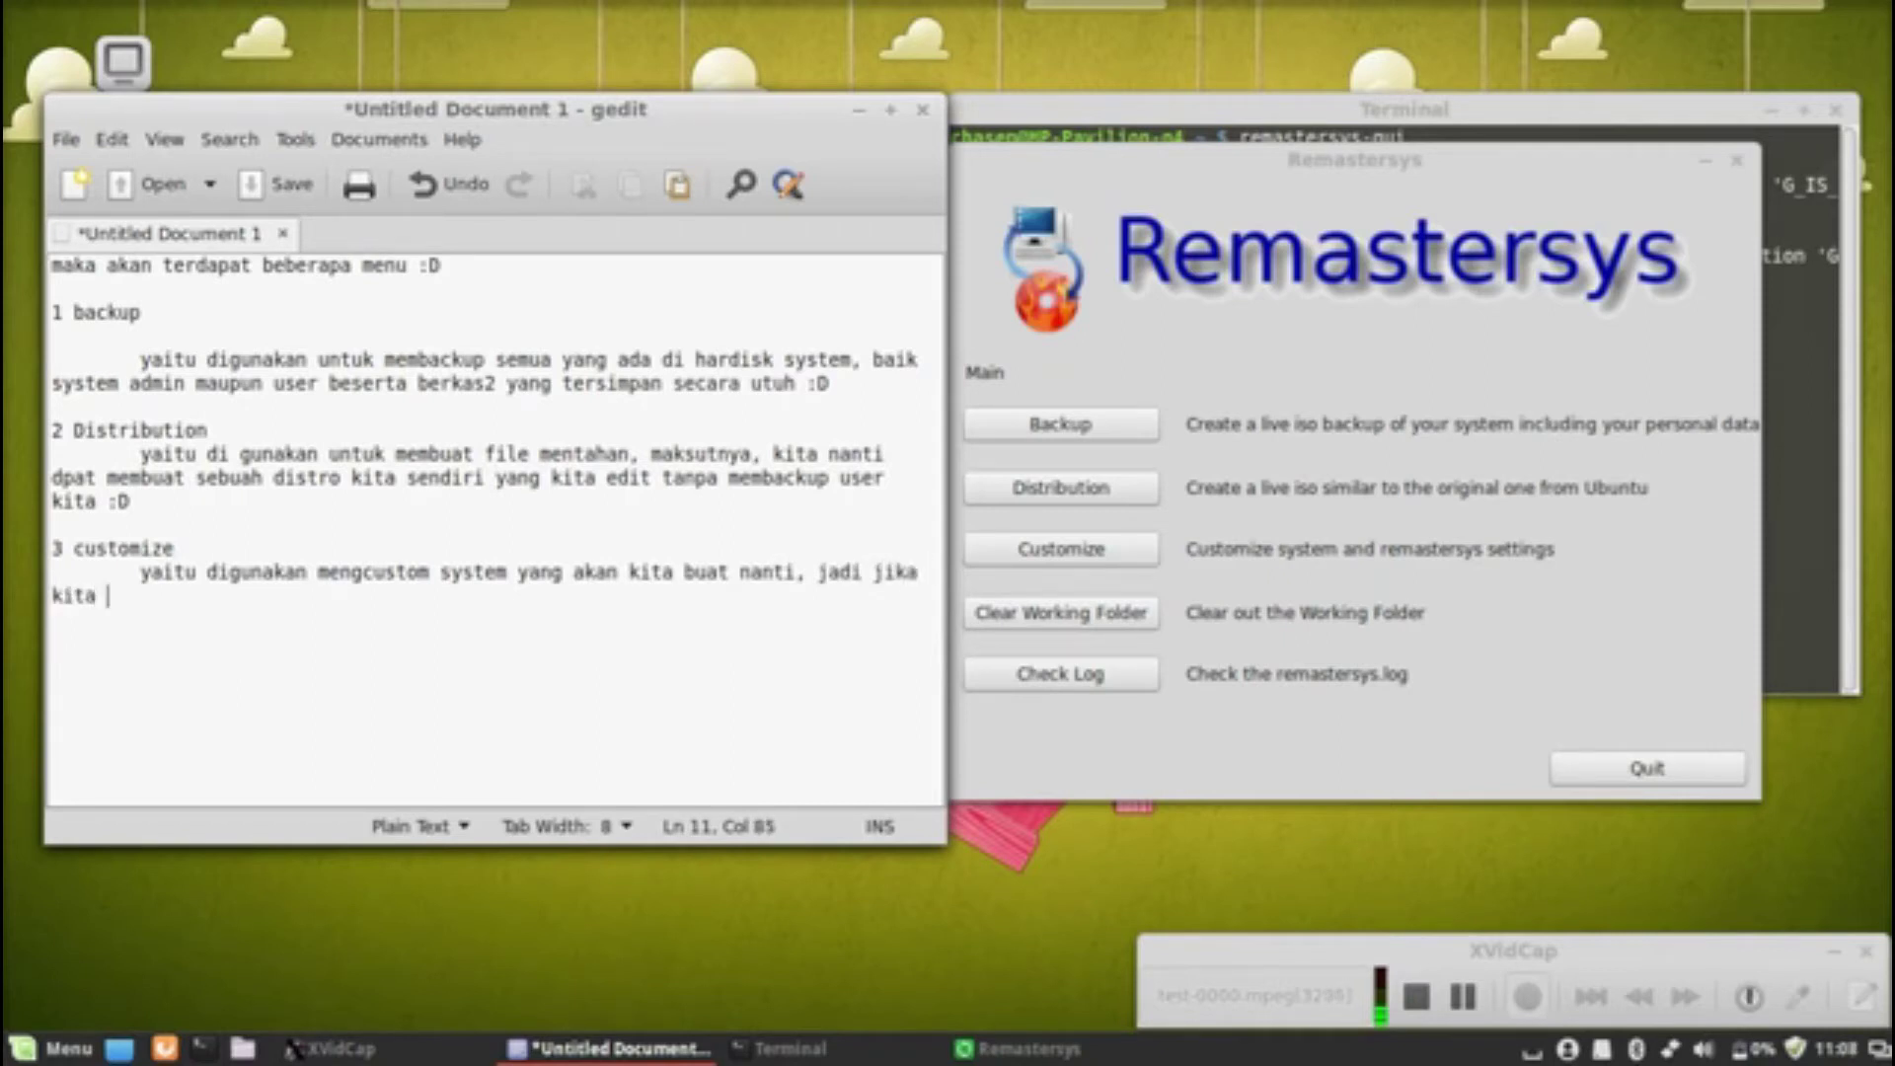
pyautogui.write(' membuat conf')
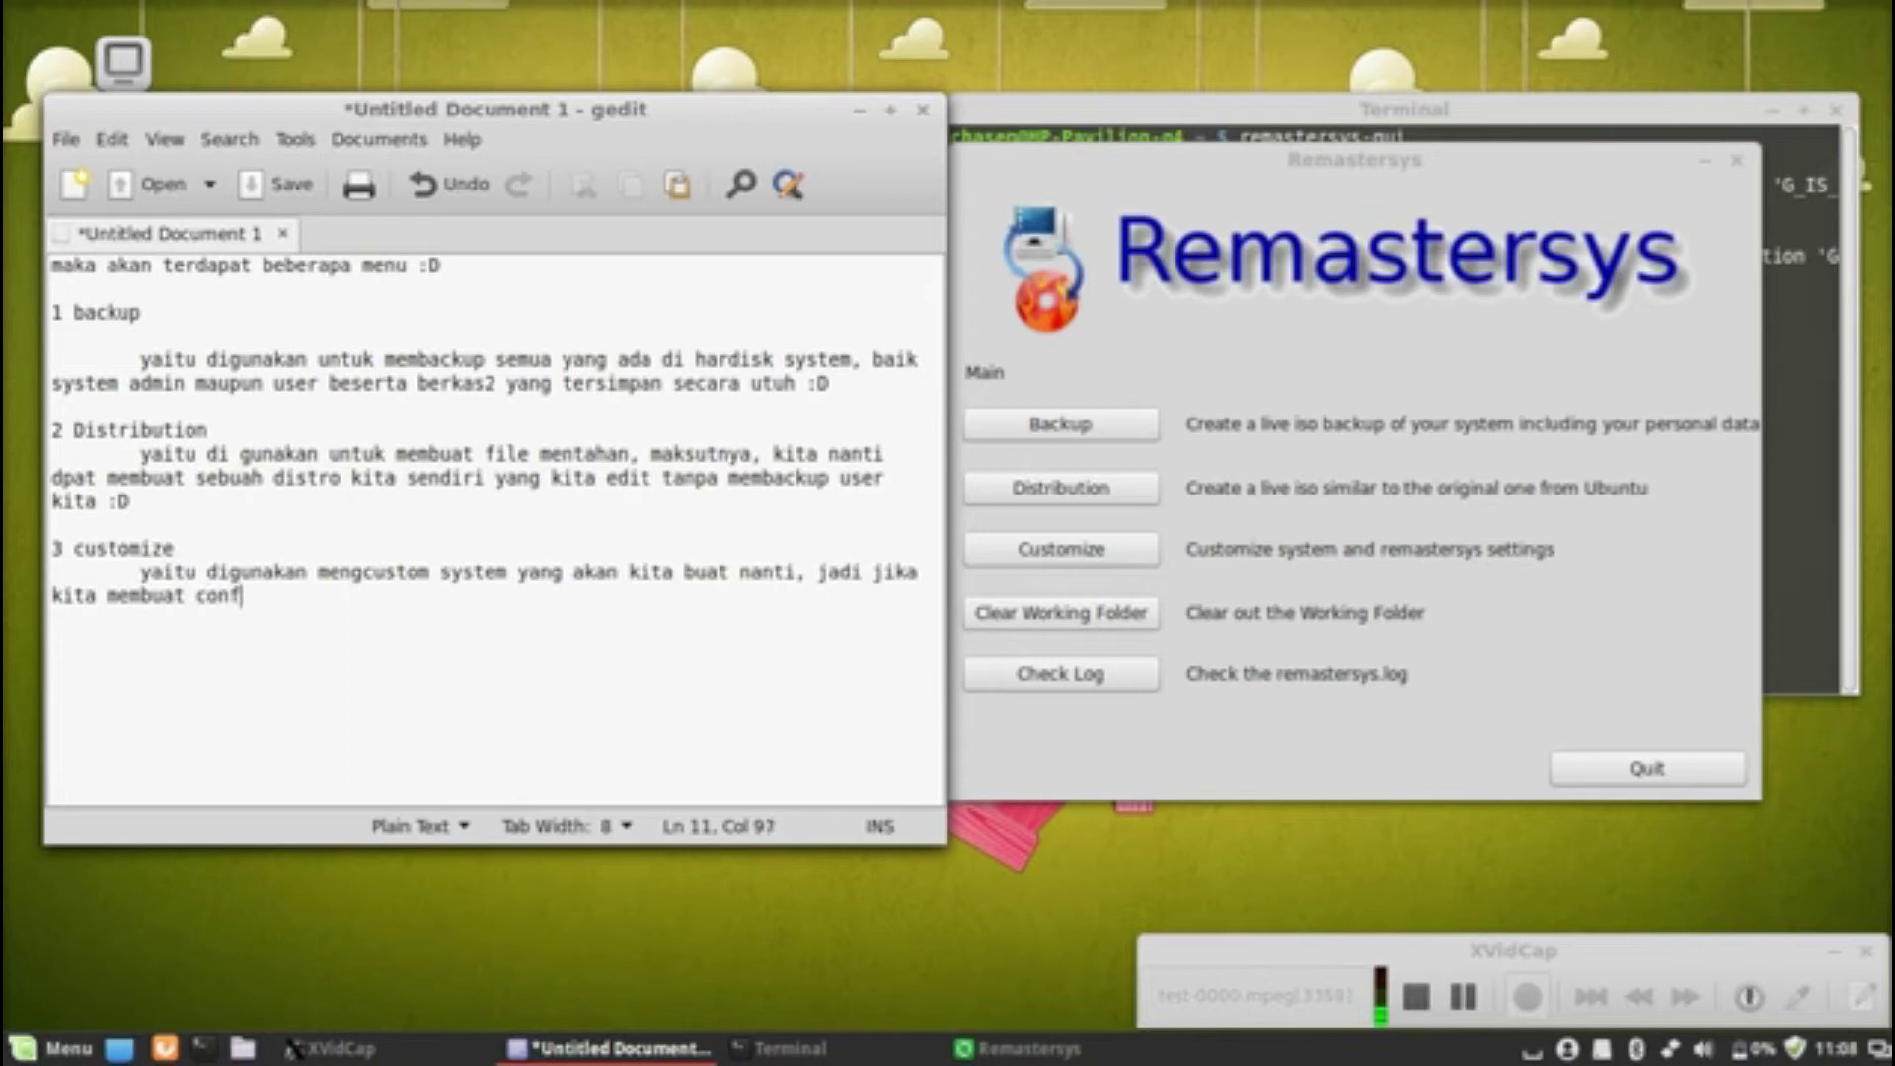
pyautogui.write('igurasi maka')
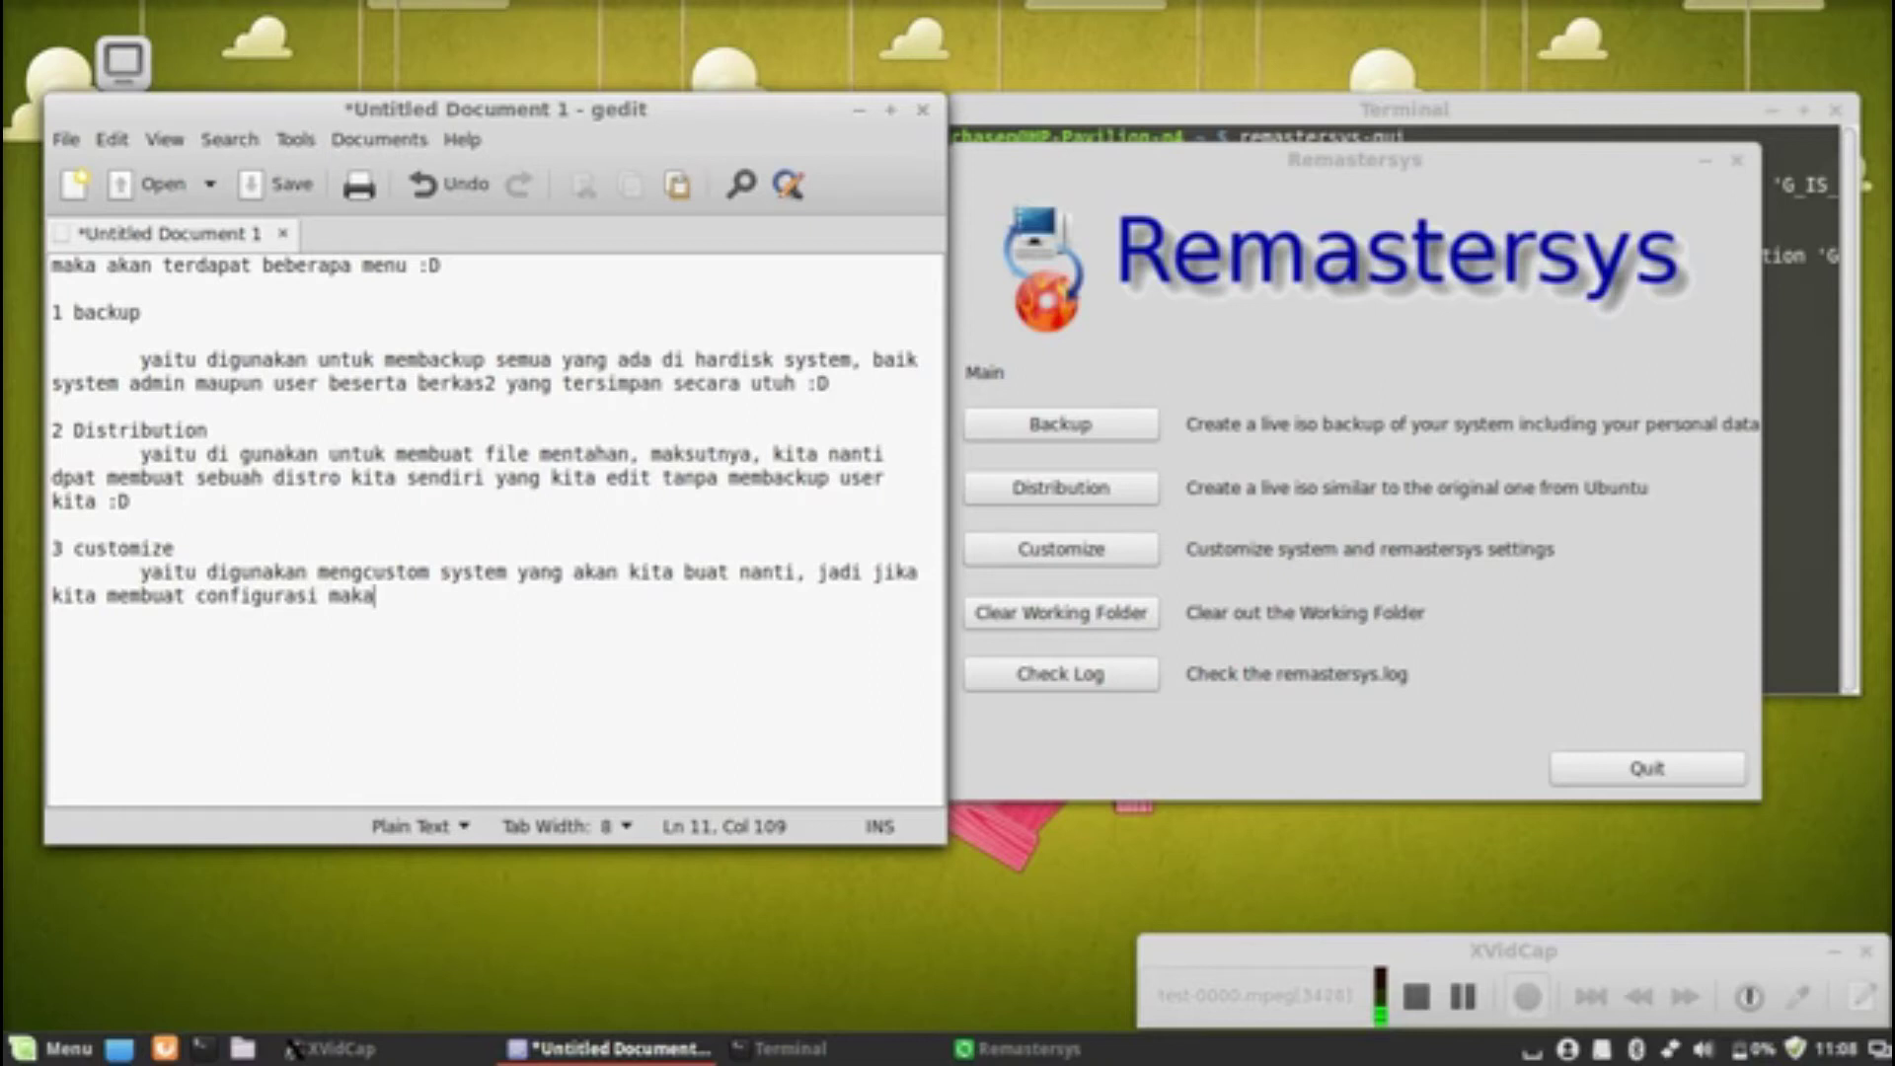
pyautogui.write(' sebetulnya system ')
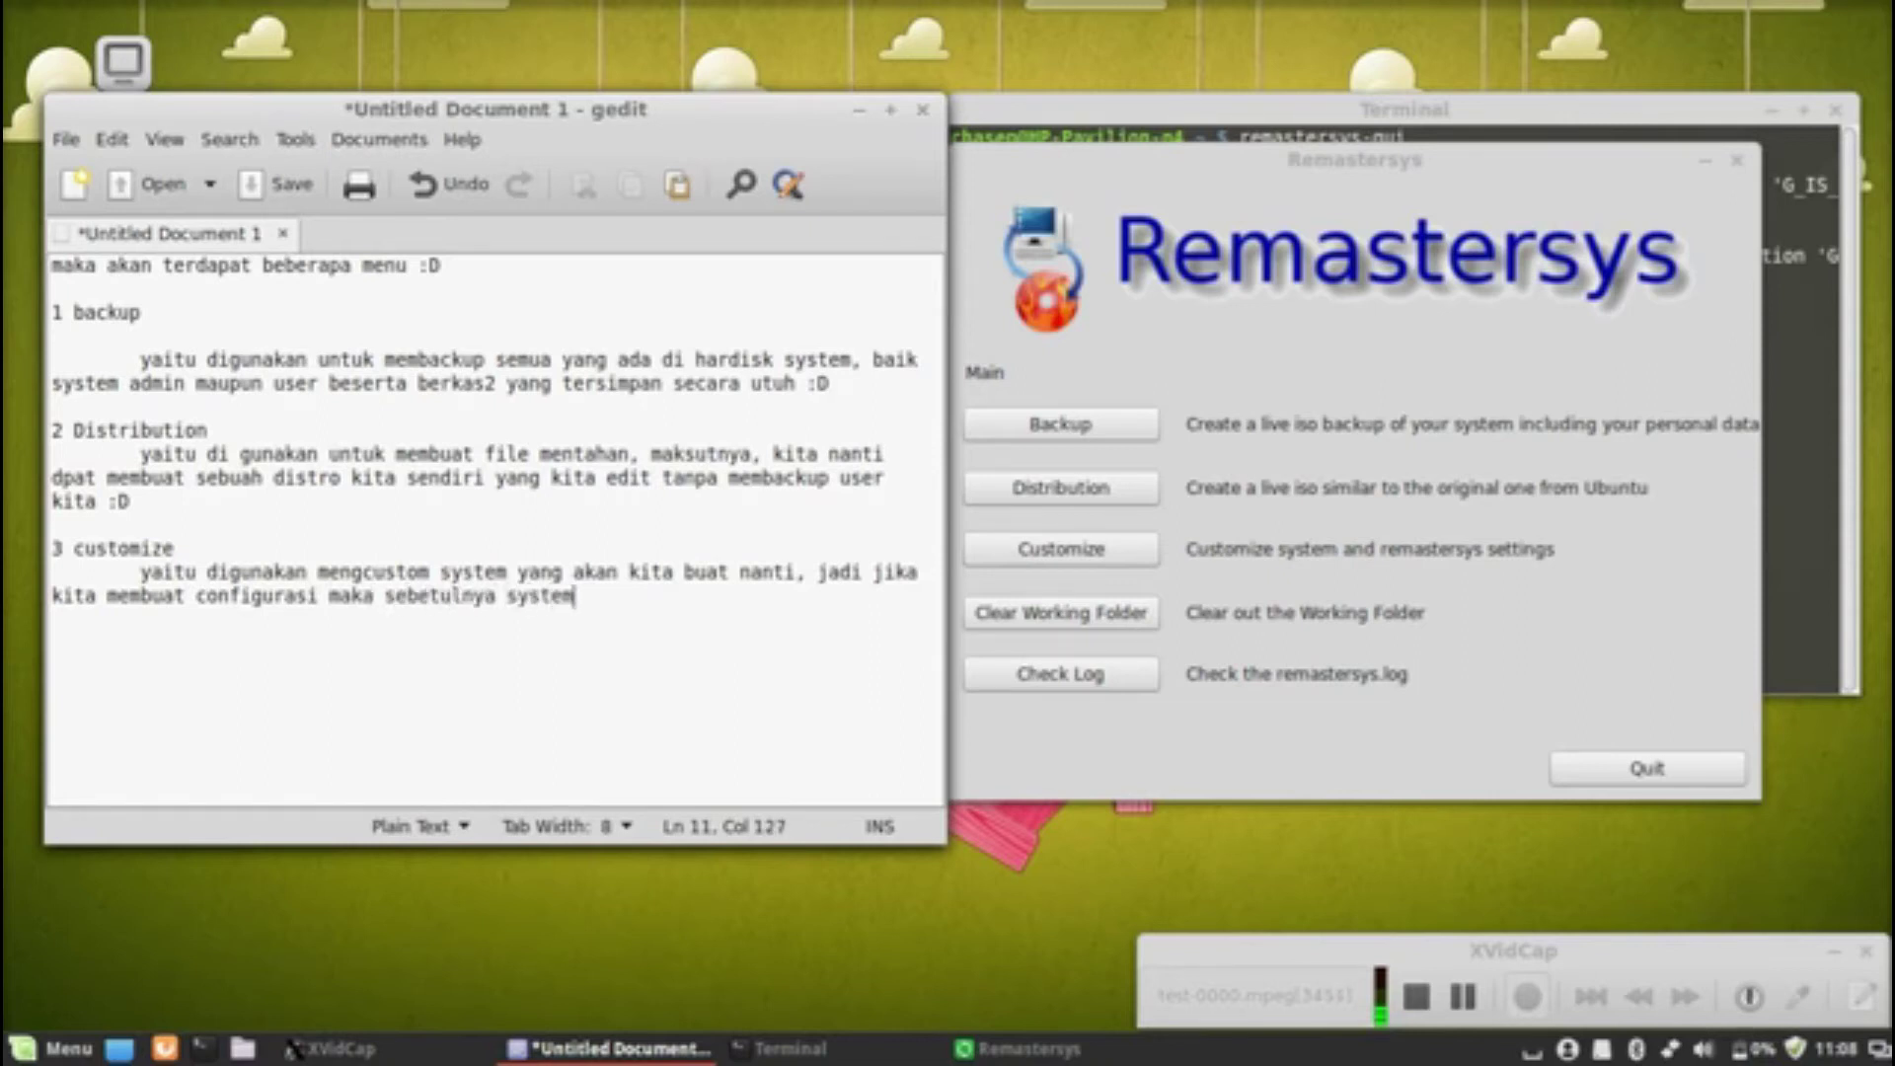
pyautogui.write('masih')
pyautogui.press('BackSpace')
pyautogui.press('BackSpace')
pyautogui.press('BackSpace')
pyautogui.press('BackSpace')
pyautogui.press('BackSpace')
pyautogui.write('masih tetap saama')
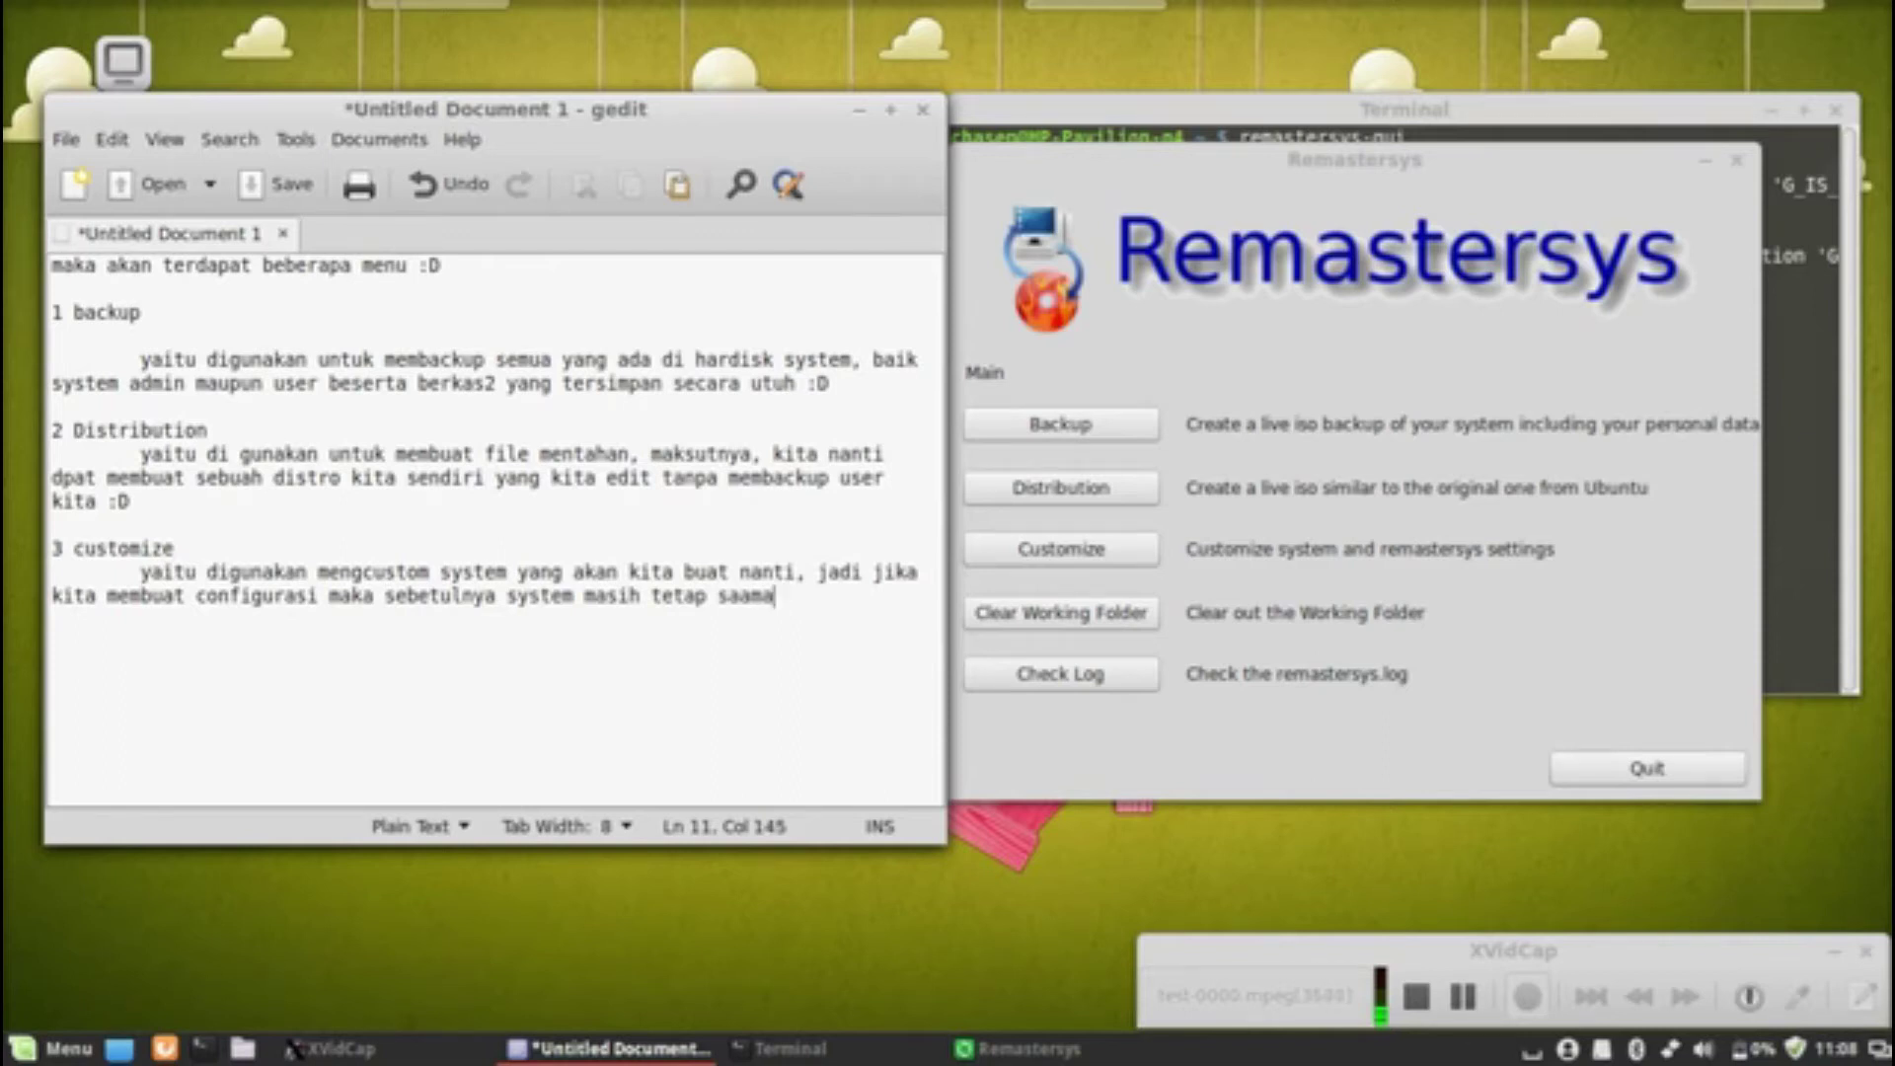
# - Continue the customize description with "tampilan/configurasinya, sedangkan konfigurasi yang kita maksut"
pyautogui.write('tampilan/confi')
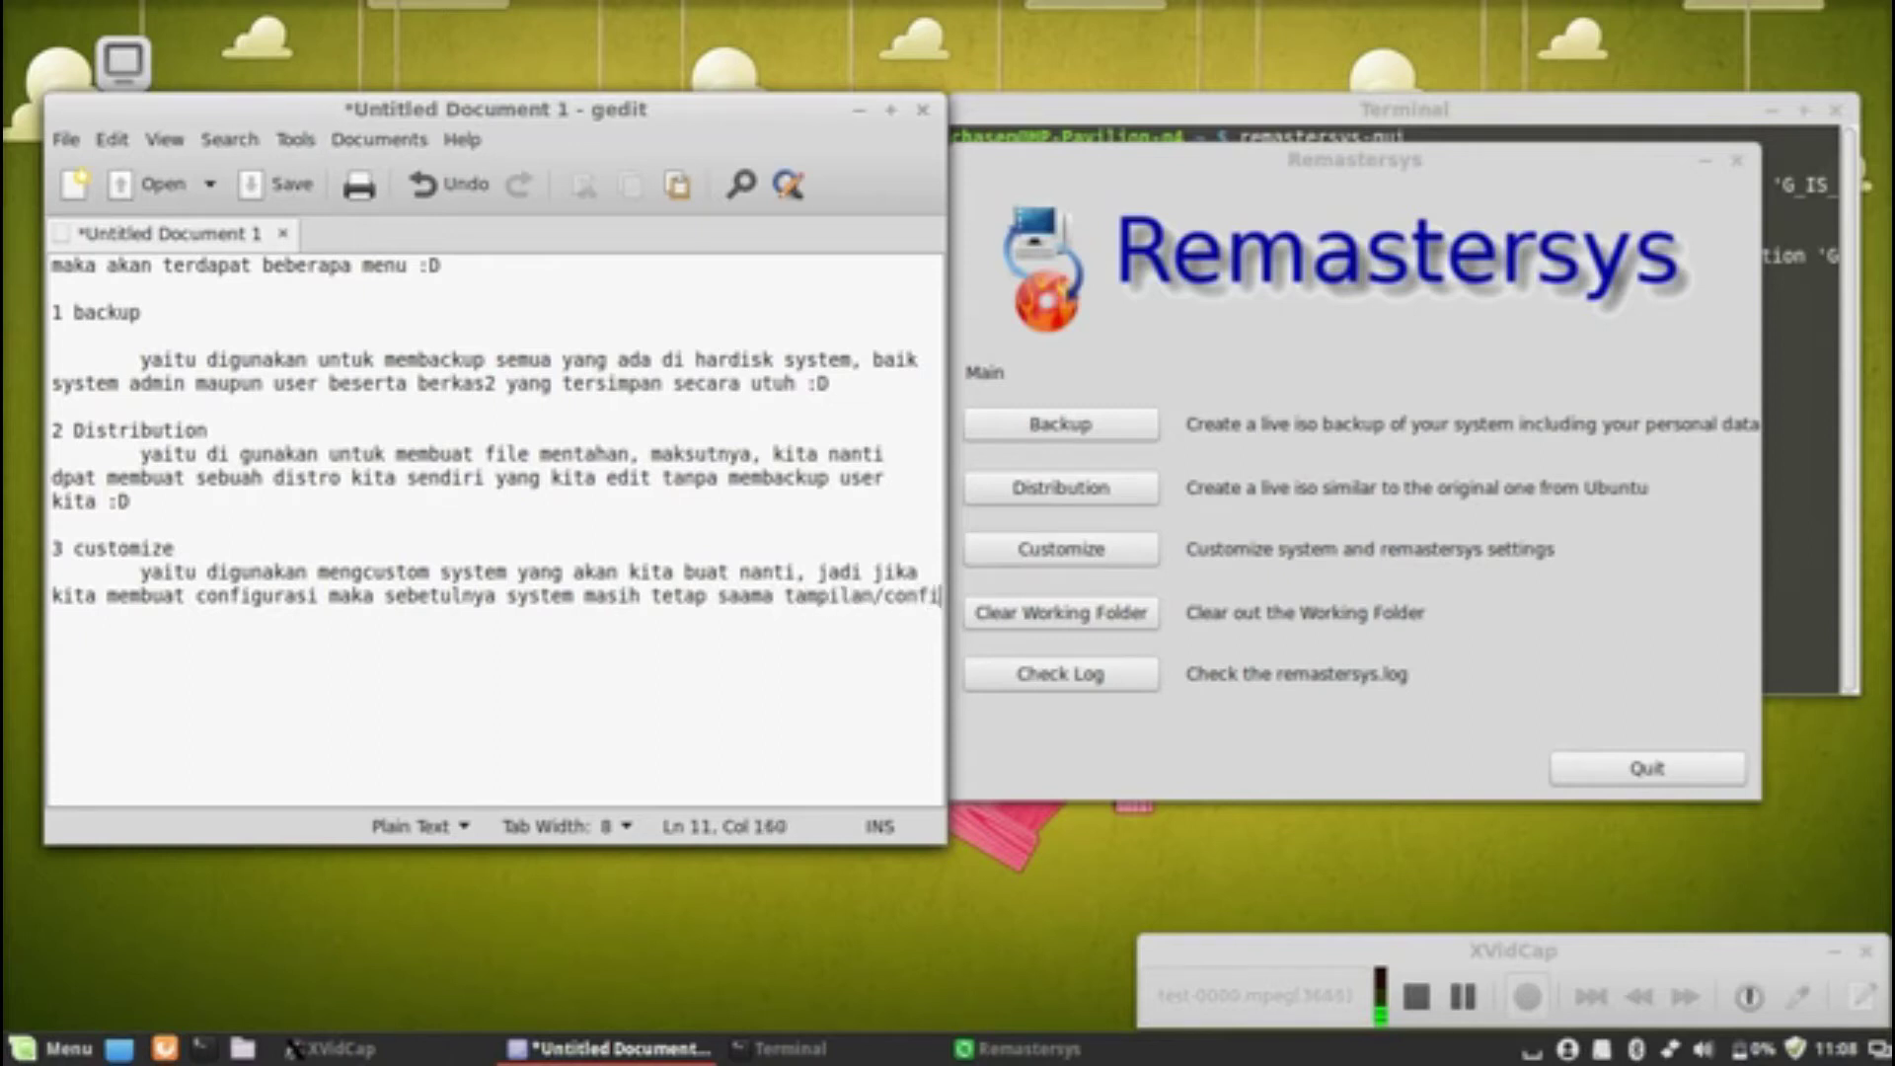
pyautogui.write('gurasinya')
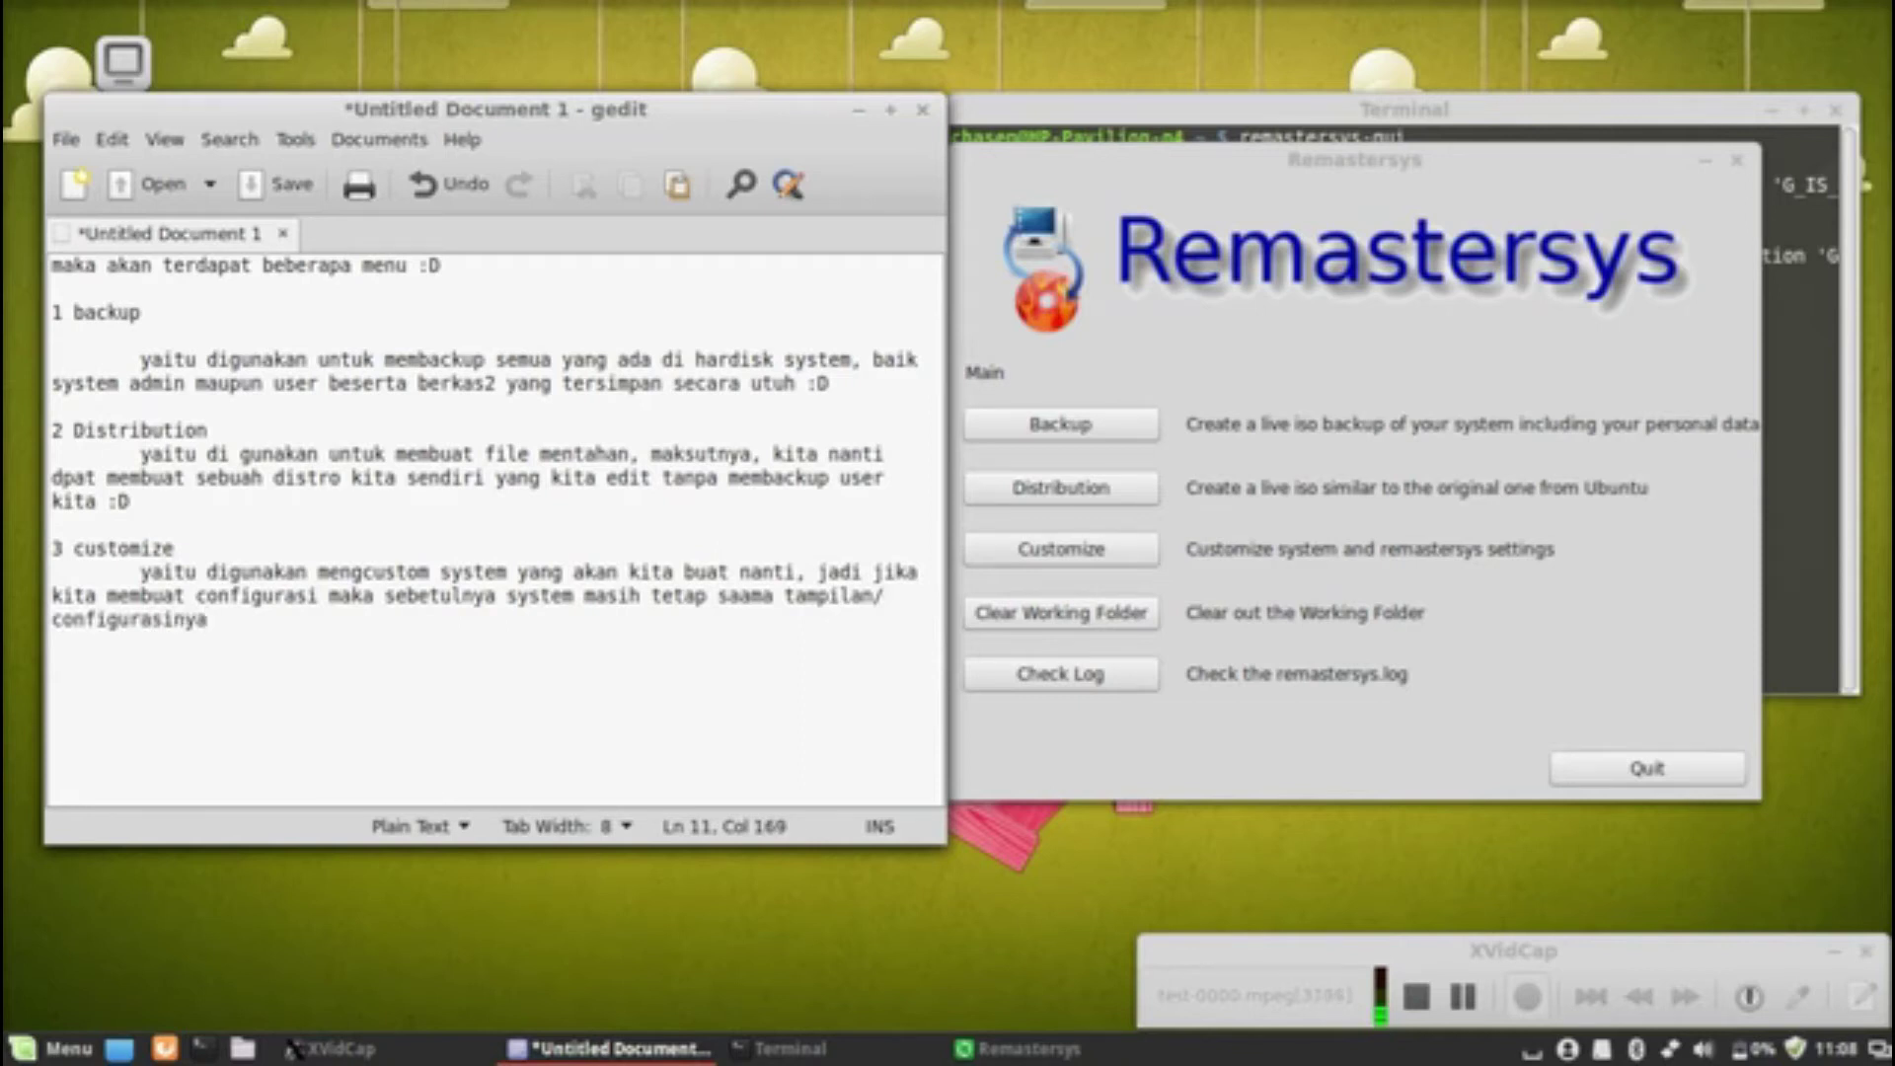
pyautogui.write(', sedangkan konfigurasi')
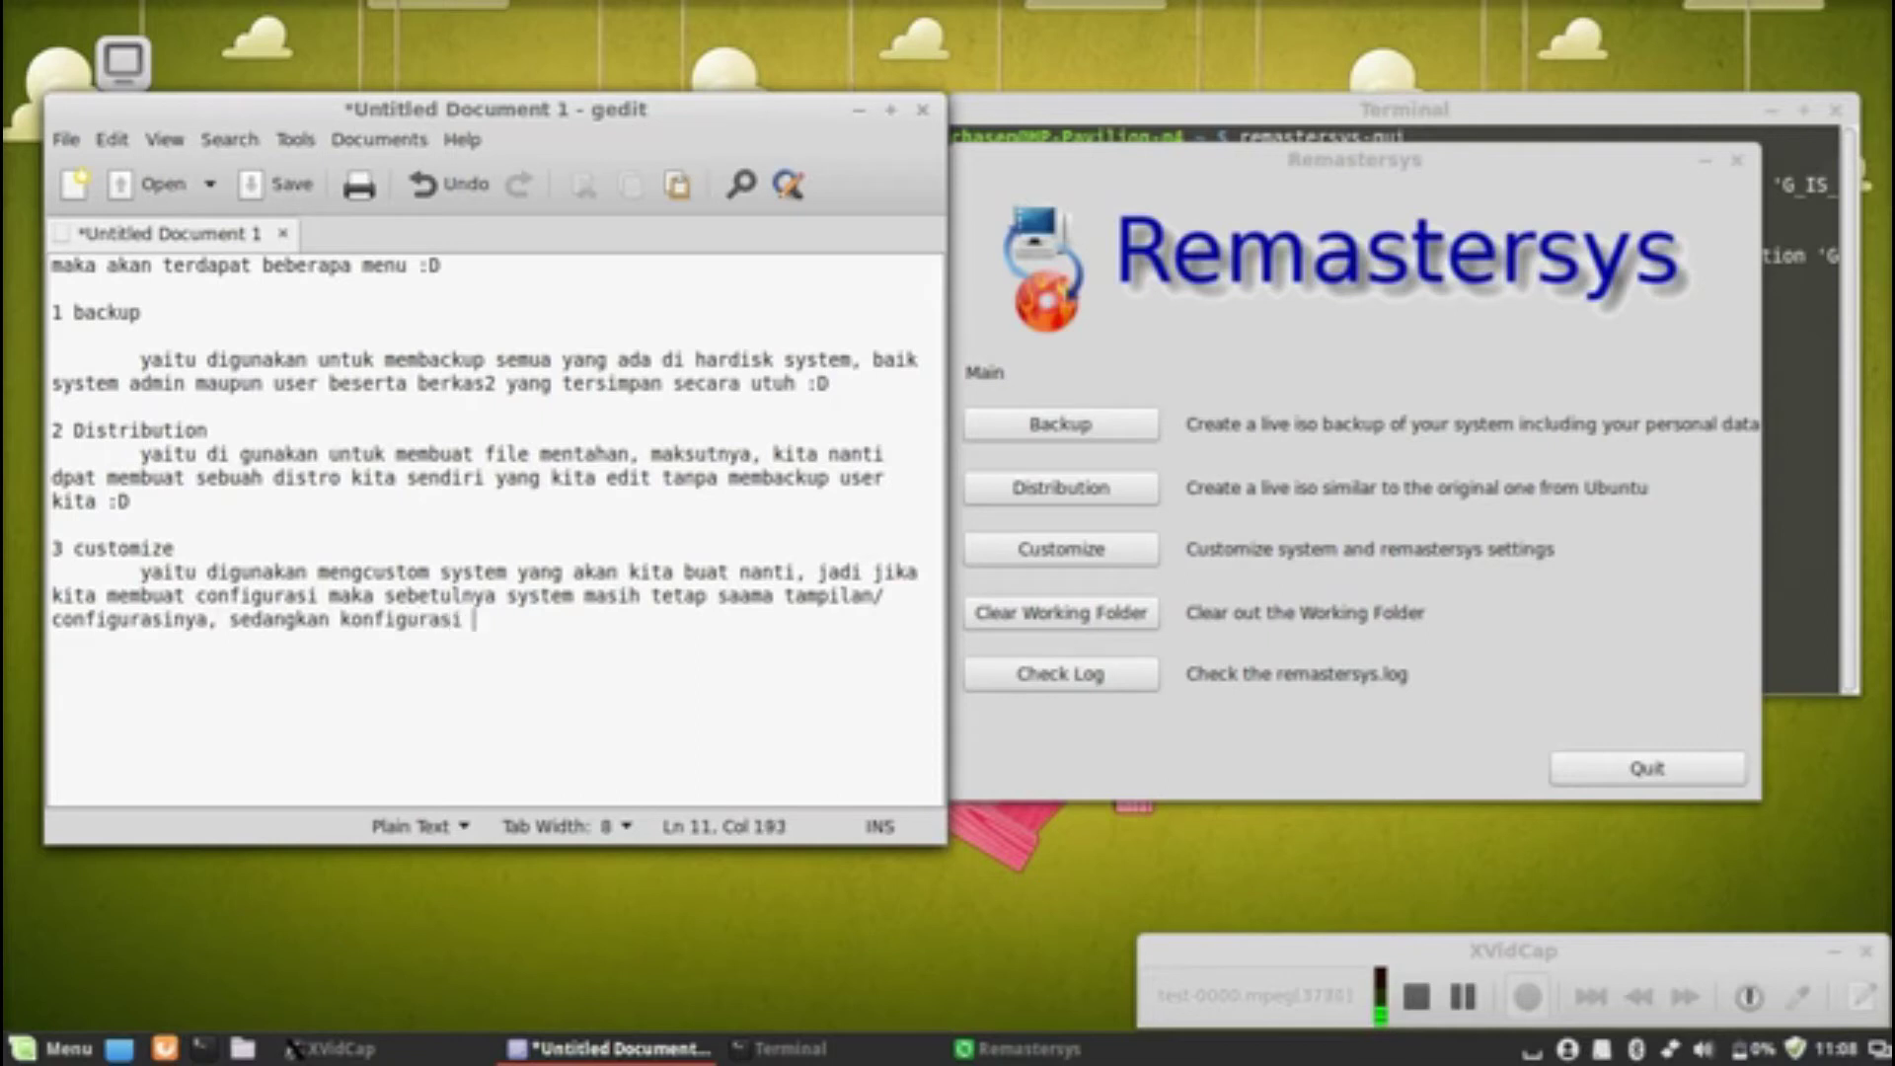
pyautogui.write('yang kita maksut')
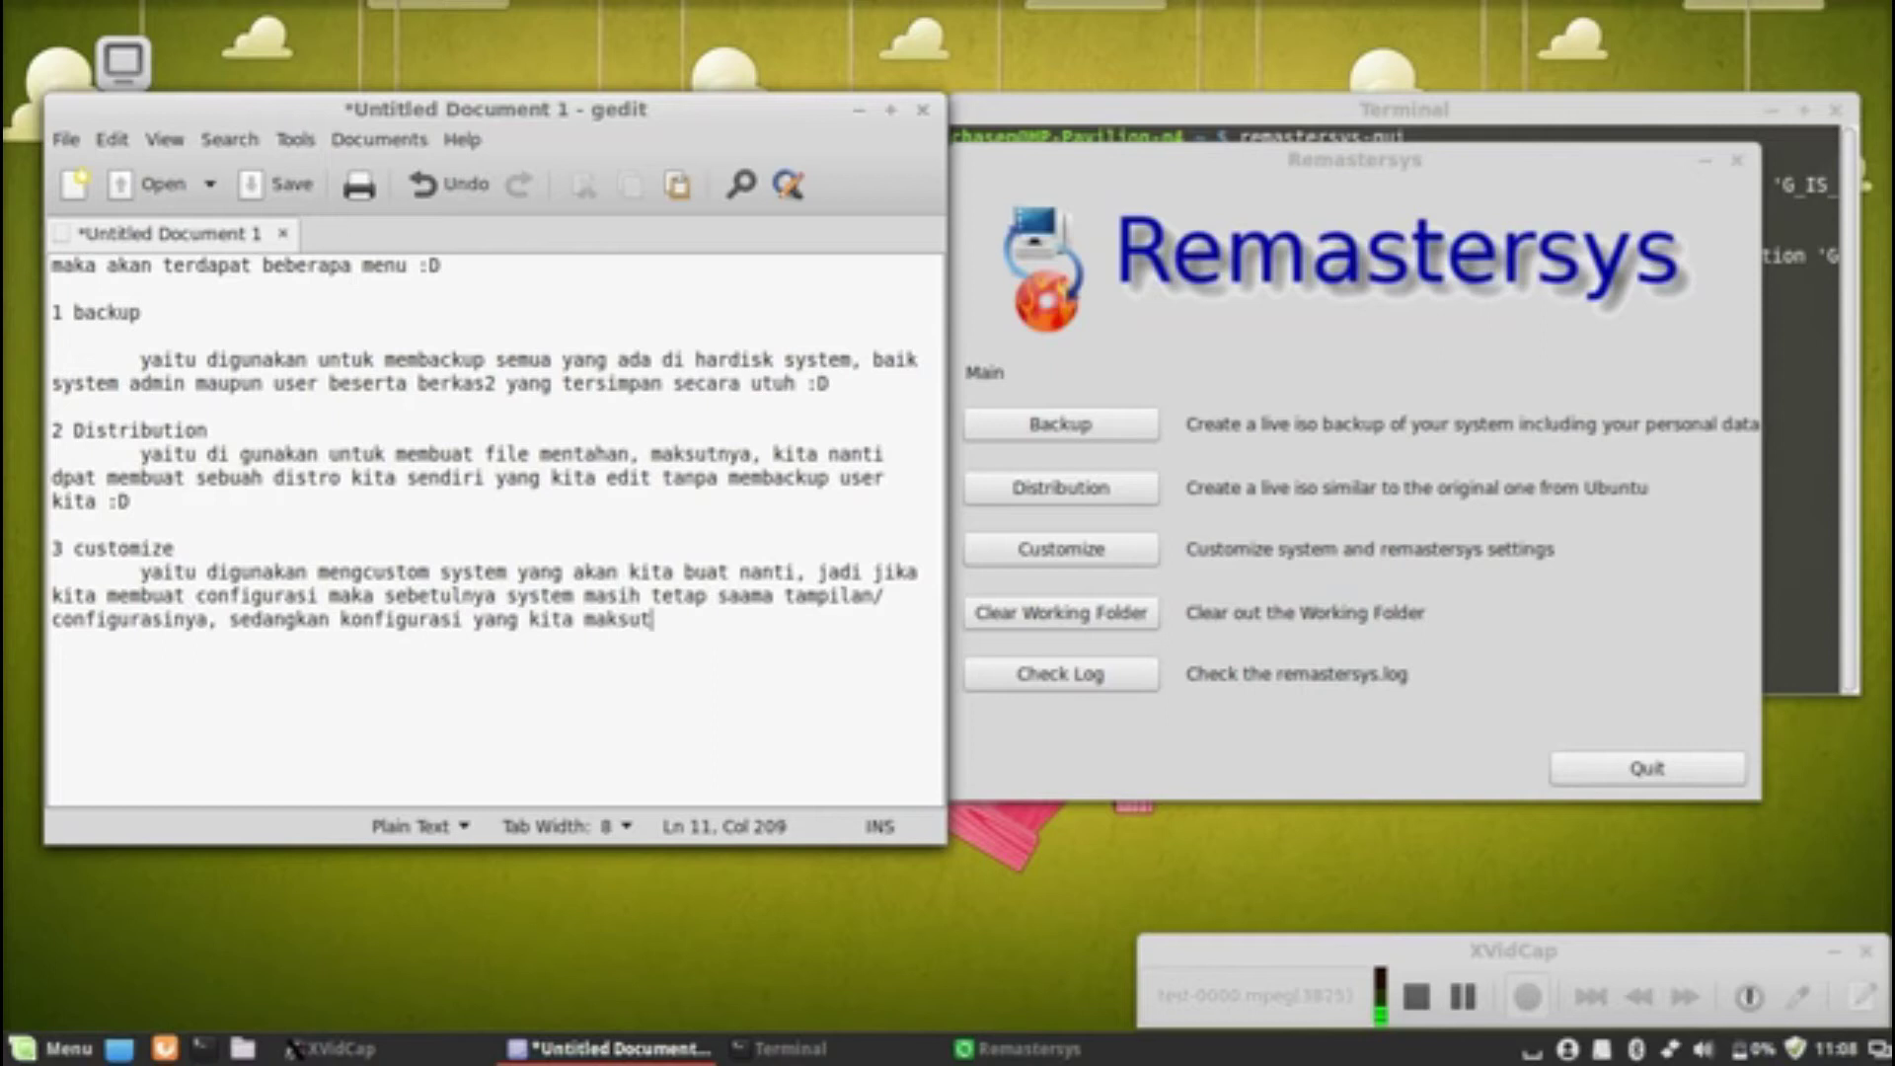
# - Extend the customize description with "adalah, konfigurasi user yang telah kita edit, semisal"
pyautogui.write(' adalah, konfigurasi user y')
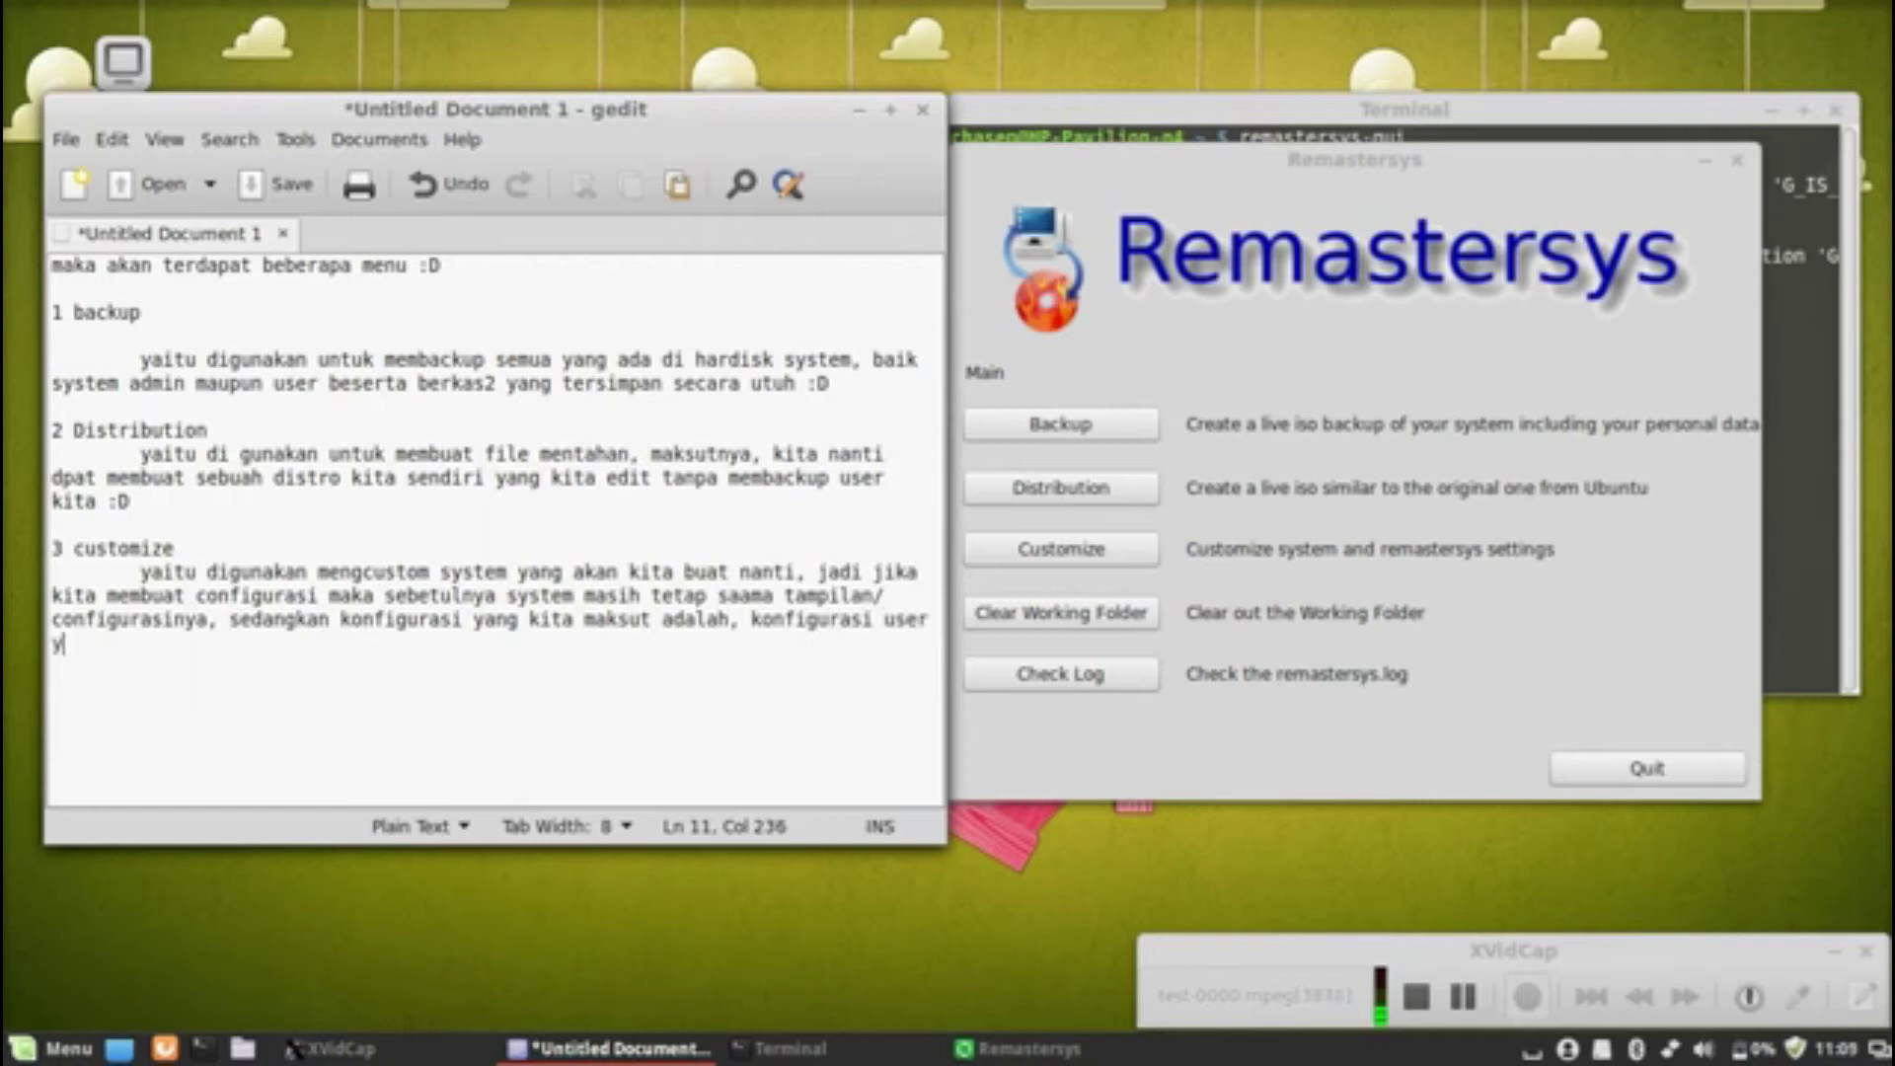
pyautogui.write('ang telah ki')
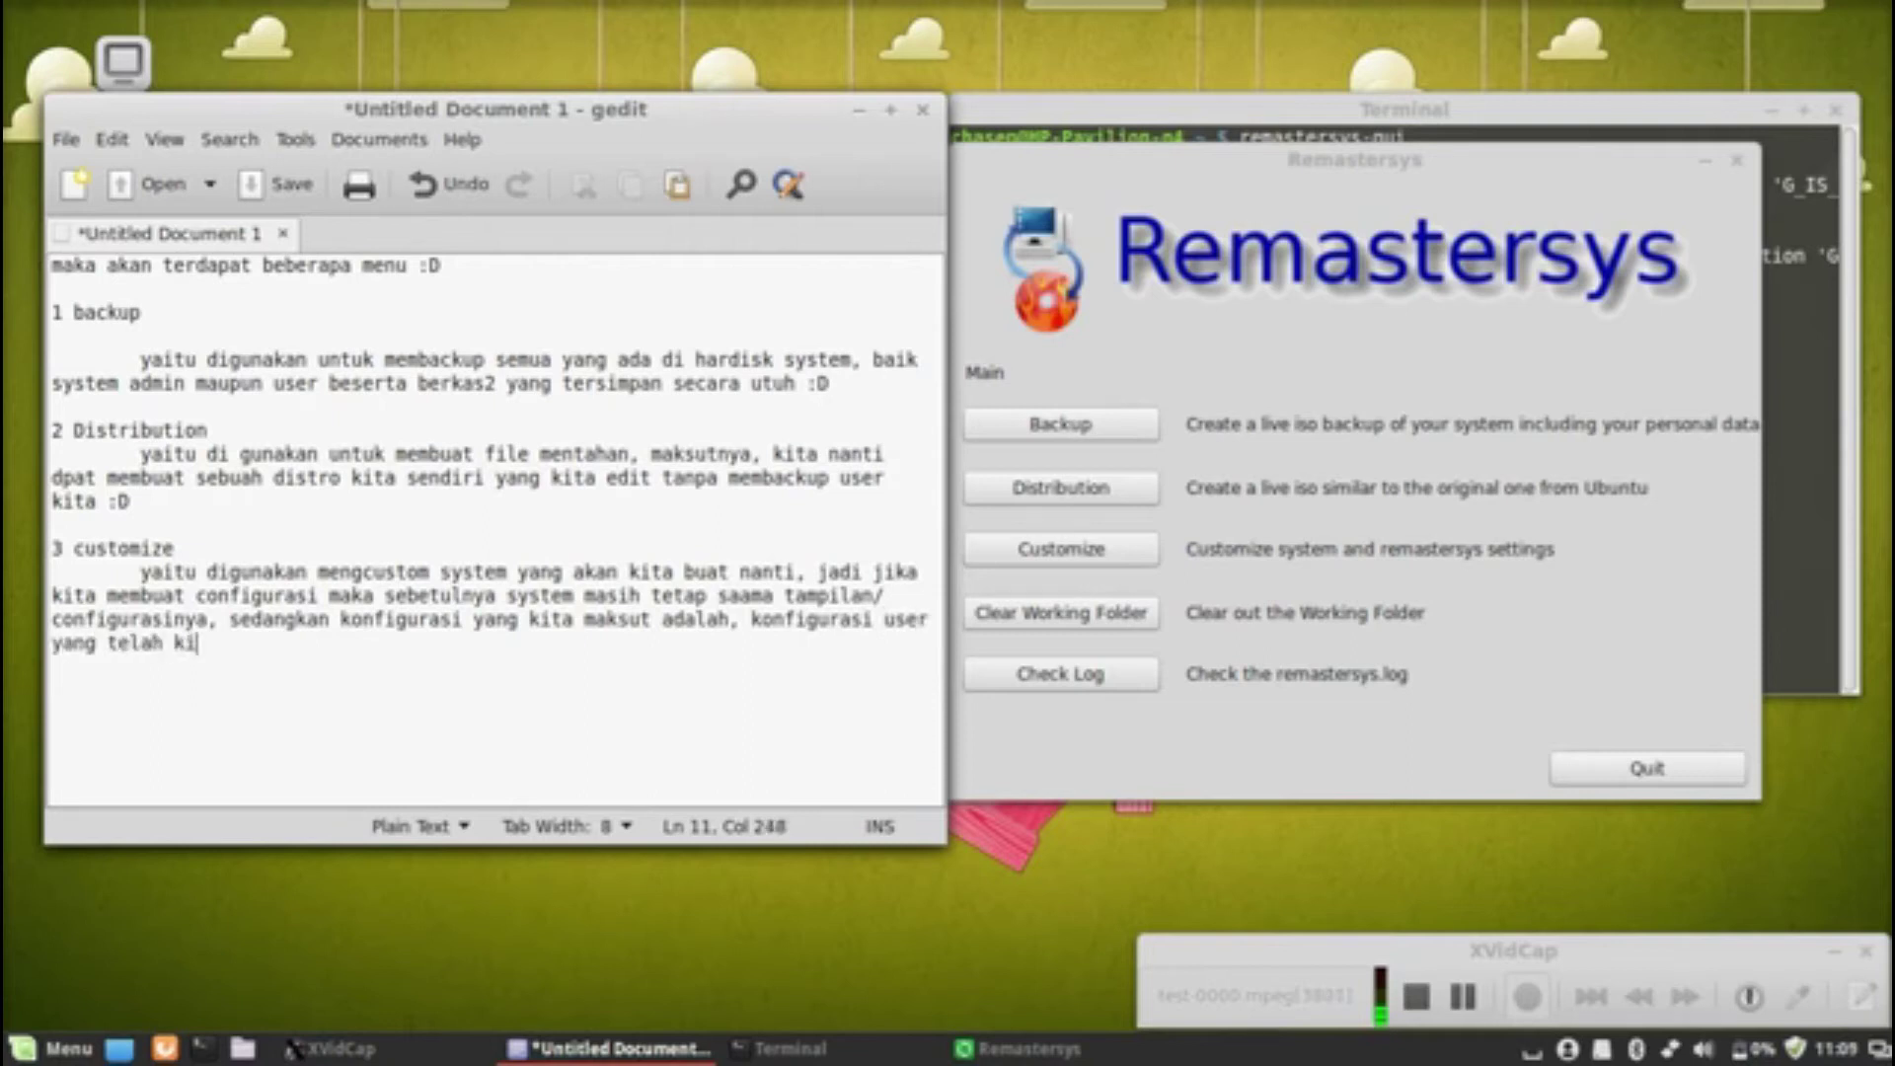
pyautogui.write('ta edit, semisal')
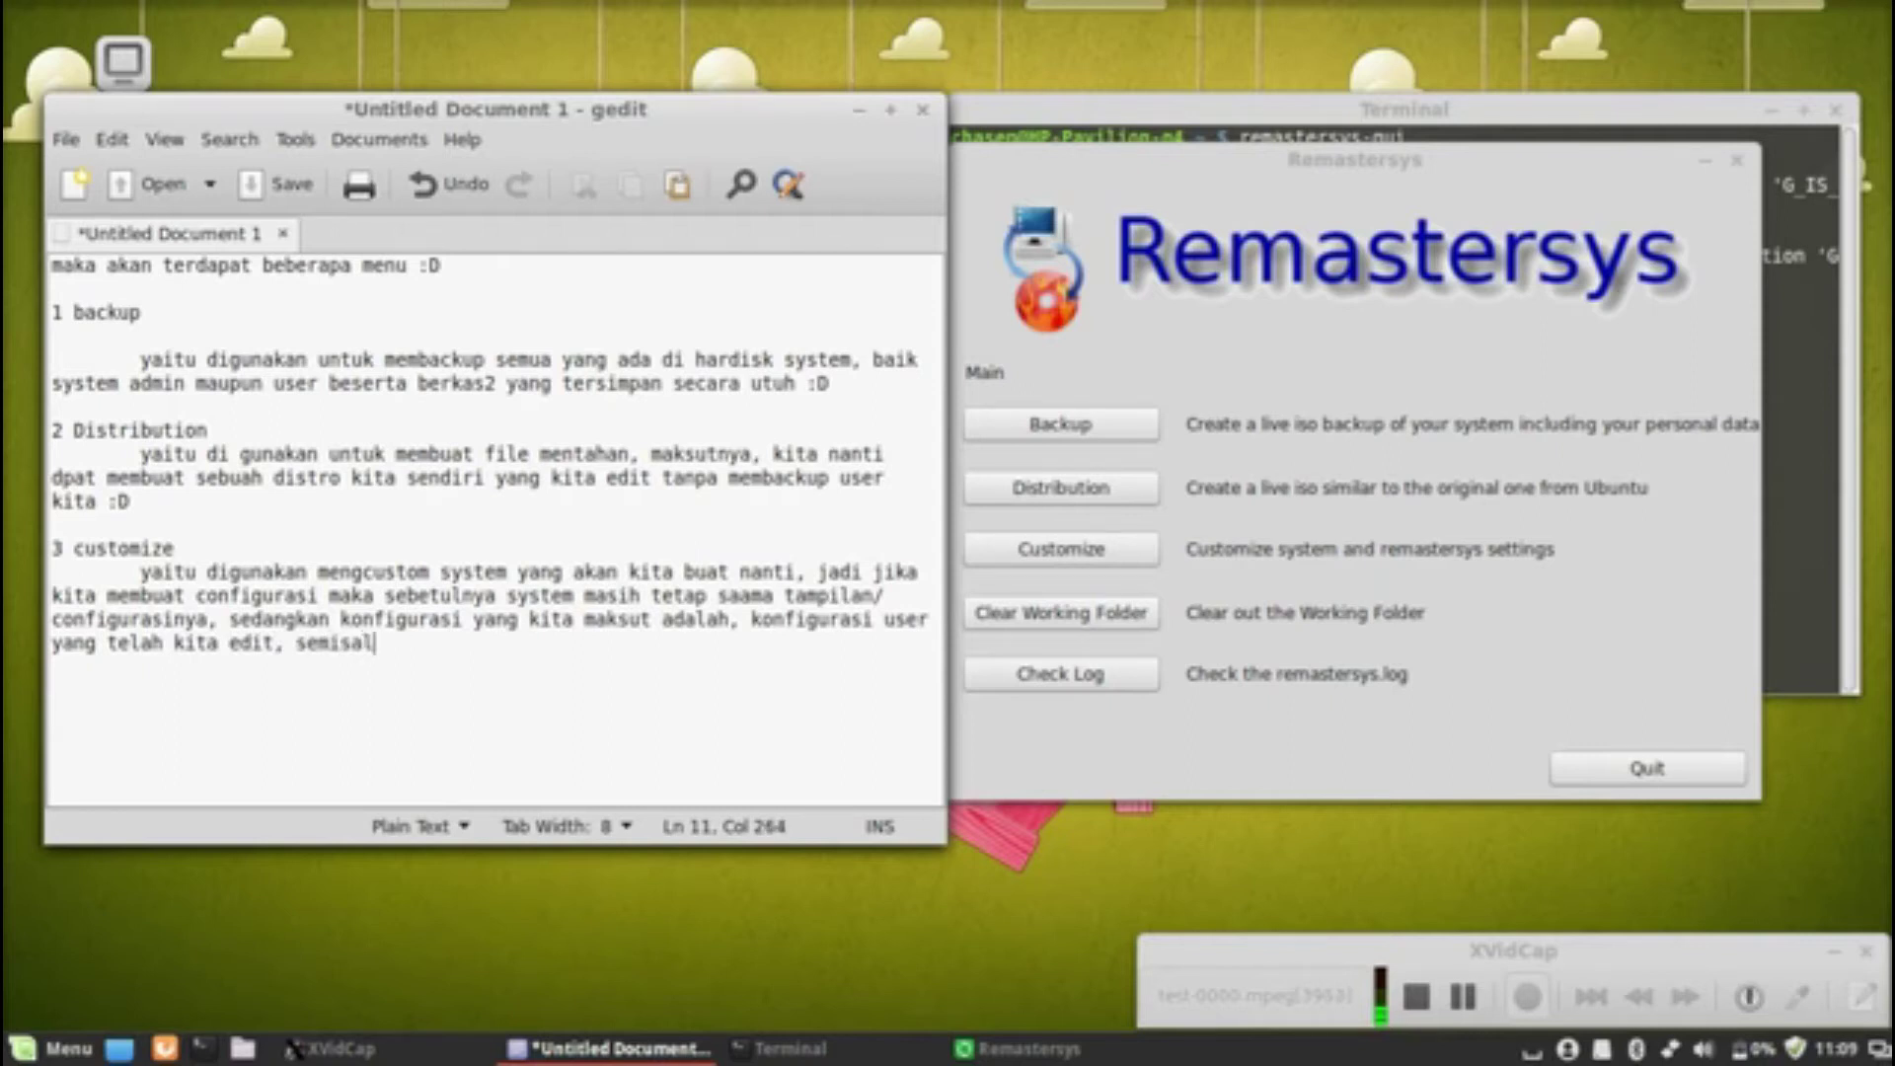
# - Complete the customize description with "icon yang kita gunakan dan DE default yang nanti akan kita gunakan"
pyautogui.write(' icon yang ki')
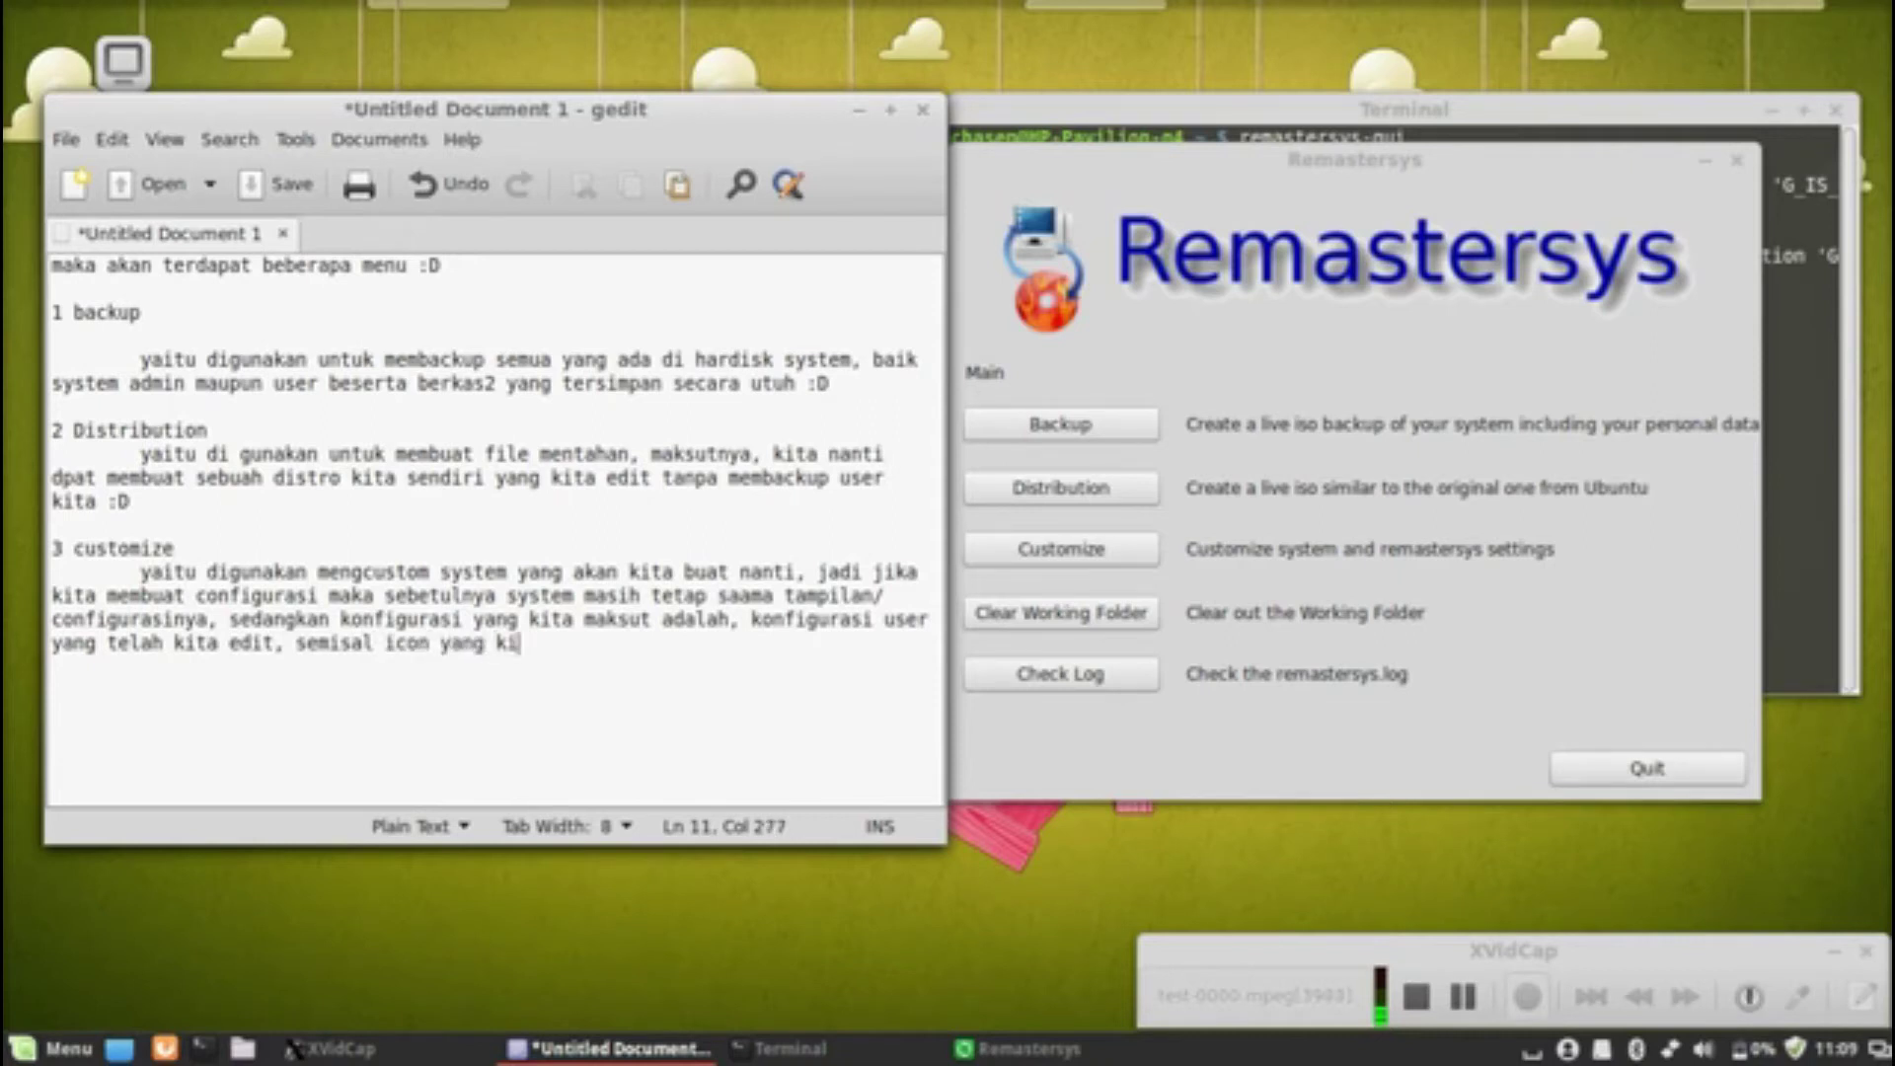
pyautogui.write('ta gunakan d')
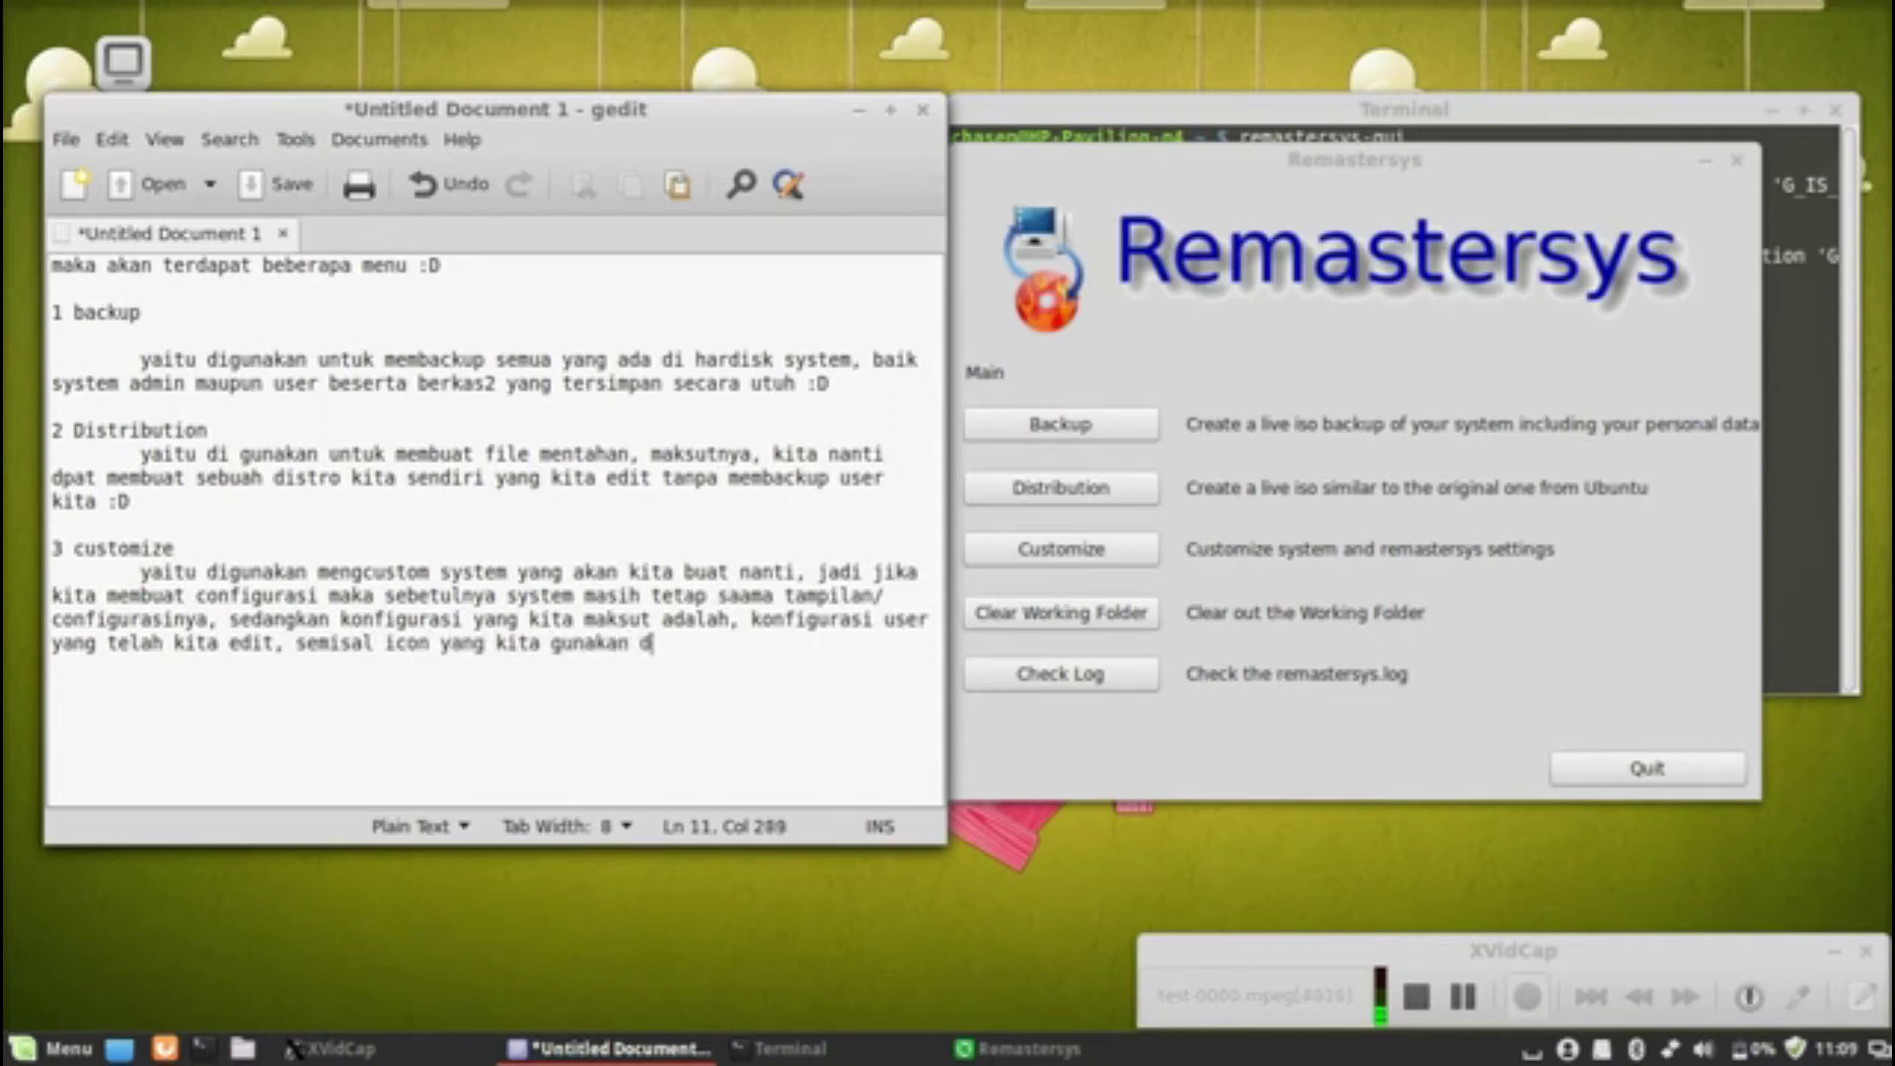
pyautogui.write('an DE default')
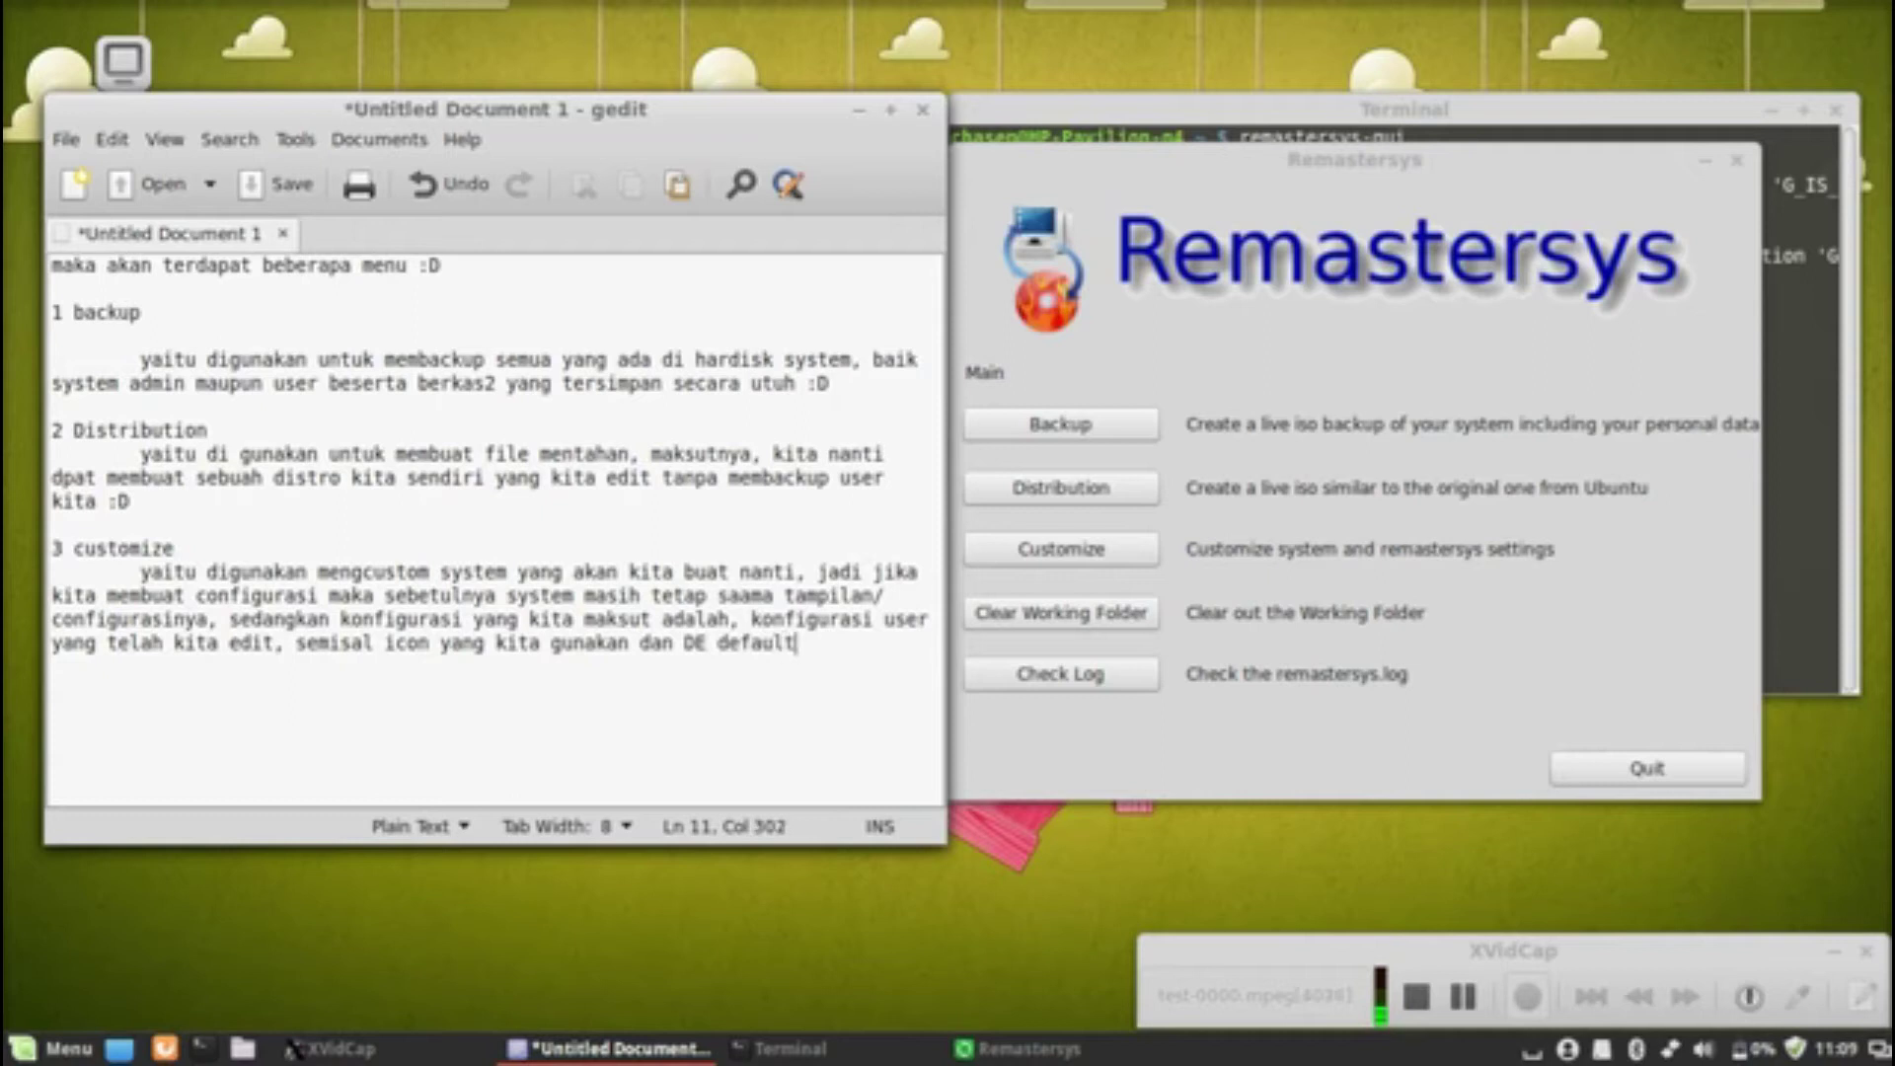
pyautogui.write(' yang nanti')
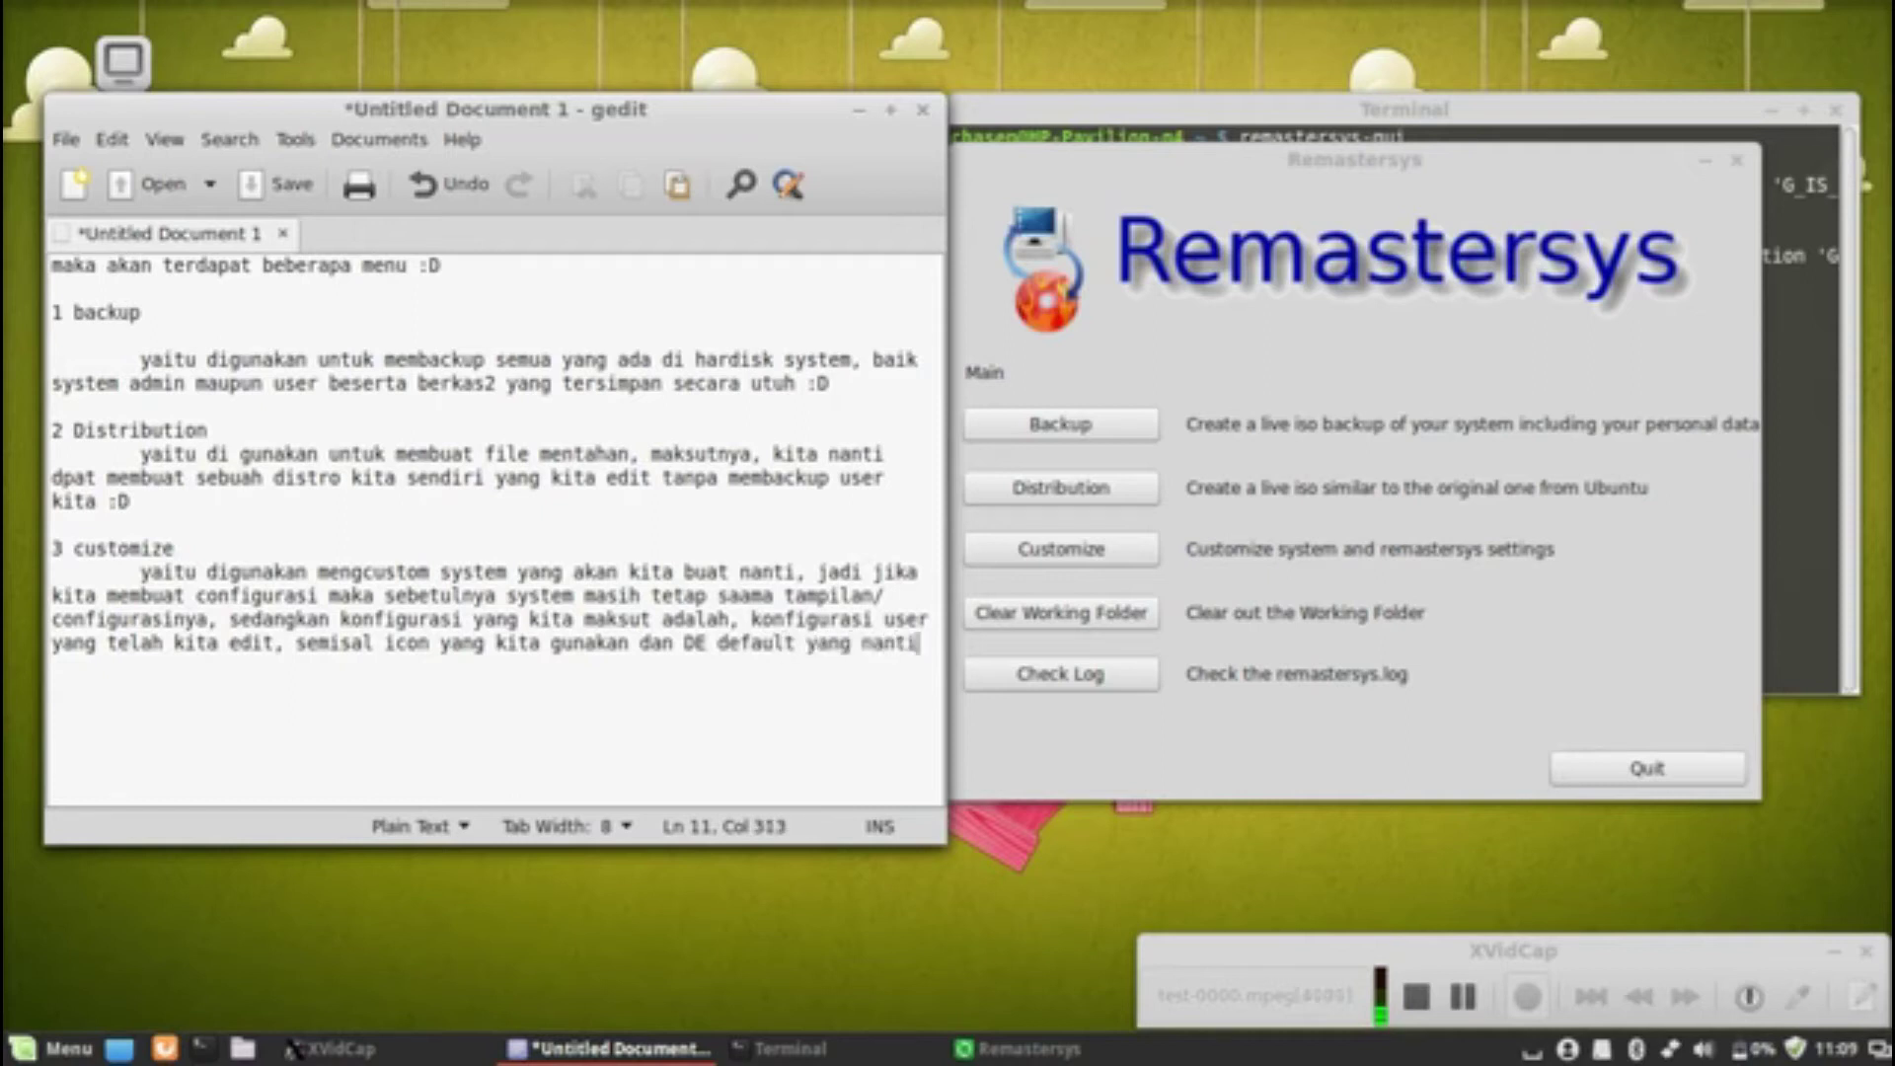
pyautogui.write(' akan kita gunakan')
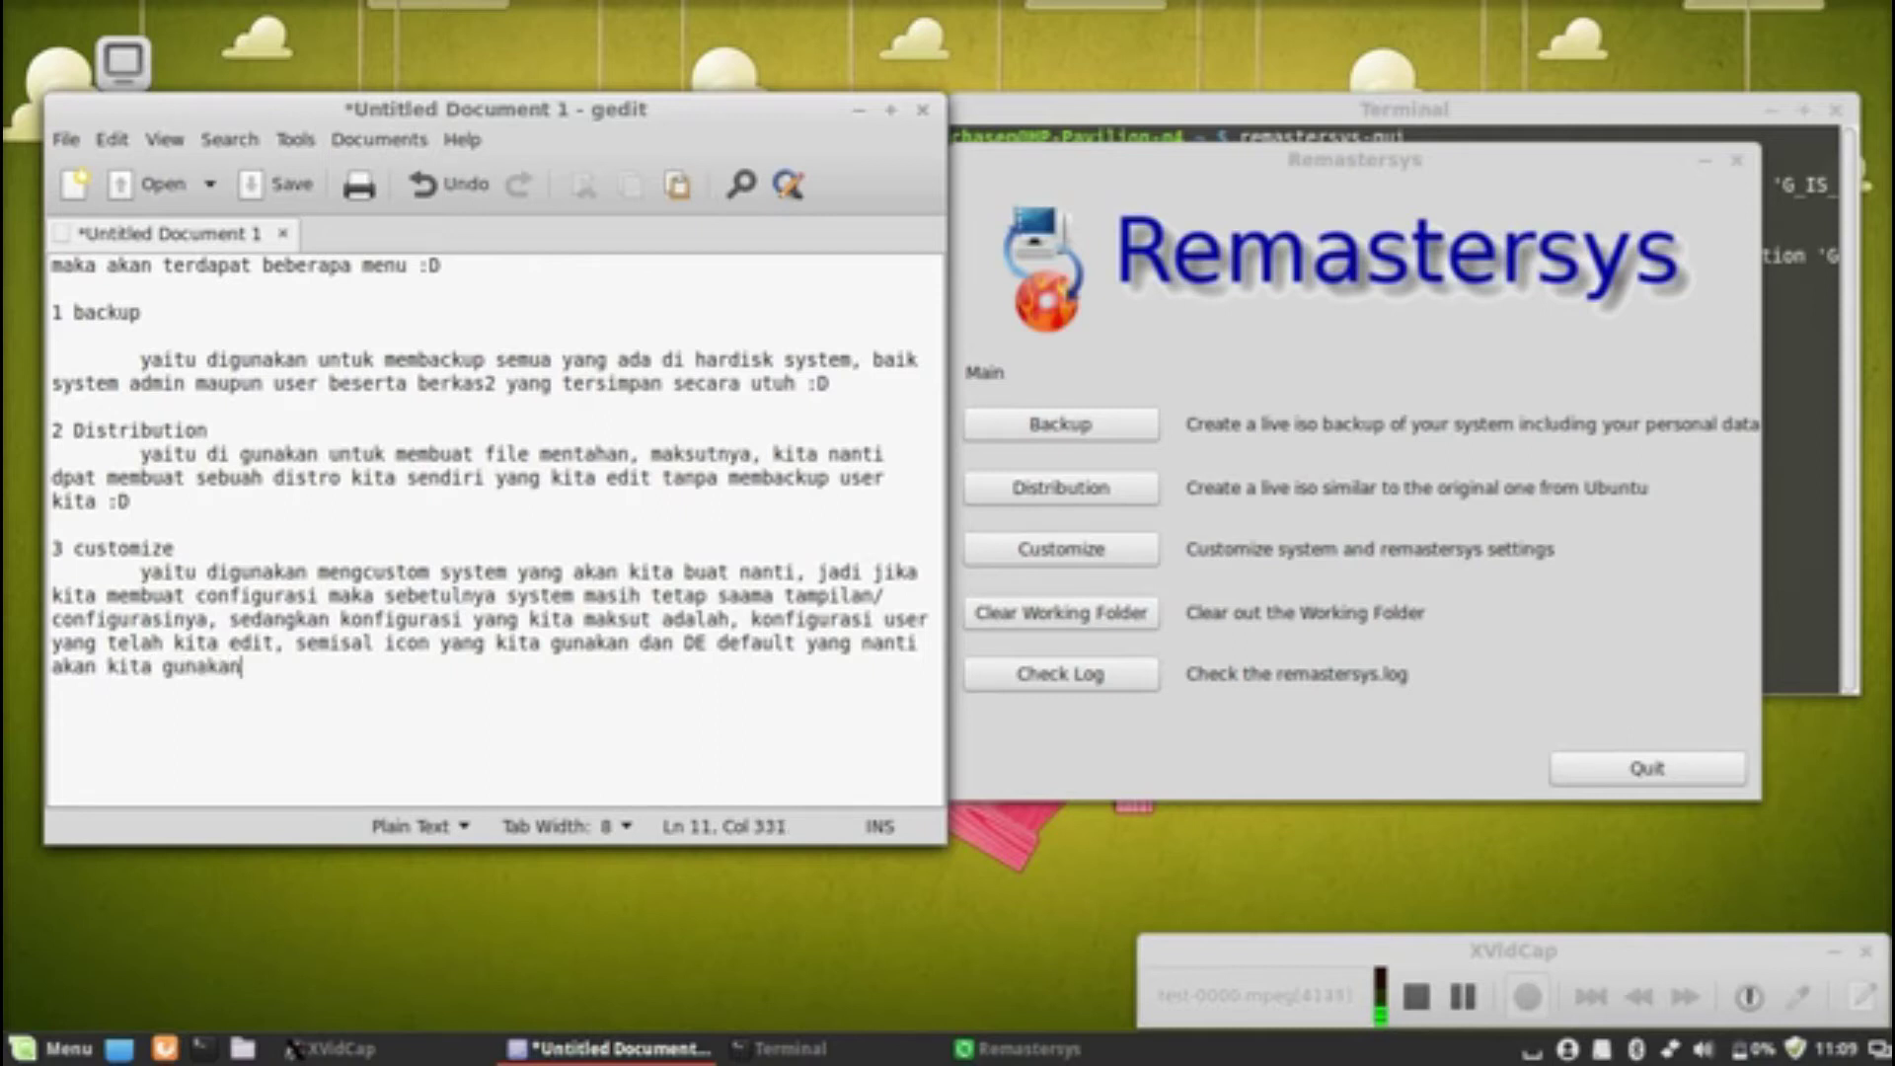
# - Add the line "DE = desktop environment" directly below the customize description
pyautogui.press('Return')
pyautogui.write('DE = desktop e')
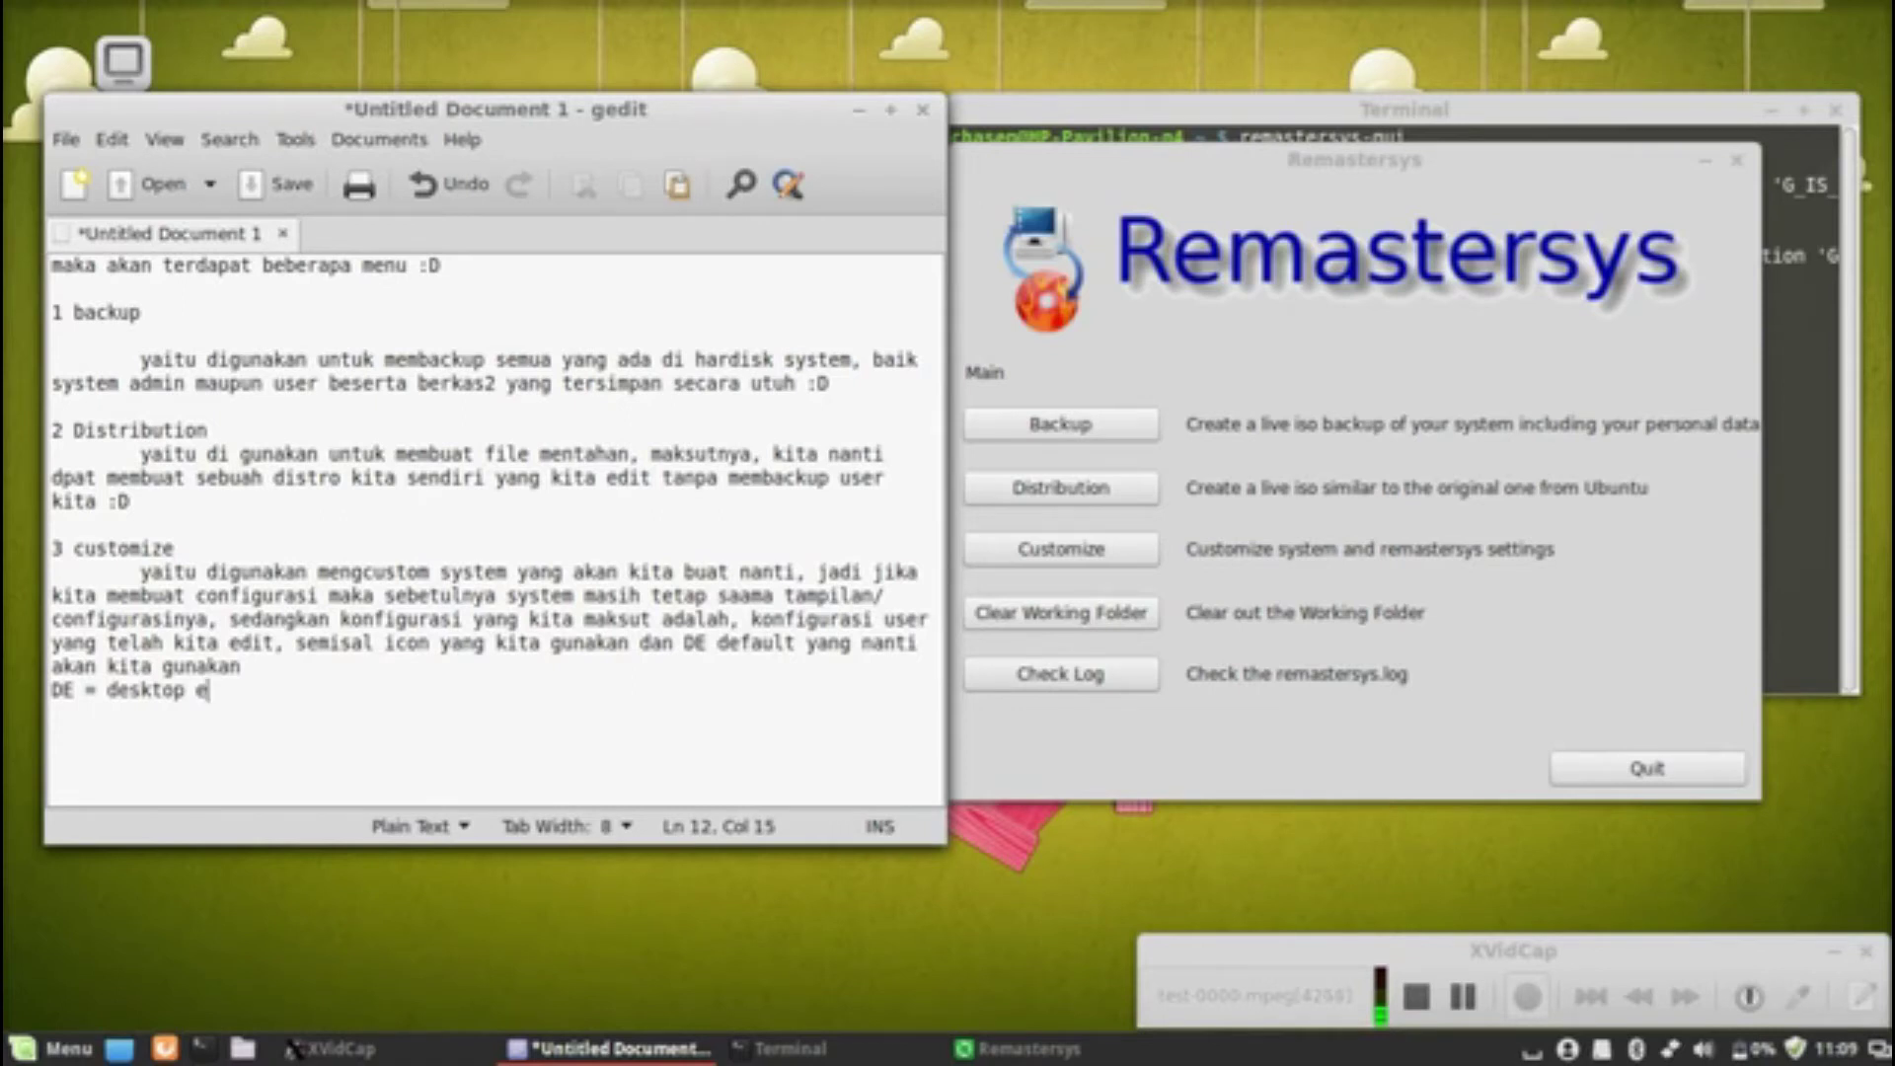
pyautogui.click(1461, 997)
pyautogui.click(410, 712)
pyautogui.write('nvironment')
# - After a blank line, add the heading "4 clear blablabla :v" with the indented description "yaitu menghapus direktori kerja"
pyautogui.press('Return')
pyautogui.press('Return')
pyautogui.write('4')
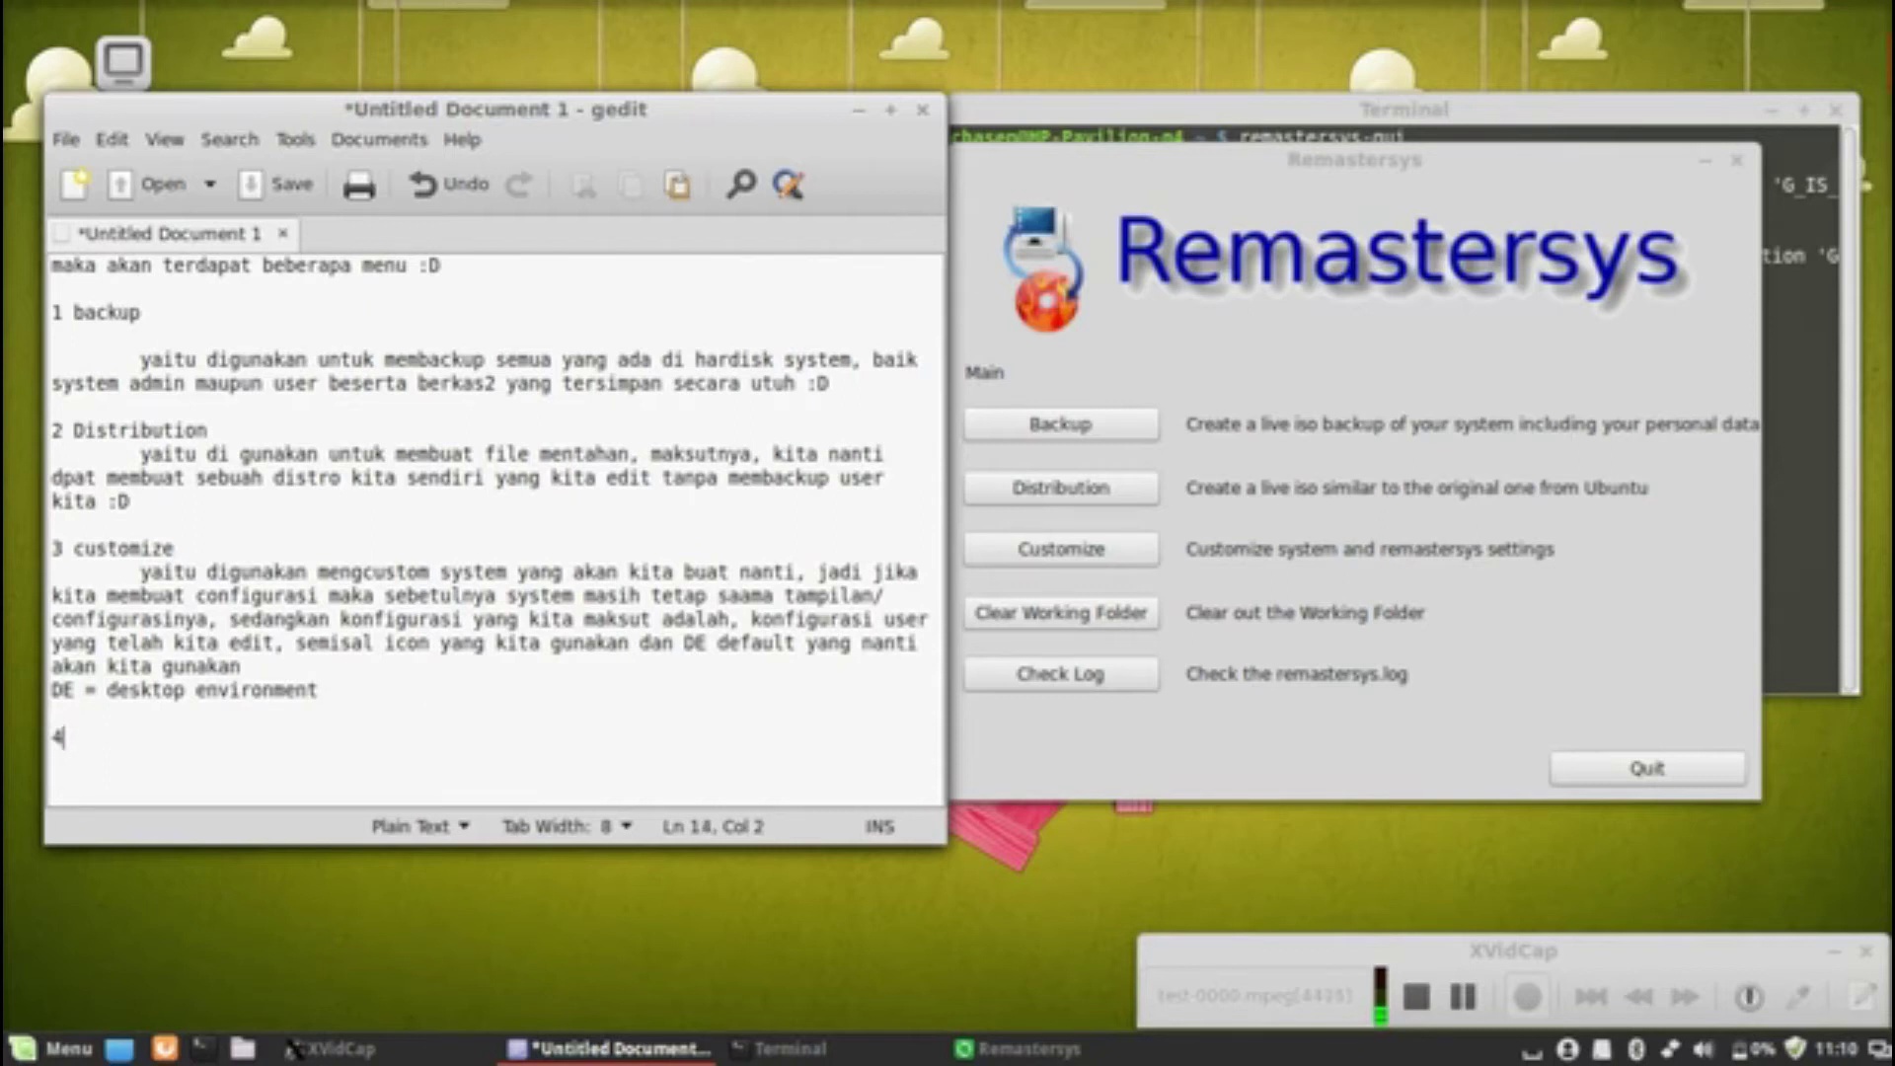
pyautogui.write(' clear blablabla :v')
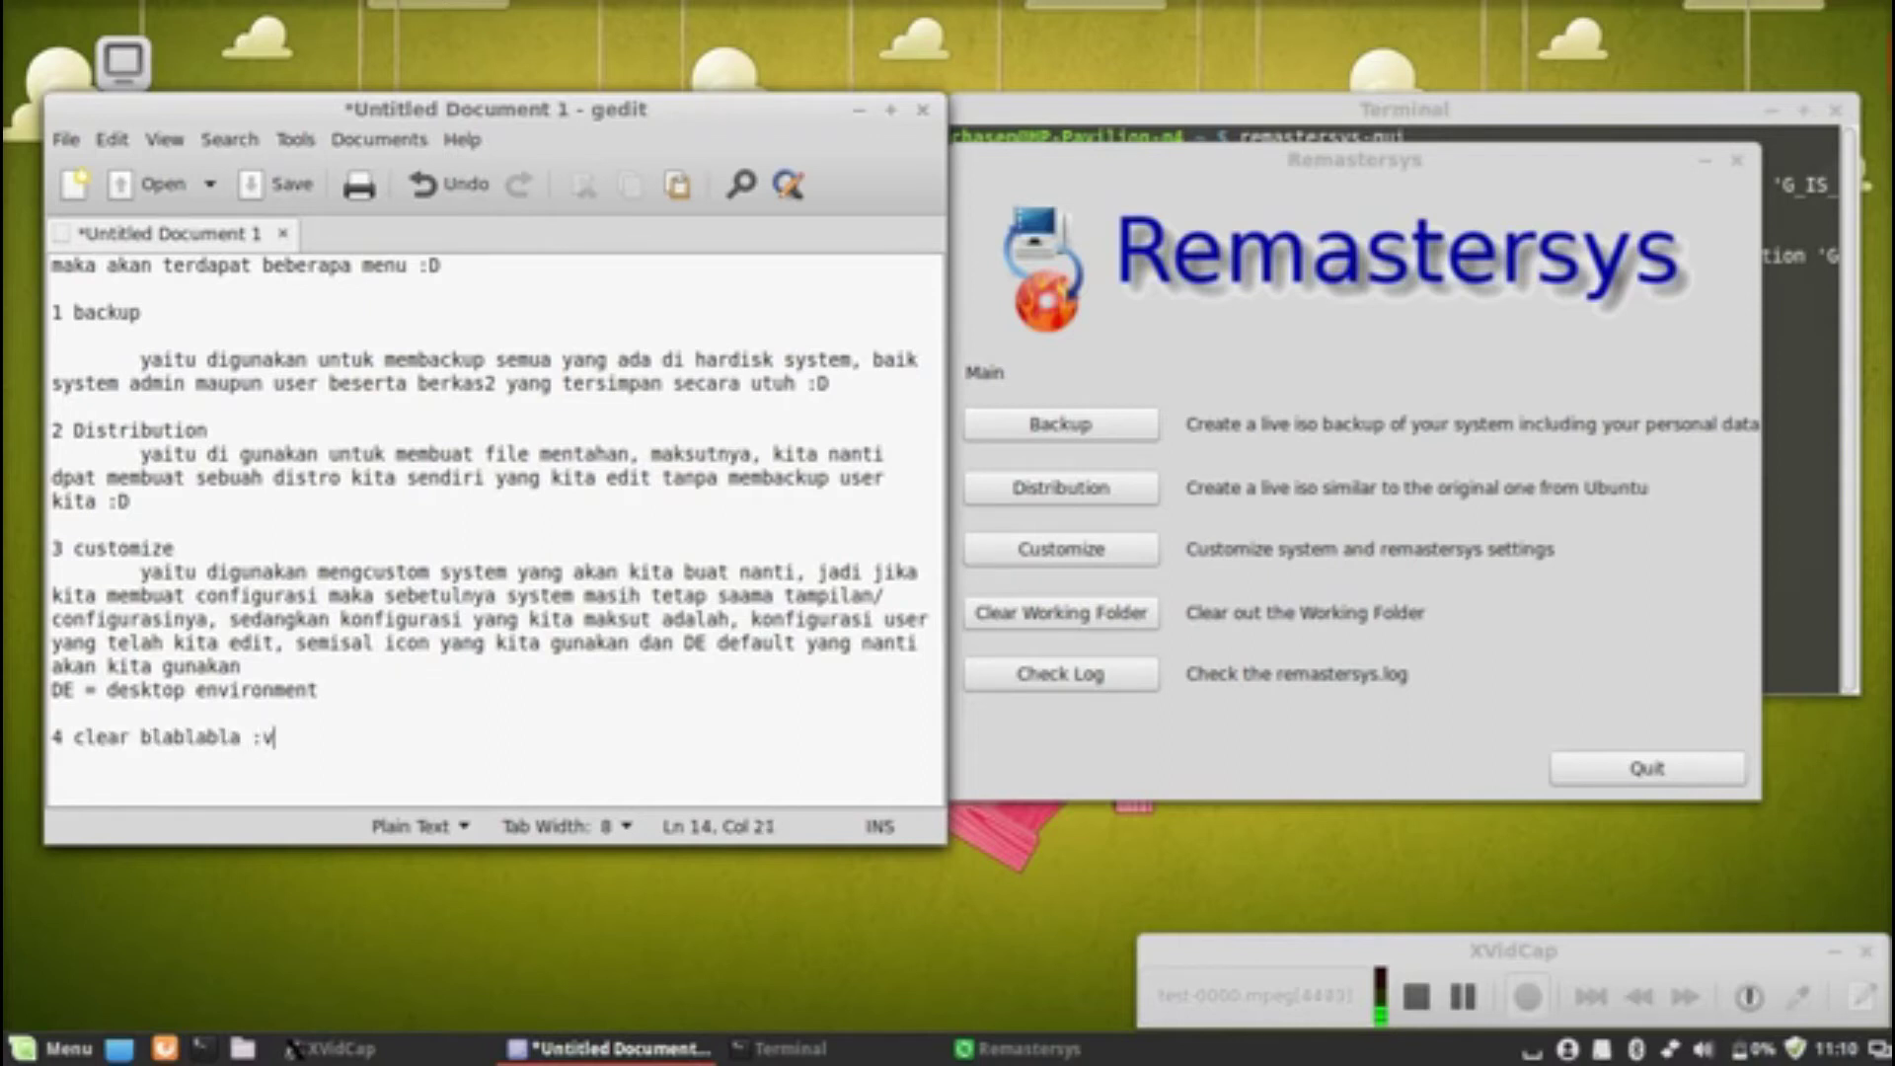
pyautogui.press('Return')
pyautogui.press('Tab')
pyautogui.write('yaitu menghapus direktori kerja')
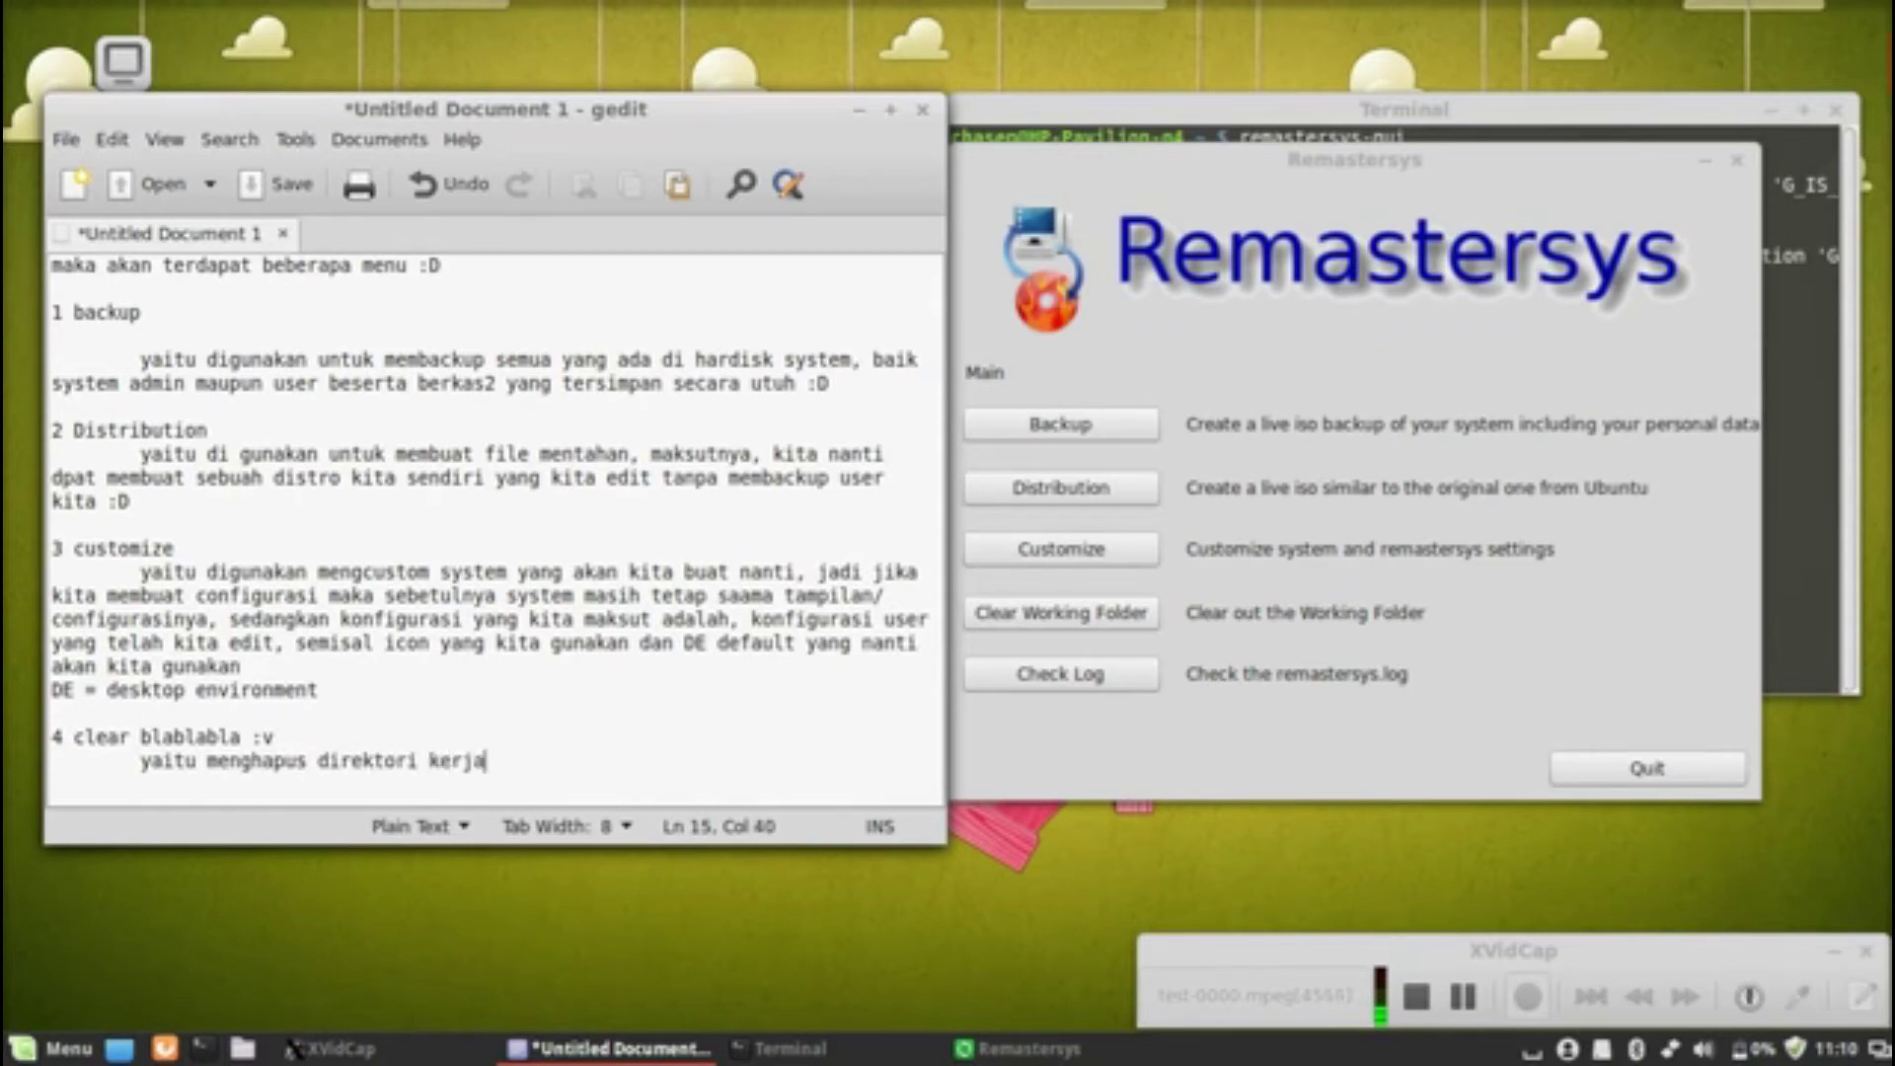
# - After a blank line, add the heading "5 check log" with the indented description "yaitu histori melakukan sebuah kerja di remastersys :D"
pyautogui.press('Return')
pyautogui.press('Return')
pyautogui.write('4')
pyautogui.write('5 check ')
pyautogui.write('log')
pyautogui.press('Return')
pyautogui.press('Tab')
pyautogui.write('yait')
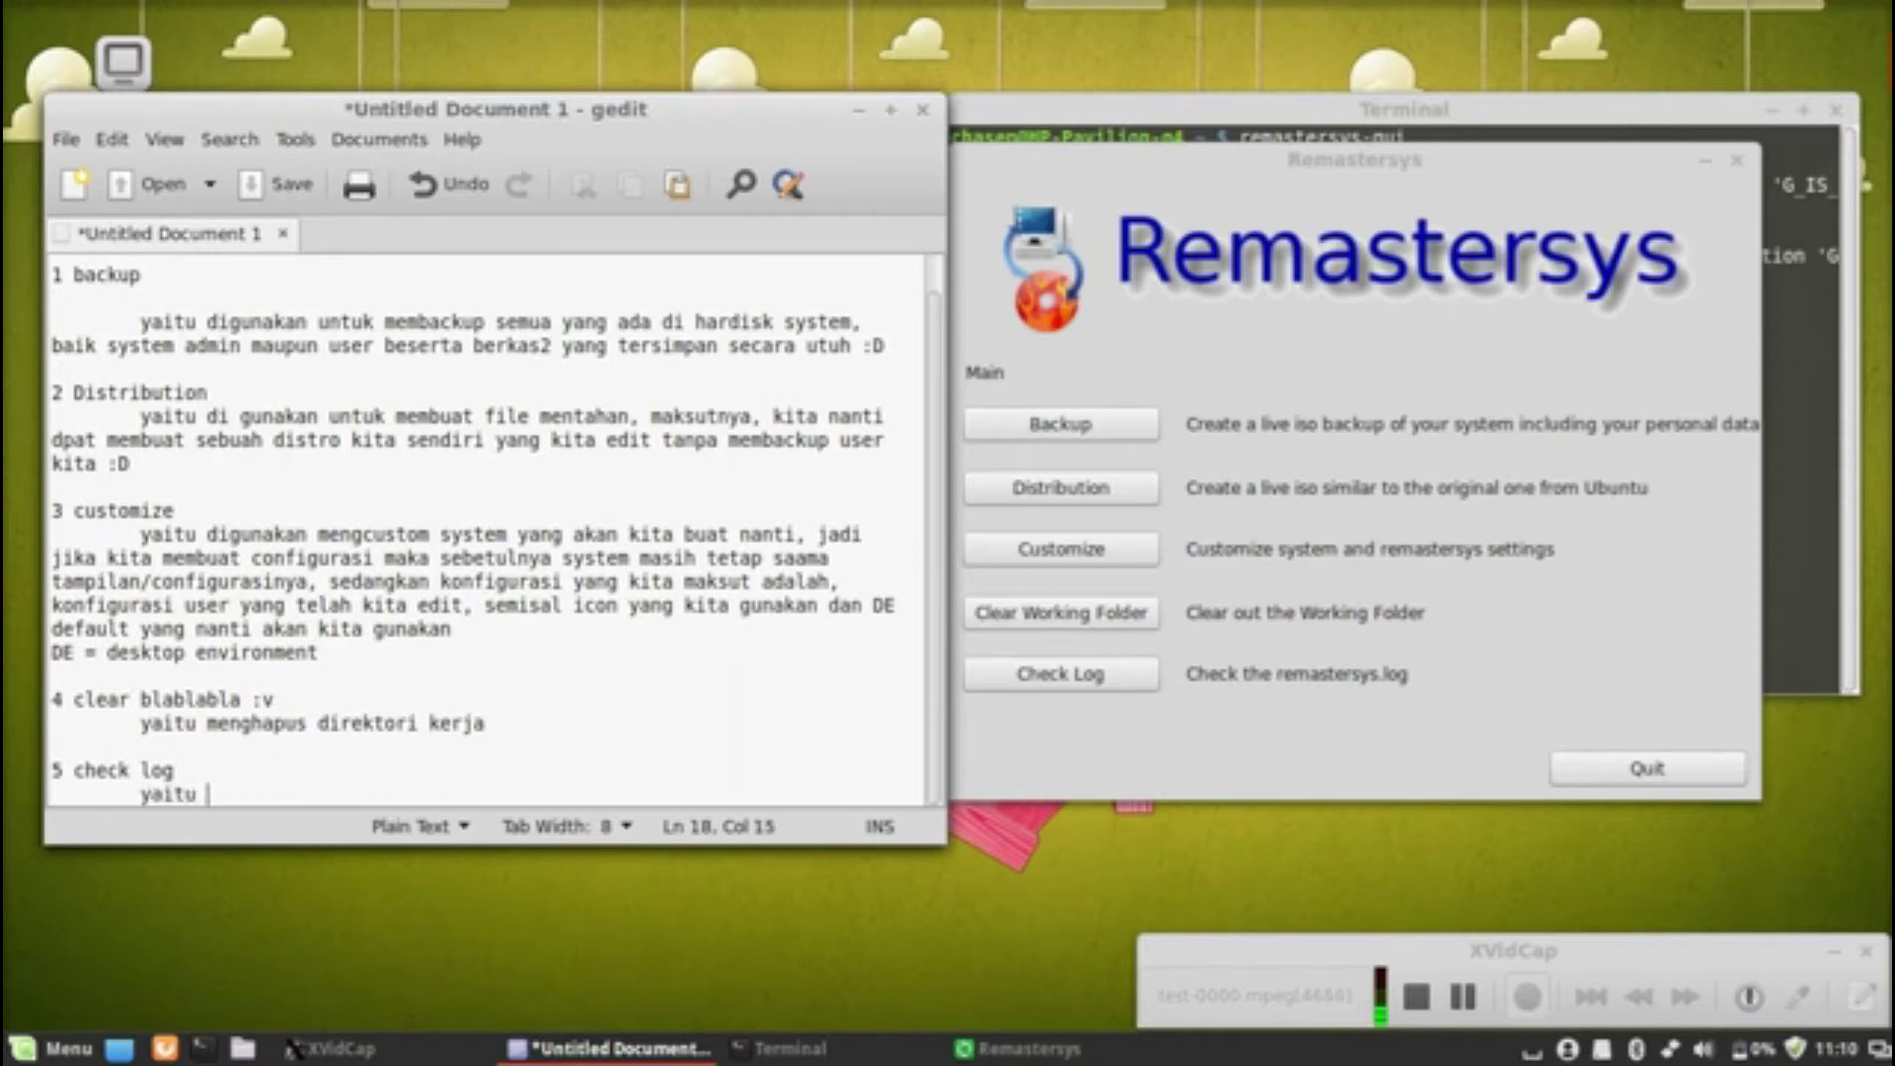
pyautogui.write('u histori melakukan sebuah kerja ')
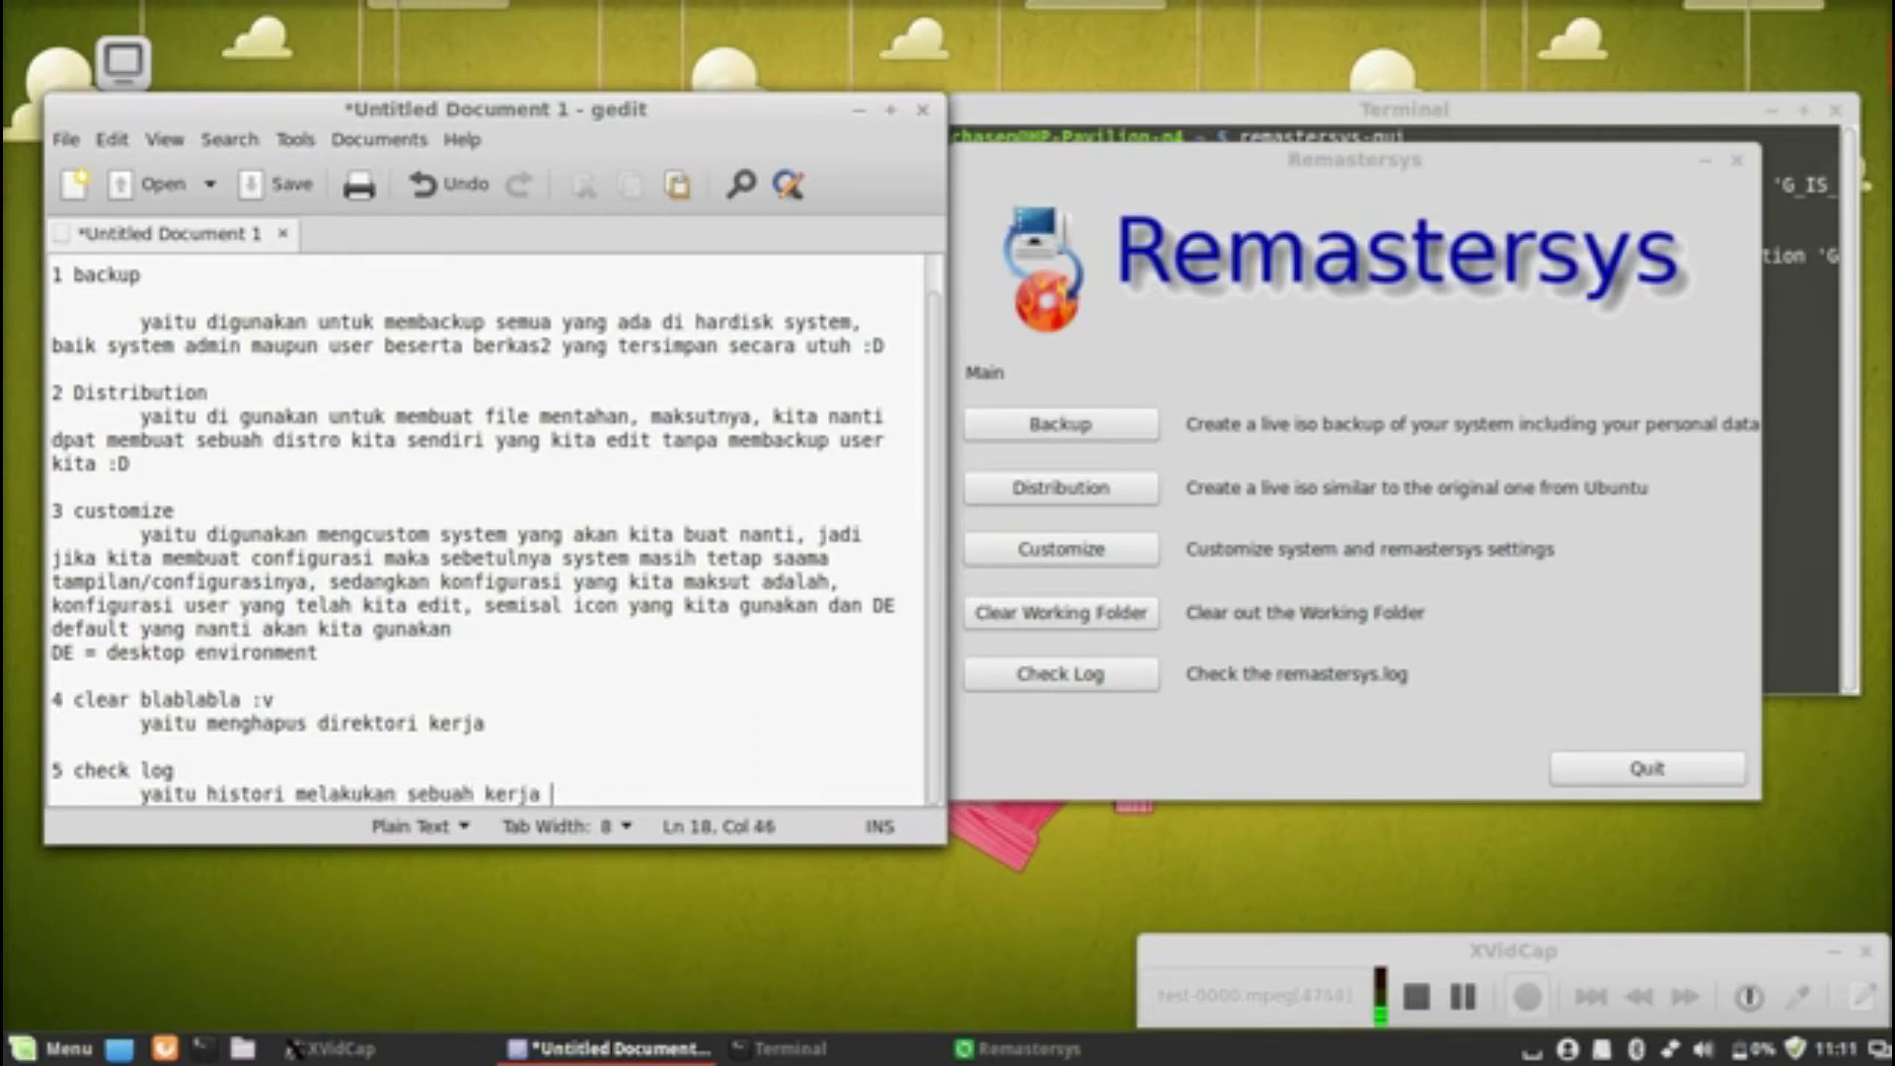
pyautogui.write('di remastersys ')
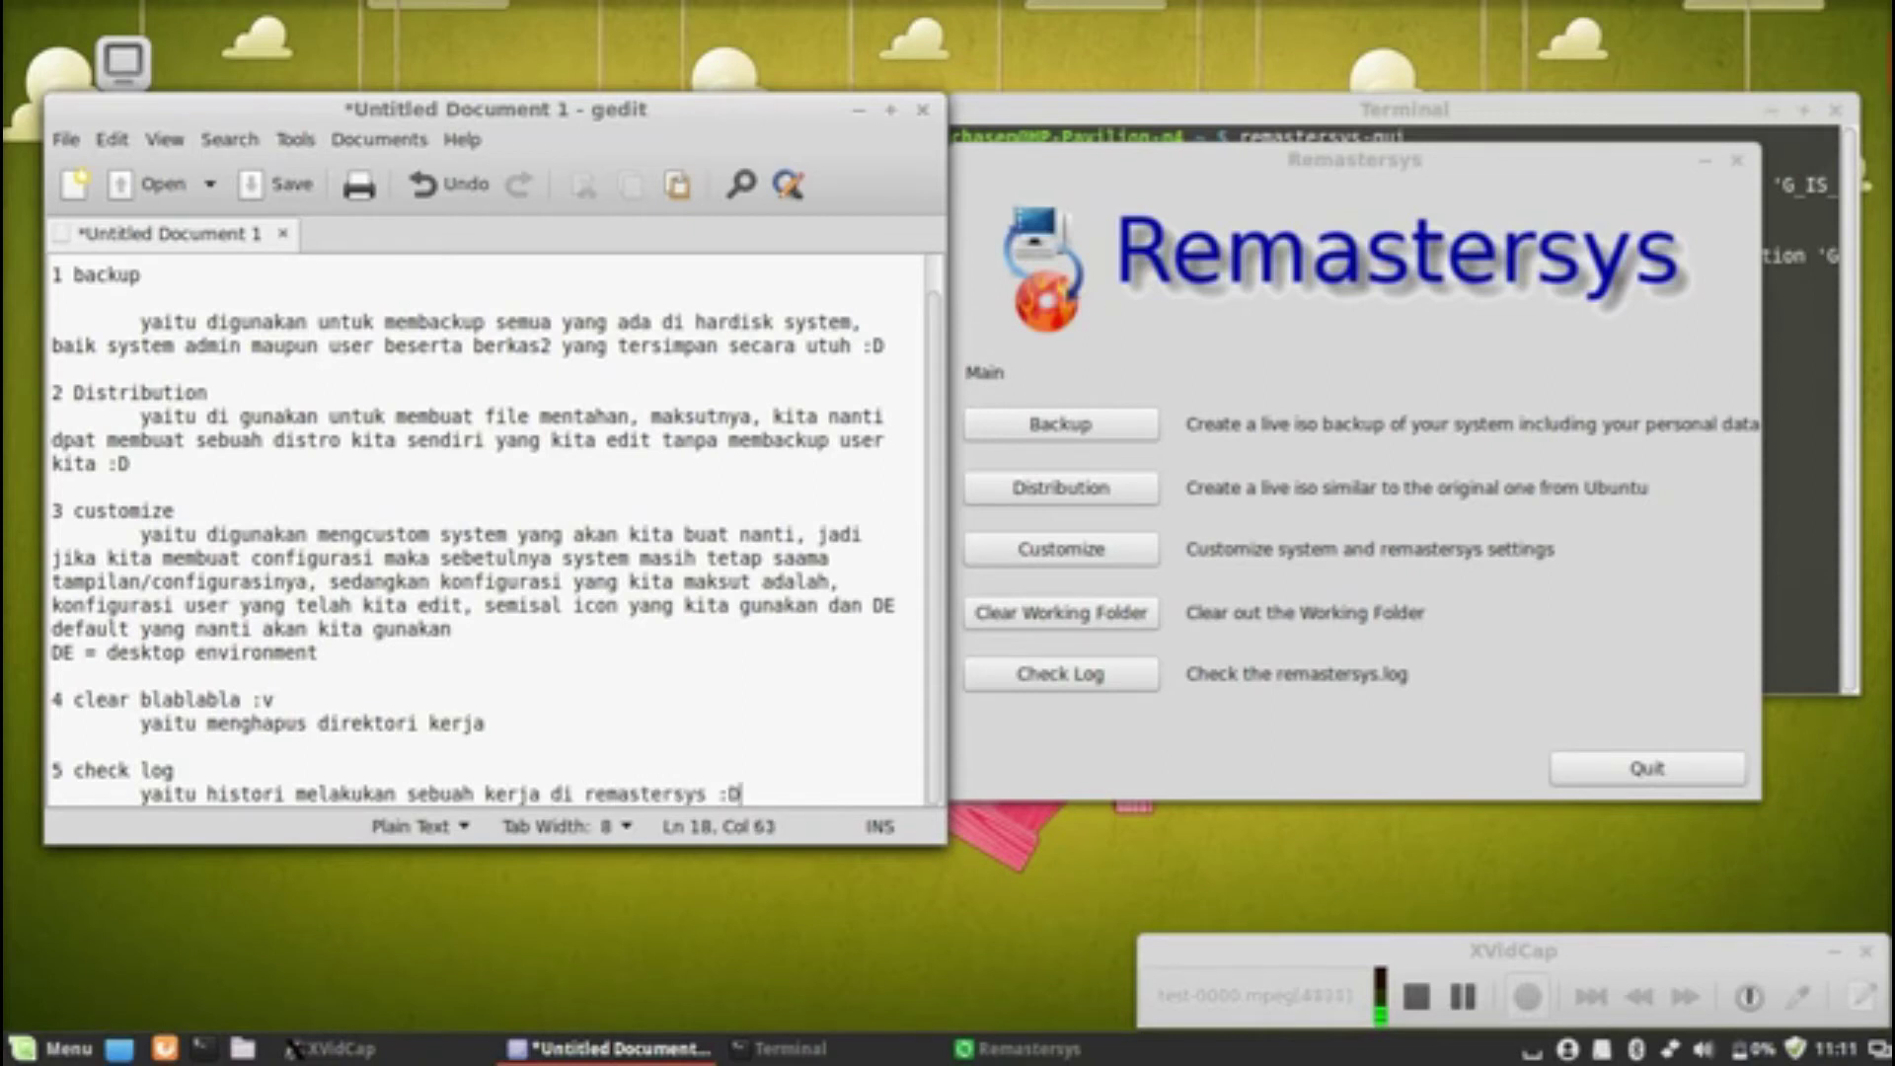
pyautogui.write(':D')
# - Clear all the menu notes from the document
pyautogui.press('Return')
pyautogui.press('Return')
pyautogui.press('Return')
pyautogui.press('Return')
pyautogui.hotkey('ctrl', 'a')
pyautogui.press('BackSpace')
pyautogui.write('sela')
pyautogui.write('njutnya k')
pyautogui.write('kita')
pyautogui.press('BackSpace')
pyautogui.press('BackSpace')
pyautogui.press('BackSpace')
pyautogui.press('BackSpace')
pyautogui.write('ita lak')
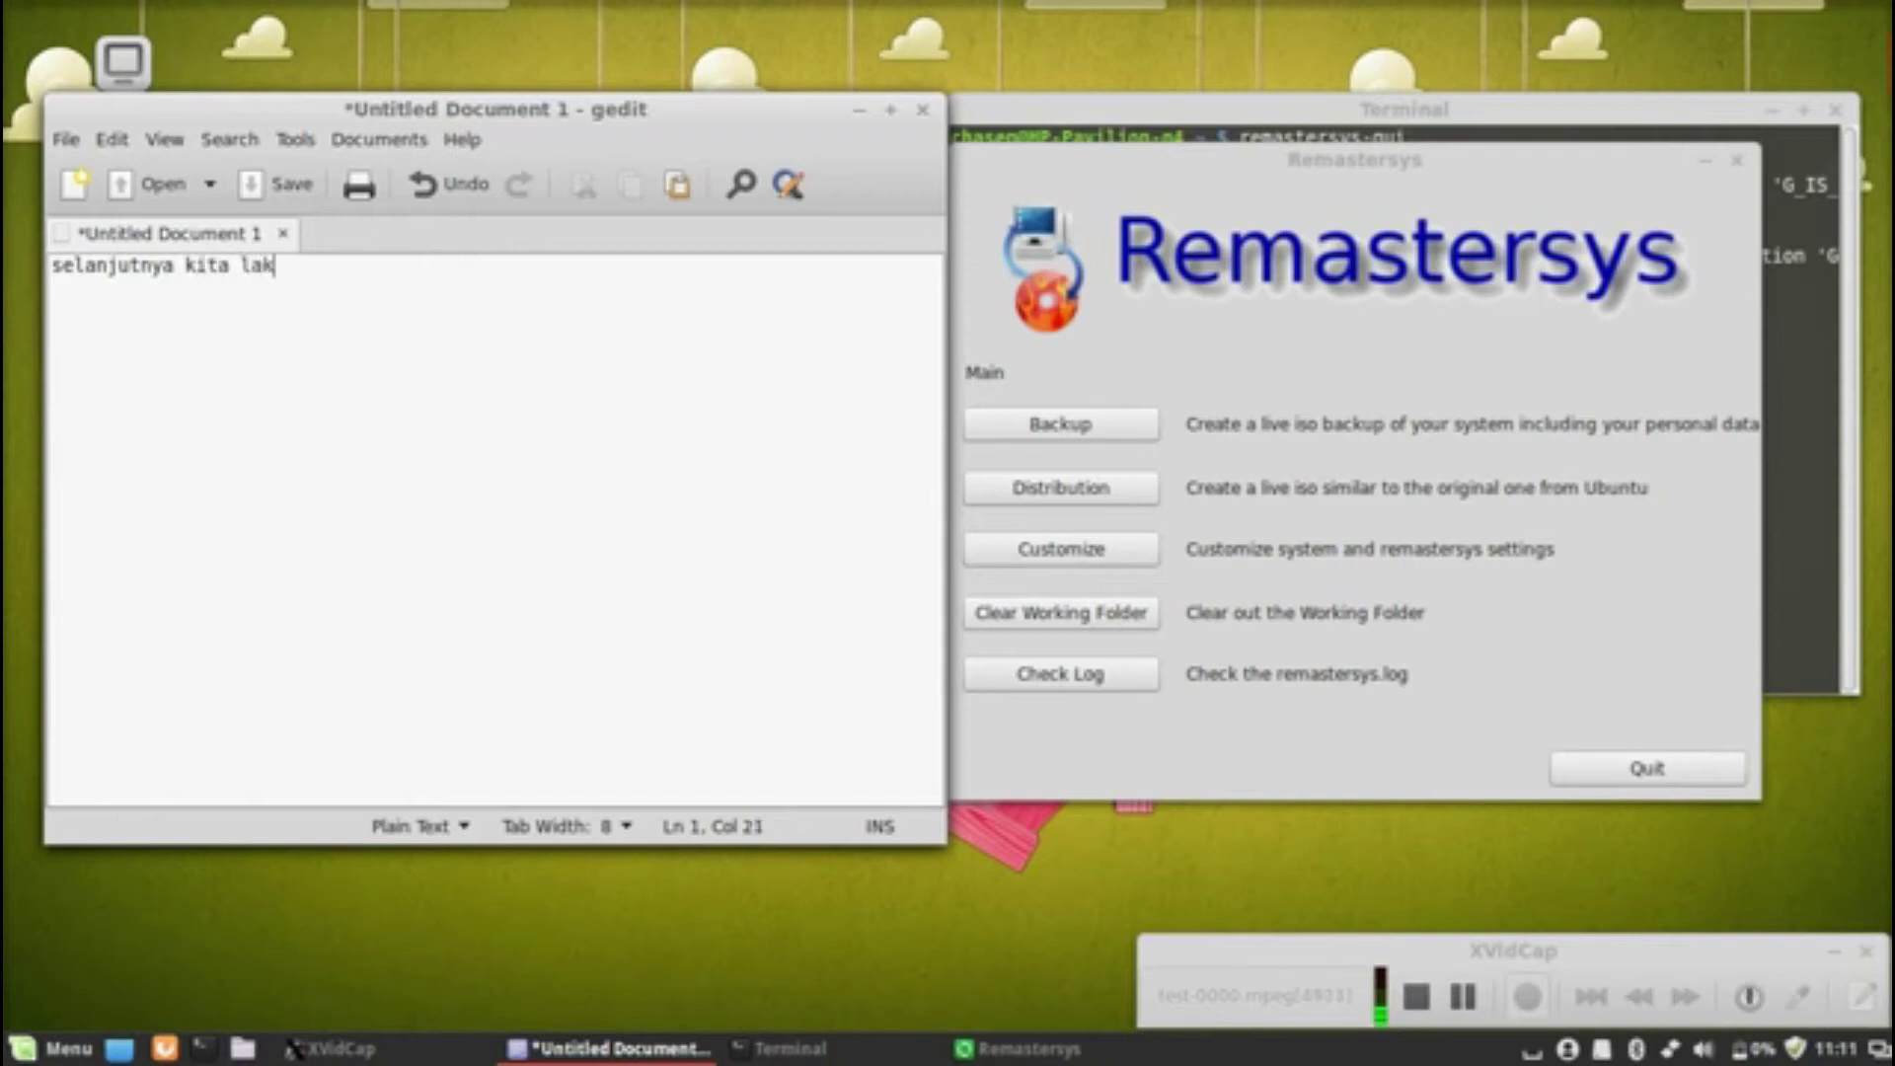
pyautogui.write('ukan dari mengkopi')
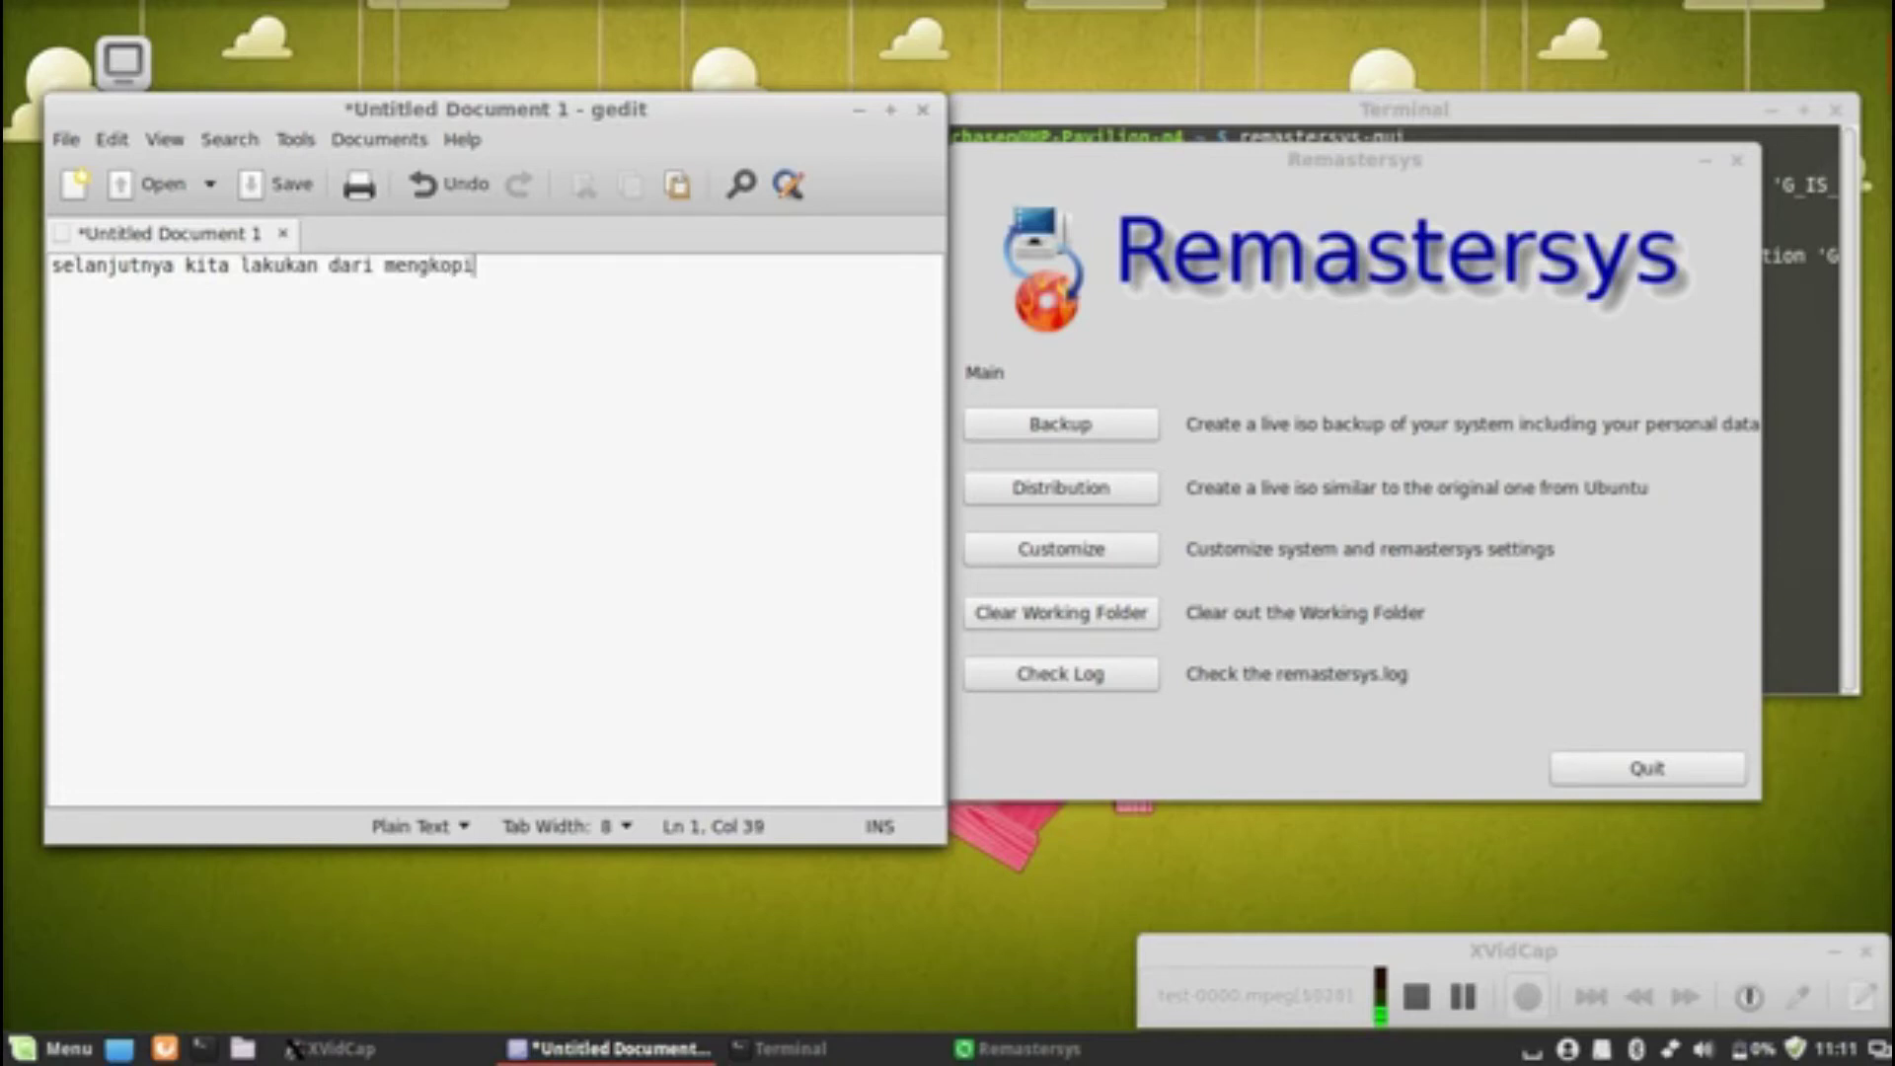
pyautogui.press('BackSpace')
pyautogui.press('BackSpace')
pyautogui.press('BackSpace')
pyautogui.press('BackSpace')
pyautogui.press('BackSpace')
pyautogui.press('BackSpace')
pyautogui.press('BackSpace')
pyautogui.press('BackSpace')
pyautogui.press('BackSpace')
pyautogui.press('BackSpace')
pyautogui.press('BackSpace')
pyautogui.press('BackSpace')
pyautogui.press('BackSpace')
pyautogui.press('BackSpace')
pyautogui.press('BackSpace')
pyautogui.press('BackSpace')
pyautogui.press('BackSpace')
pyautogui.press('BackSpace')
pyautogui.press('BackSpace')
pyautogui.press('BackSpace')
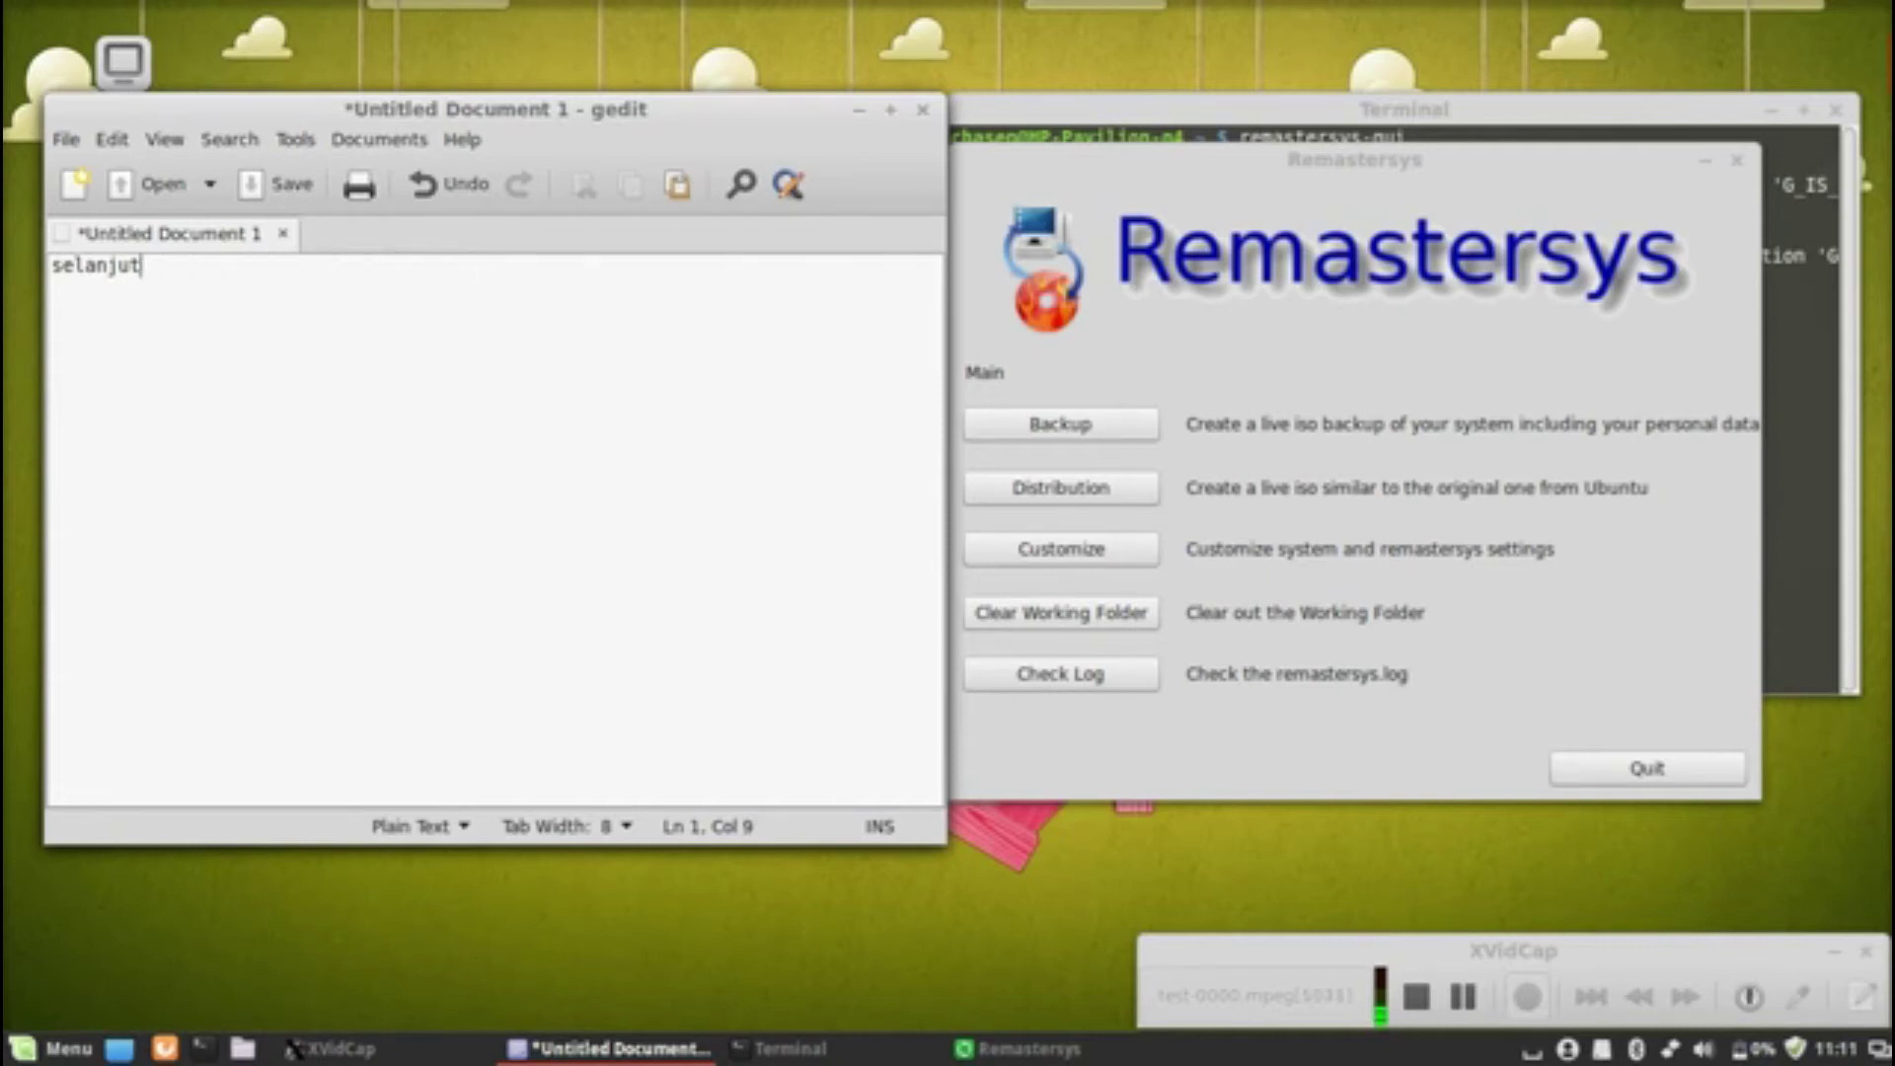
# - Write the note "yaudah langsung ajja, biar gag kebanyakan ngetik :v" and clear it from the document
pyautogui.write('yaudh')
pyautogui.press('BackSpace')
pyautogui.press('BackSpace')
pyautogui.press('BackSpace')
pyautogui.write('udah lang')
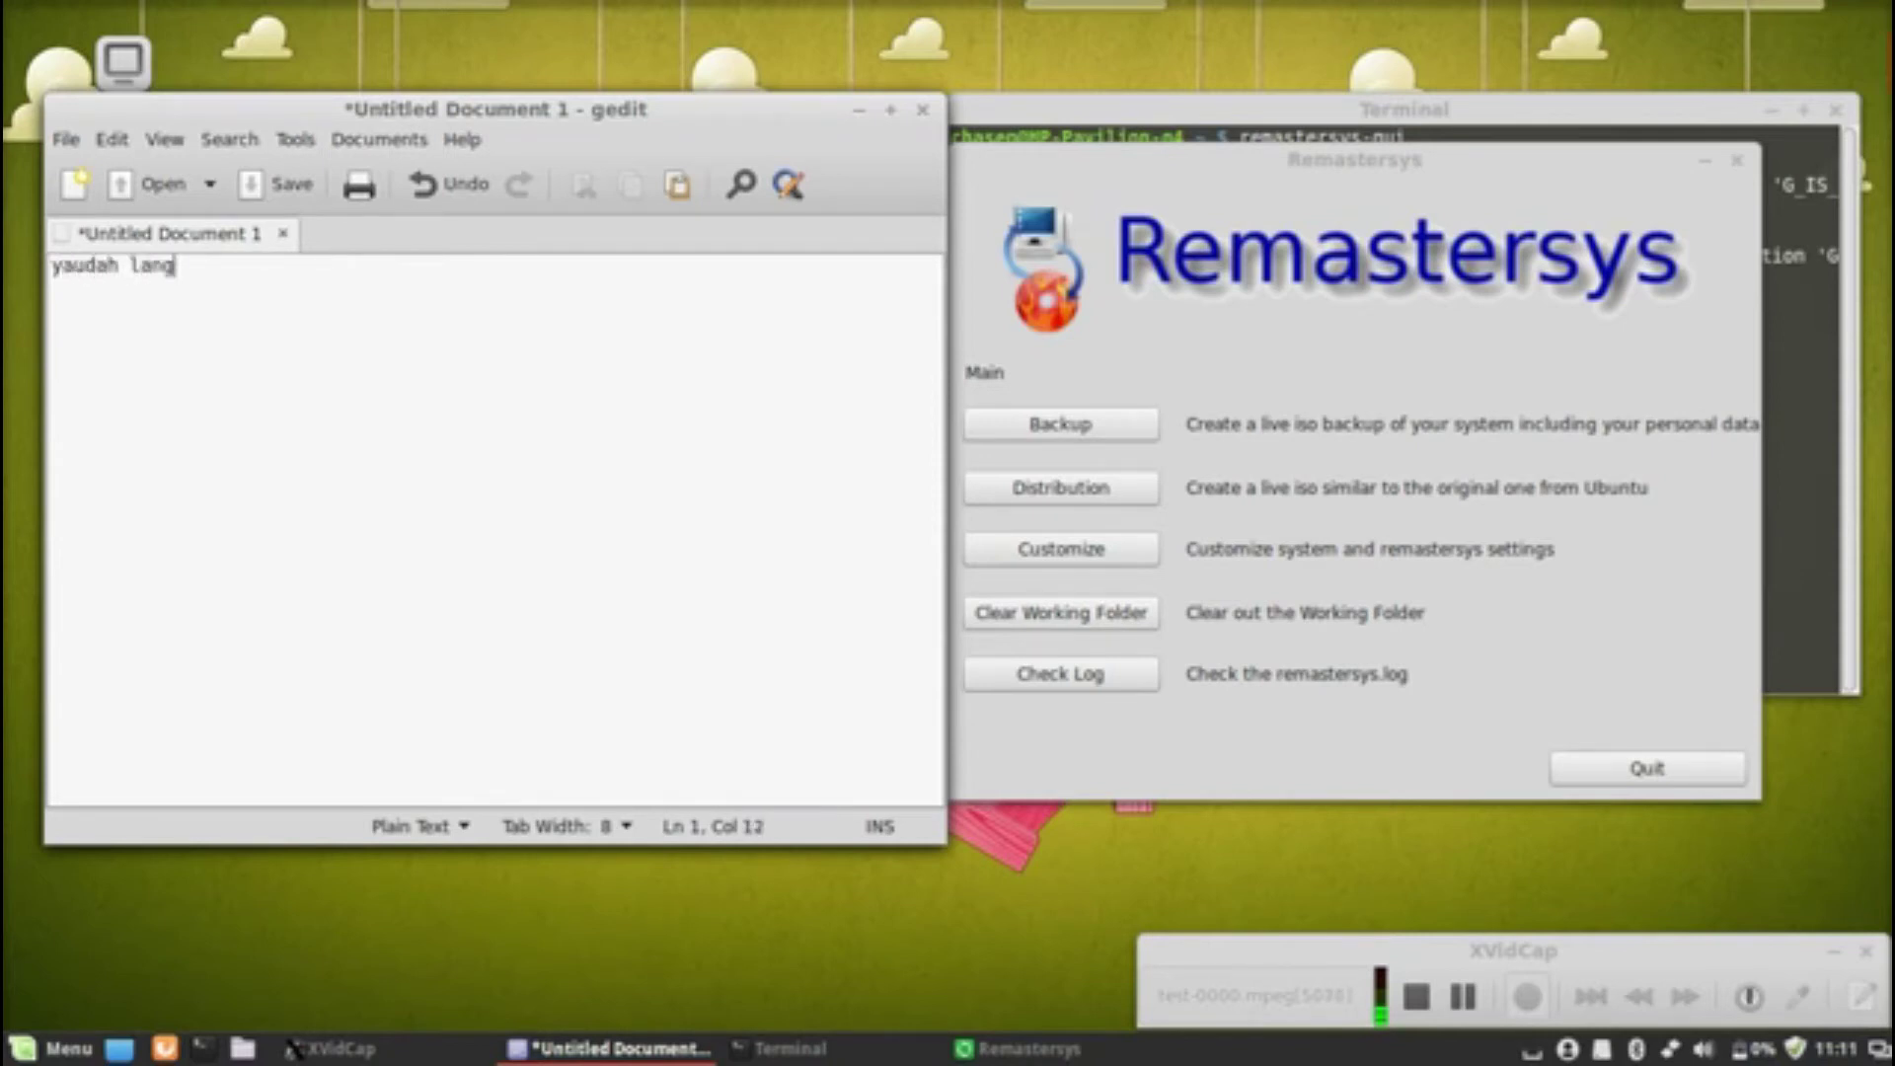
pyautogui.write('sung ajja,  biar gag kebanyakan ngetik :v')
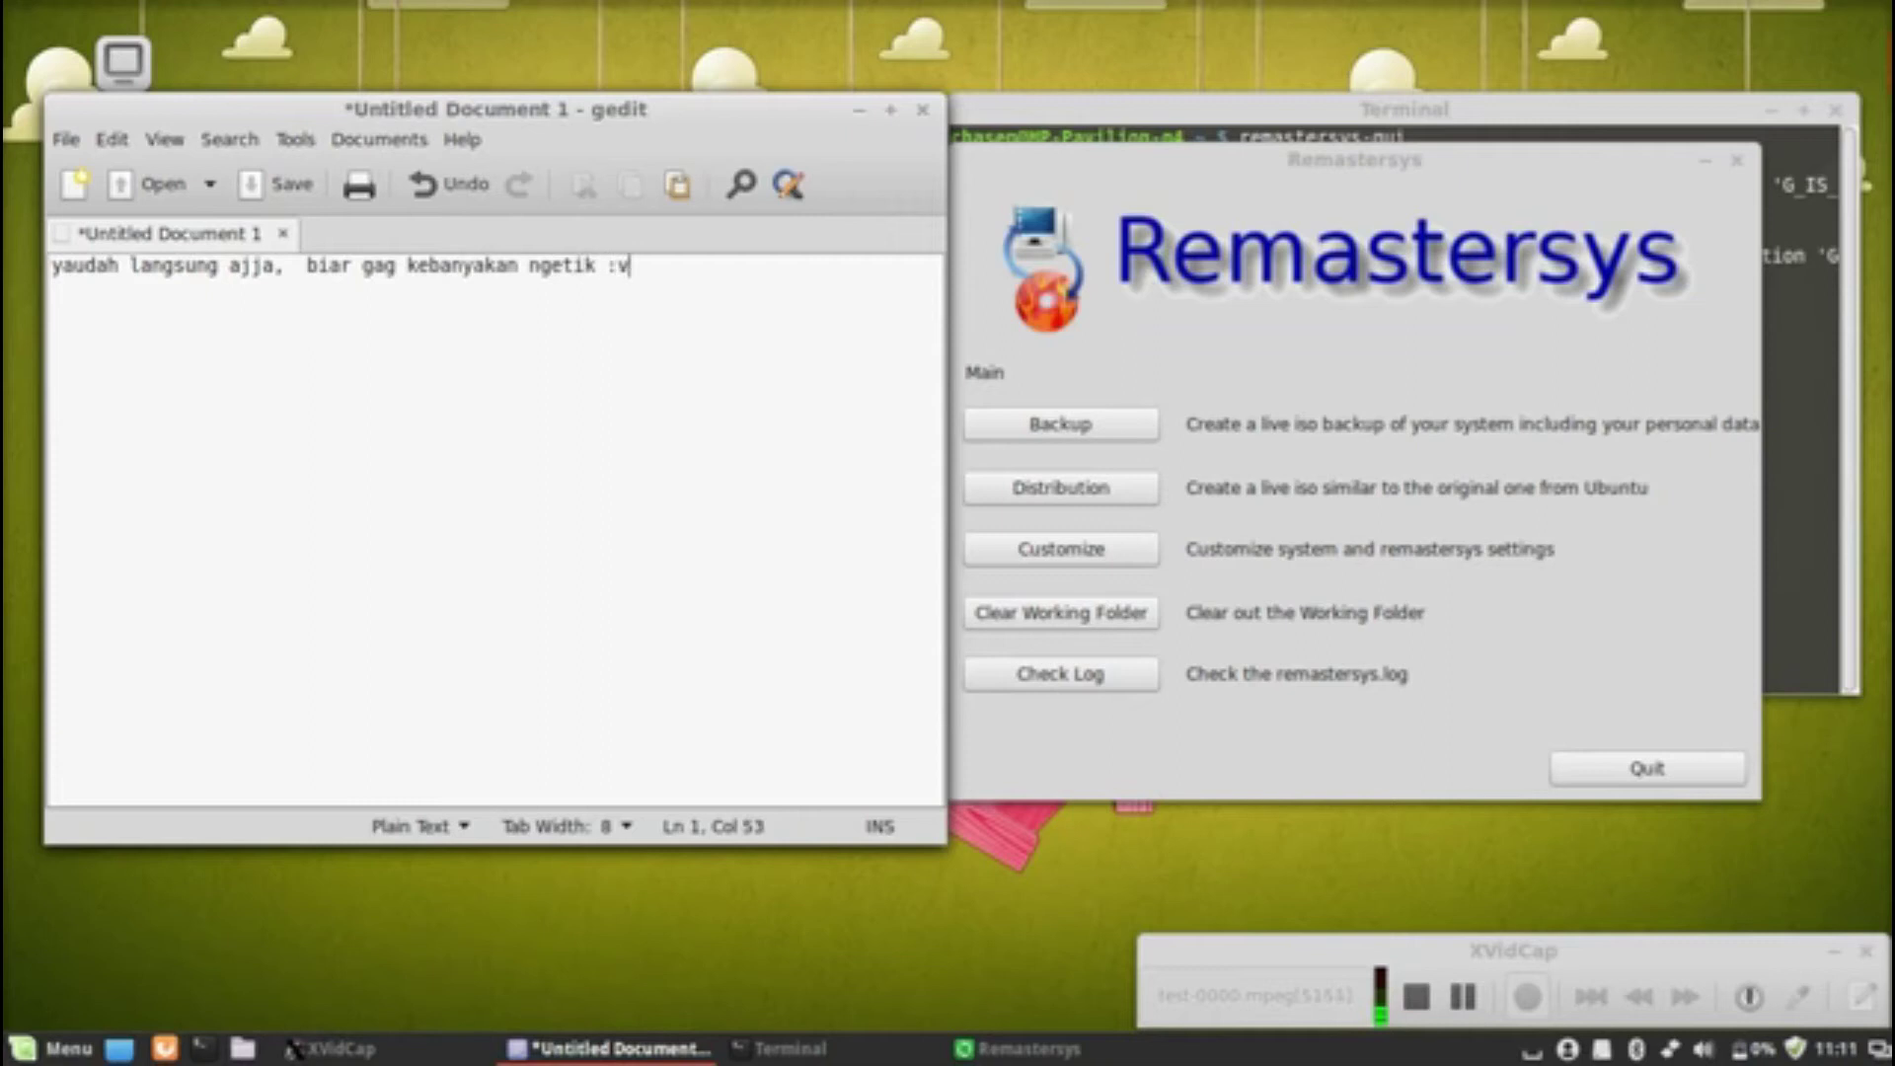
pyautogui.hotkey('ctrl', 'a')
pyautogui.press('BackSpace')
# - Switch to Remastersys, check its log, and return to the main menu
pyautogui.click(1466, 504)
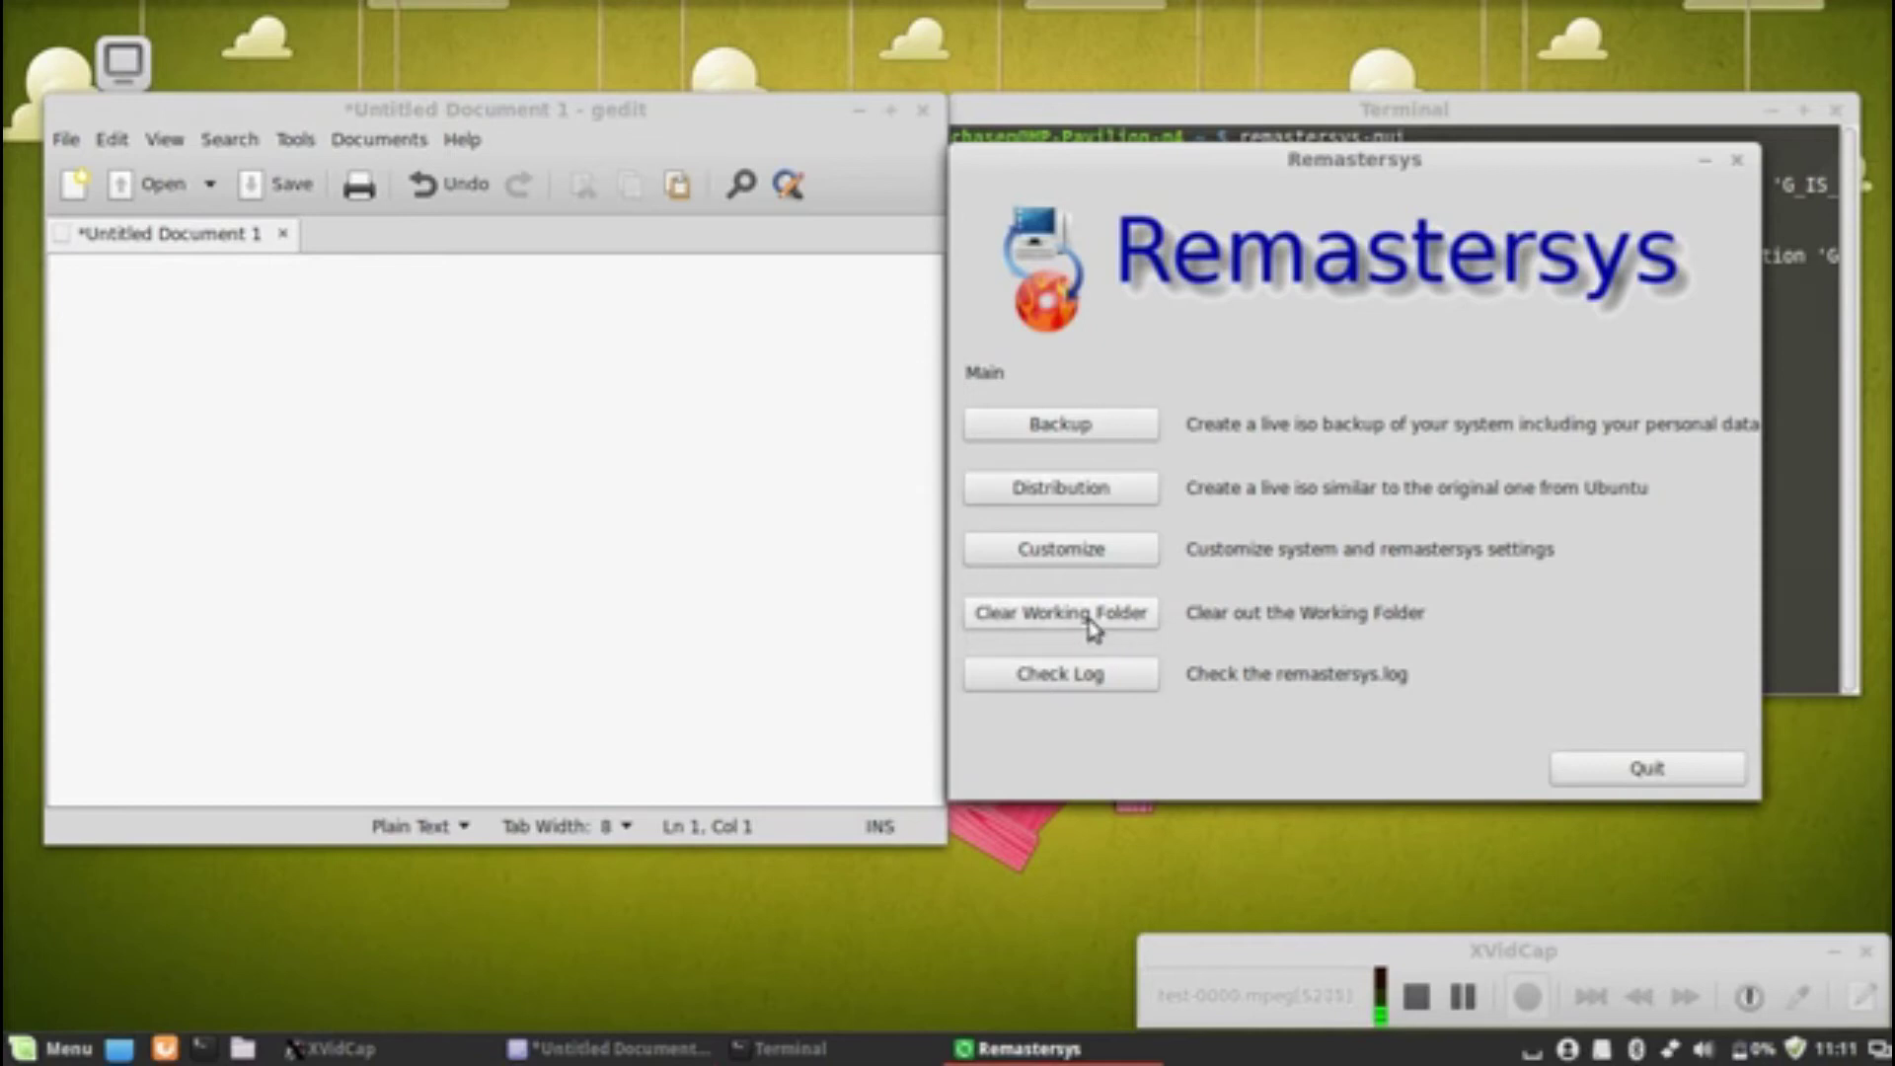
pyautogui.click(1068, 683)
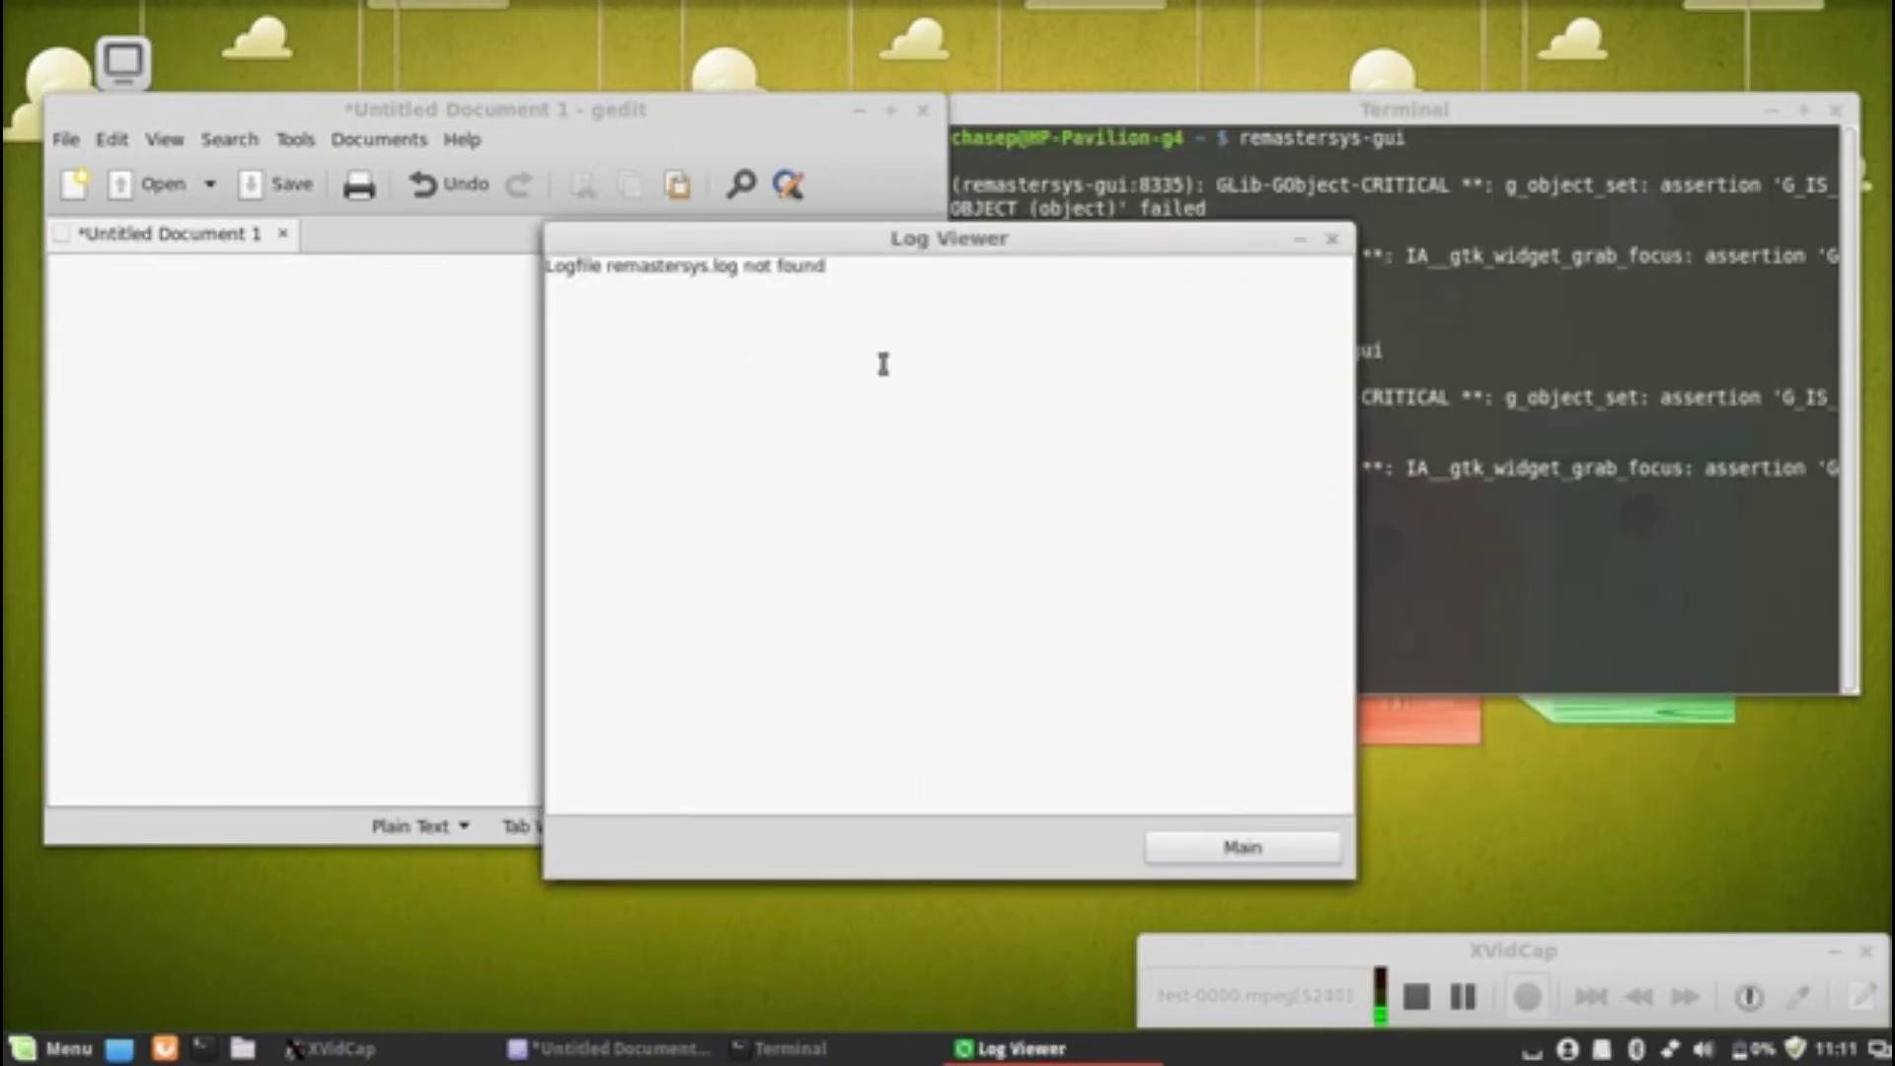
pyautogui.moveTo(867, 276); pyautogui.dragTo(583, 272)
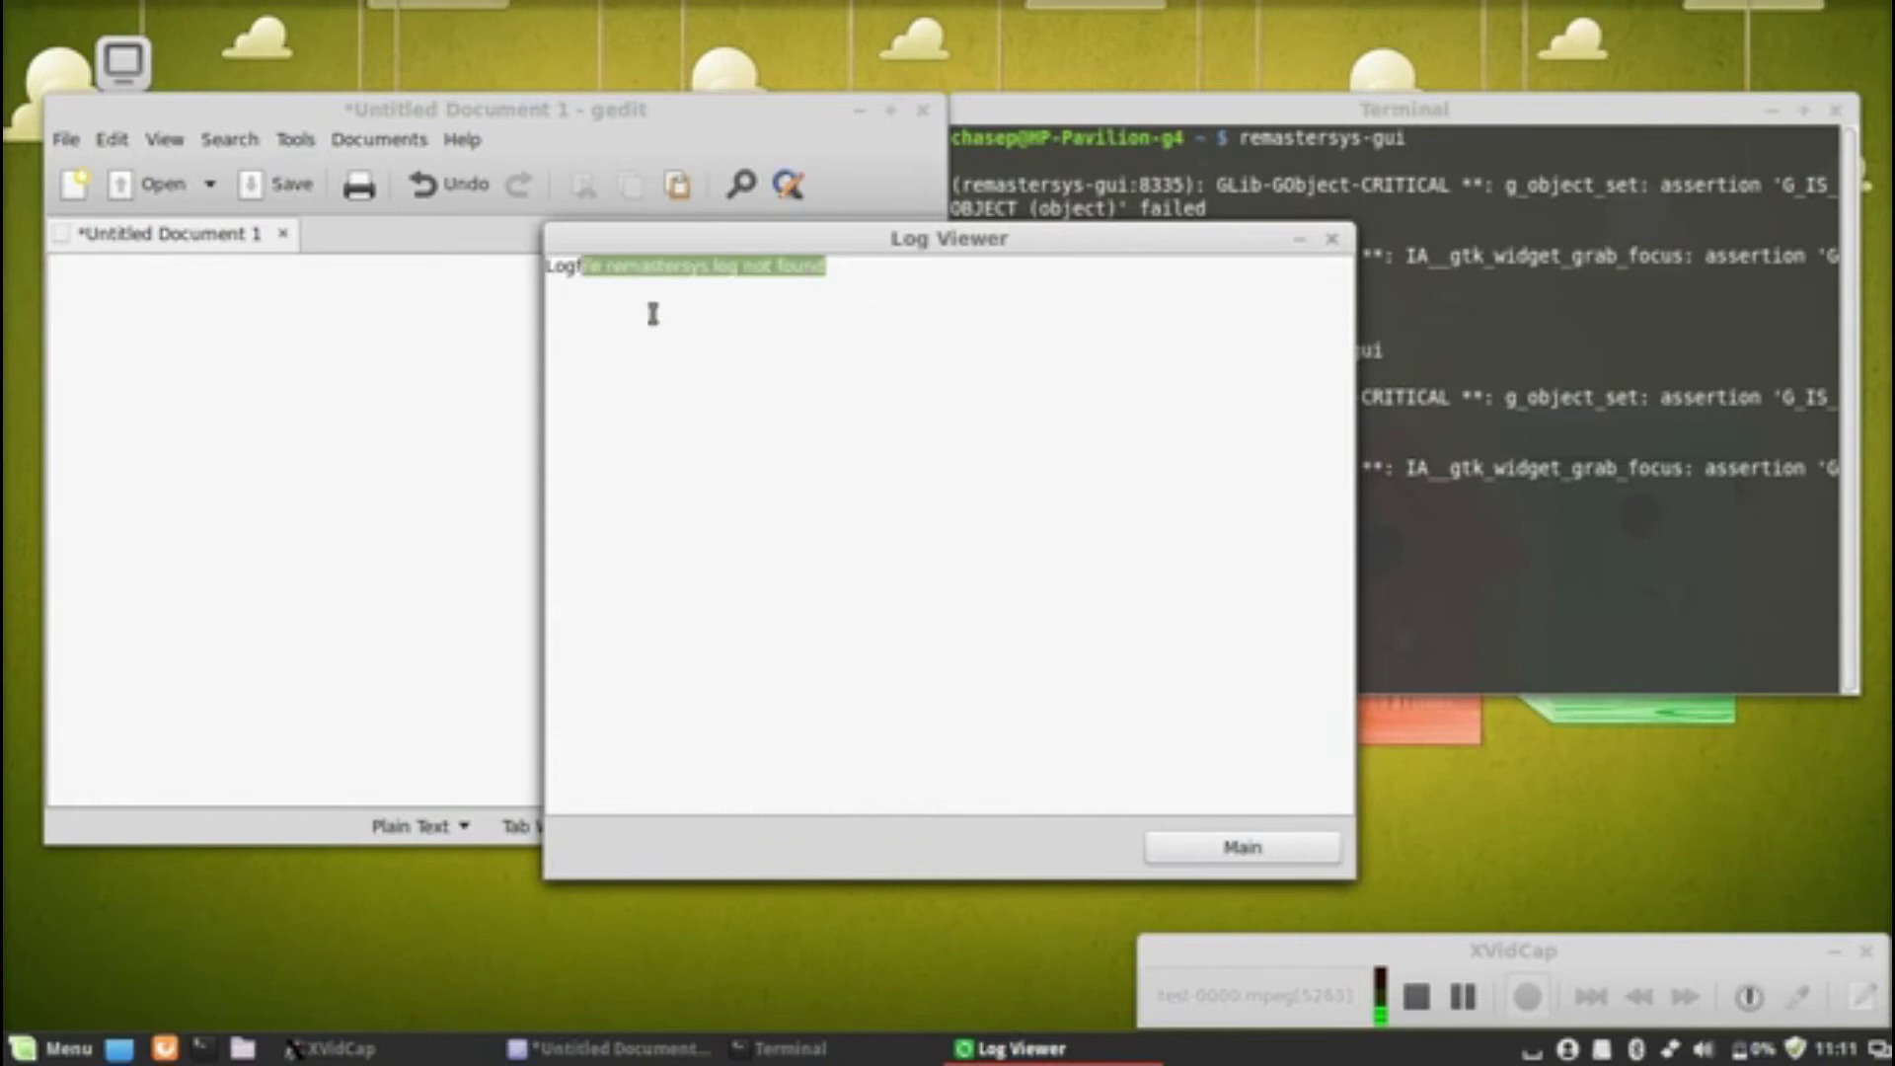
pyautogui.click(1241, 849)
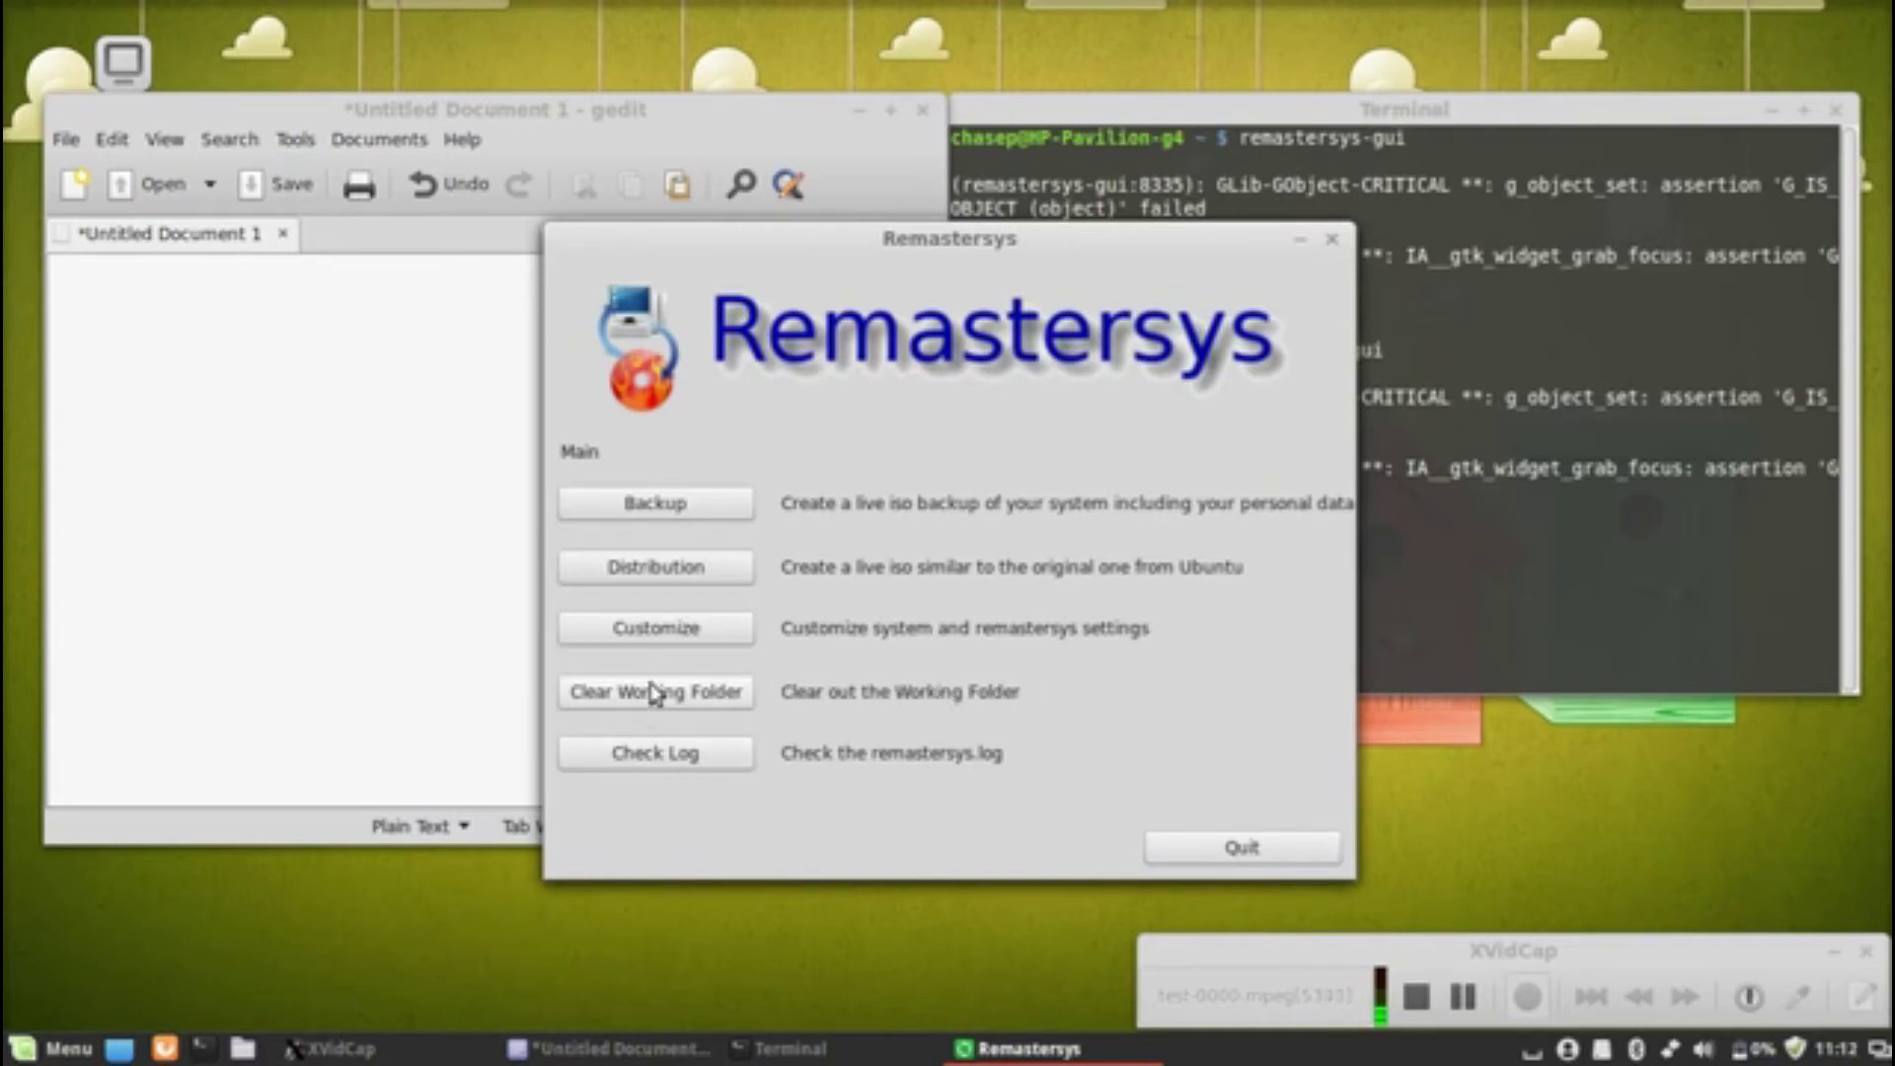
# - In the Remastersys customization configuration, set LIVEUSER to "Amidu" and LIVECDLABEL to "Amidu Live CD"
pyautogui.click(713, 629)
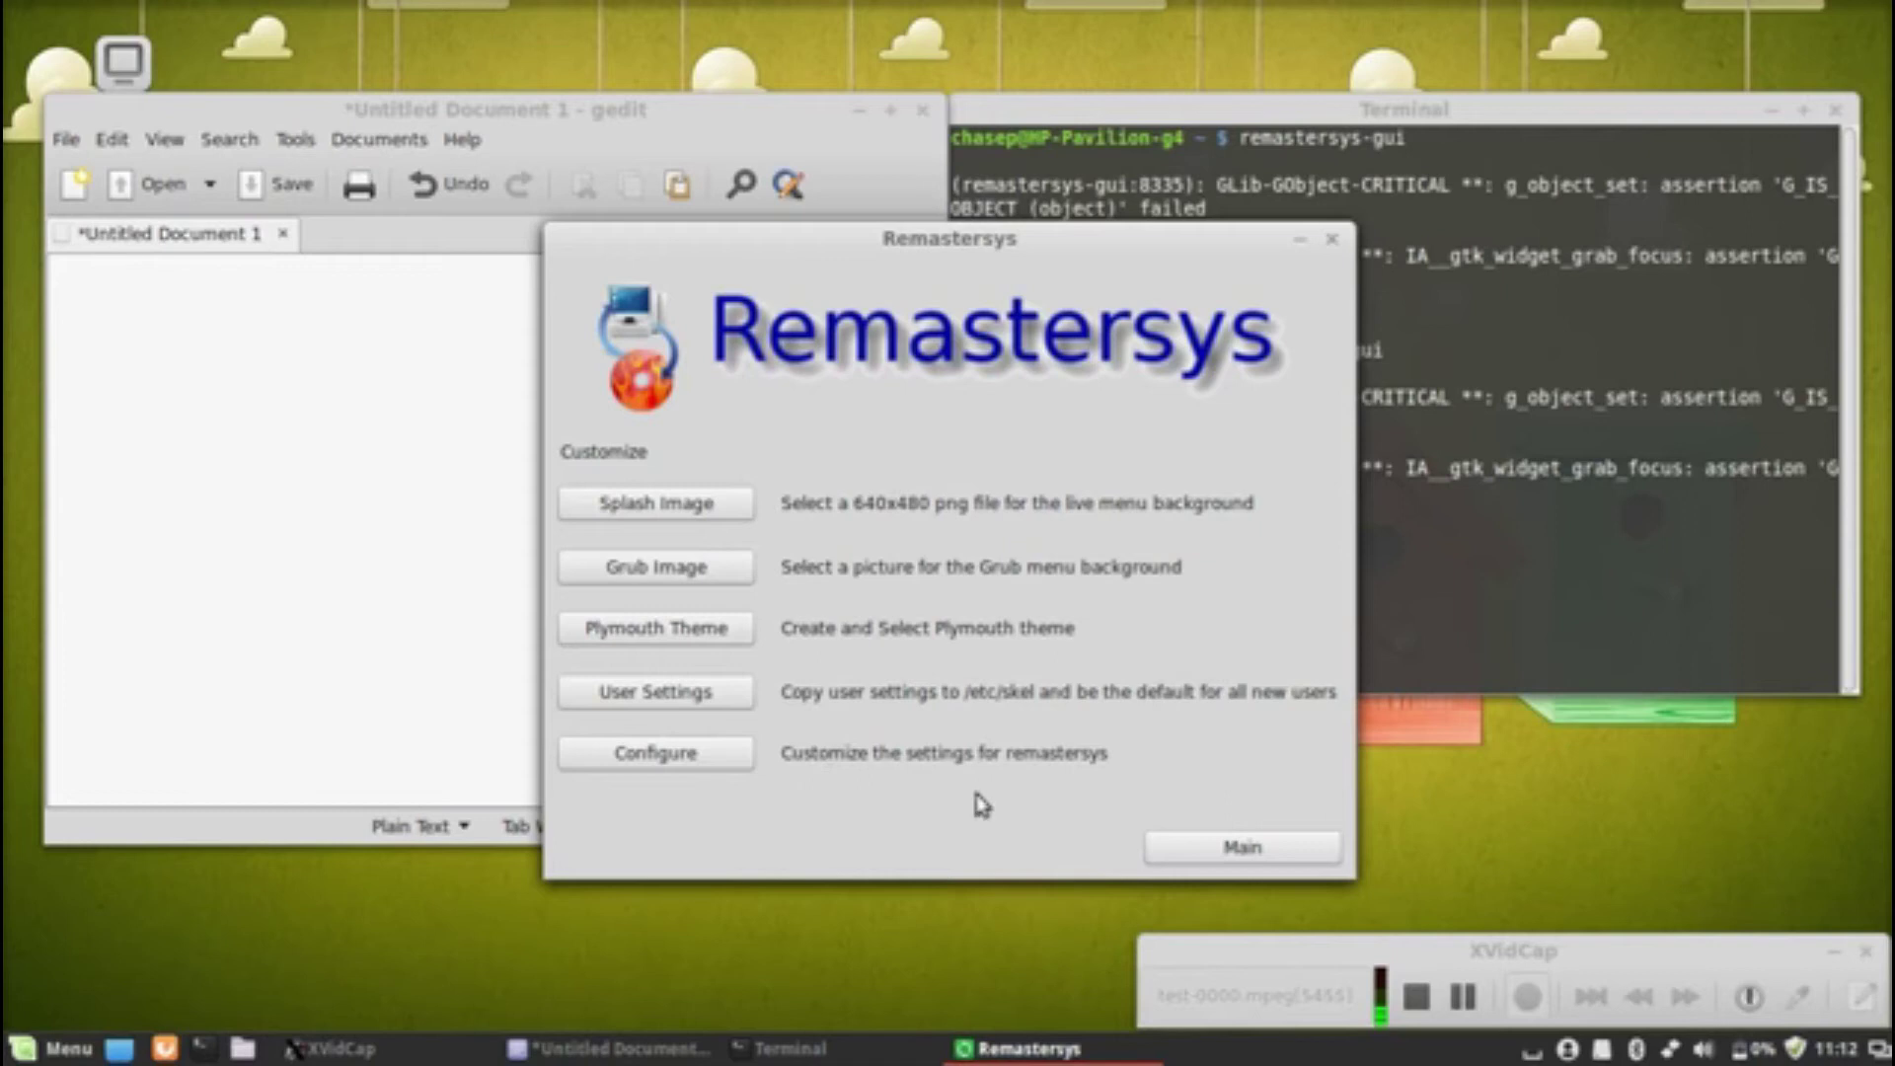
pyautogui.click(694, 762)
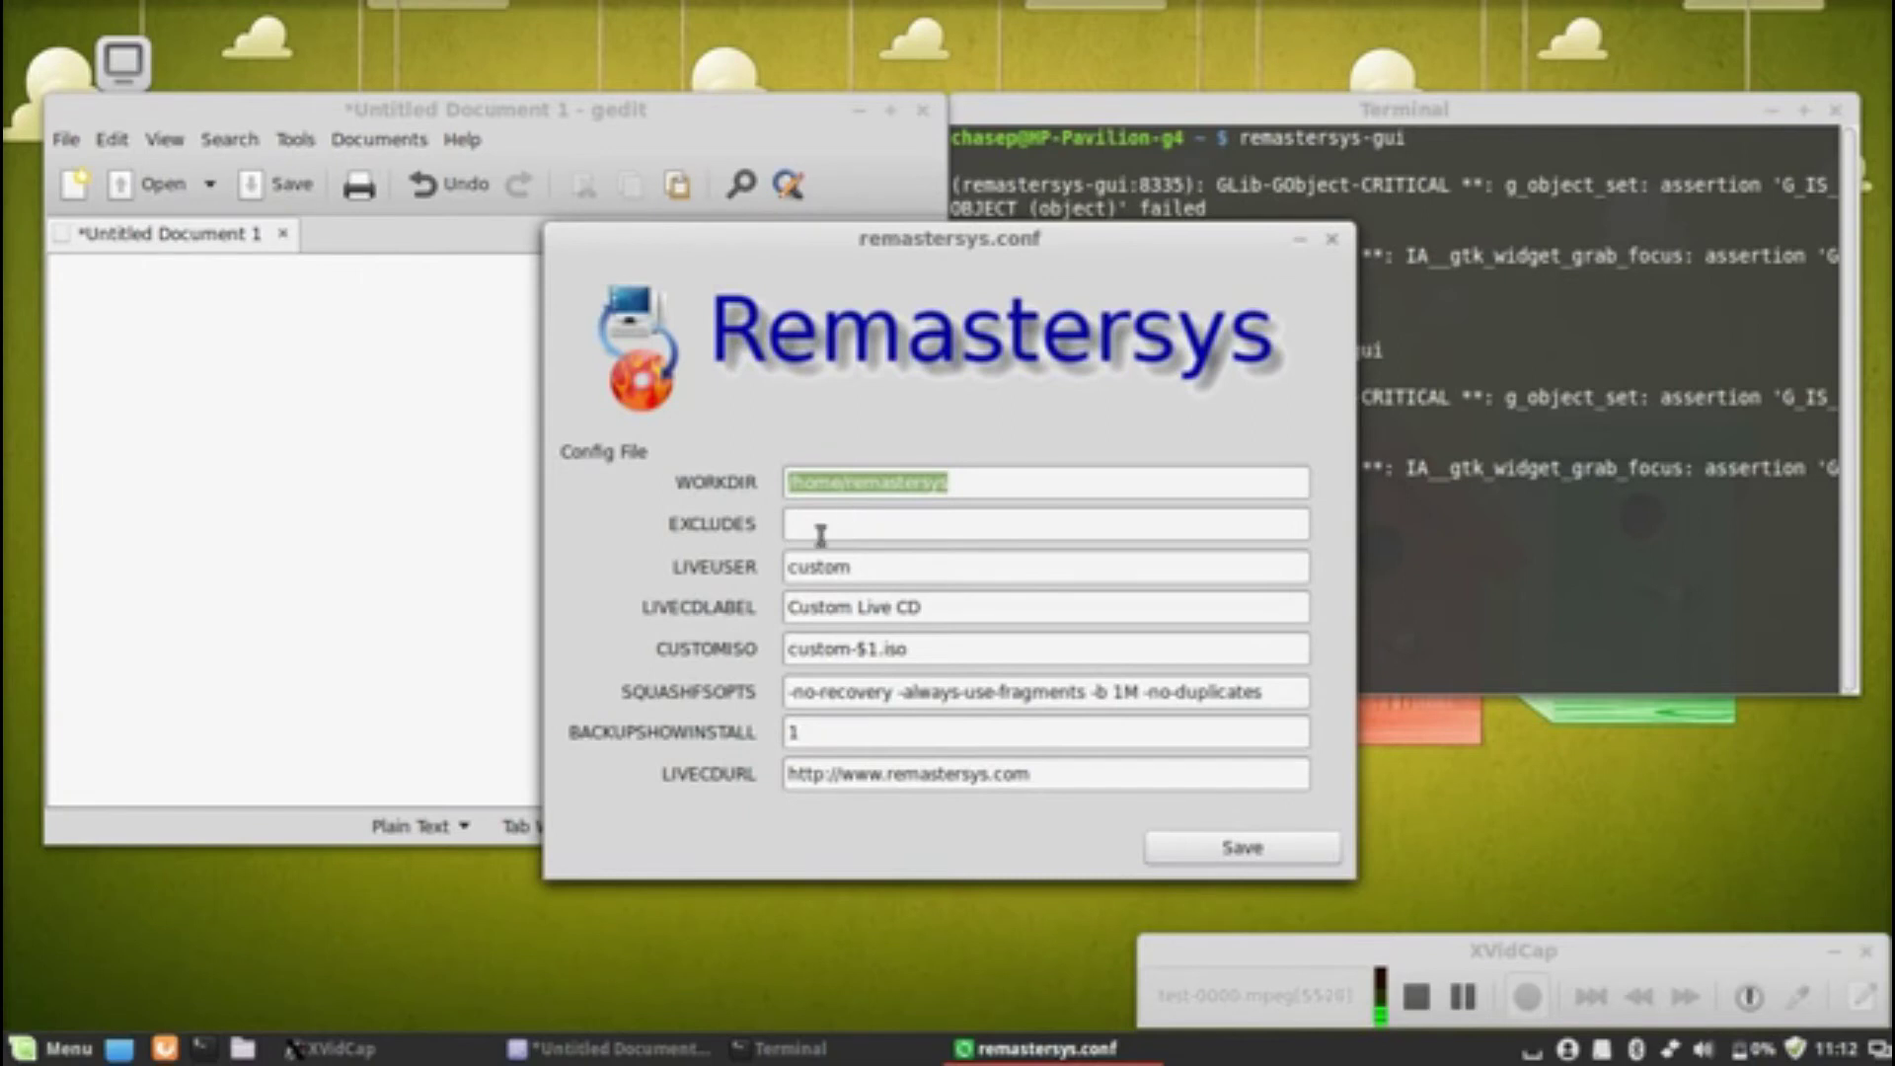
pyautogui.doubleClick(881, 567)
pyautogui.write('Amidu')
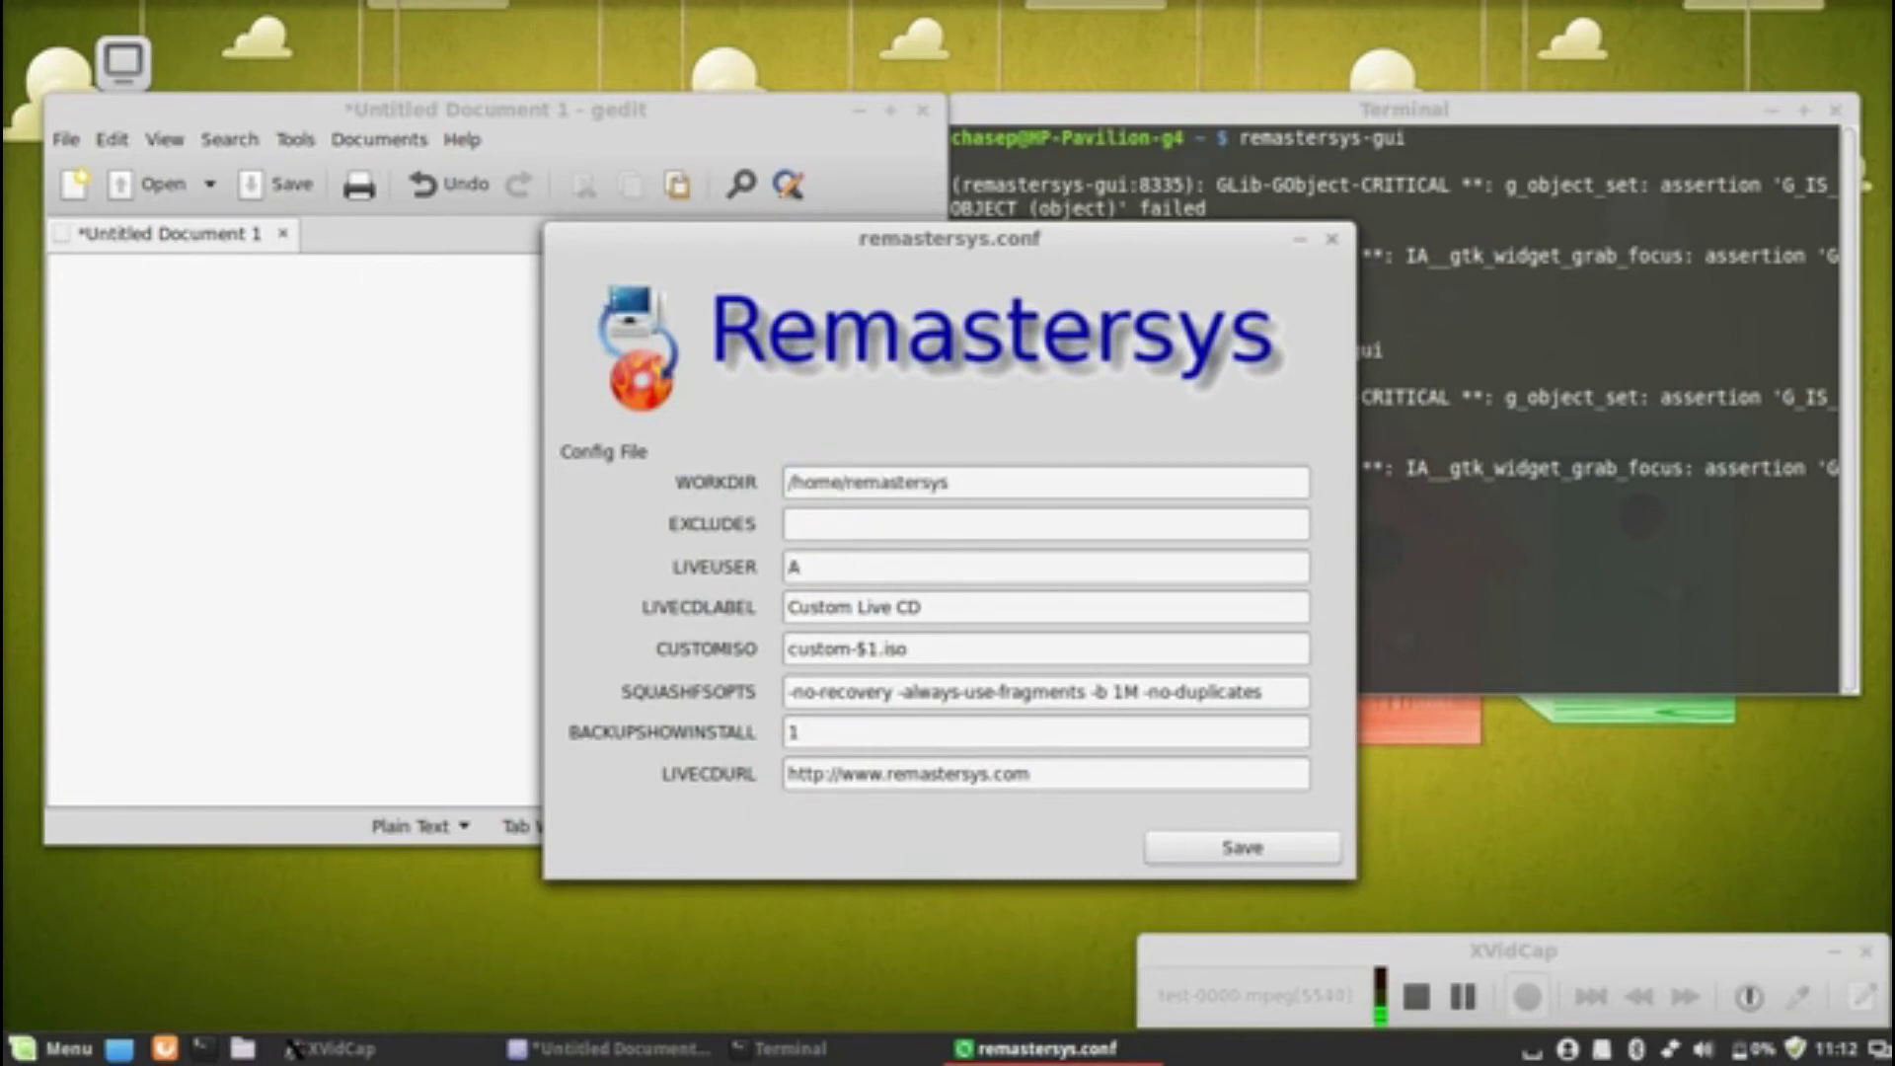
pyautogui.doubleClick(849, 604)
pyautogui.write('Amidu')
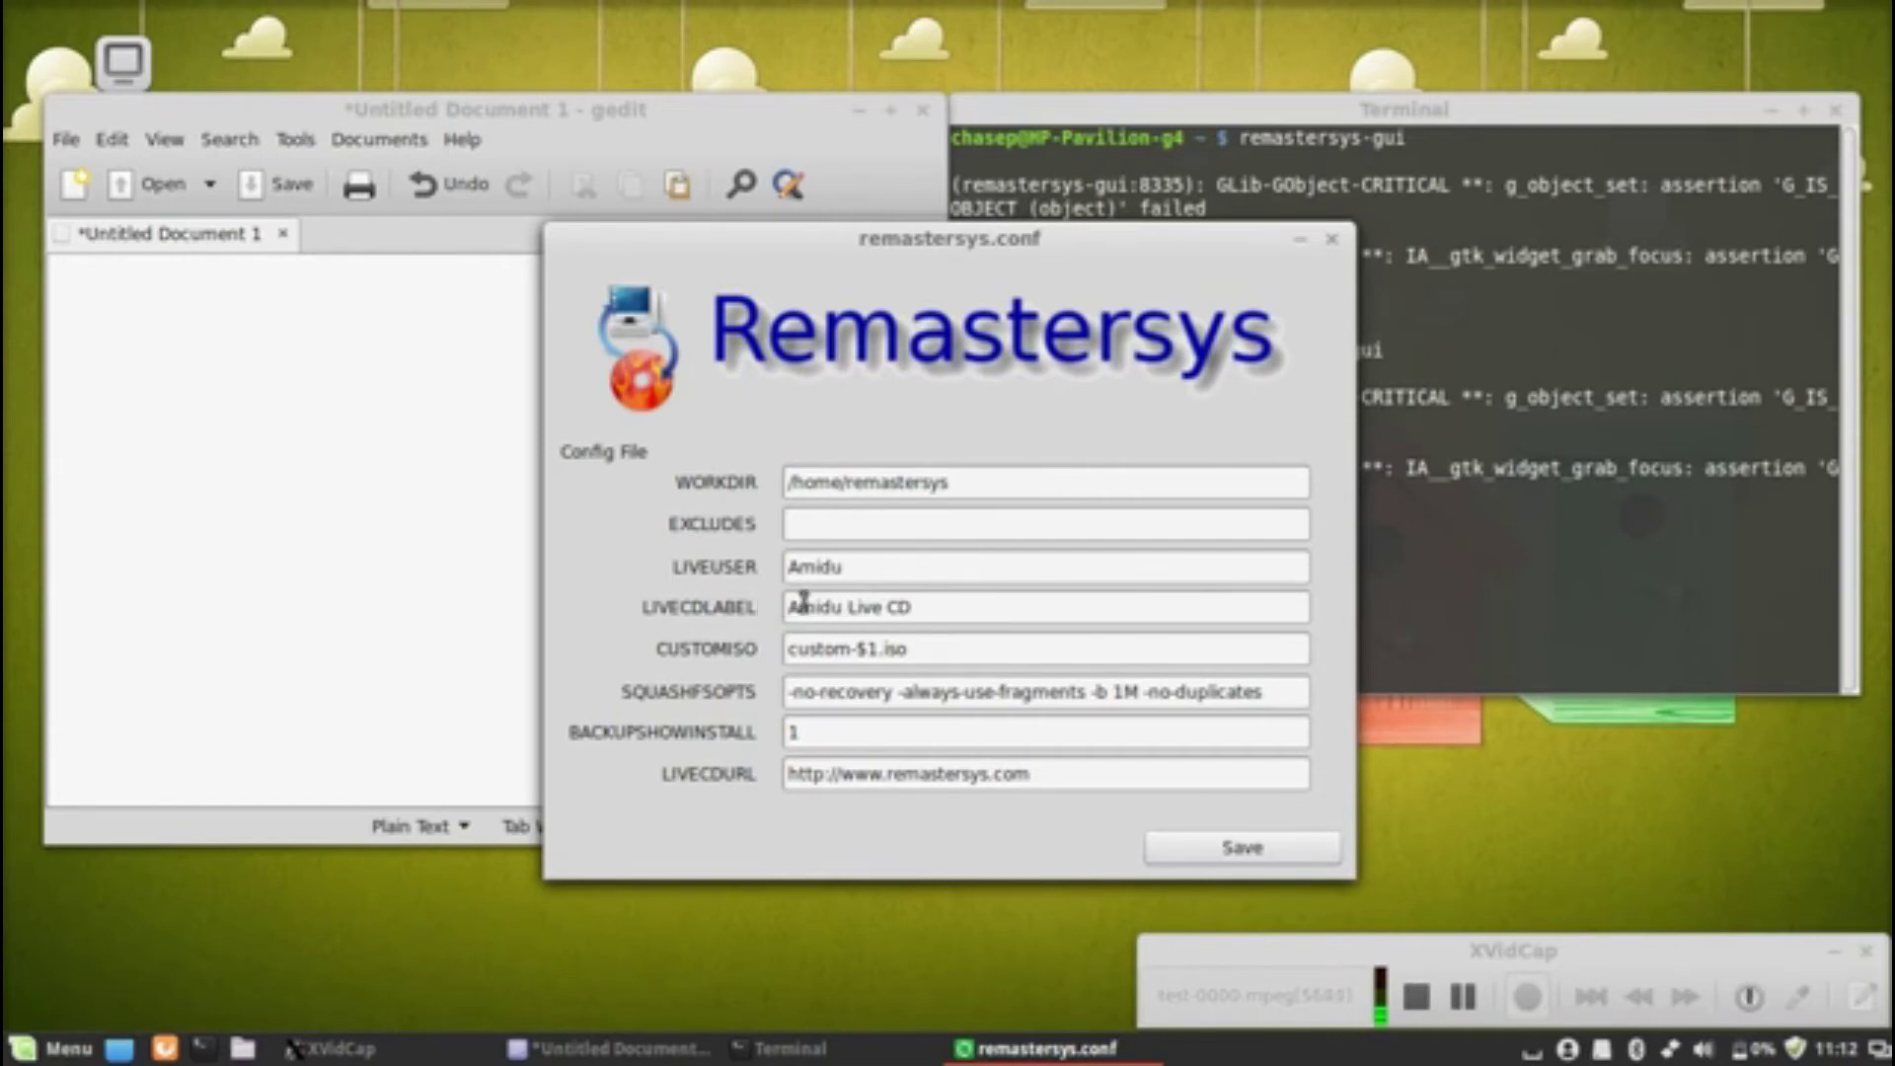
# - Set the CUSTOMISO file name to "Amidu-i686-$1.iso"
pyautogui.moveTo(852, 651); pyautogui.dragTo(770, 658)
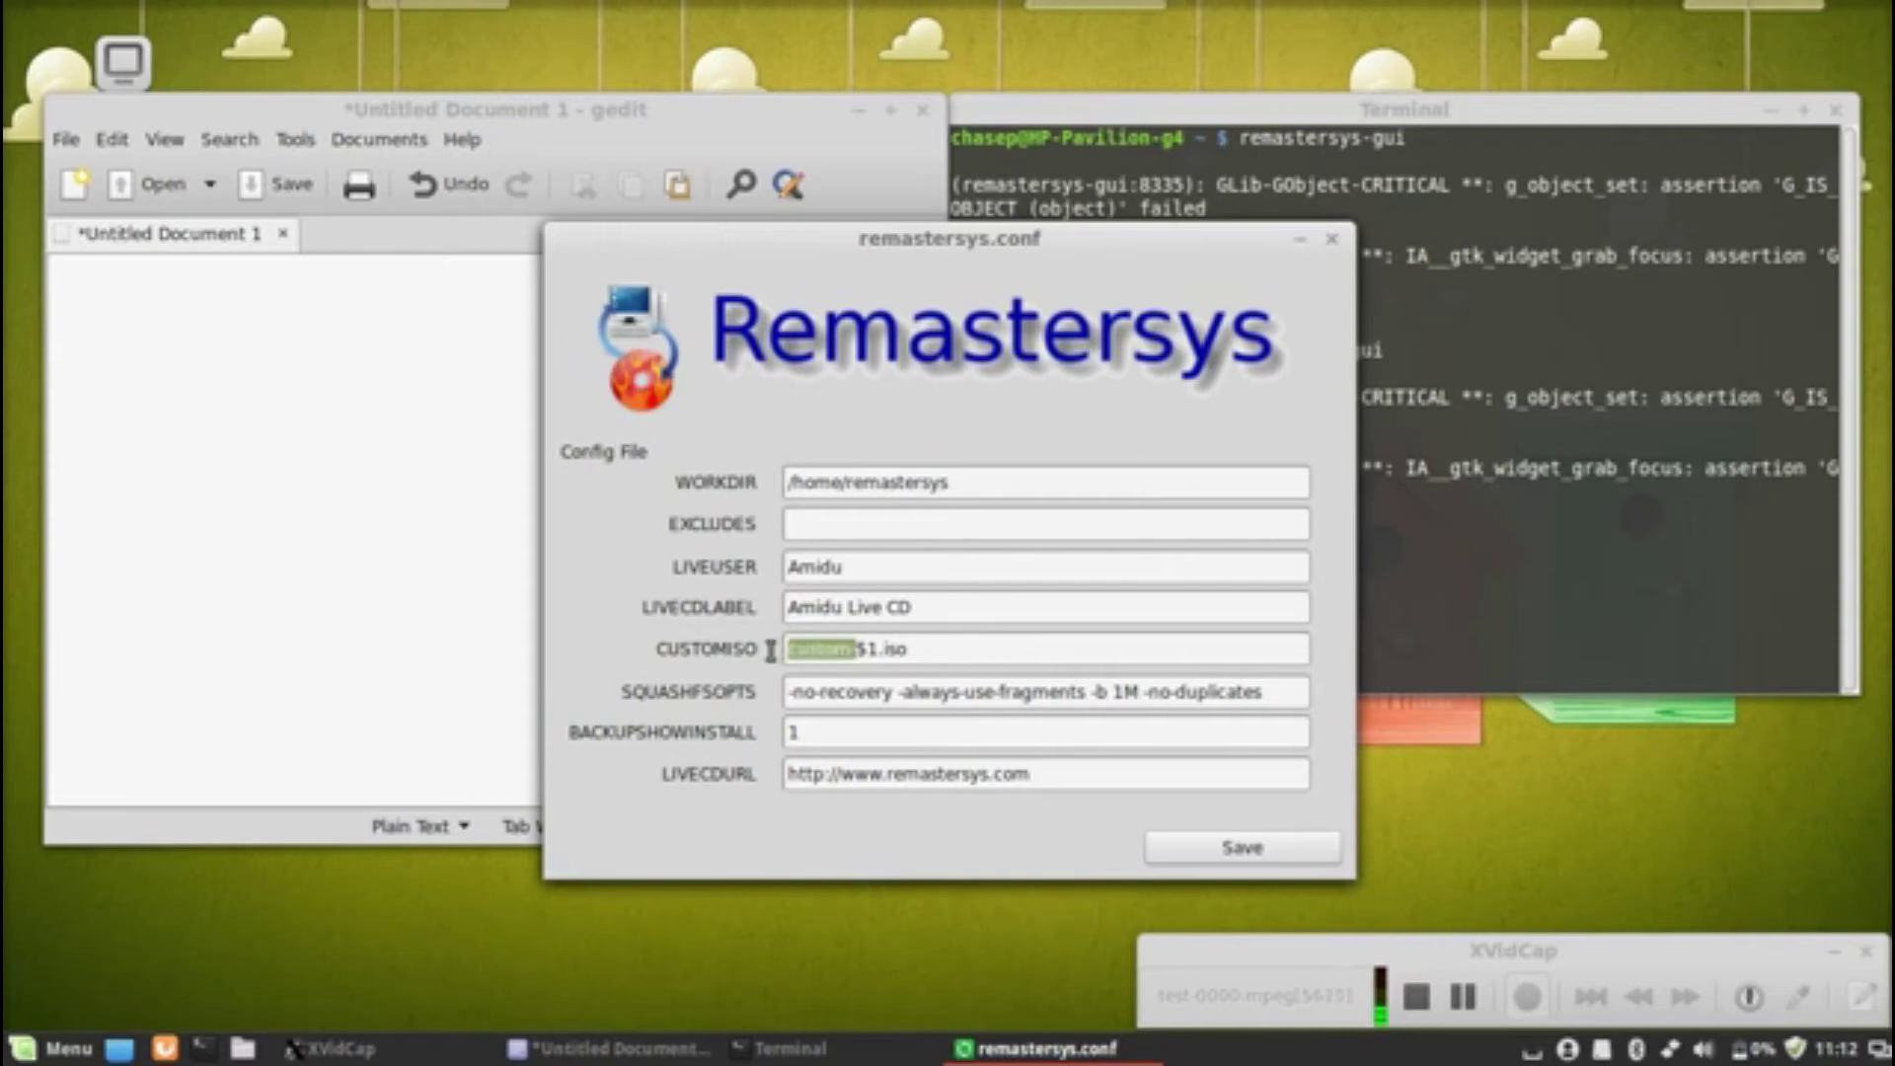
pyautogui.write('Amidu-')
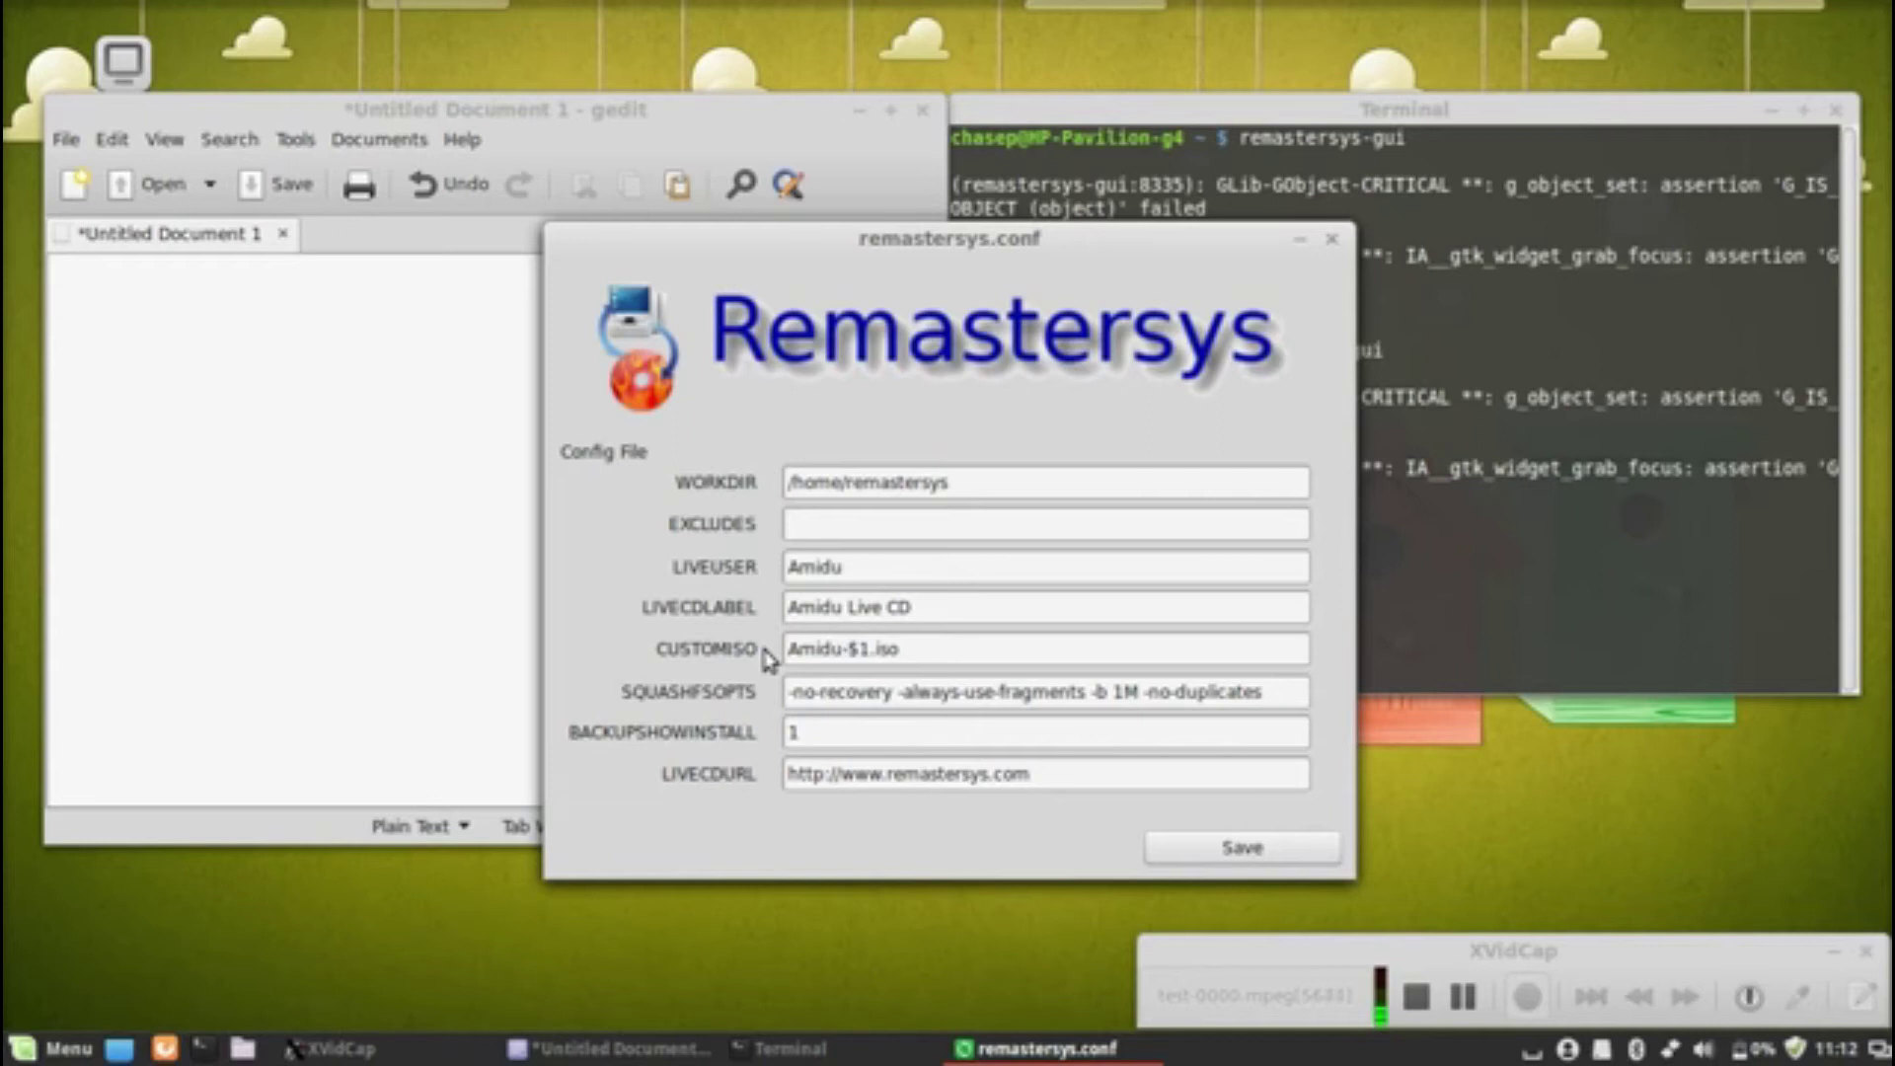
pyautogui.write('i686-')
pyautogui.press('BackSpace')
pyautogui.press('BackSpace')
pyautogui.press('BackSpace')
pyautogui.press('BackSpace')
pyautogui.press('BackSpace')
pyautogui.press('BackSpace')
pyautogui.press('BackSpace')
pyautogui.press('BackSpace')
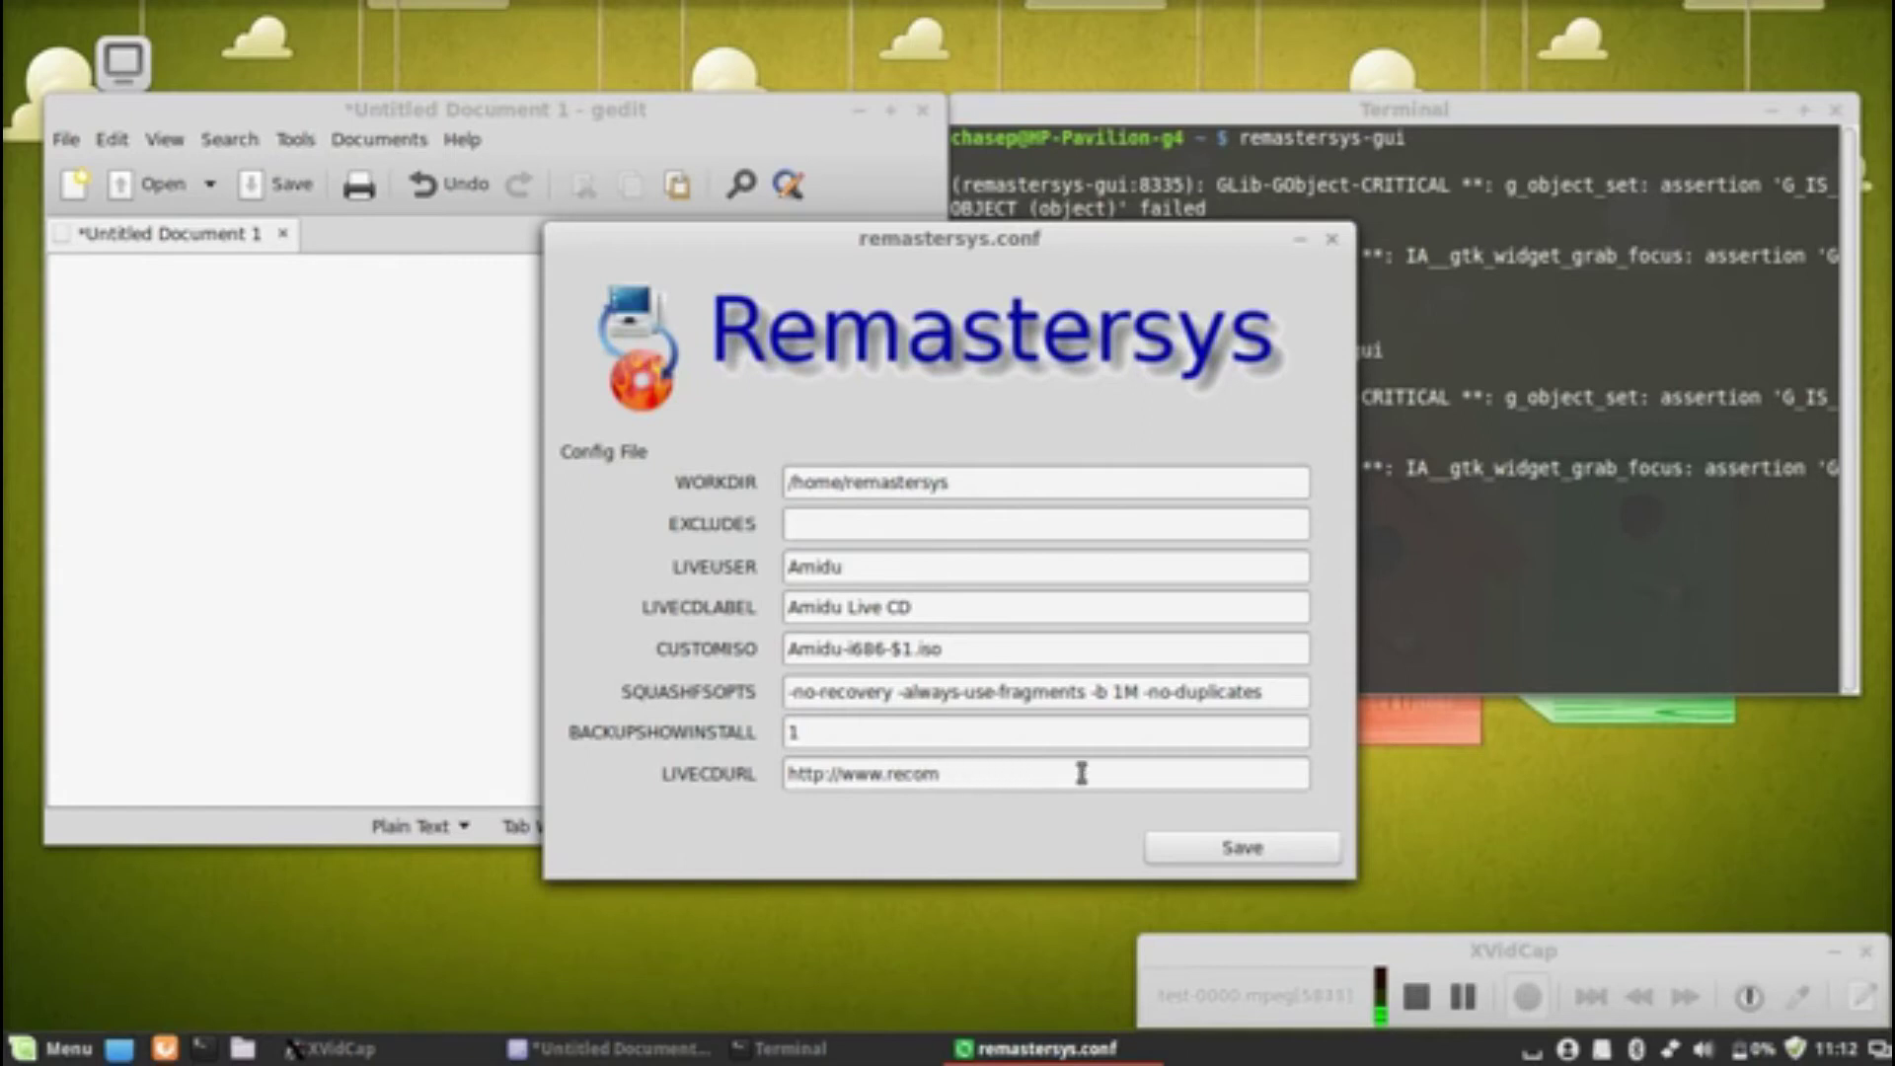
pyautogui.write('am')
# - Review the WORKDIR, LIVEUSER, LIVECDLABEL, CUSTOMISO and SQUASHFSOPTS entries and save the configuration
pyautogui.moveTo(998, 482); pyautogui.dragTo(772, 480)
pyautogui.moveTo(940, 571); pyautogui.dragTo(761, 564)
pyautogui.moveTo(963, 597); pyautogui.dragTo(776, 601)
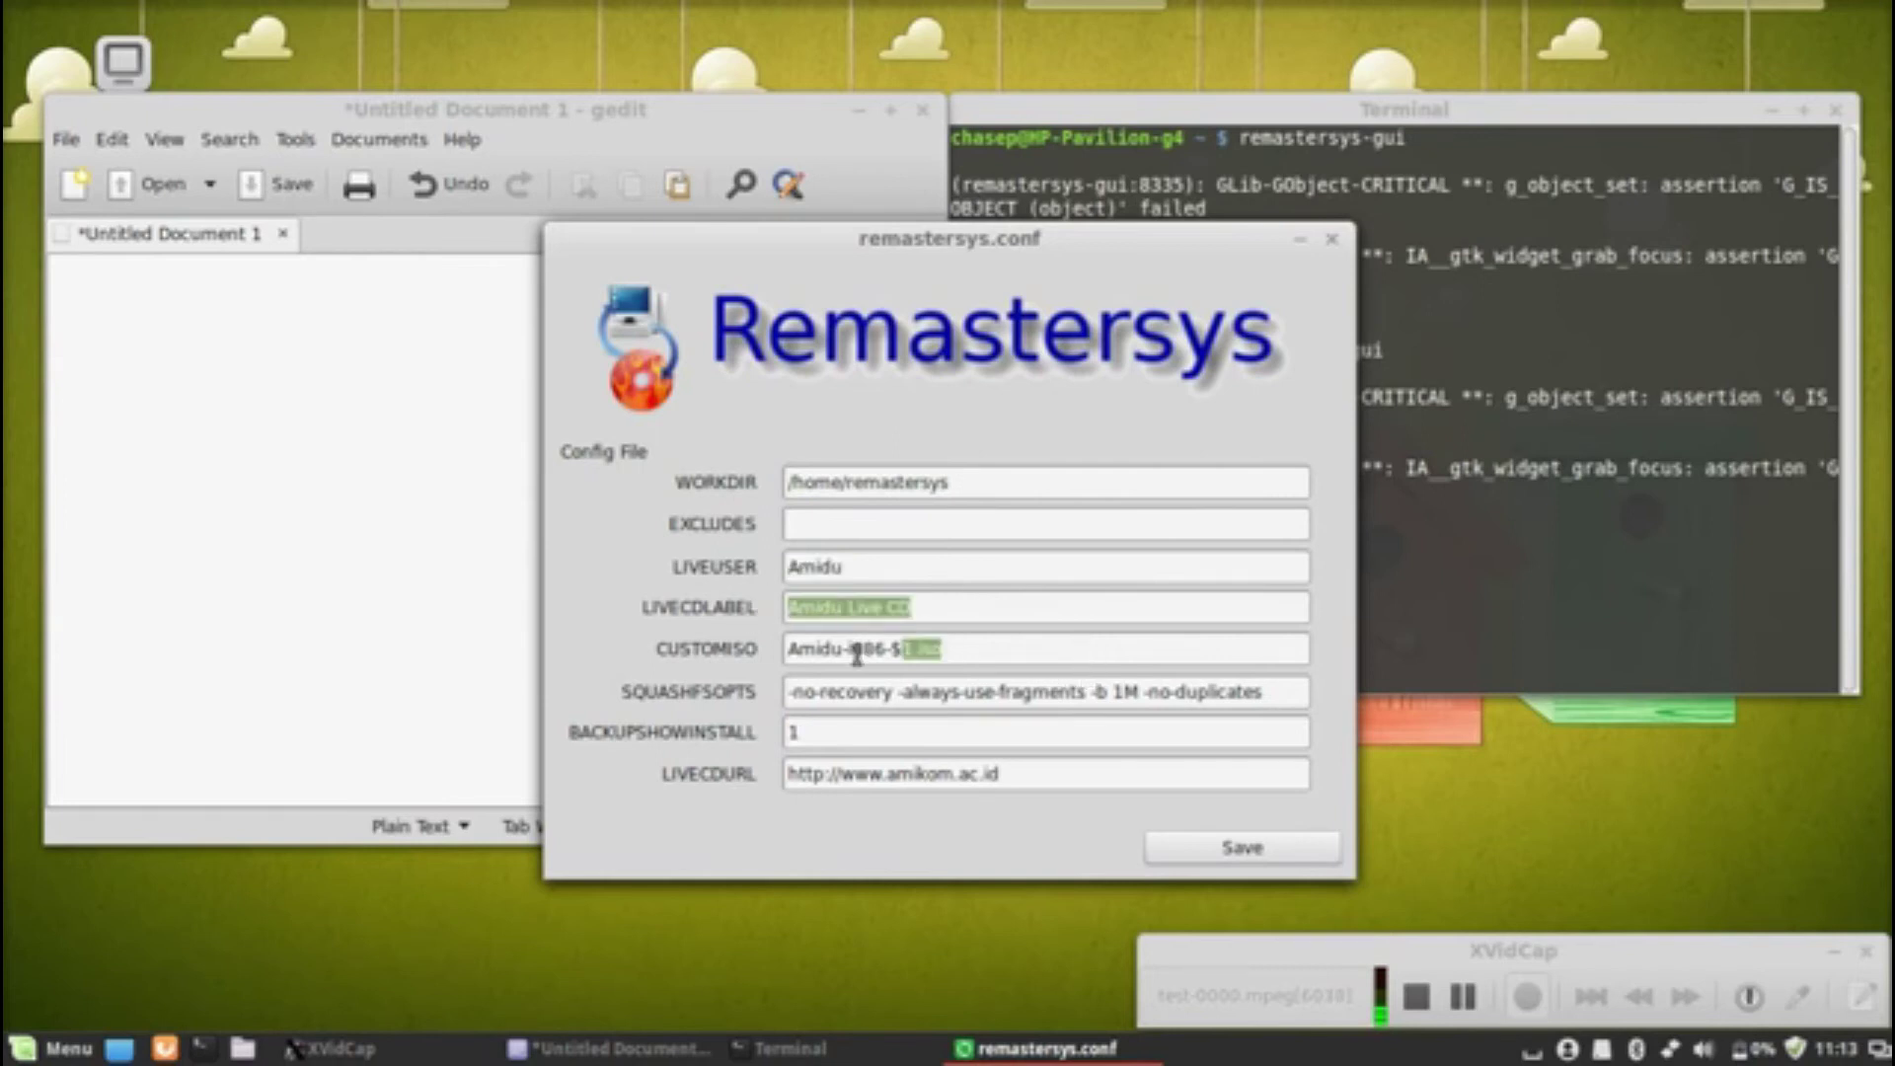
pyautogui.moveTo(942, 648); pyautogui.dragTo(770, 652)
pyautogui.moveTo(1288, 690); pyautogui.dragTo(761, 727)
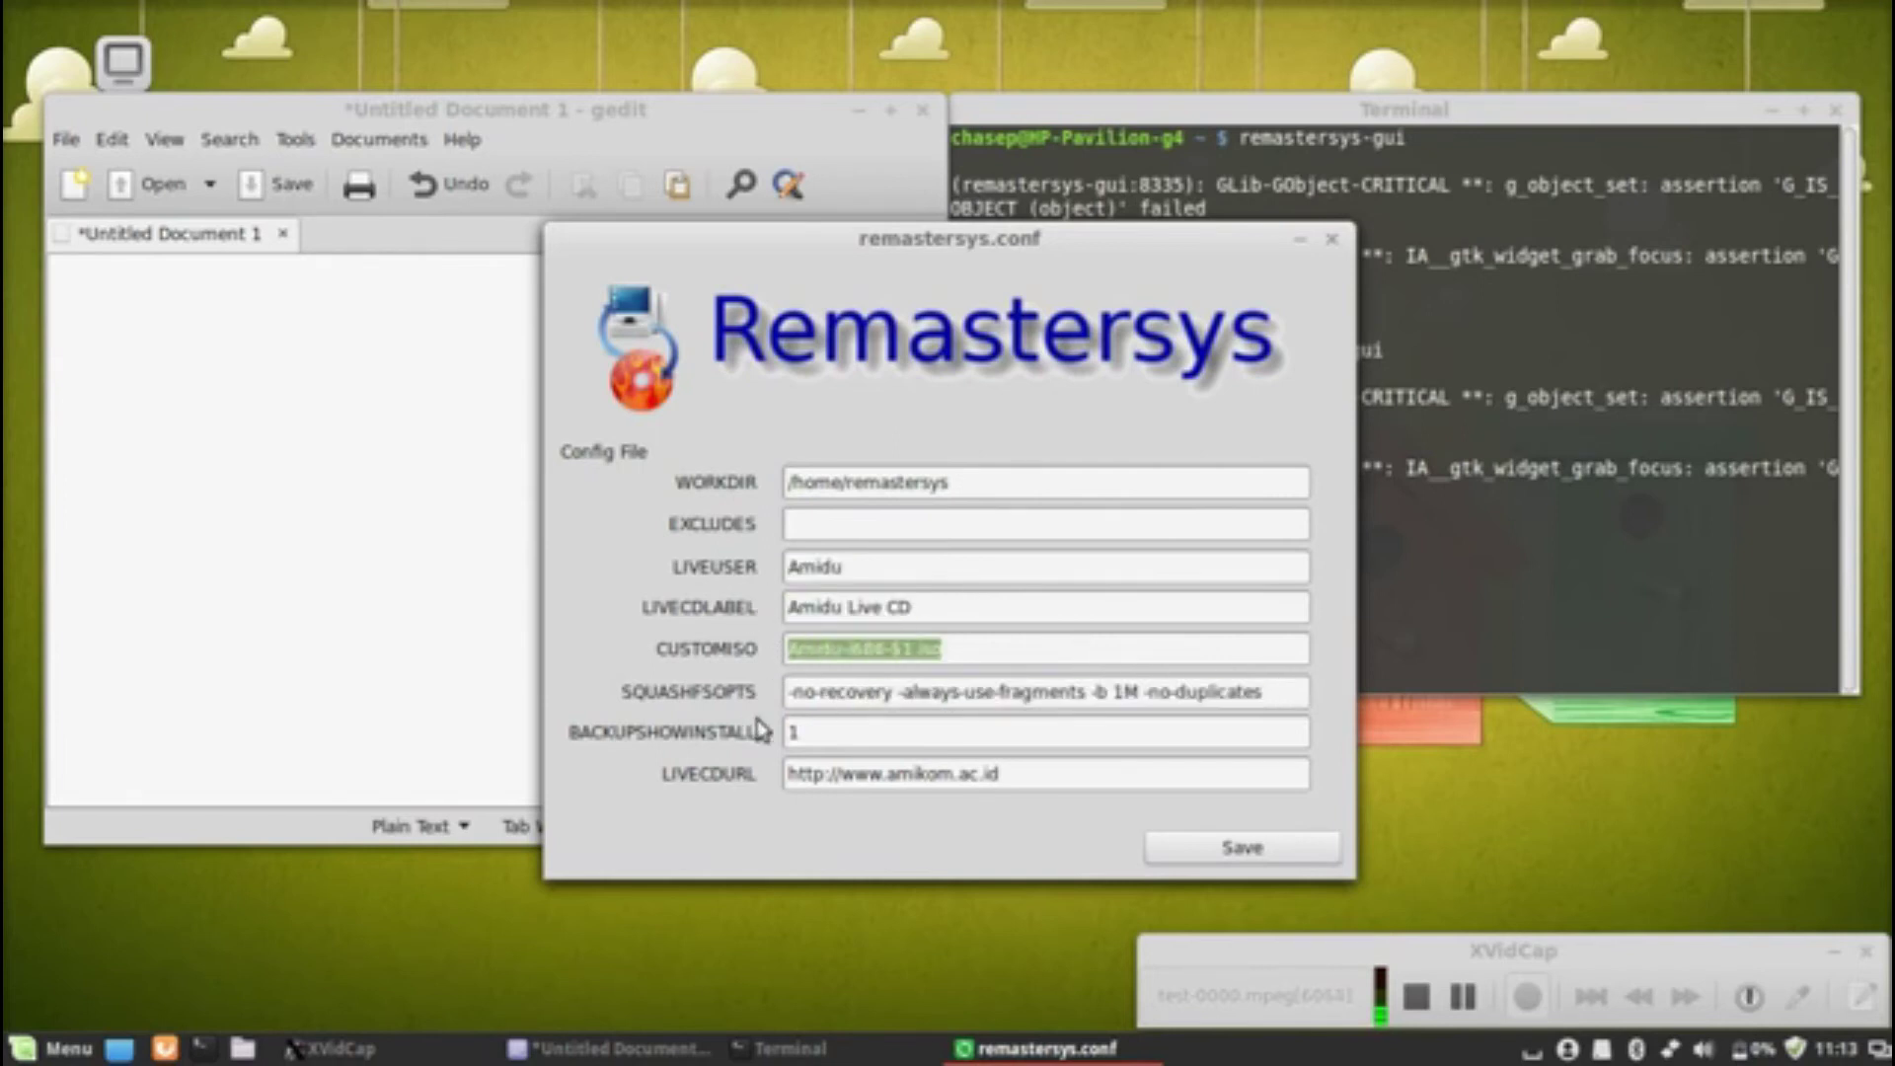
pyautogui.click(1274, 850)
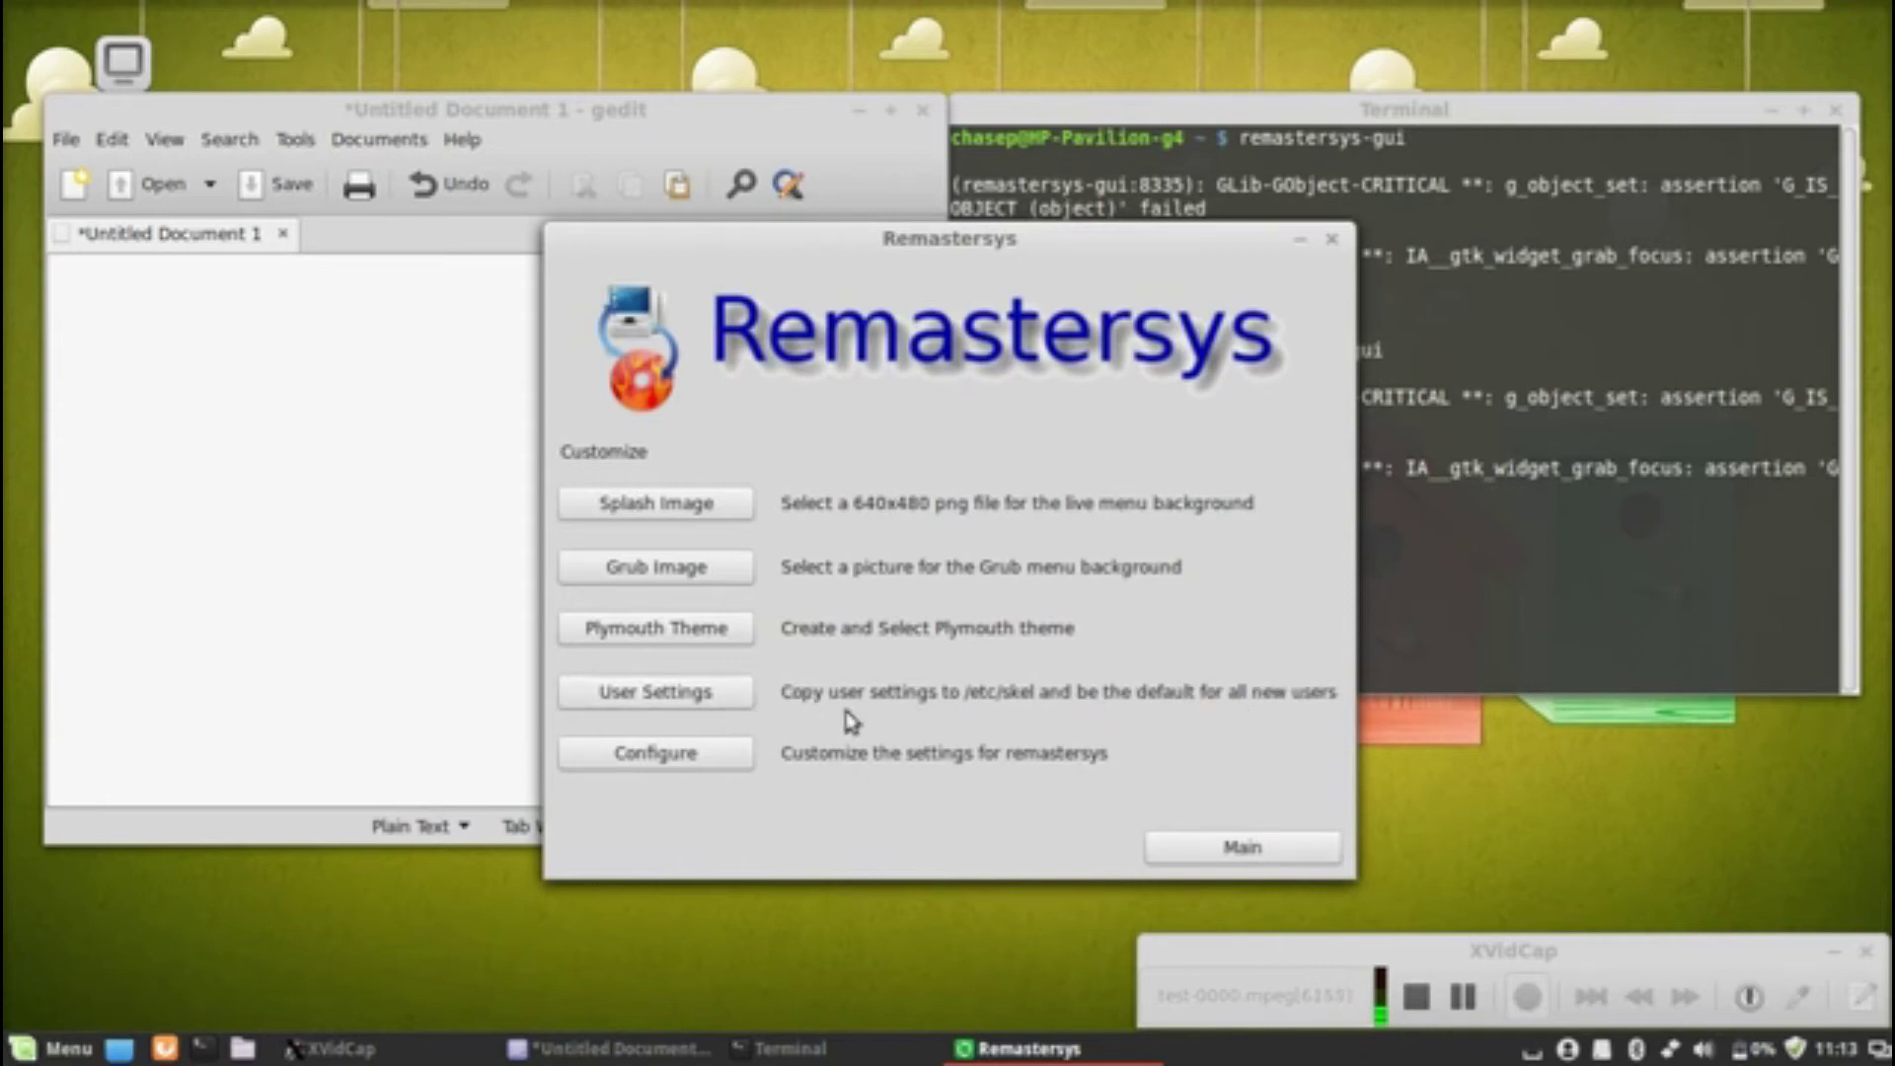
# - Copy the listed user's settings to /etc/skel as the default for all new users and dismiss the notice
pyautogui.click(713, 702)
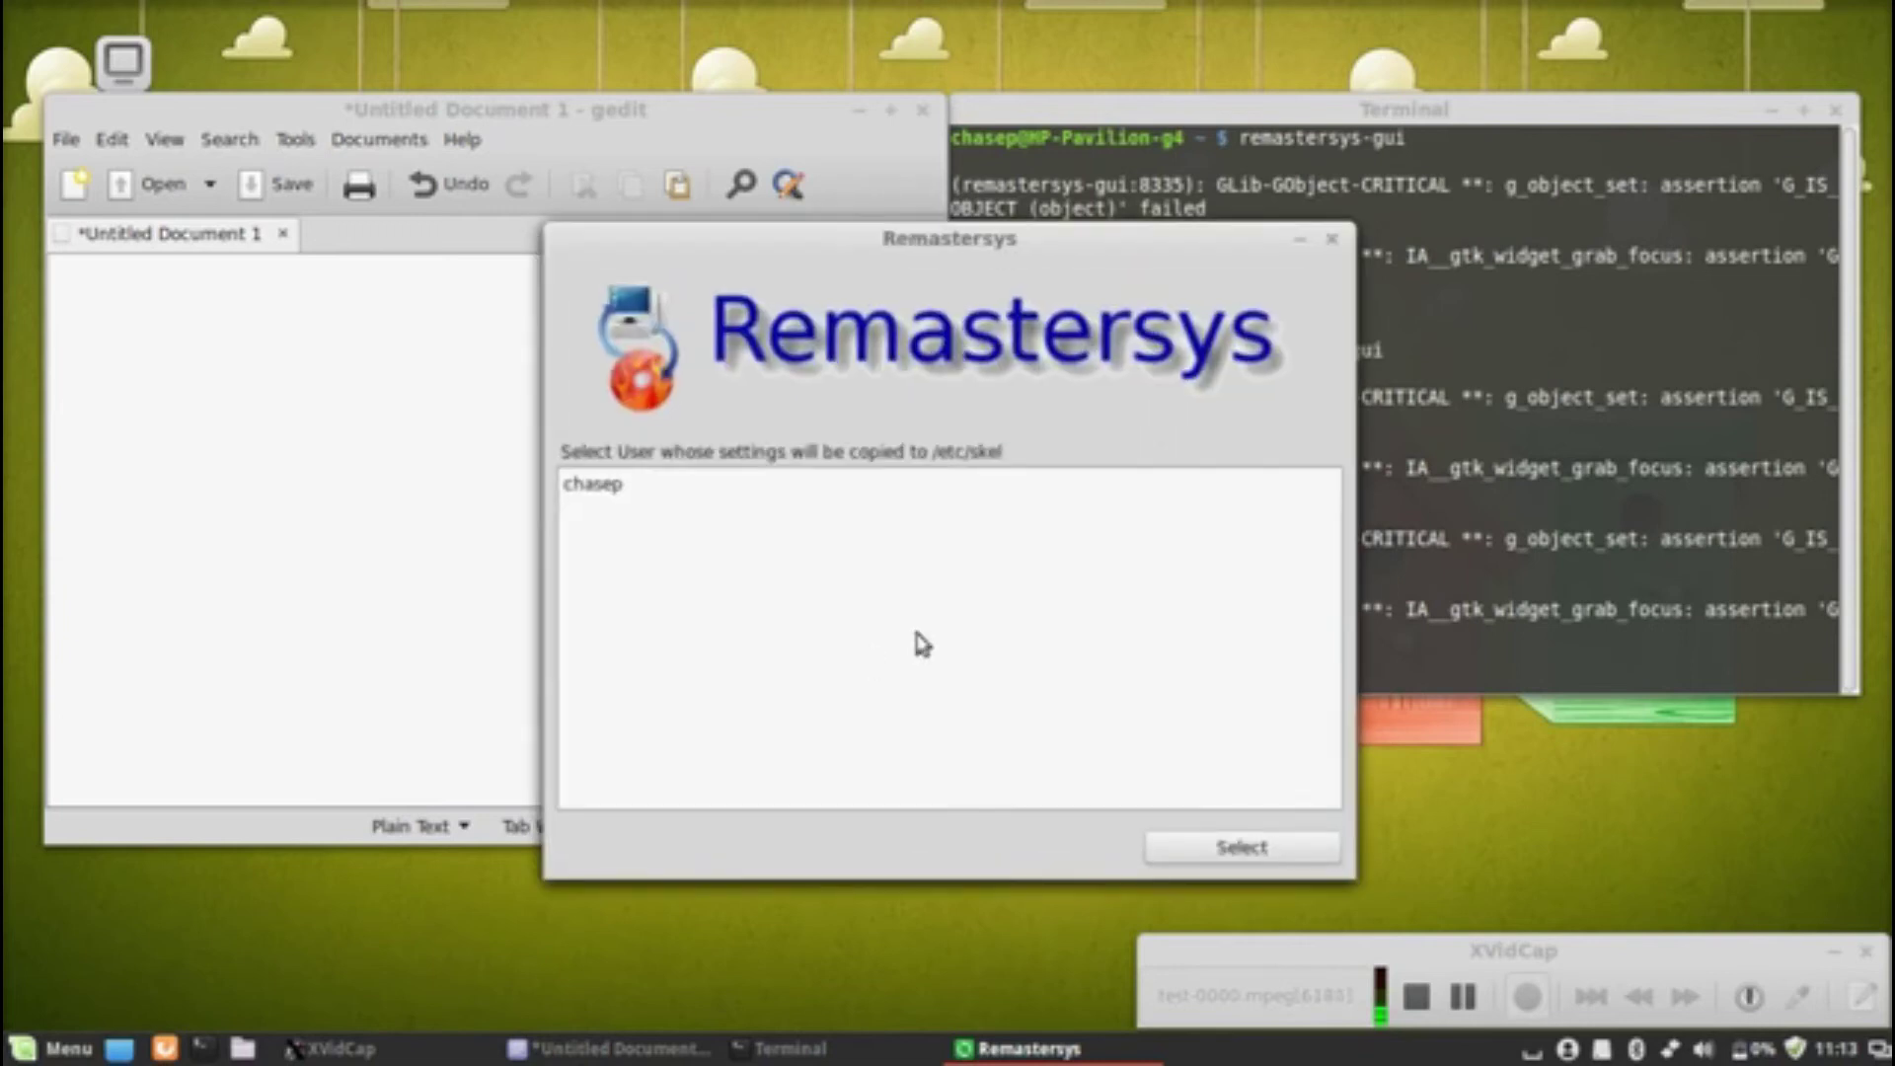
pyautogui.click(605, 491)
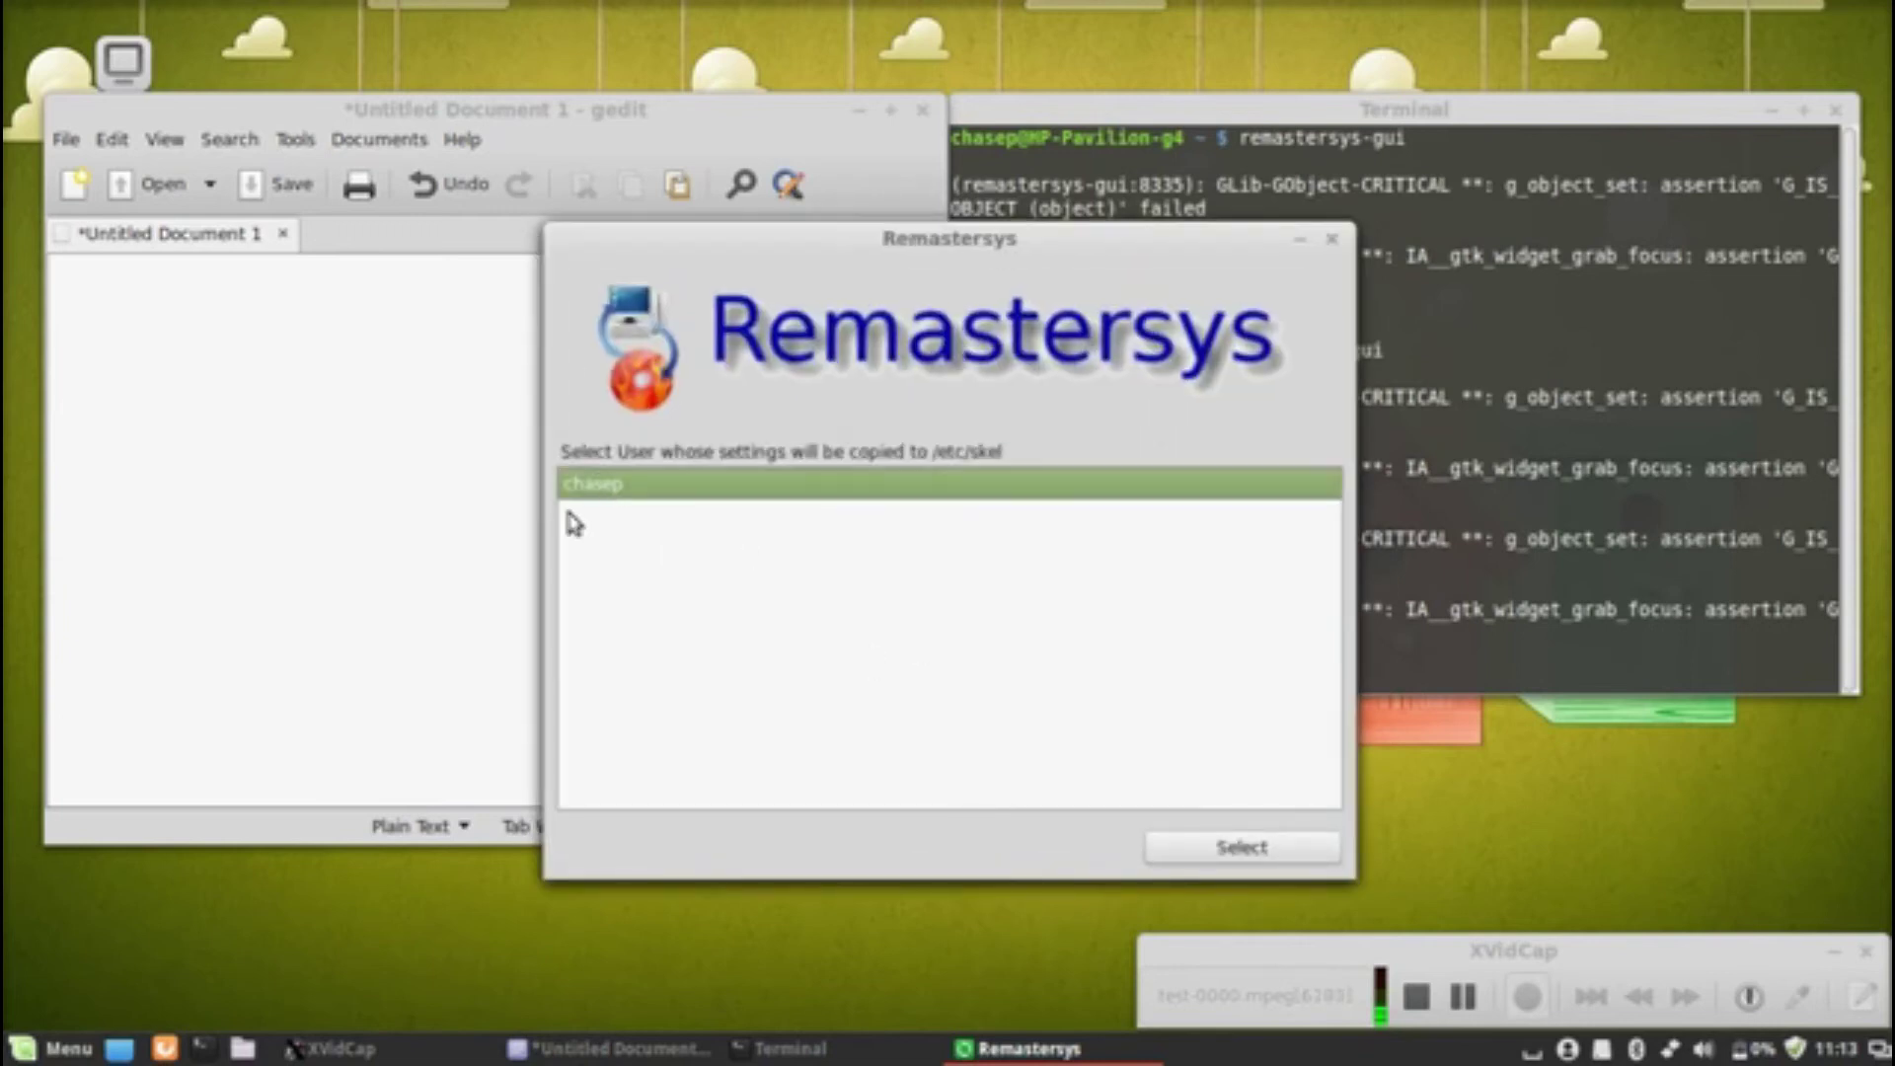
pyautogui.click(1204, 850)
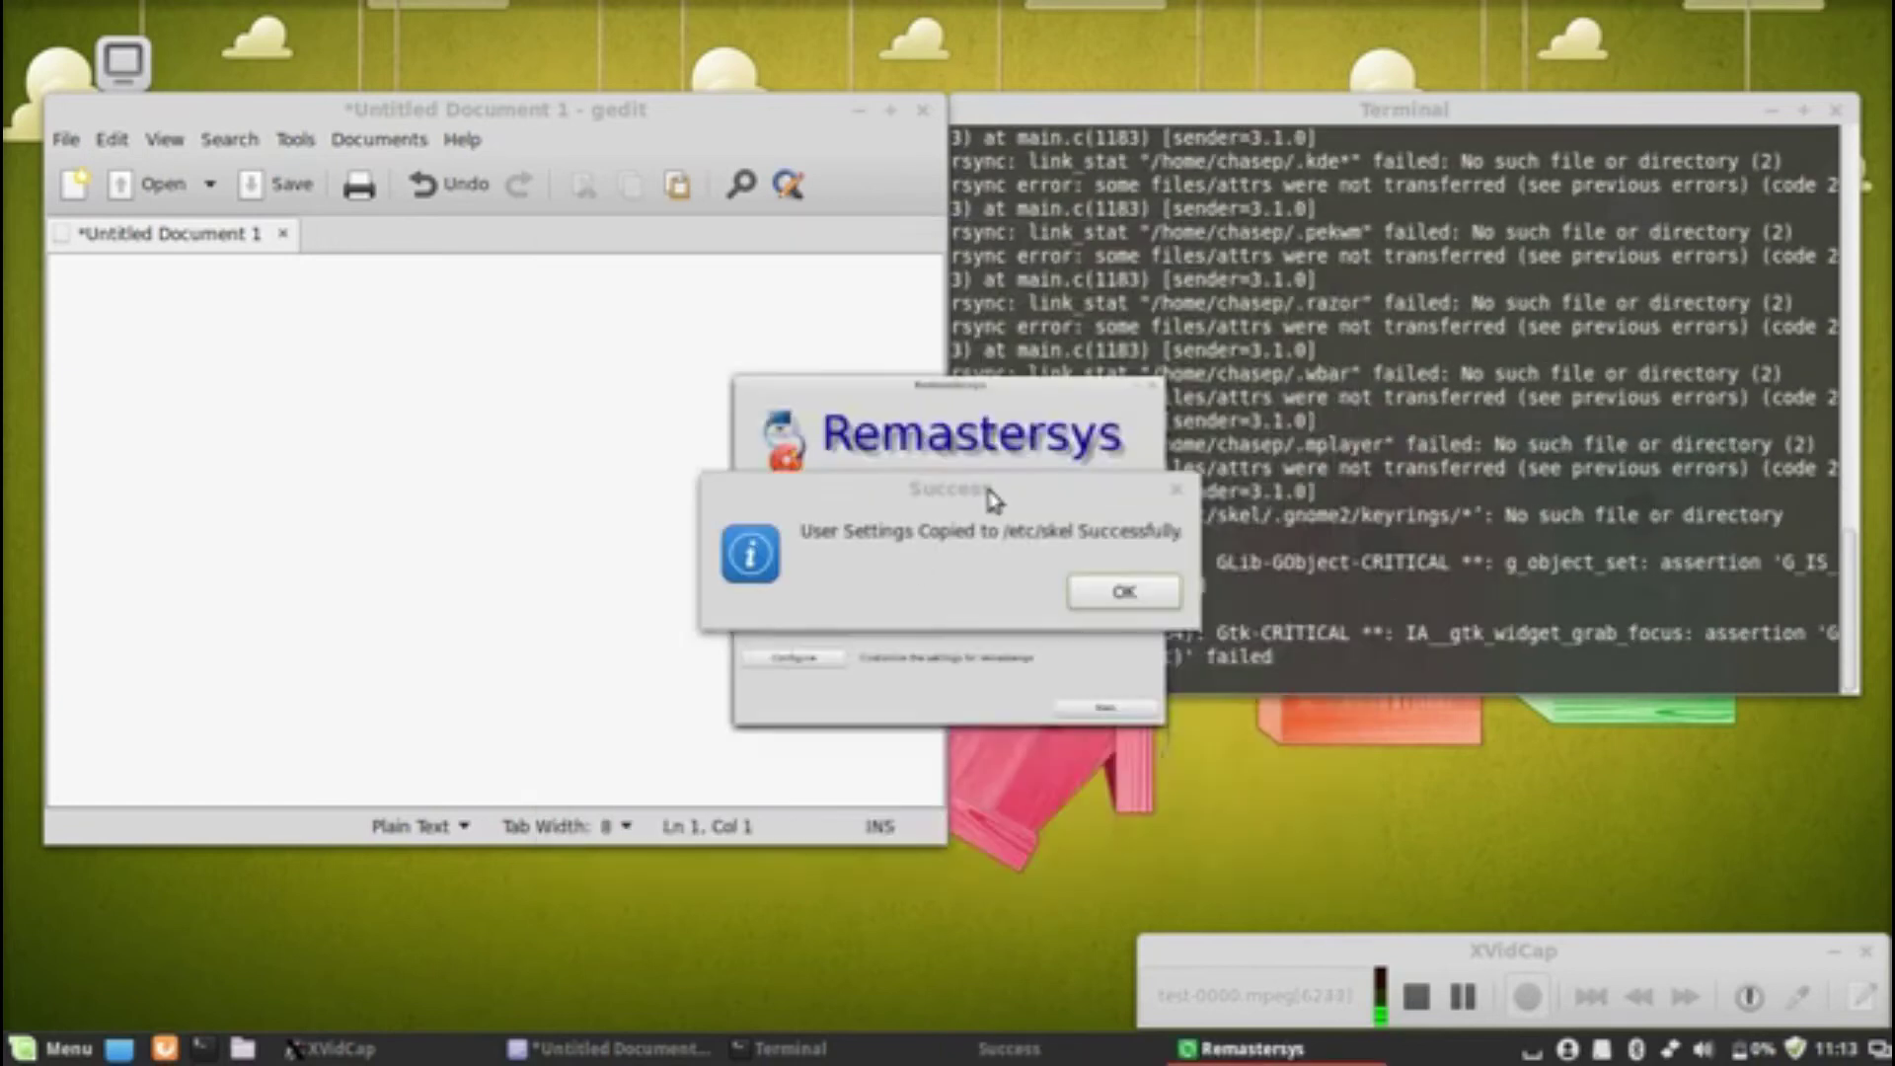
pyautogui.moveTo(1184, 533); pyautogui.dragTo(664, 541)
pyautogui.click(1150, 593)
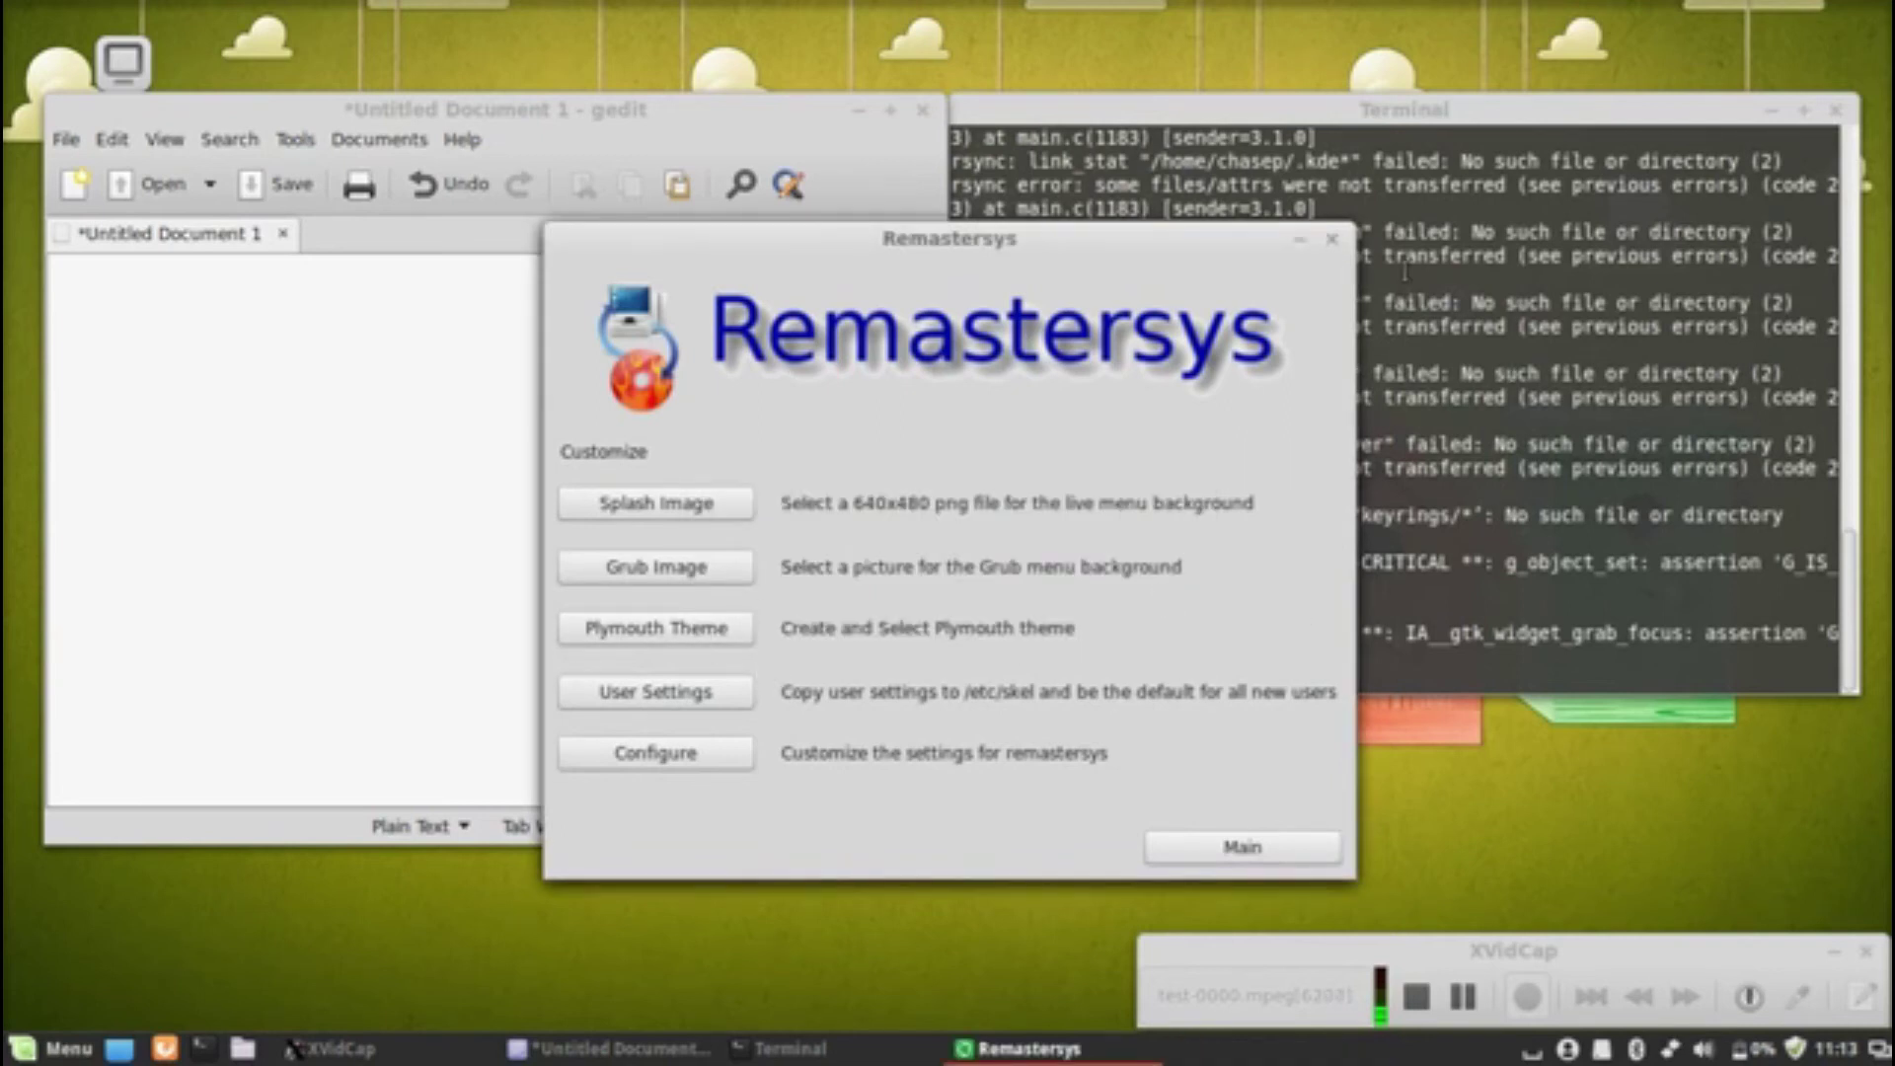
# - Open the selection of the default Plymouth theme for the system
pyautogui.click(680, 632)
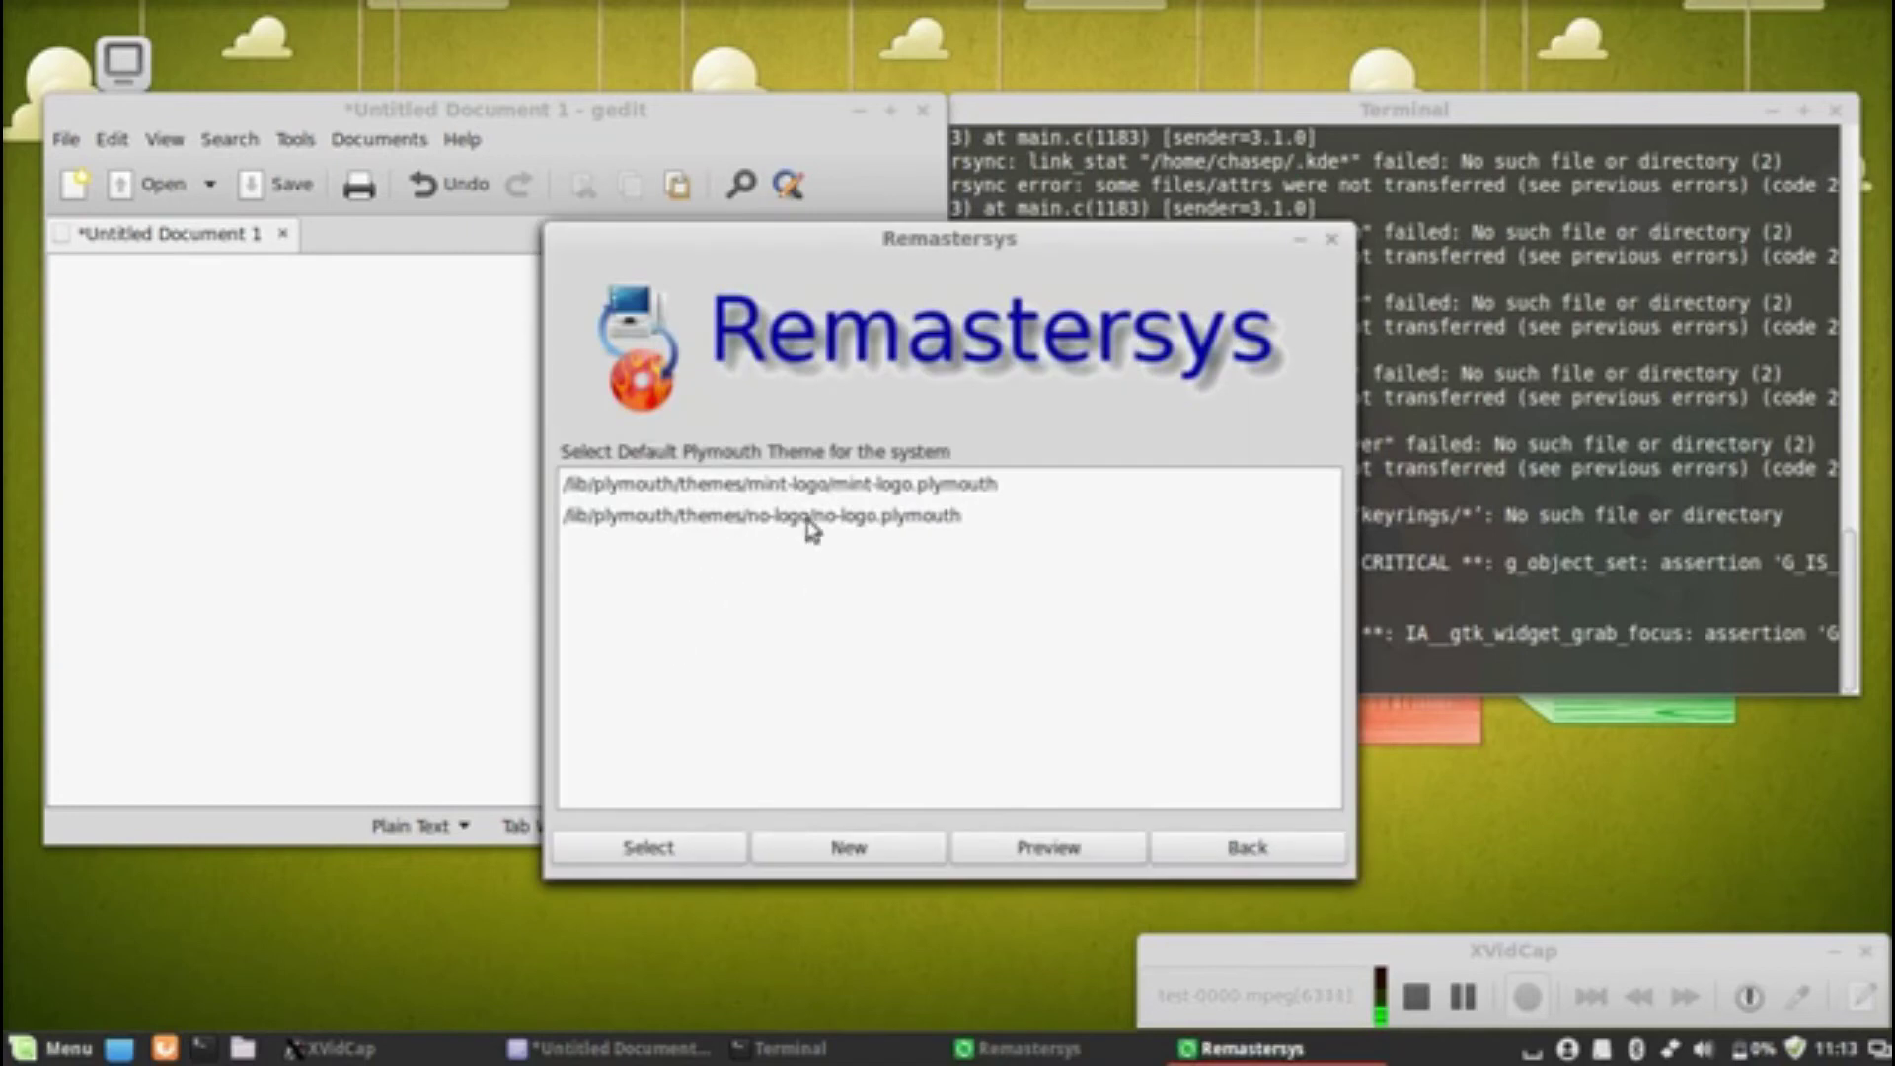